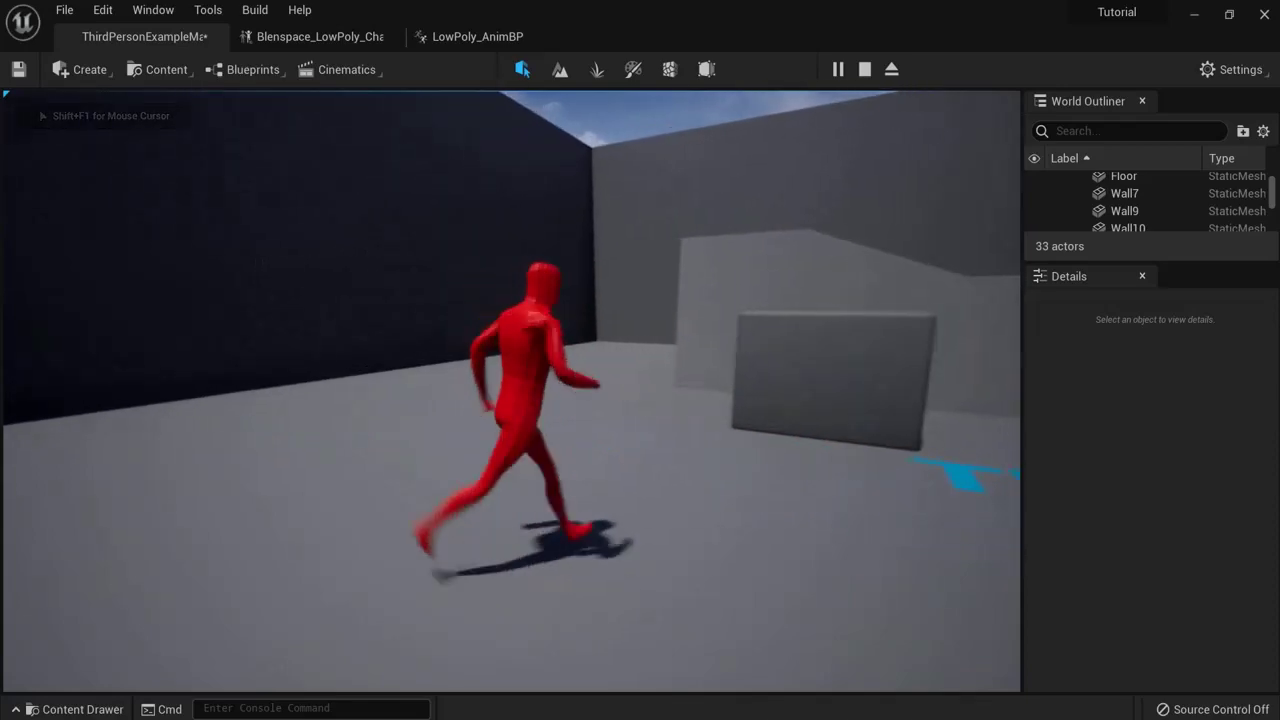
Step: Play-test the red low-poly character by running around the level, climbing the steps and jumping, and end the play session
key(d)
key(w)
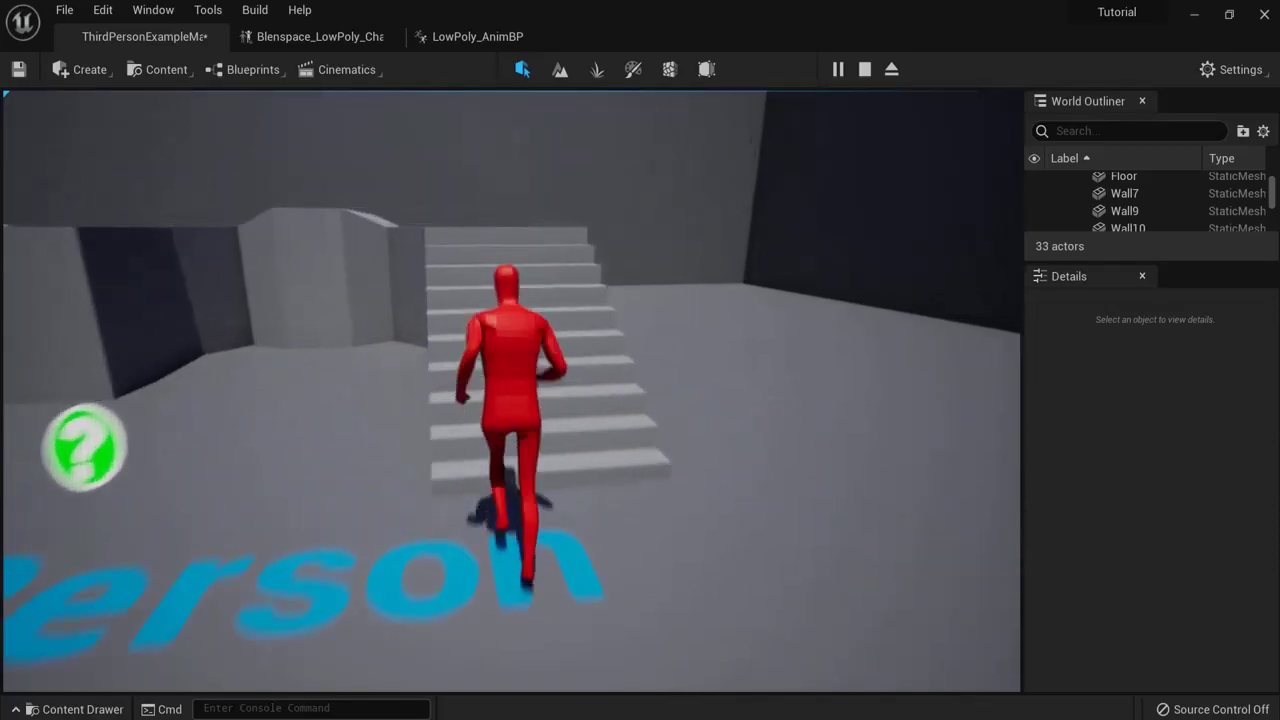
key(w)
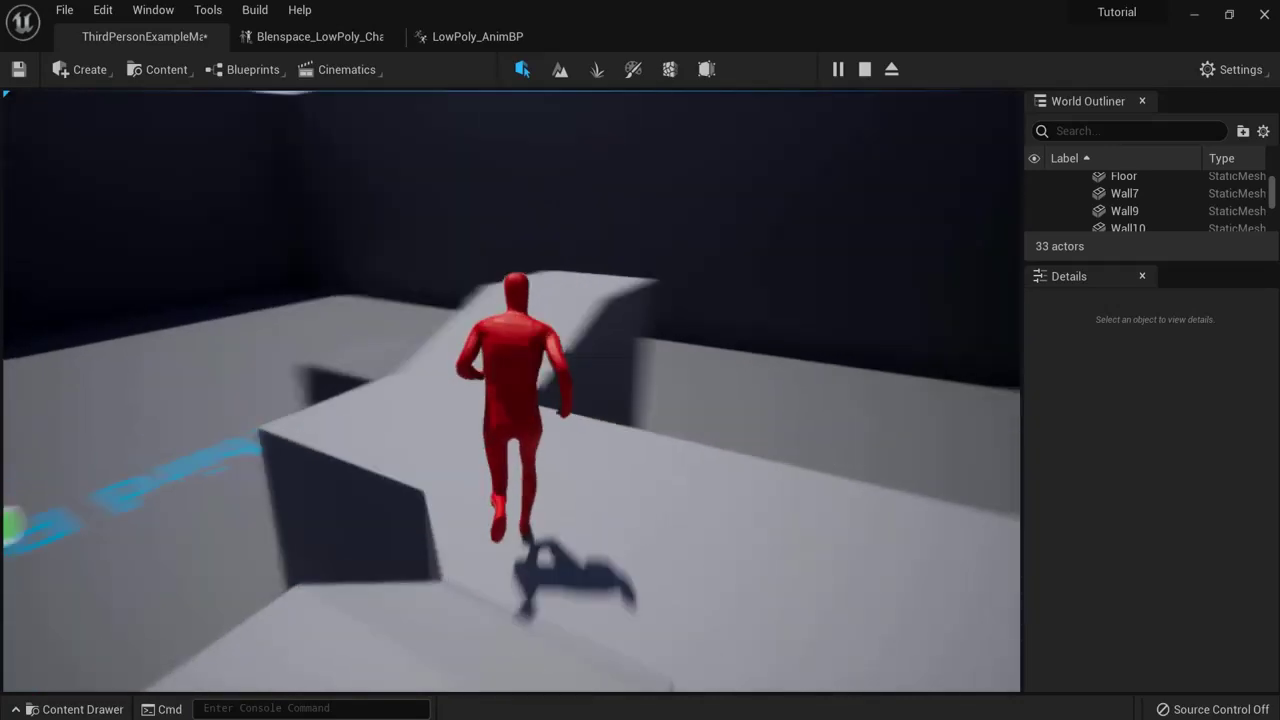
key(space)
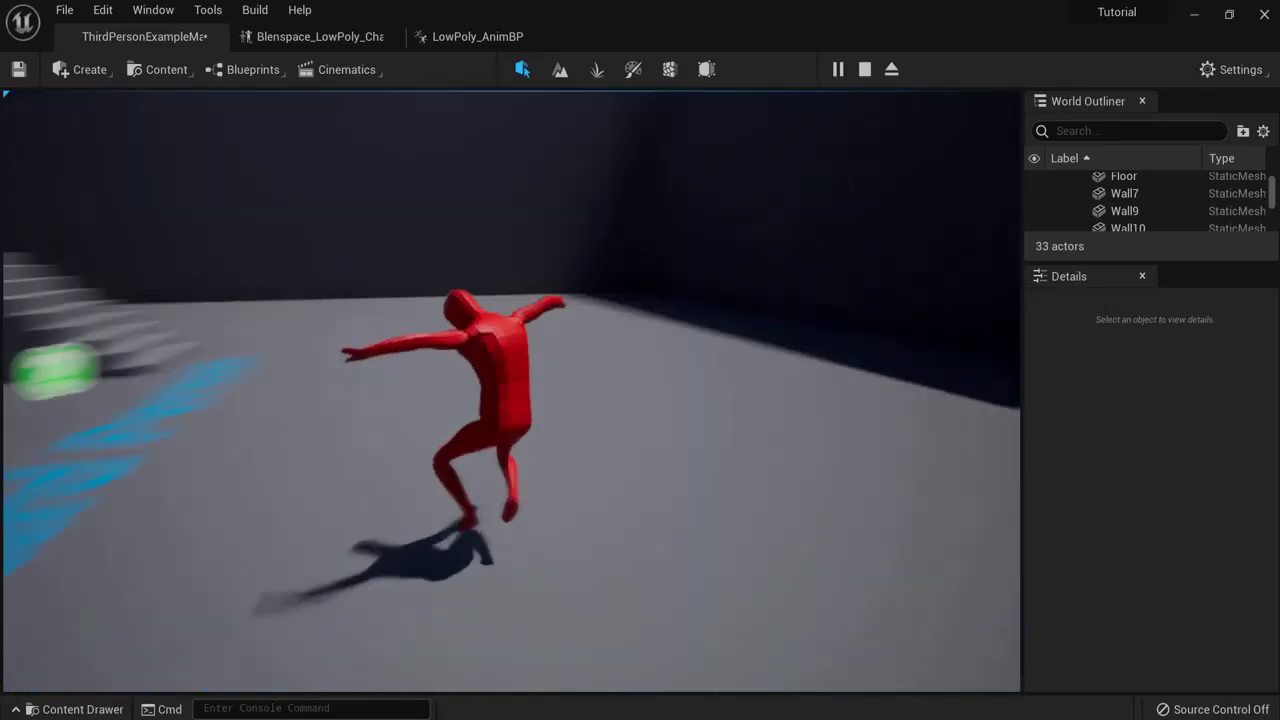
key(s)
key(w)
key(s)
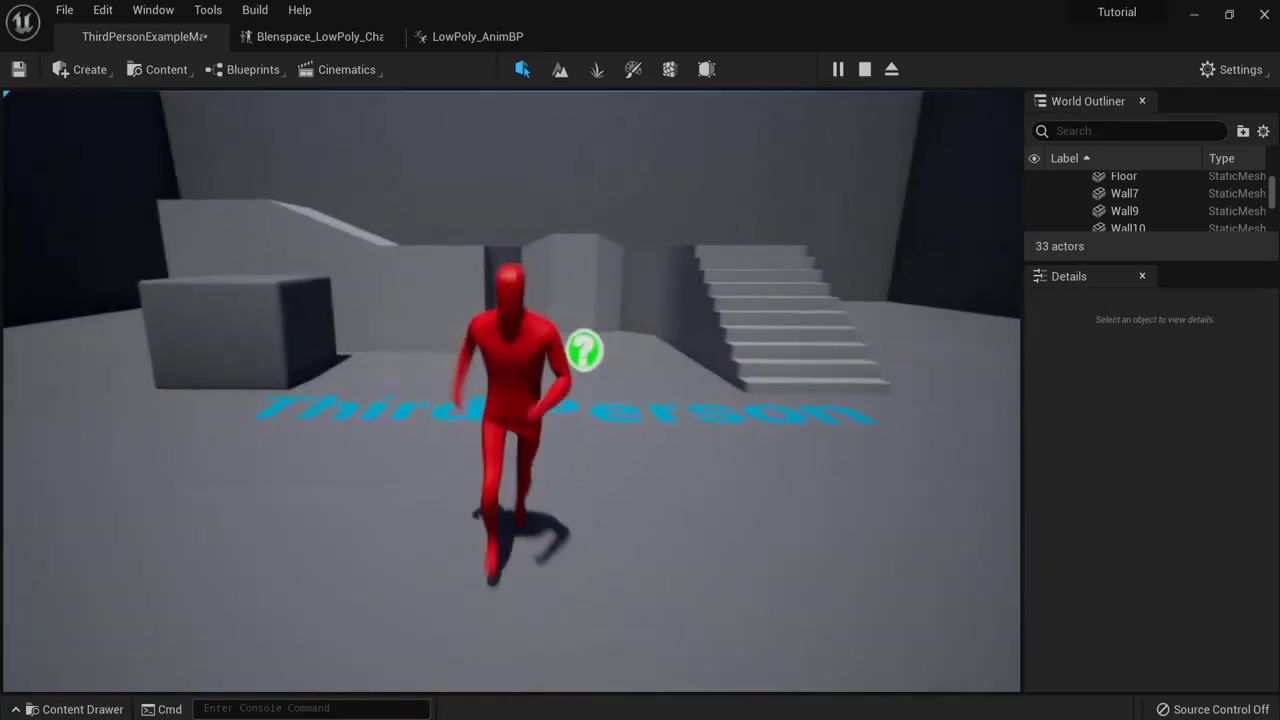
key(a)
key(s)
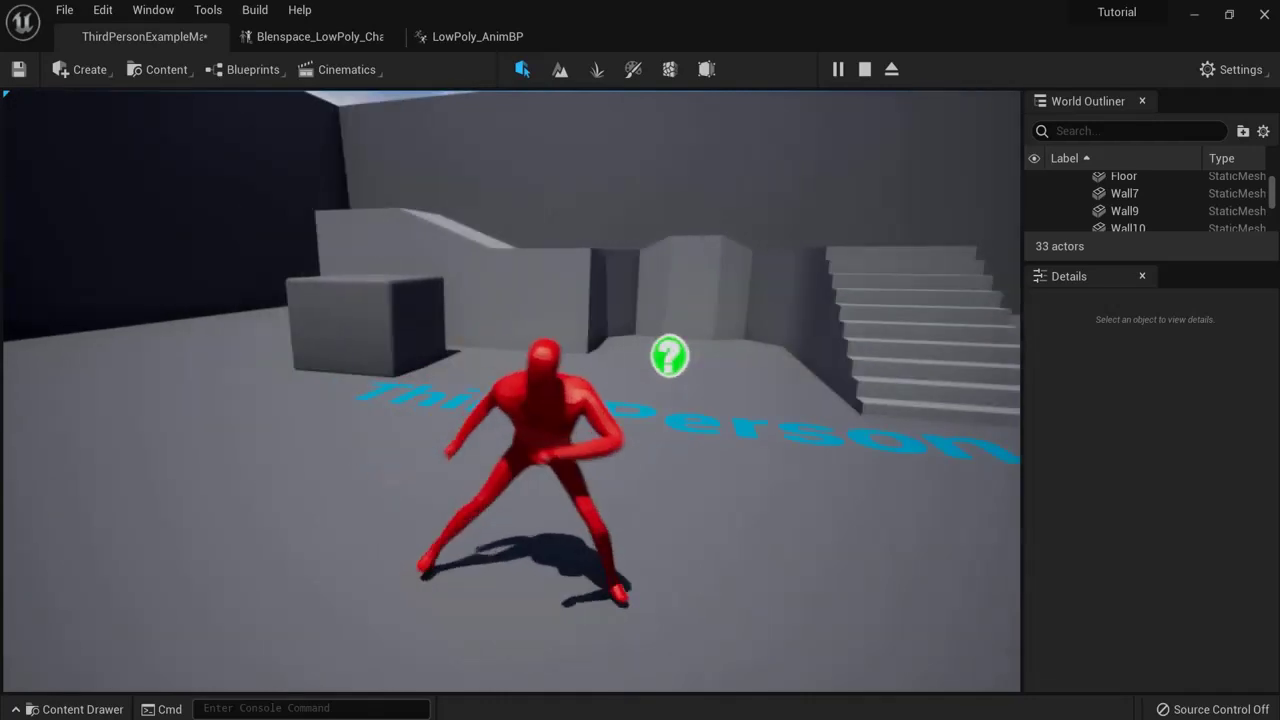
key(Escape)
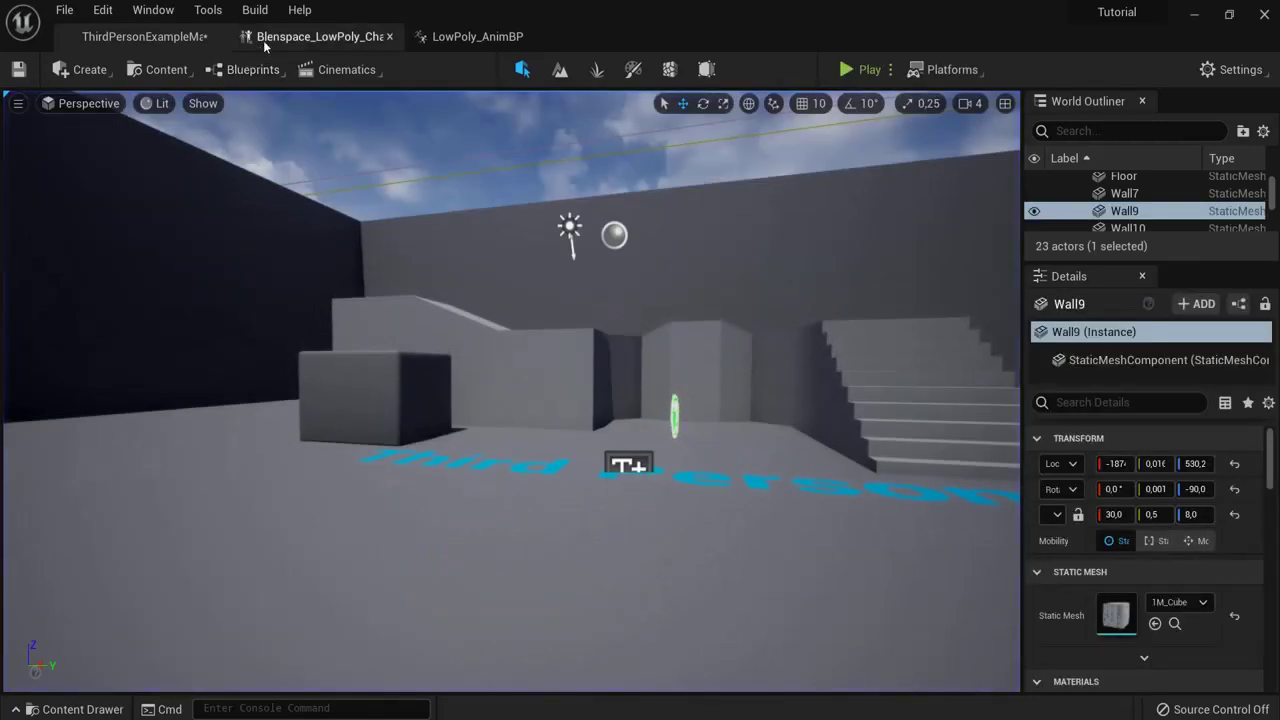
Step: Look over the finished low-poly character blend space and the state machine in the LowPoly_AnimBP animation blueprint
click(264, 40)
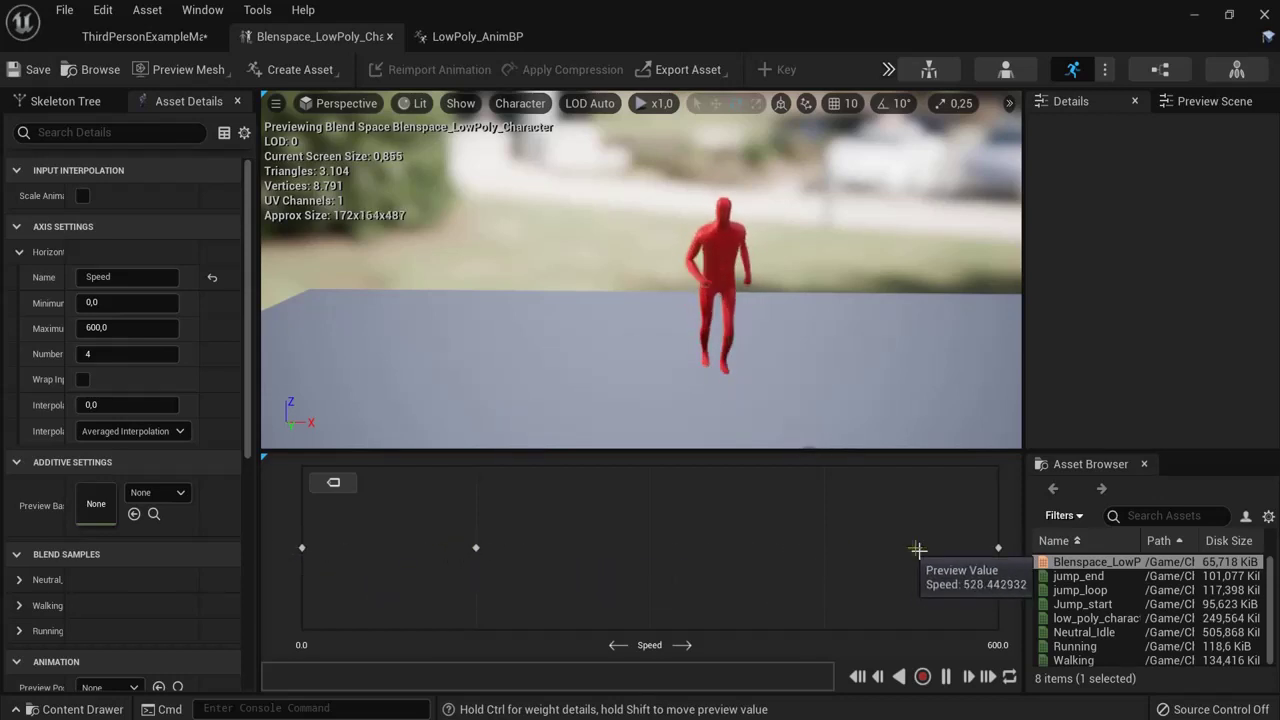
click(477, 36)
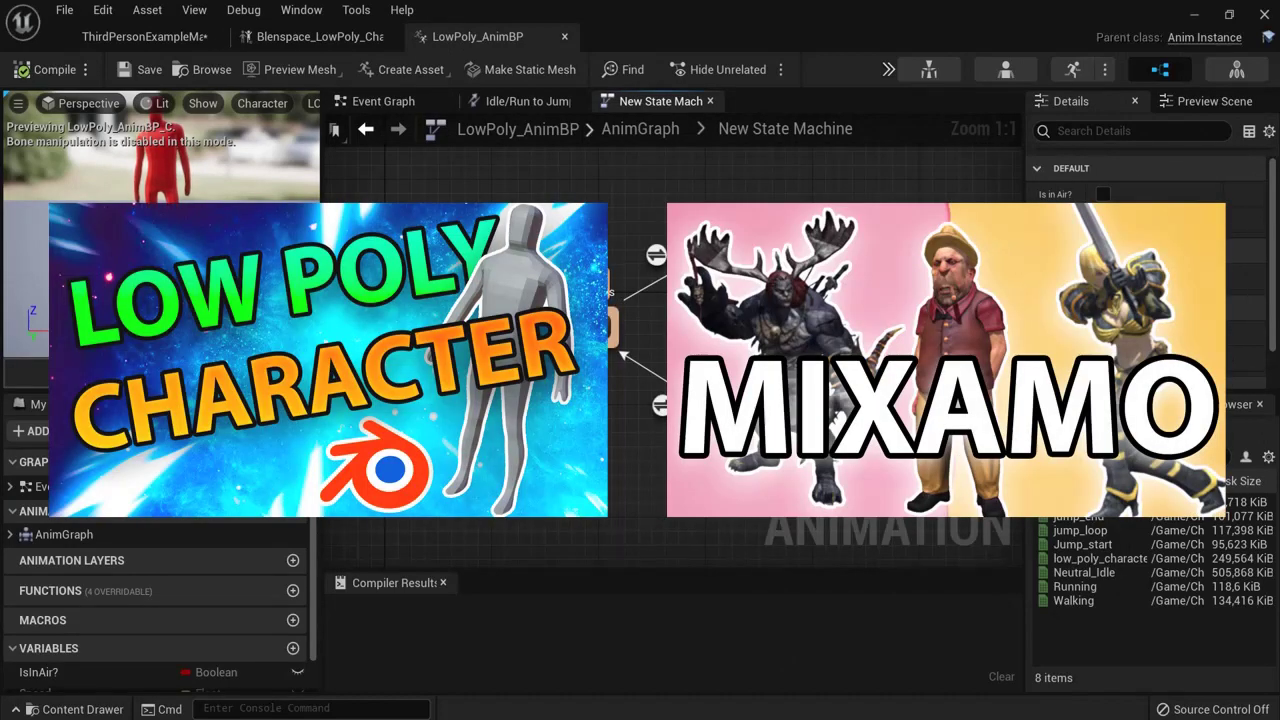
click(318, 36)
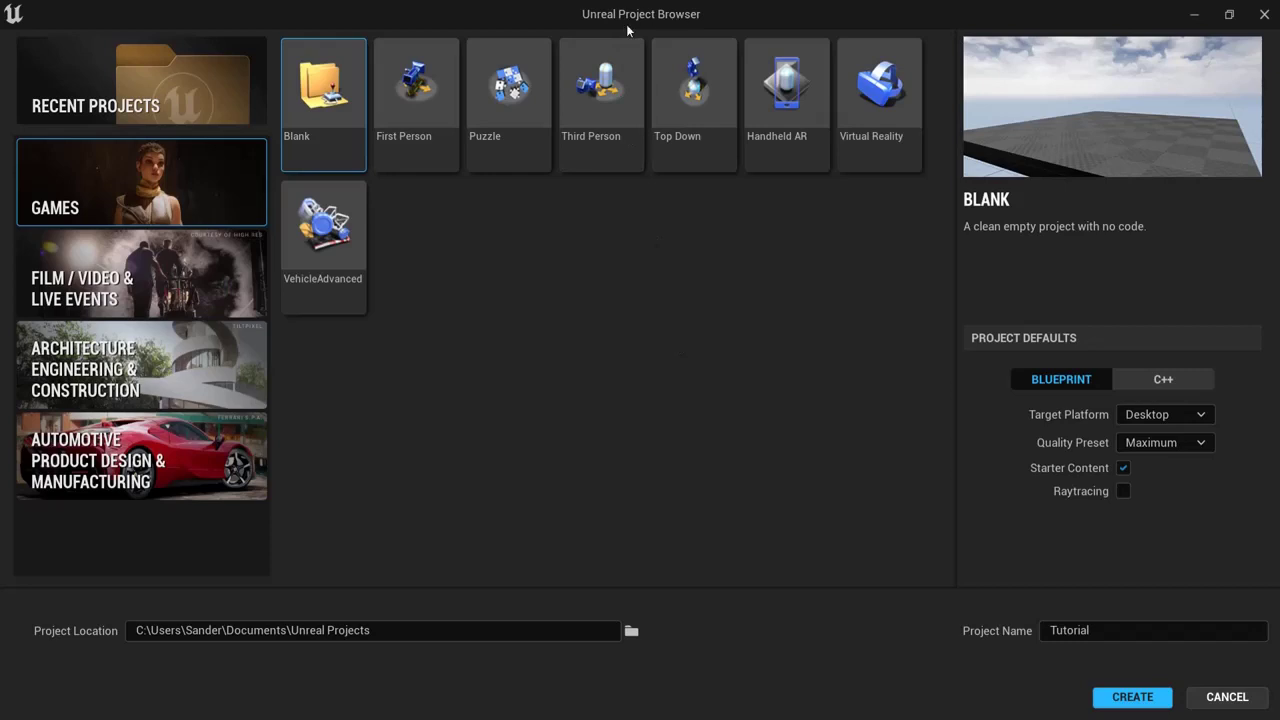
Step: Create a Blueprint game project from the Third Person template with the project name Tutorial
click(591, 96)
double_click(1092, 629)
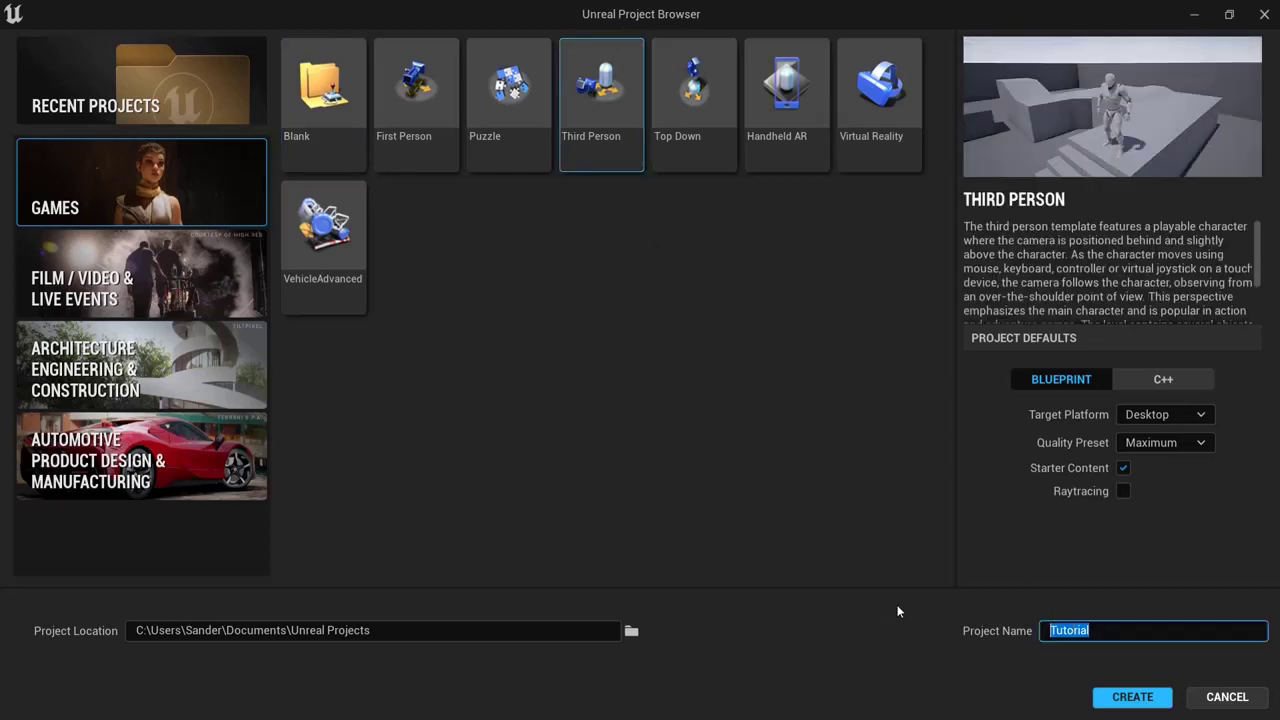
click(897, 606)
click(1128, 690)
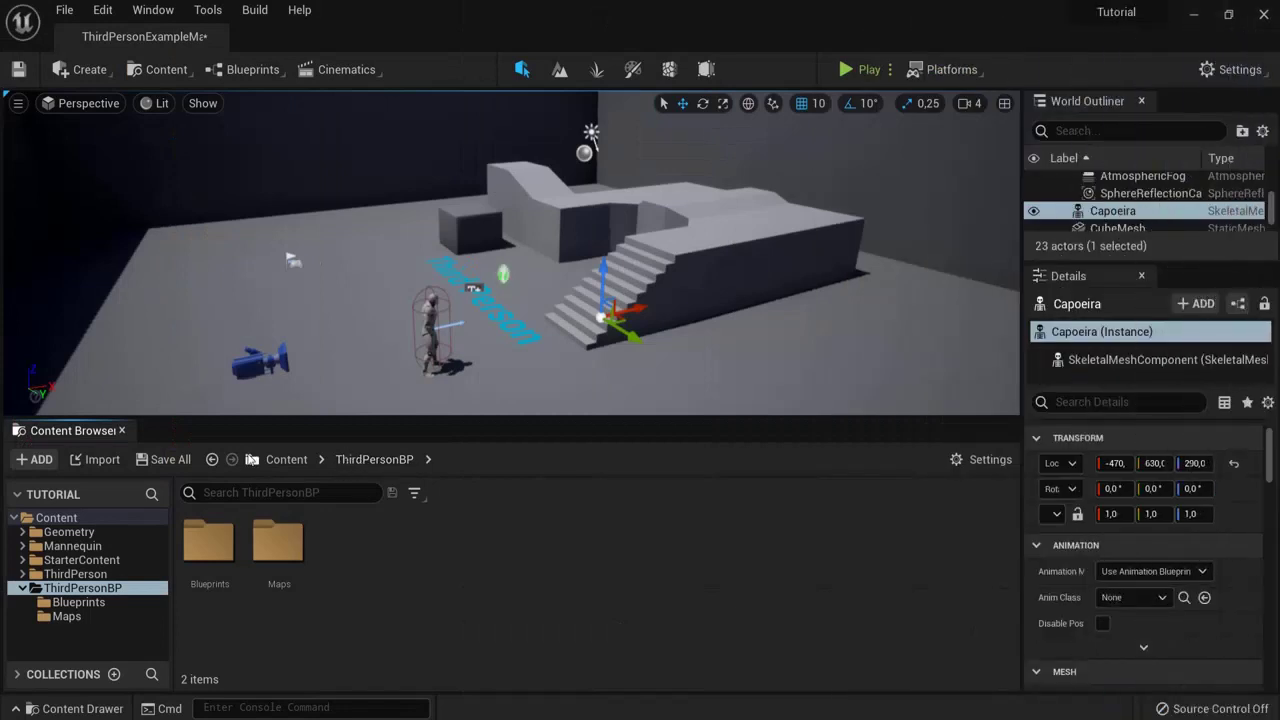
Step: Close the existing Content Browser, bring up the Content Drawer and dock it in the layout below the viewport
click(124, 430)
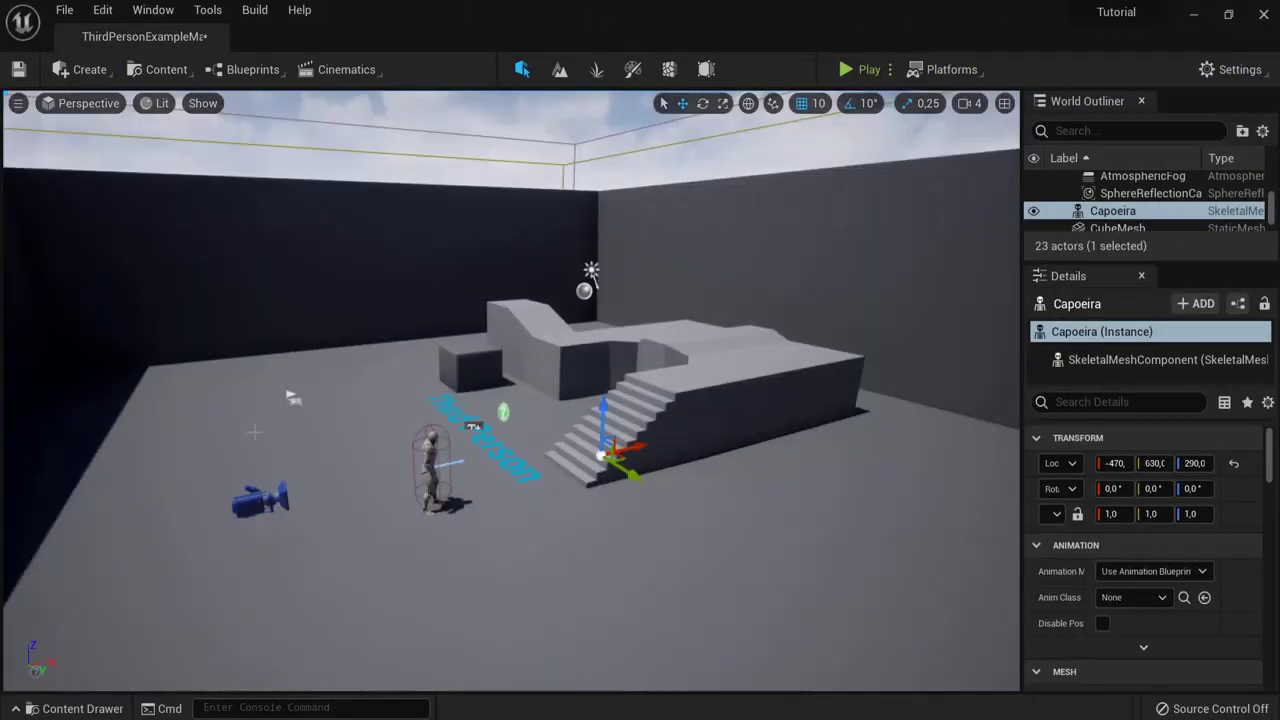
key(ctrl+space)
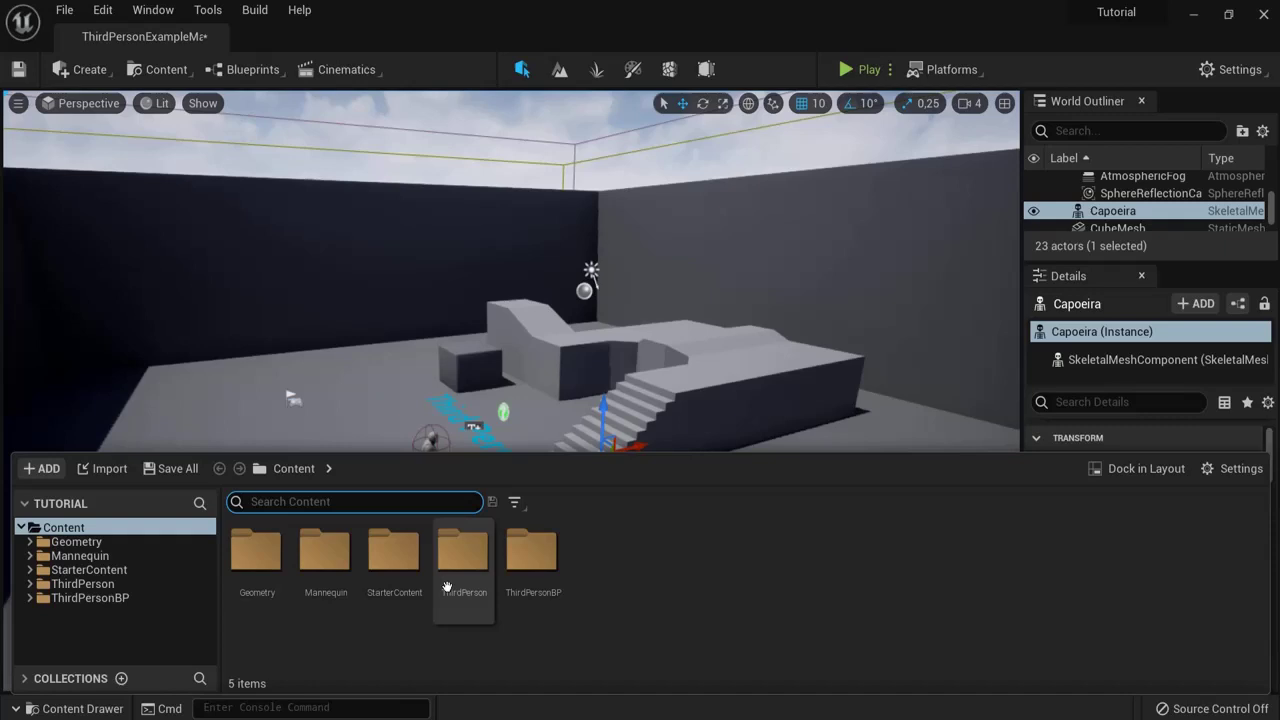
click(1135, 468)
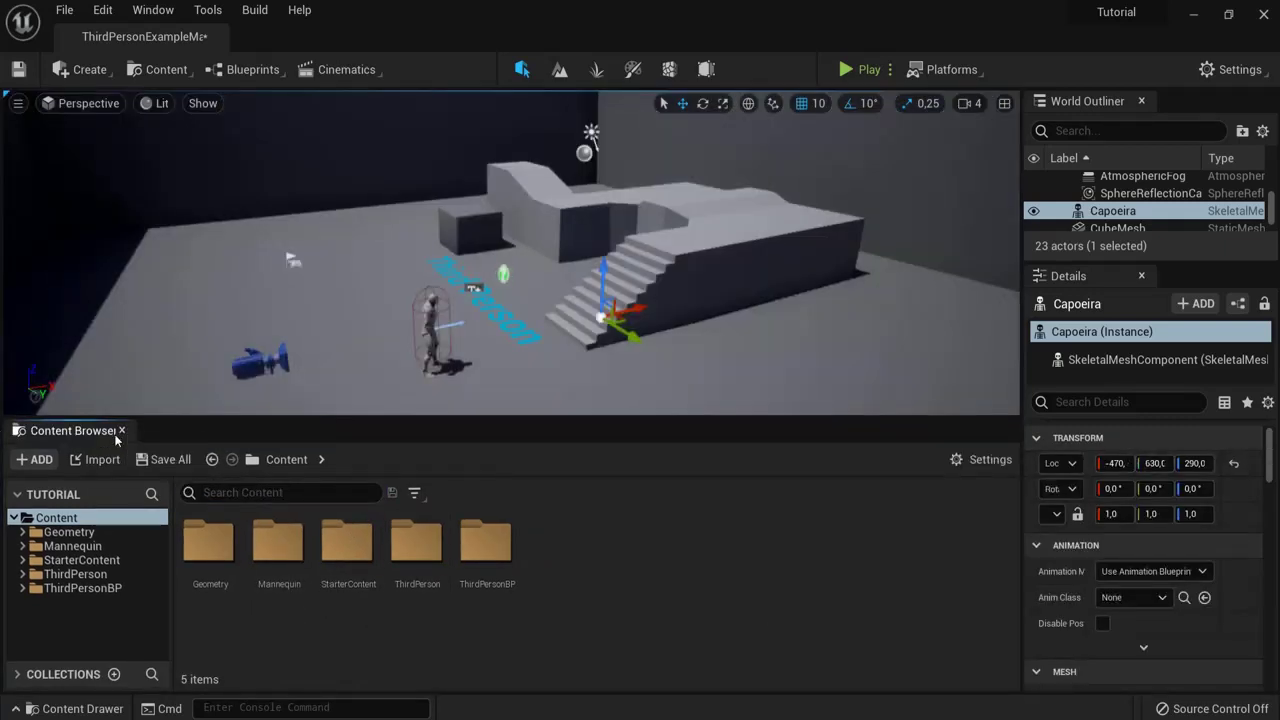
mouse_move(703, 330)
right_down()
mouse_move(668, 328)
mouse_move(704, 320)
mouse_move(689, 346)
mouse_move(690, 327)
right_up()
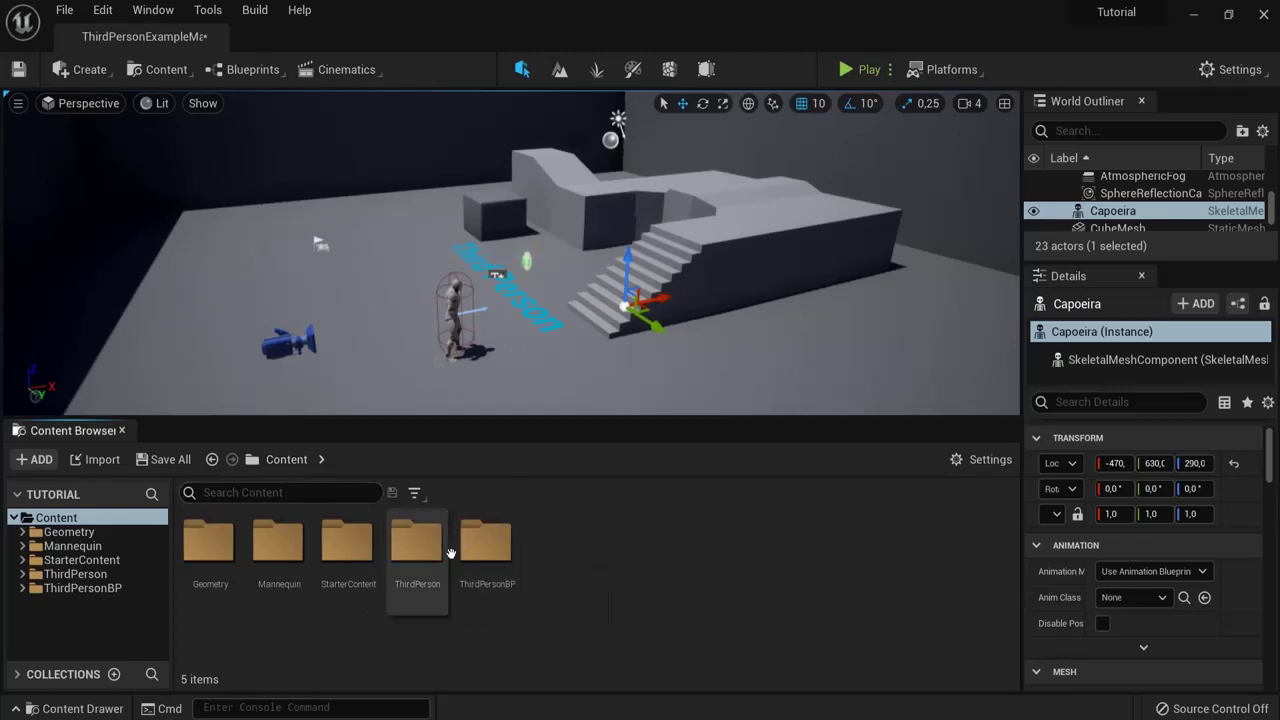
Step: Create a new folder named Character in the Content root and open it
right_click(581, 564)
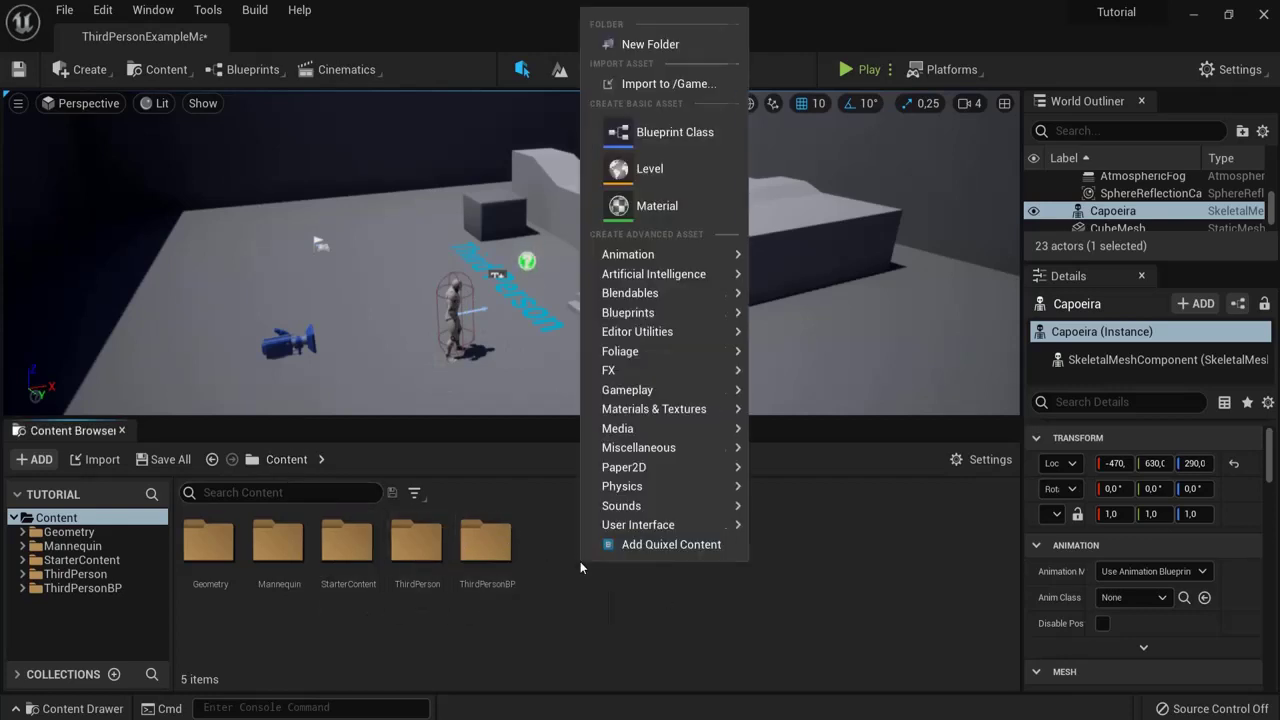
click(627, 45)
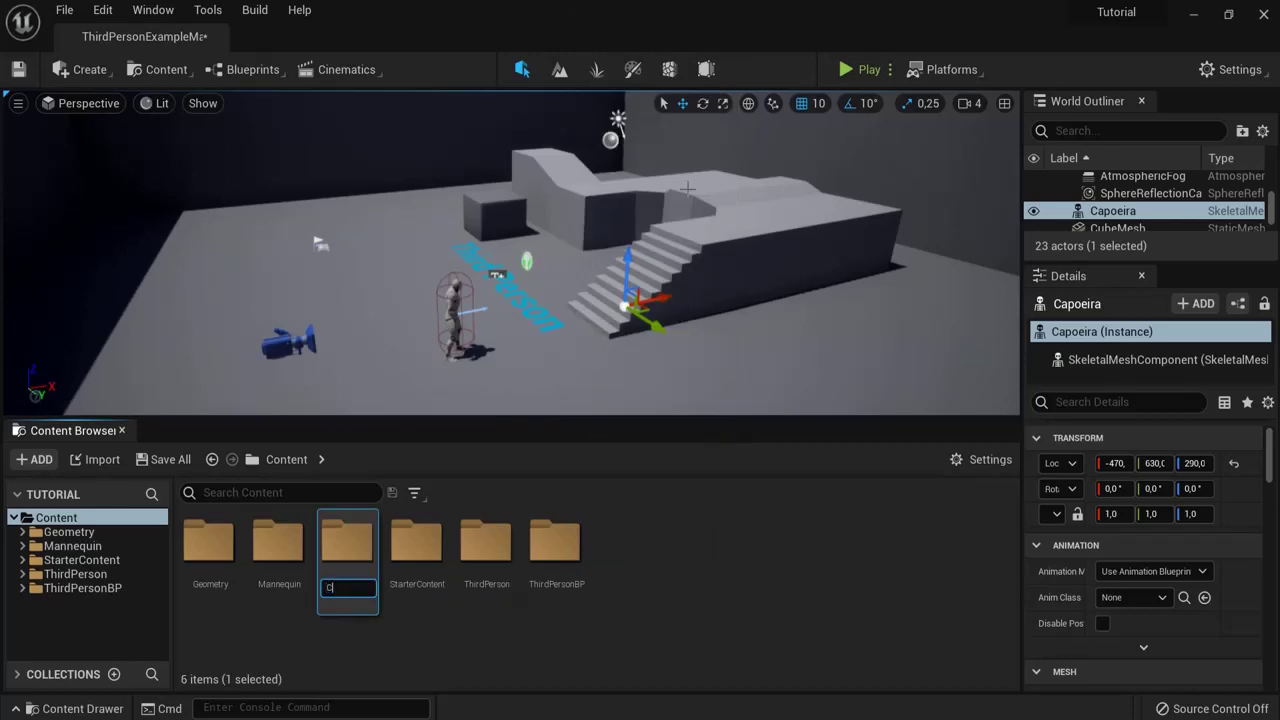
text(Character)
key(Return)
key(Return)
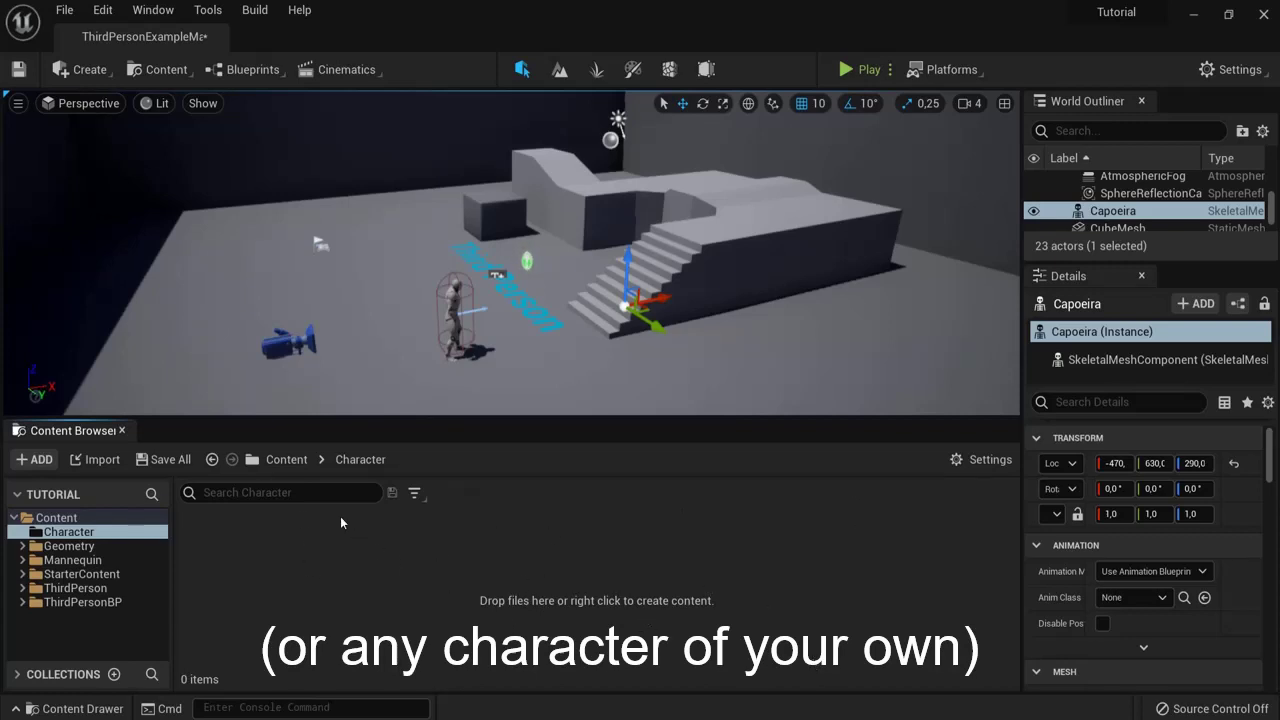
Step: Switch to the desktop folder in File Explorer and rename Capoeira.fbx to "low poly character"
key(alt+Tab)
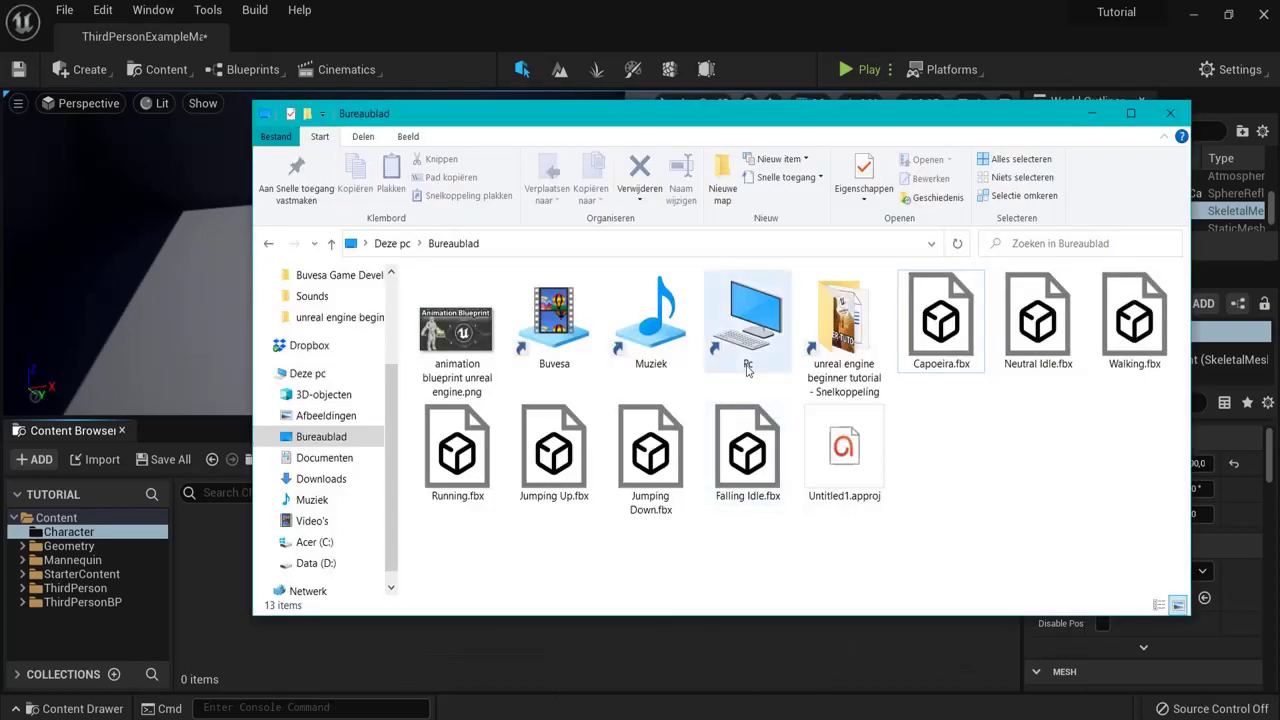
drag(925, 125, 886, 116)
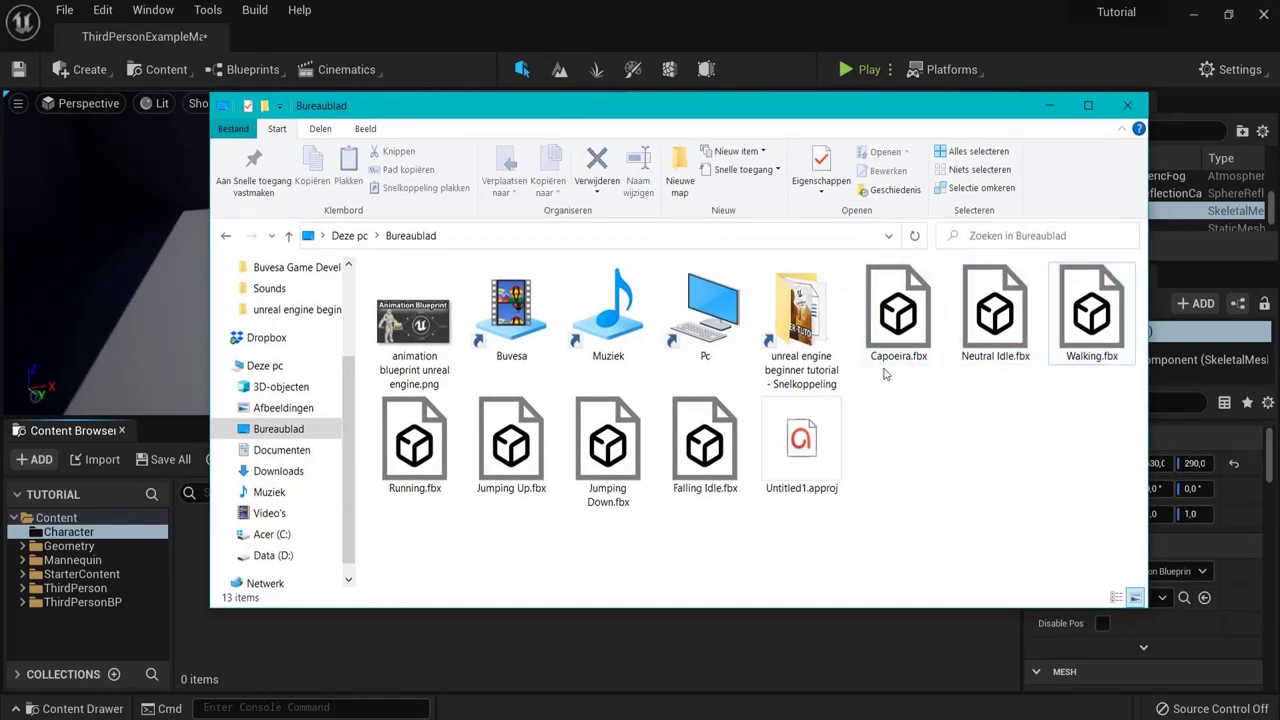
click(882, 318)
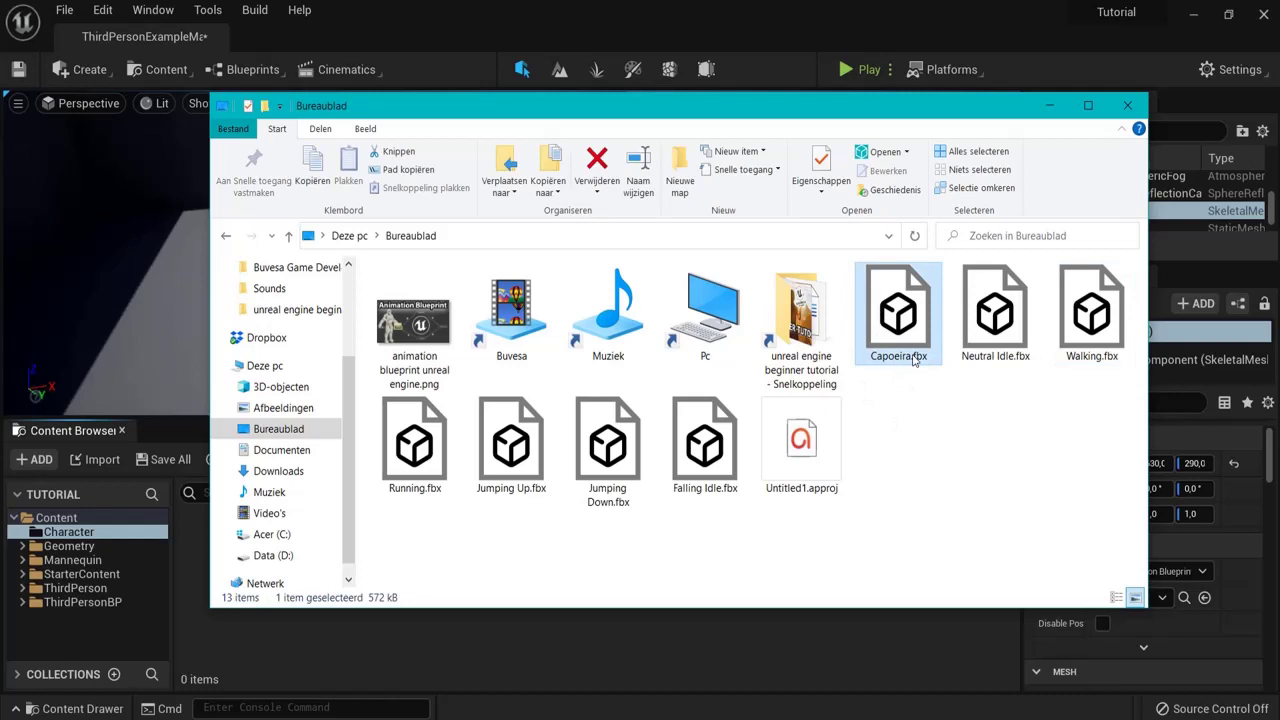
click(902, 350)
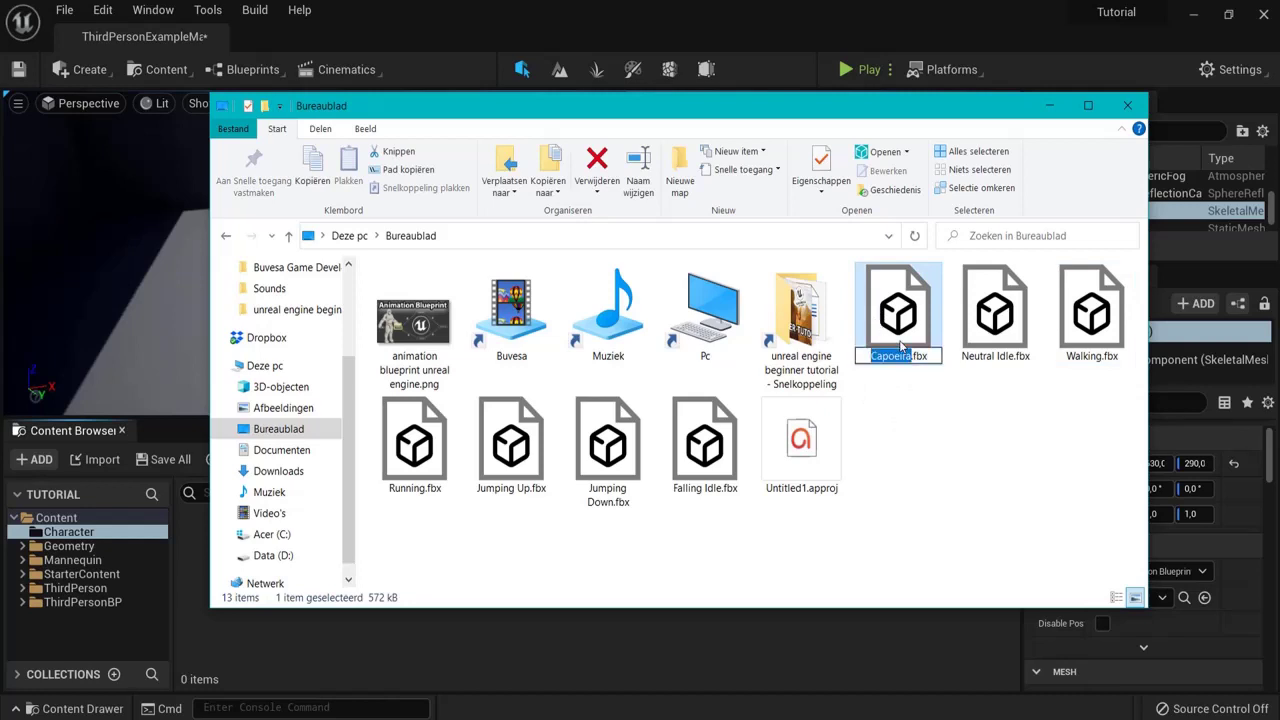
text(I)
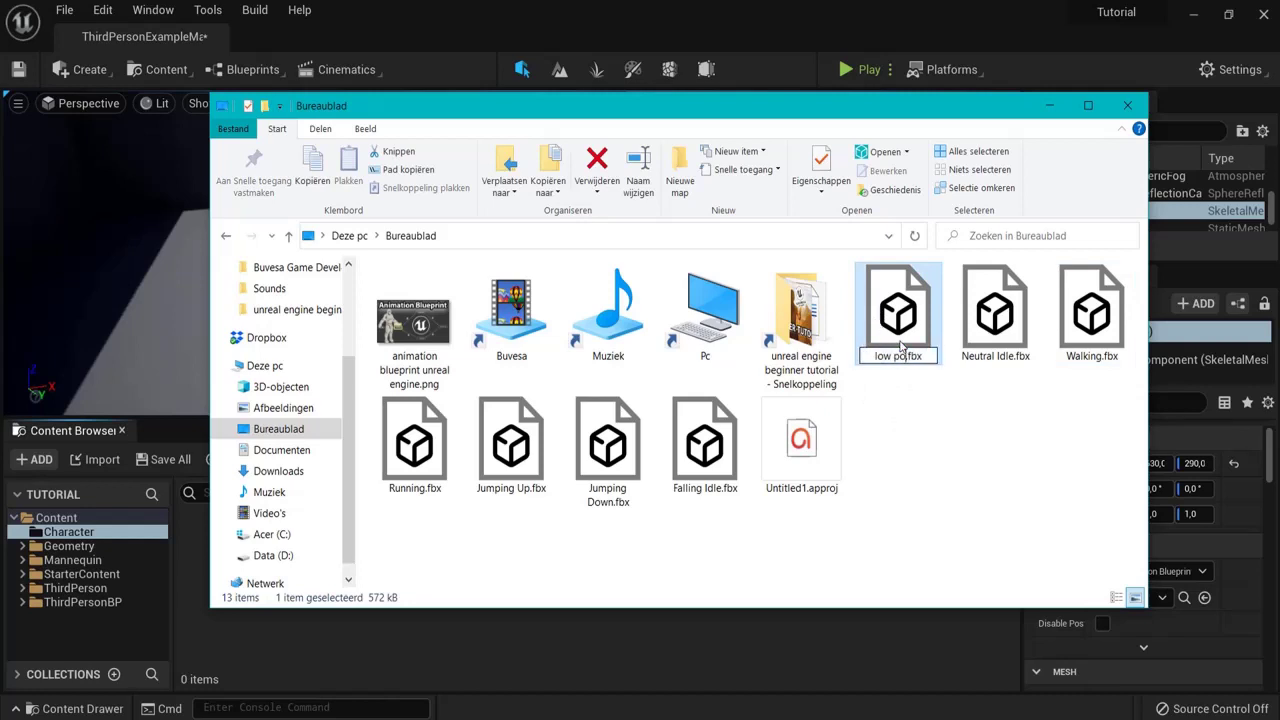
text(low poly character)
key(Return)
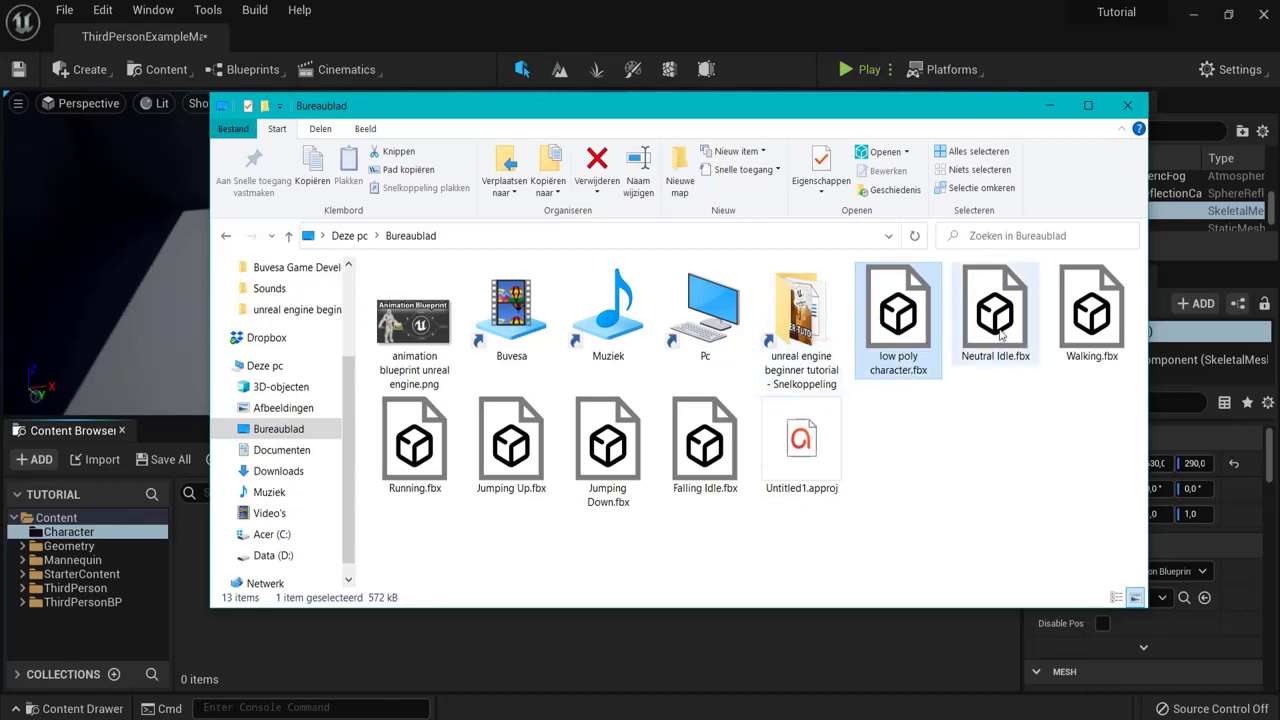
click(1091, 315)
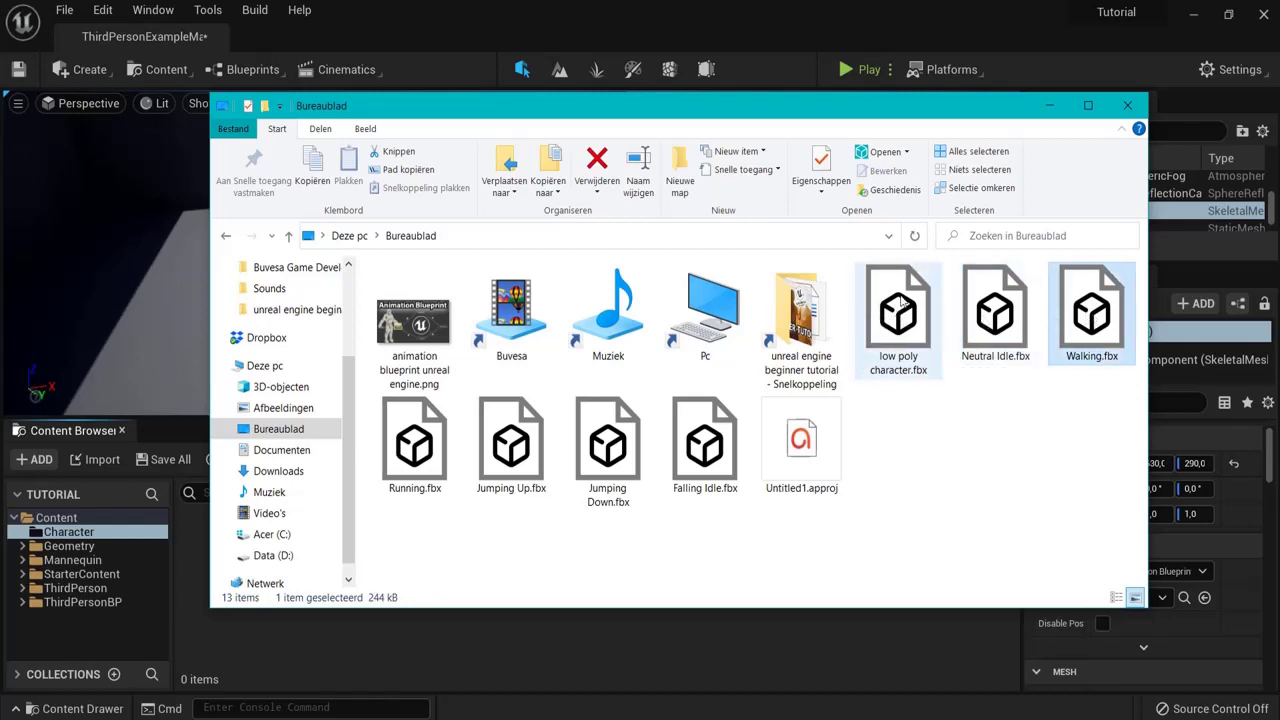
click(505, 445)
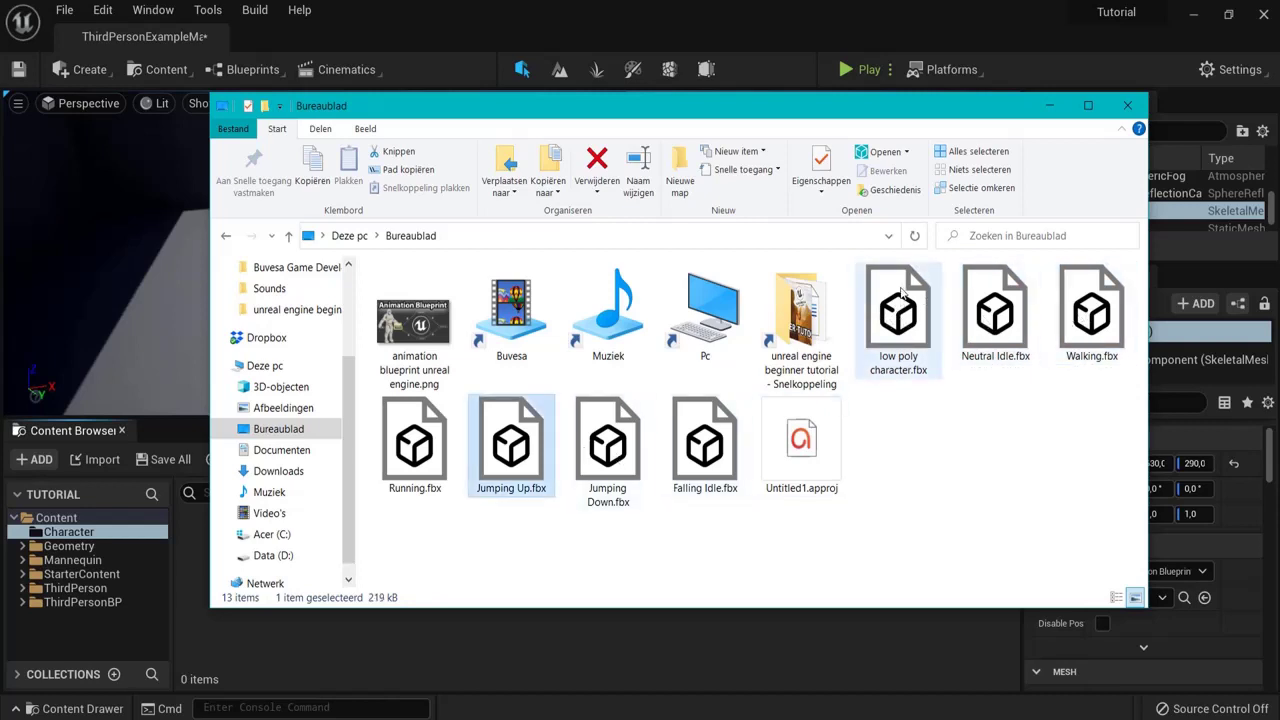
click(1091, 315)
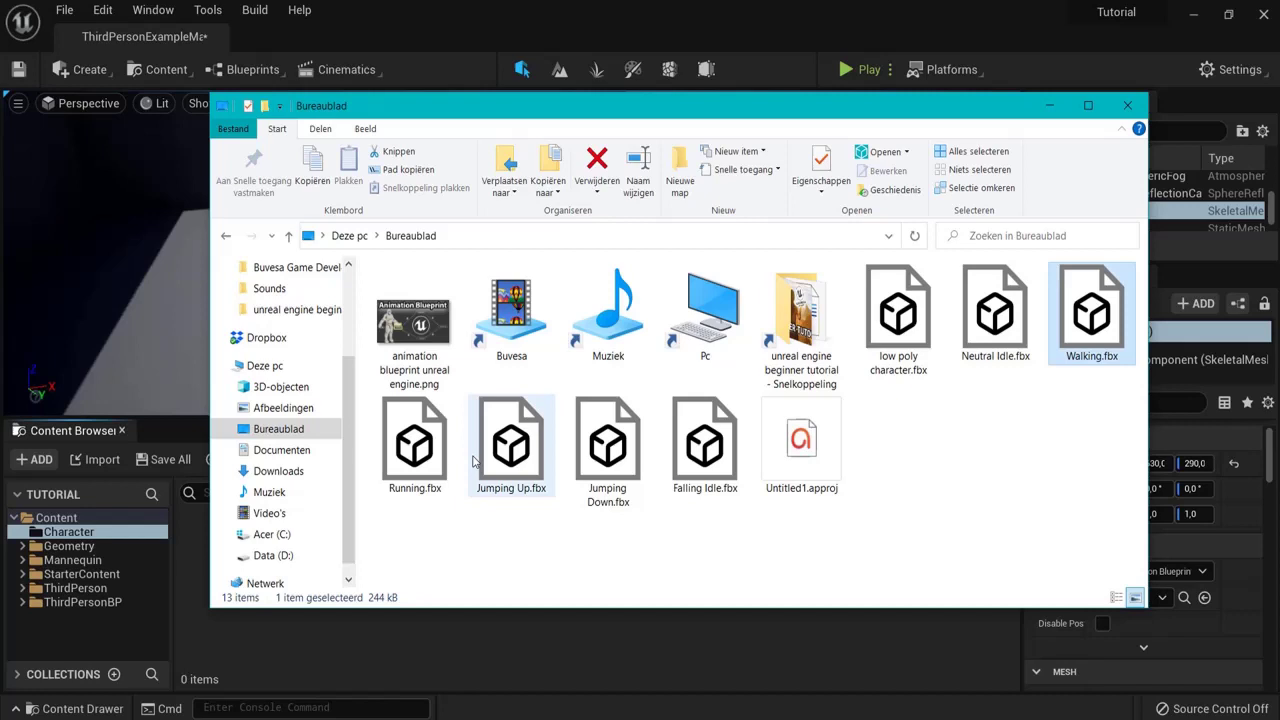
click(993, 318)
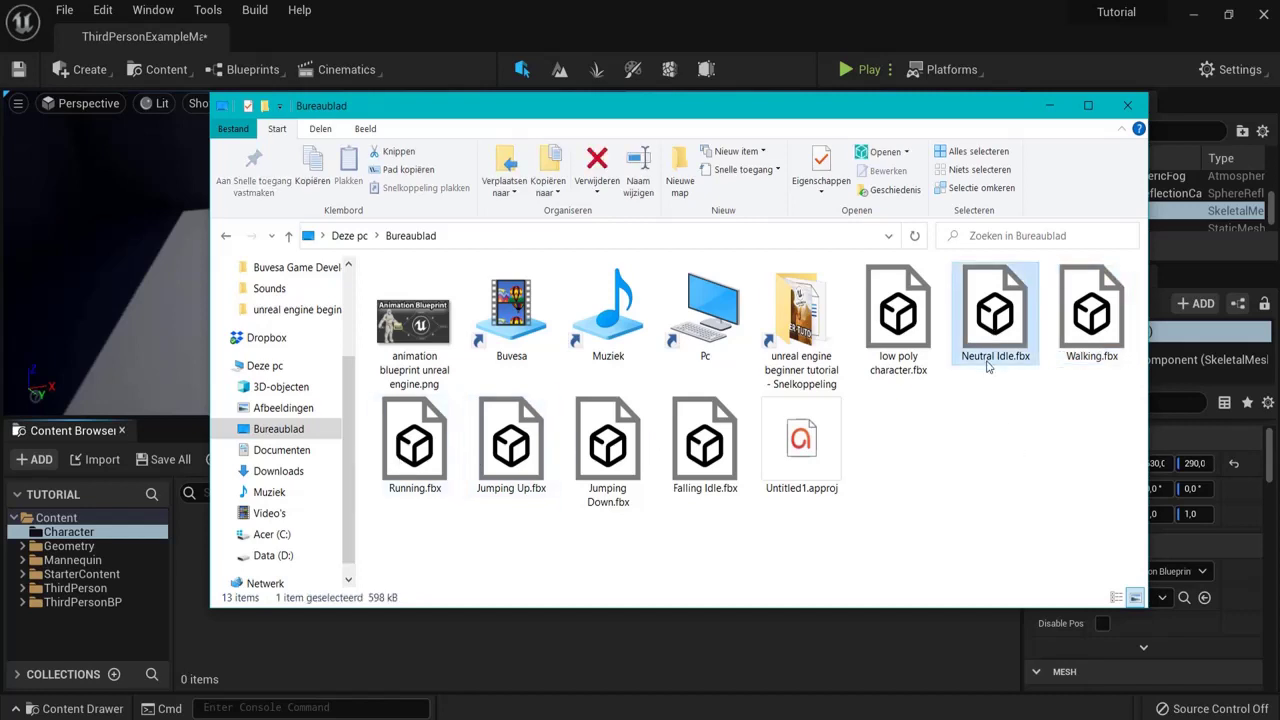
click(1083, 342)
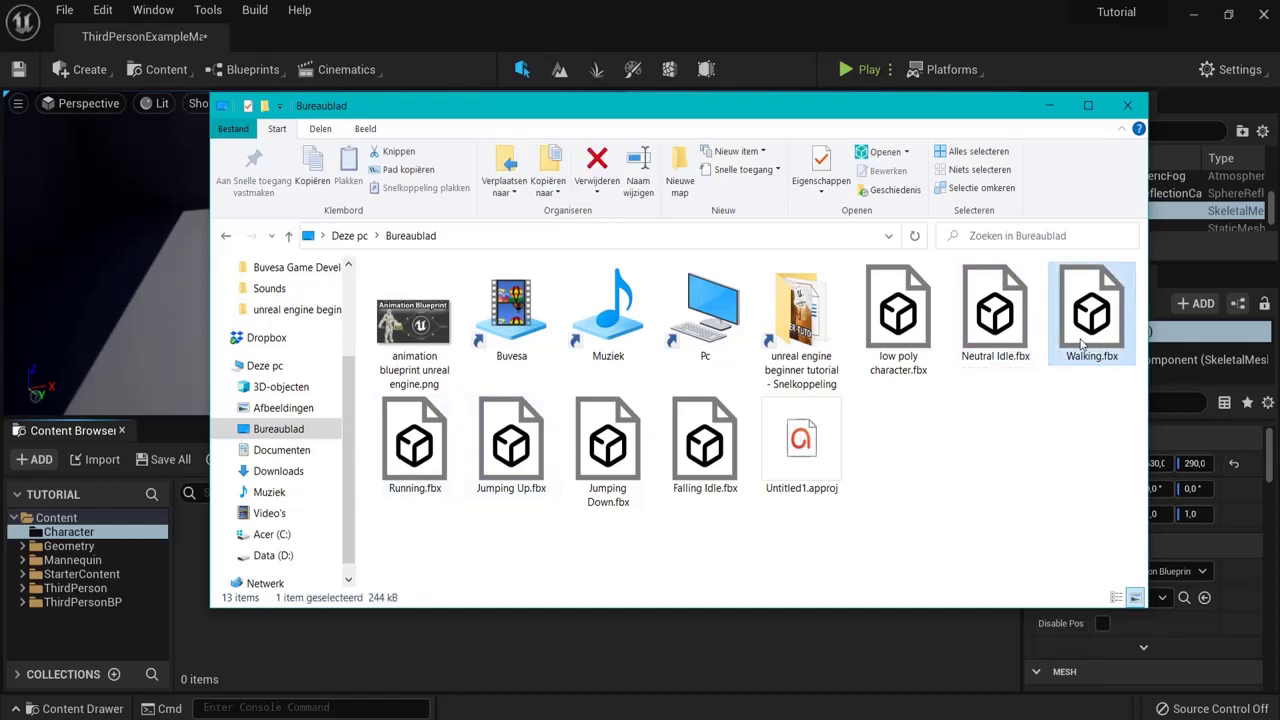
click(425, 450)
Step: Rename the Jumping Up.fbx file to "Jump start"
click(495, 478)
click(518, 490)
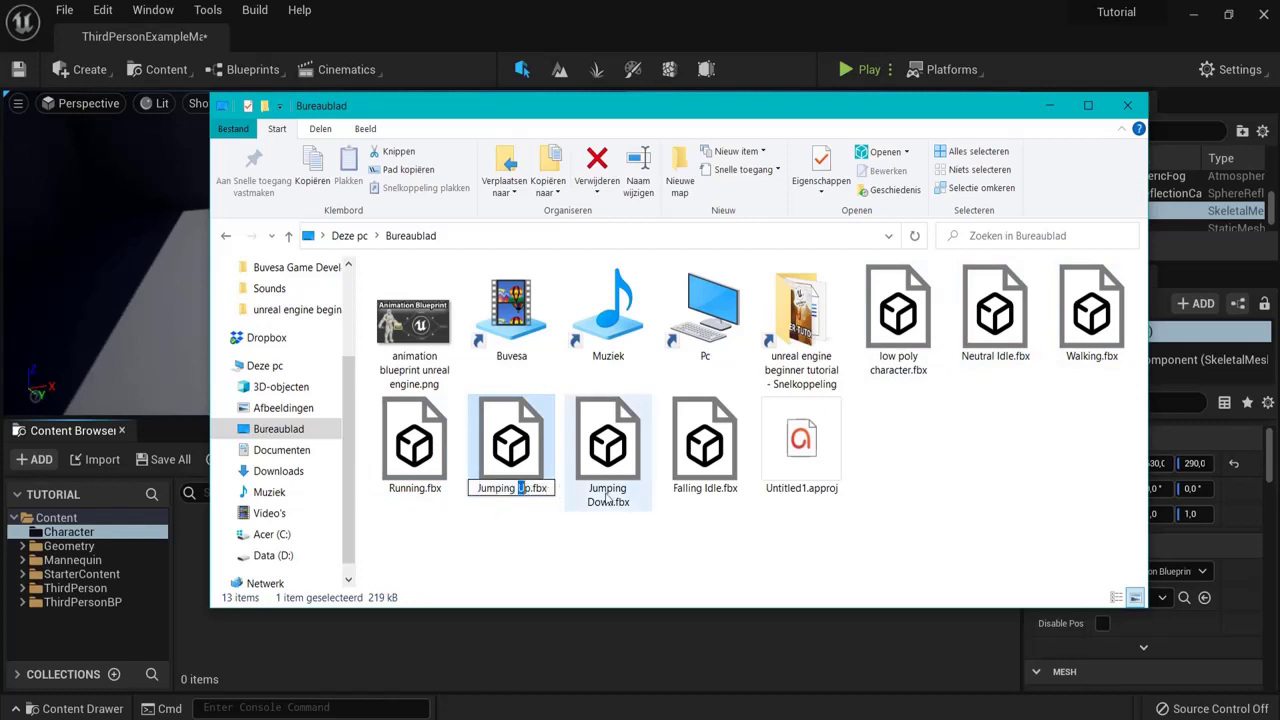
text(Jump start)
key(Return)
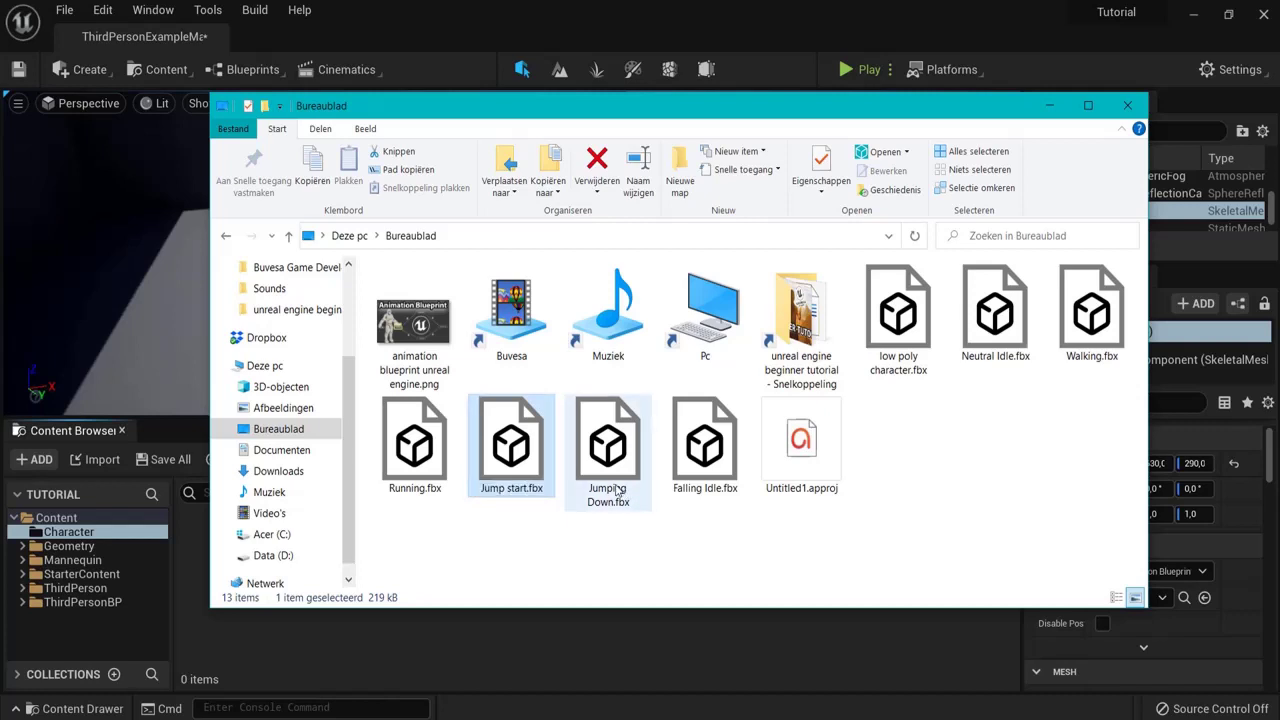
Step: Rename the Jumping Down.fbx file to "jump end"
click(626, 456)
click(604, 489)
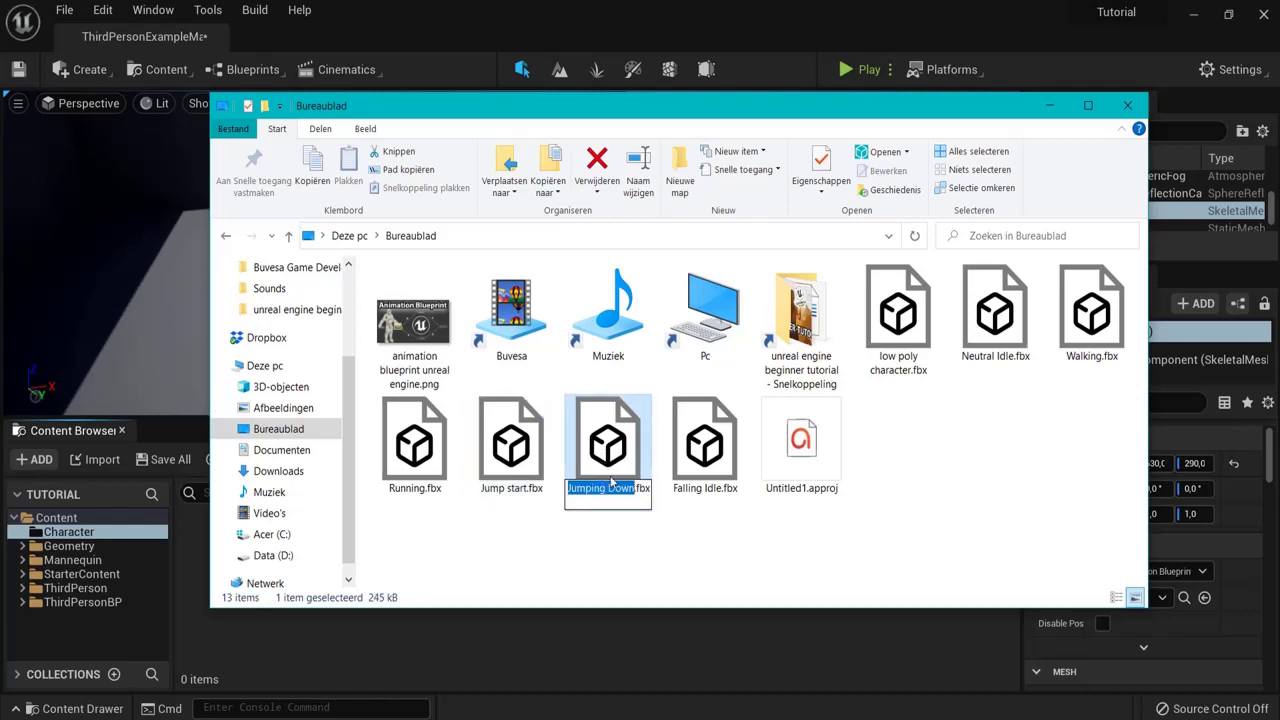
text(Jump end)
key(Return)
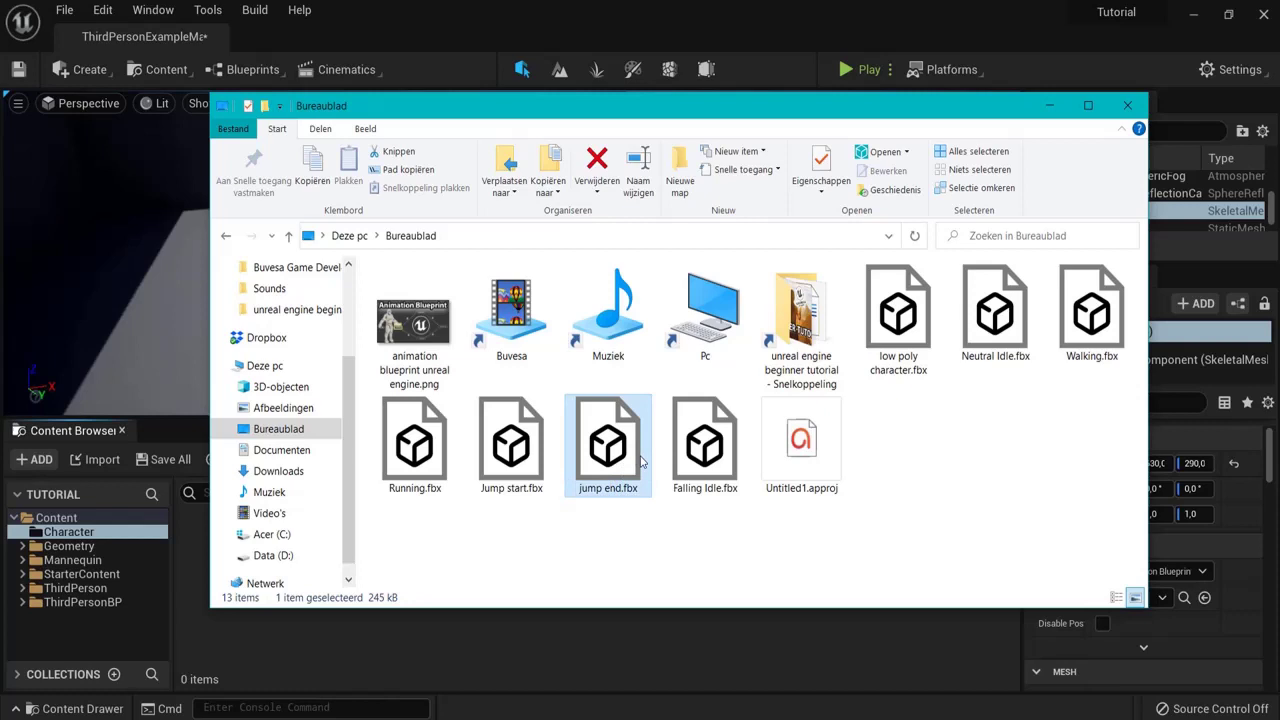
Step: Rename the Falling Idle.fbx file to "jump loop"
key(Right)
key(F2)
text(jum)
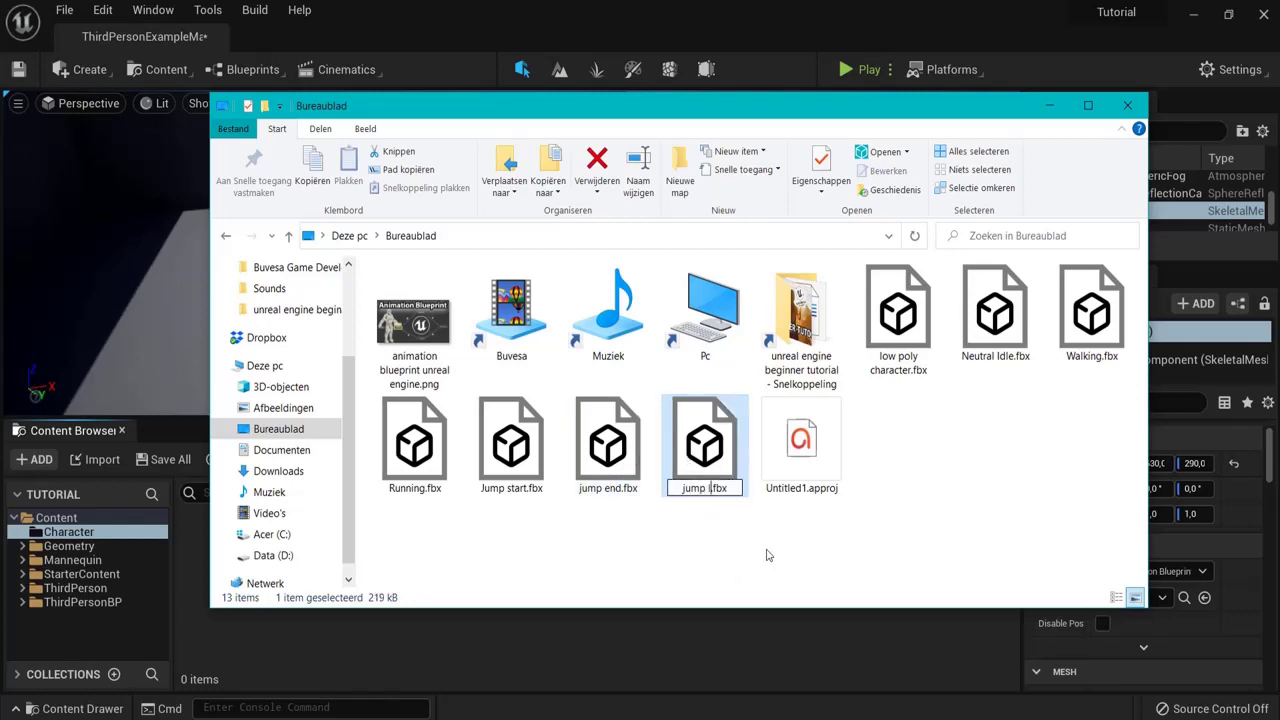
key(Return)
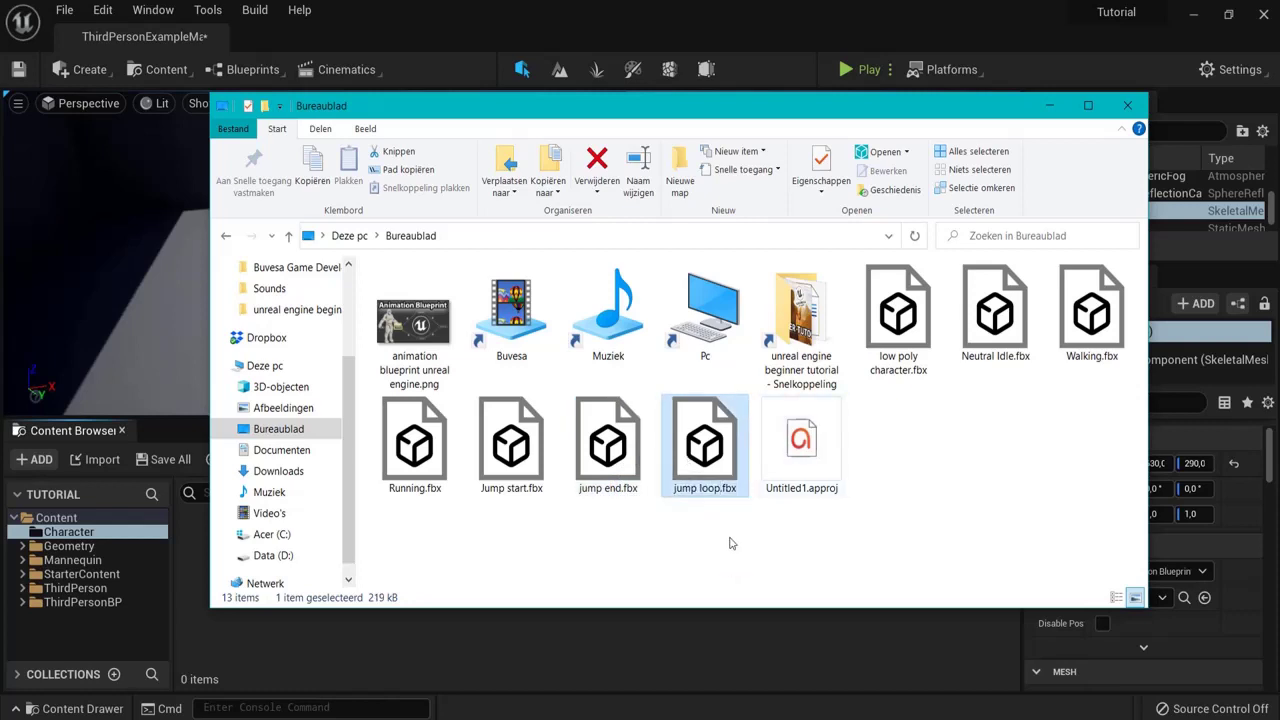
Step: Bring low poly character.fbx from the desktop folder into the Character content folder to start its FBX import
click(690, 506)
click(897, 330)
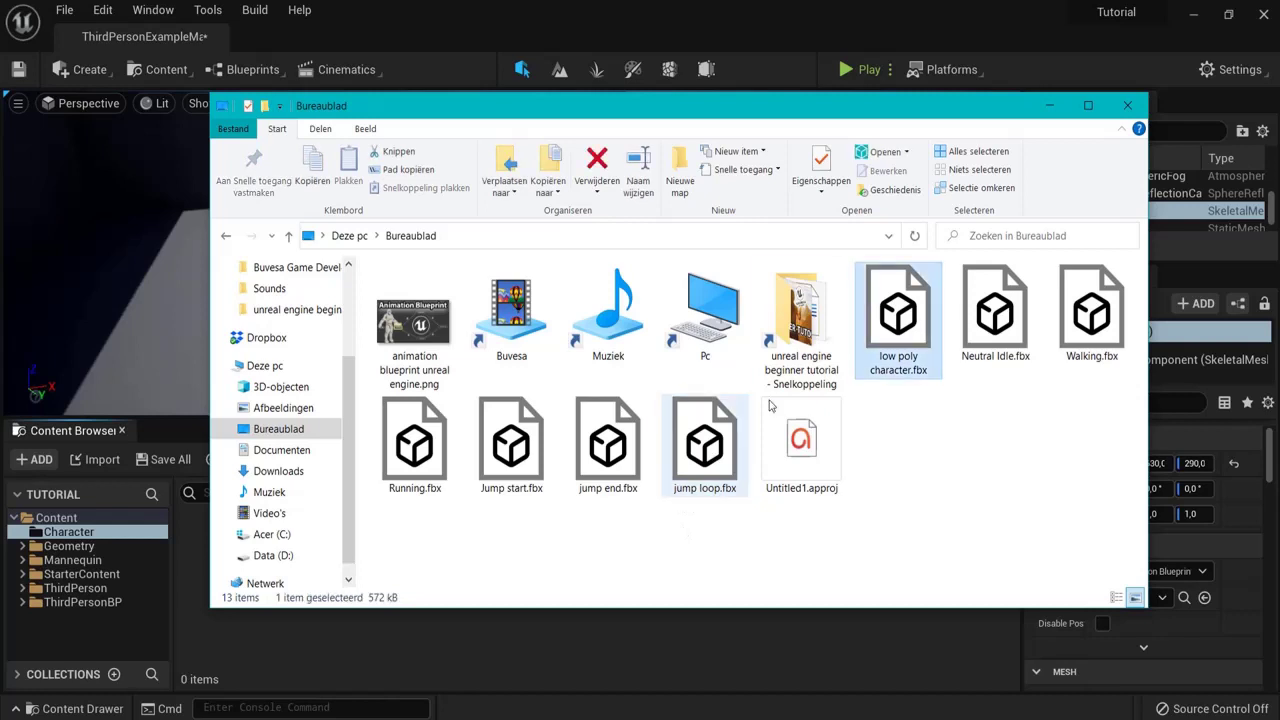
shift+click(676, 460)
click(1001, 444)
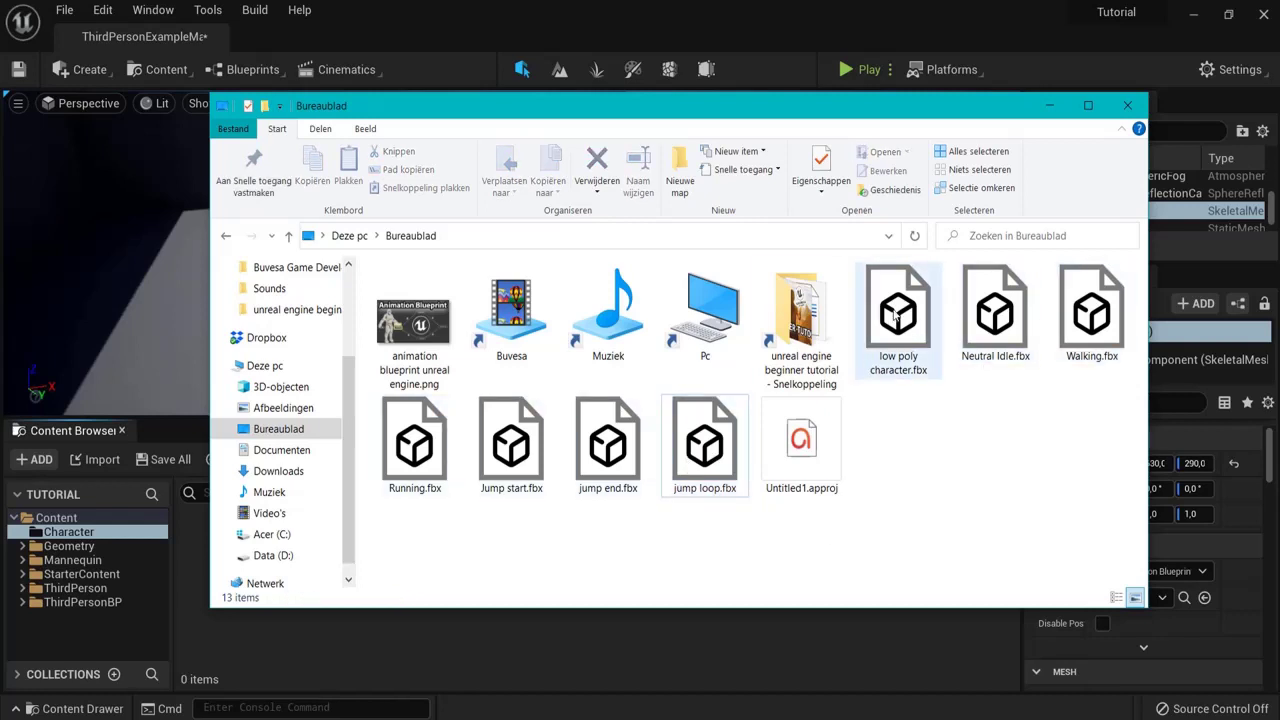
drag(896, 316, 445, 645)
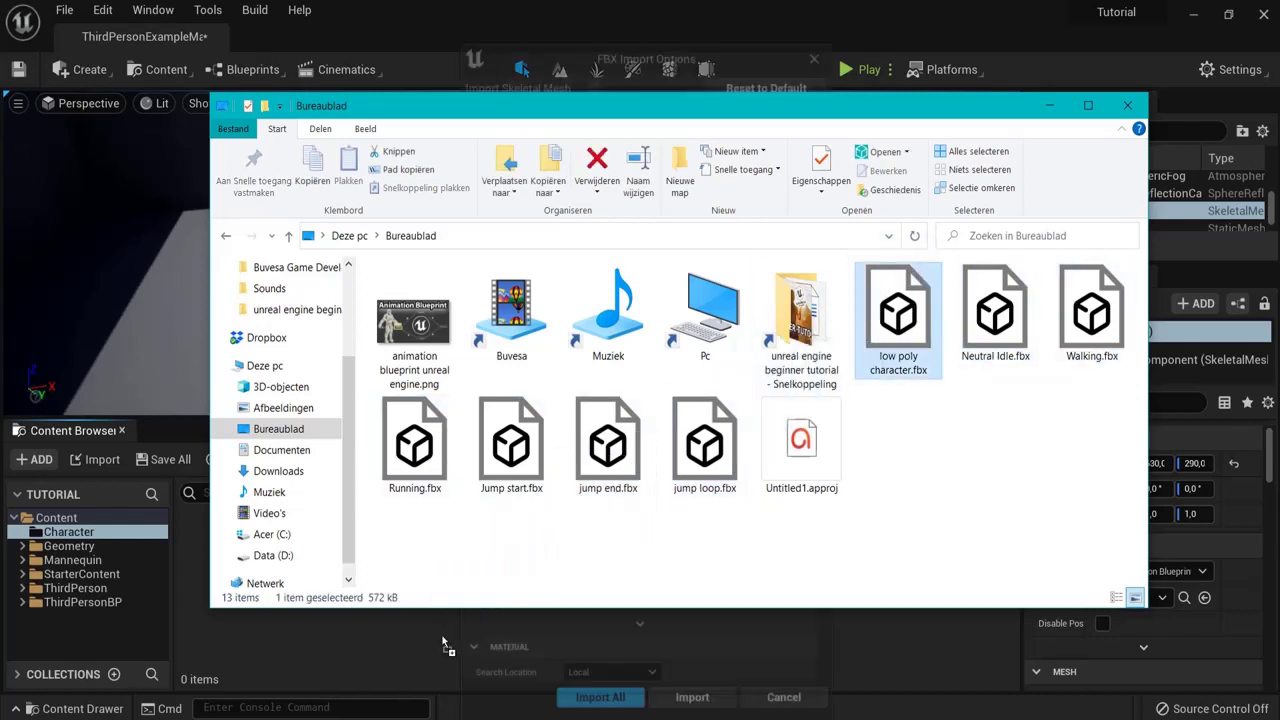
click(1047, 107)
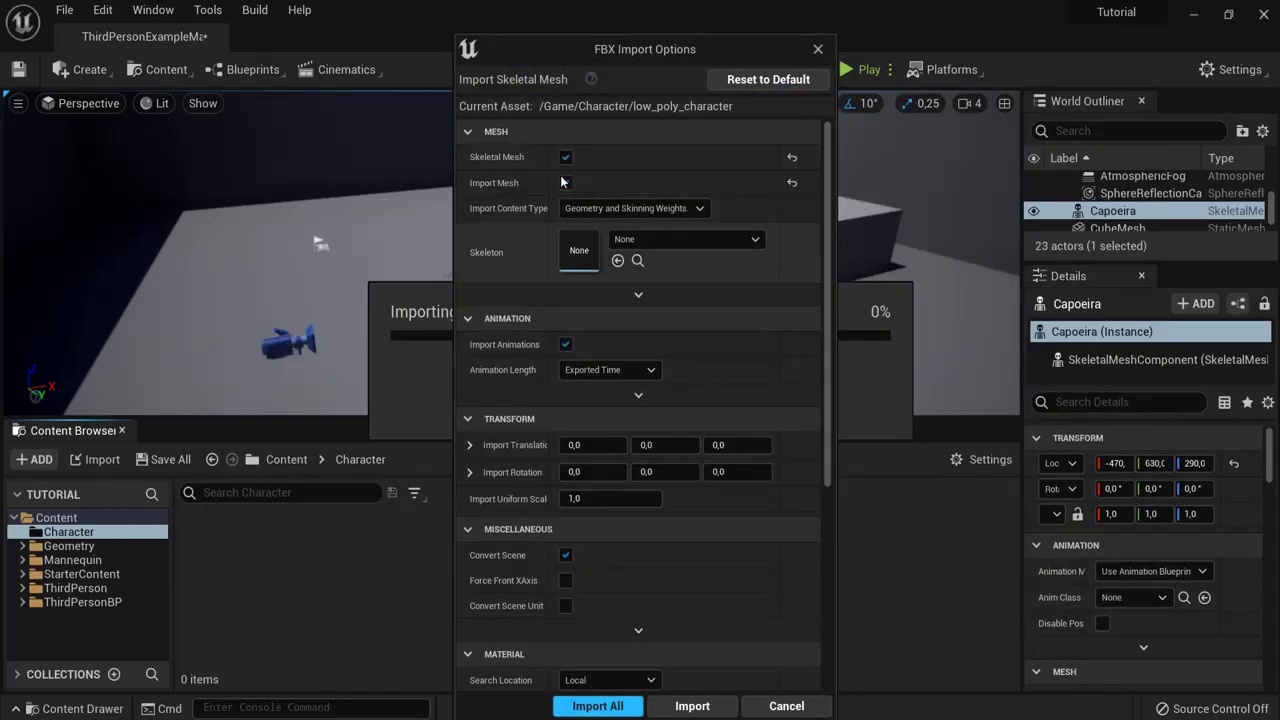
Step: Import the low poly character as a skeletal mesh with its animation, keeping the default options and no existing skeleton assigned
key(alt+Tab)
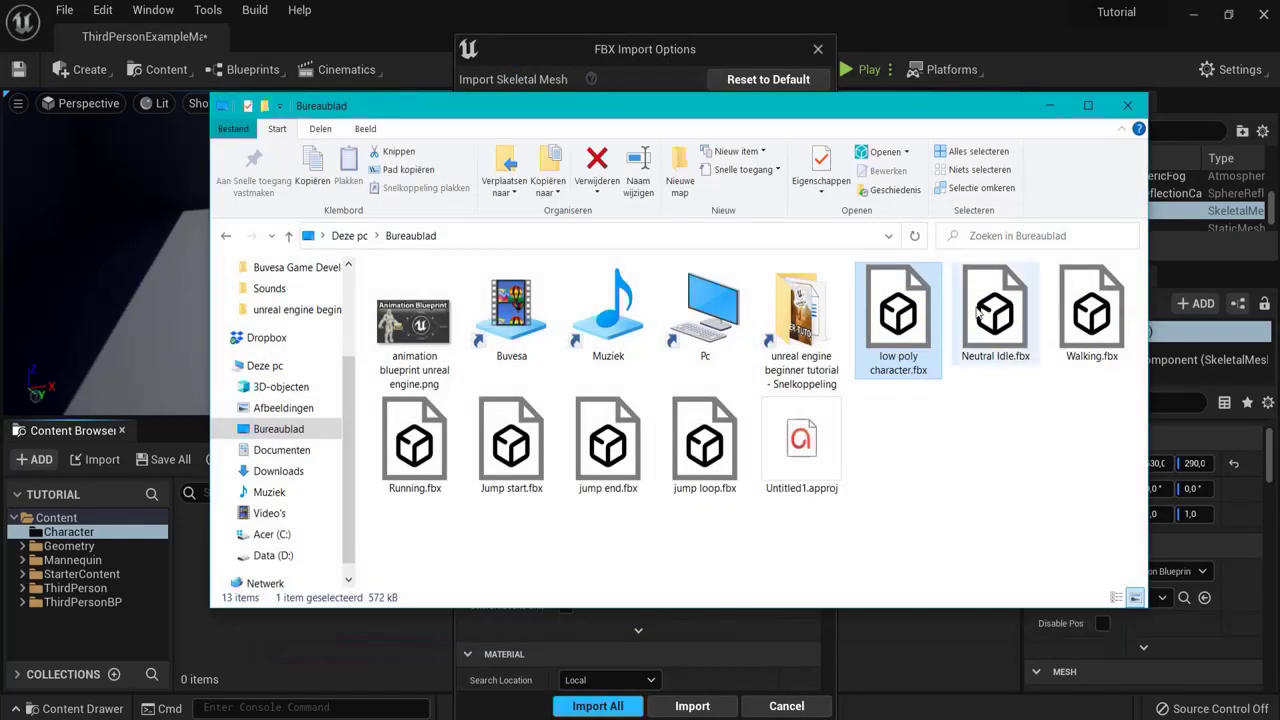
click(1048, 106)
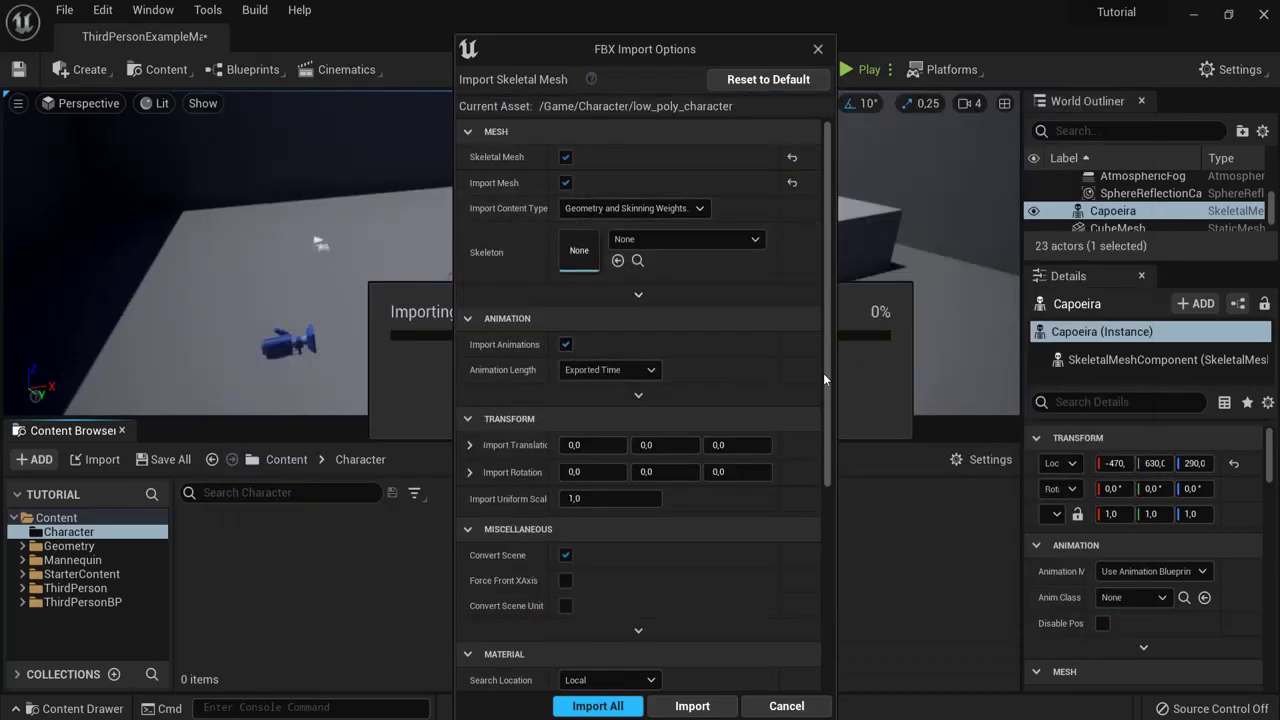
drag(828, 375, 805, 526)
scroll(806, 527, down, 1)
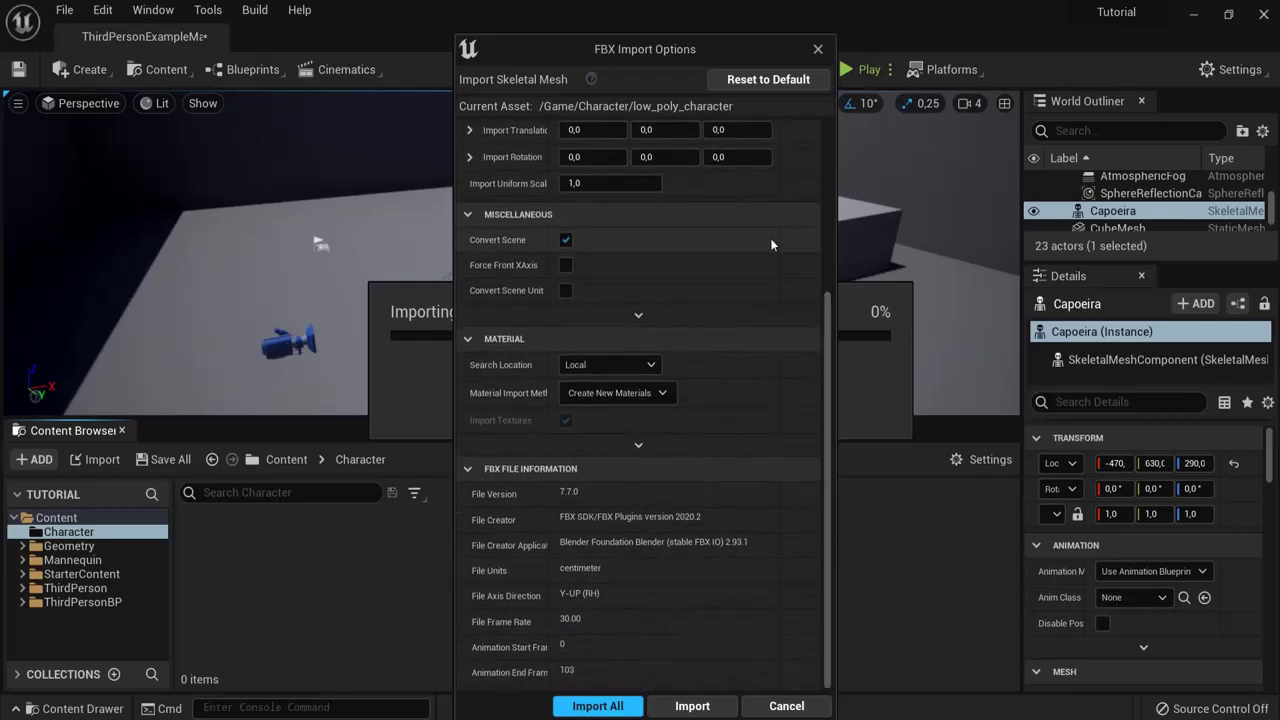
click(684, 708)
click(686, 708)
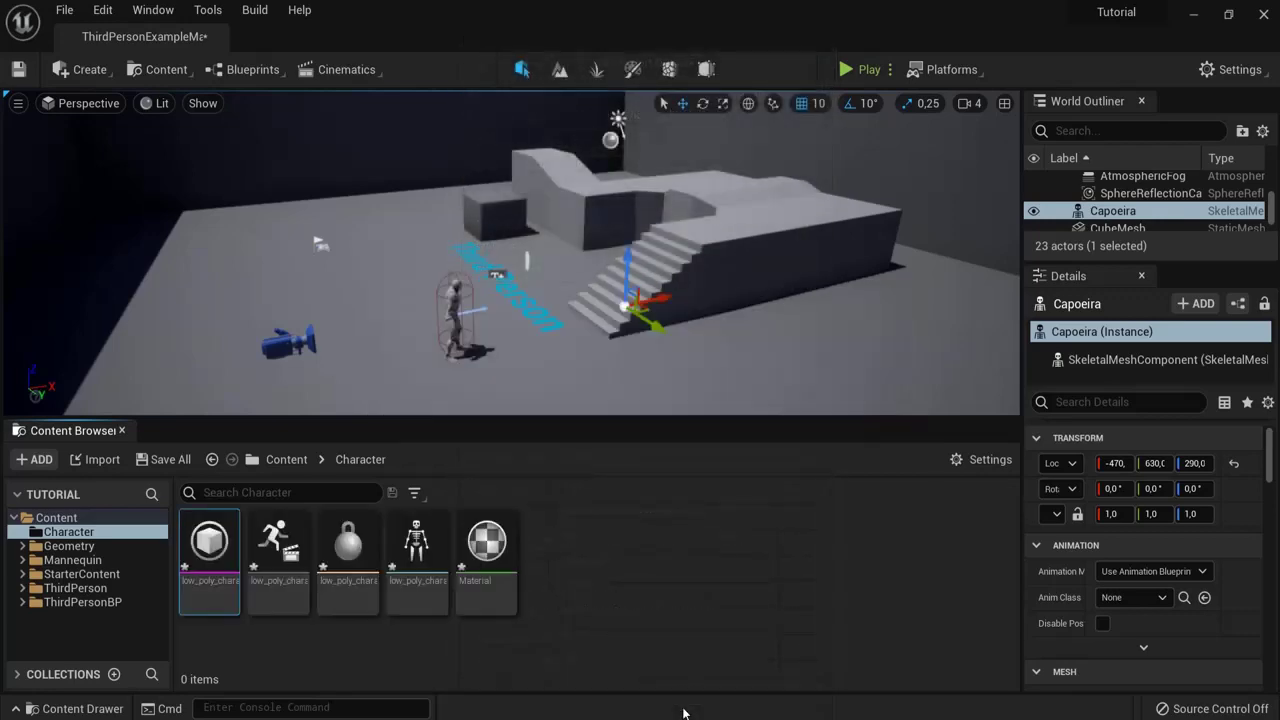
Step: Open the imported low poly character's animation, physics asset and skeleton to examine them
mouse_move(216, 557)
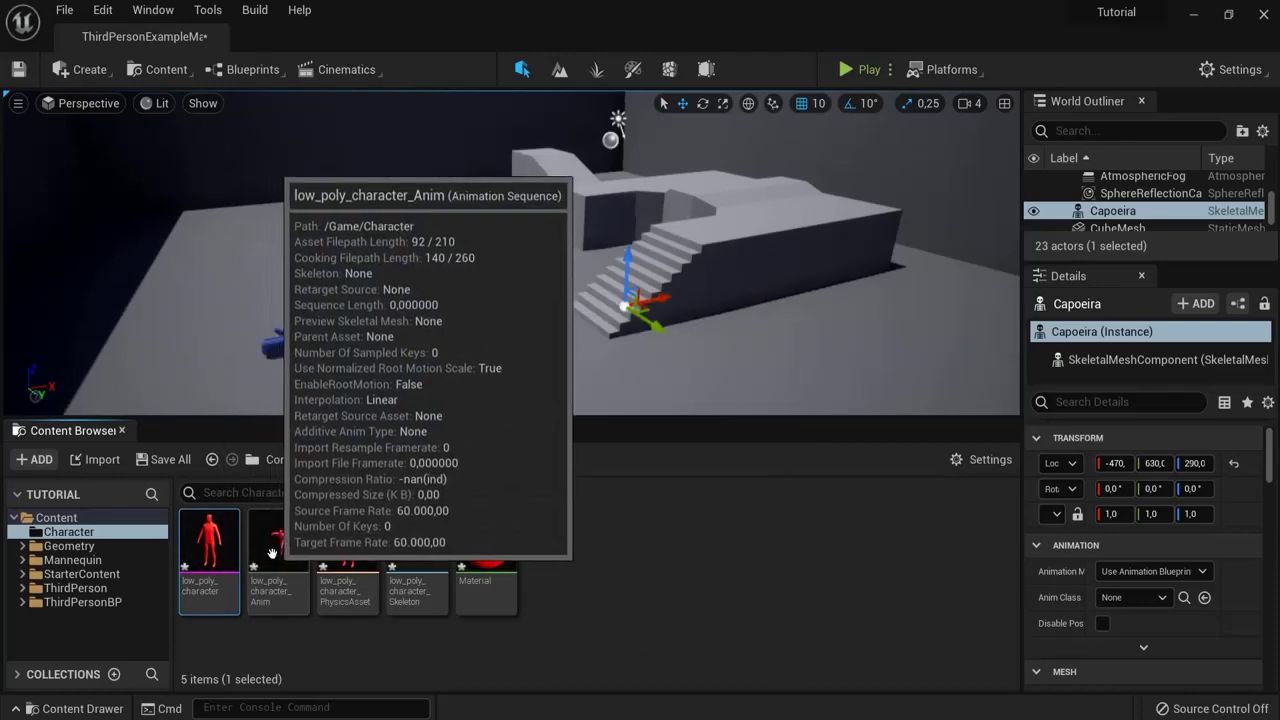
double_click(272, 553)
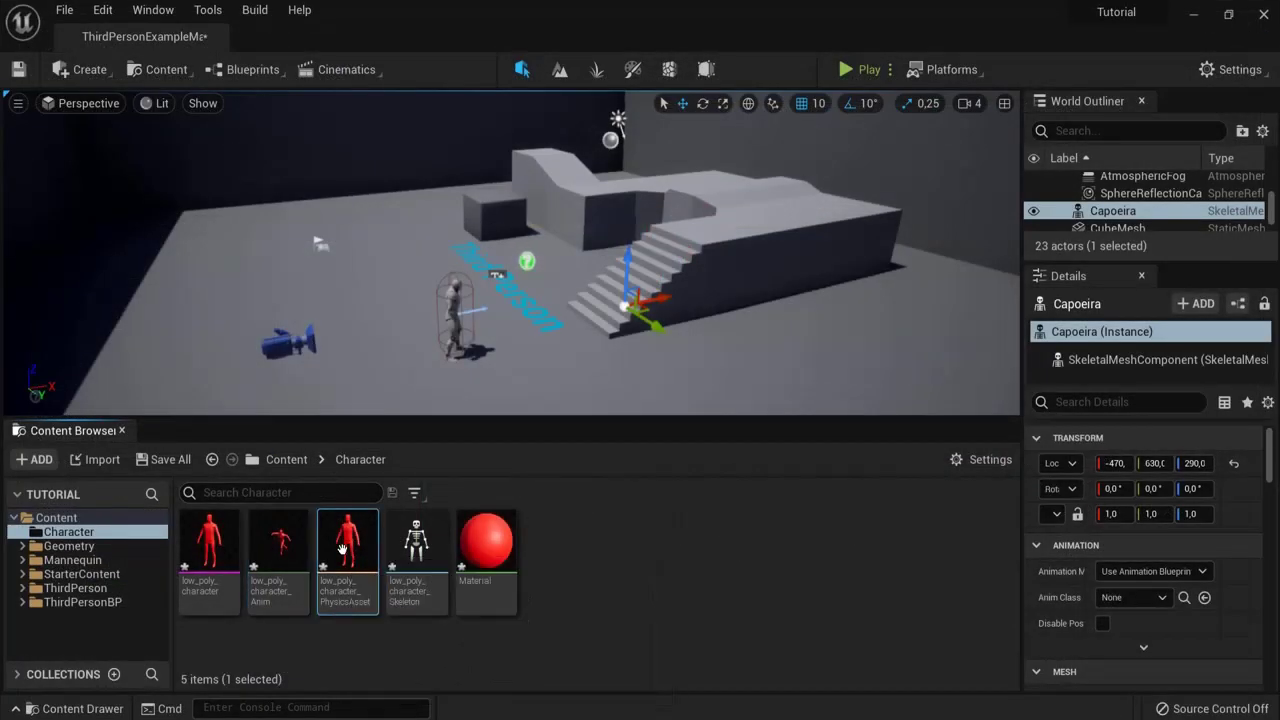
double_click(346, 552)
click(217, 39)
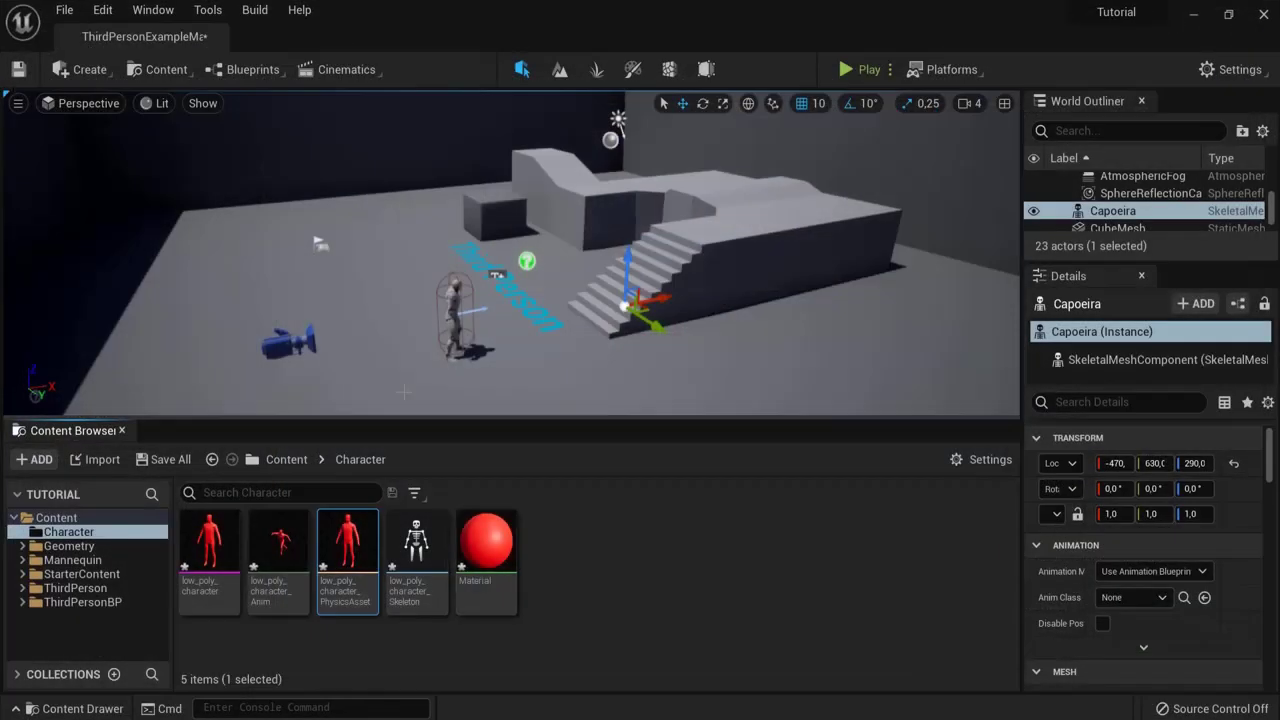
double_click(412, 545)
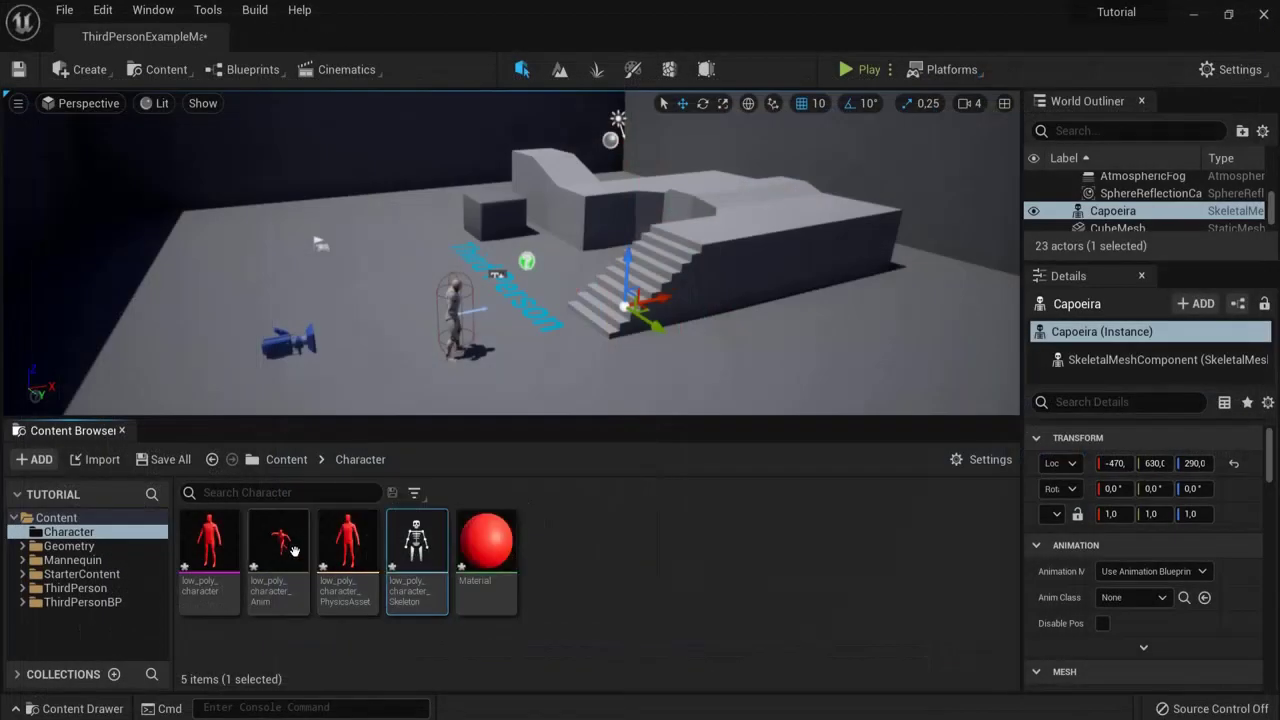
Step: Bring the six animation files from Neutral Idle.fbx to jump loop.fbx from the desktop folder into the Character content folder
key(alt+Tab)
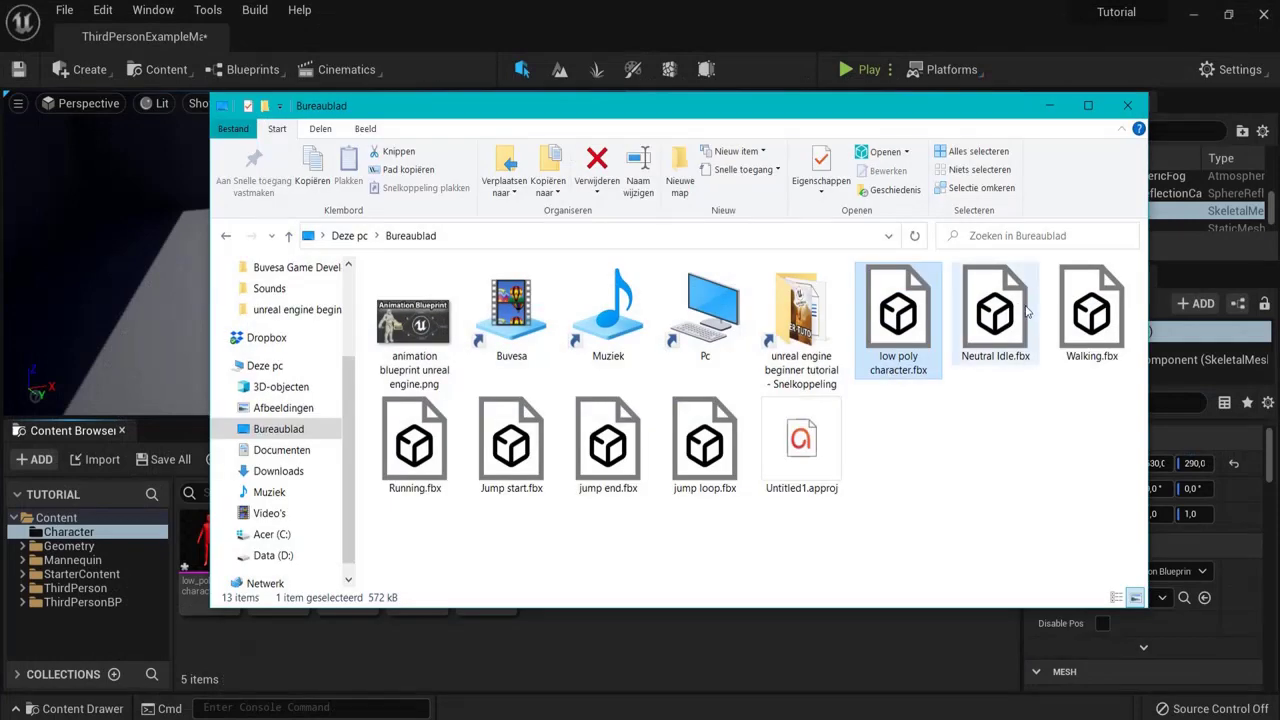
click(1008, 314)
shift+click(720, 458)
drag(1008, 314, 714, 650)
click(1130, 105)
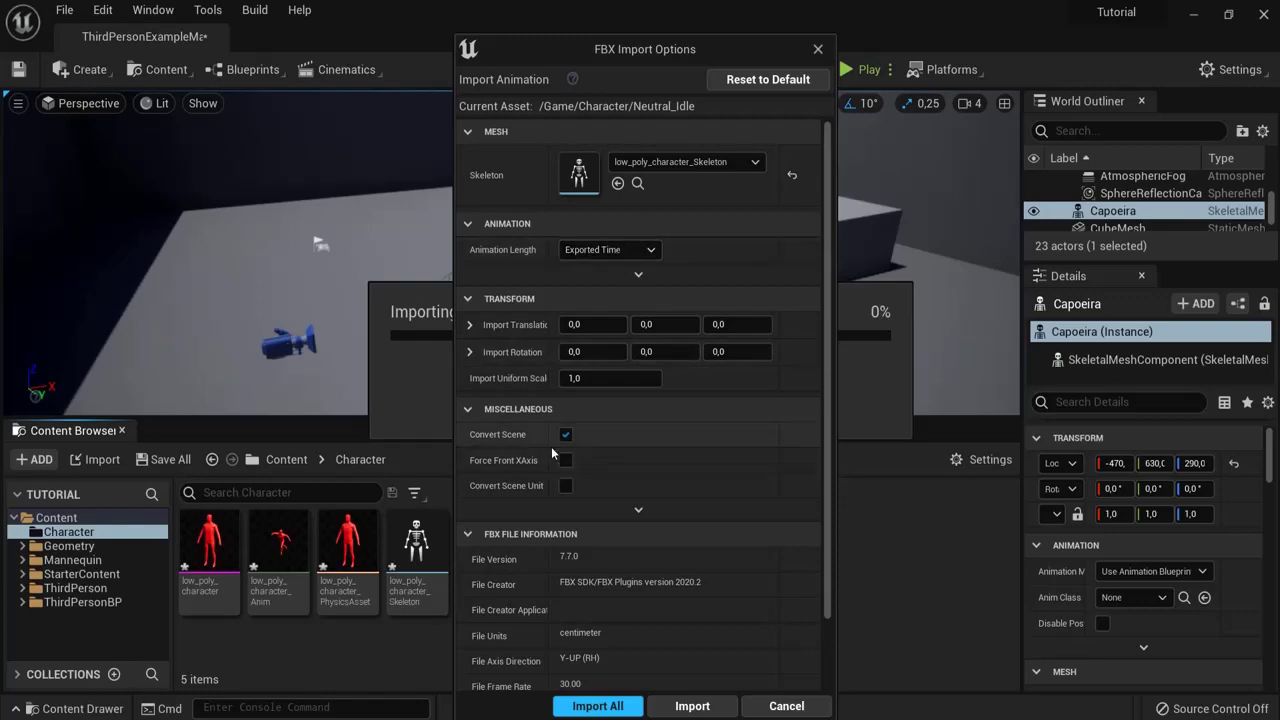
Step: Import all six animations onto low_poly_character_Skeleton with the default FBX options and preview the Running animation
scroll(790, 450, down, 2)
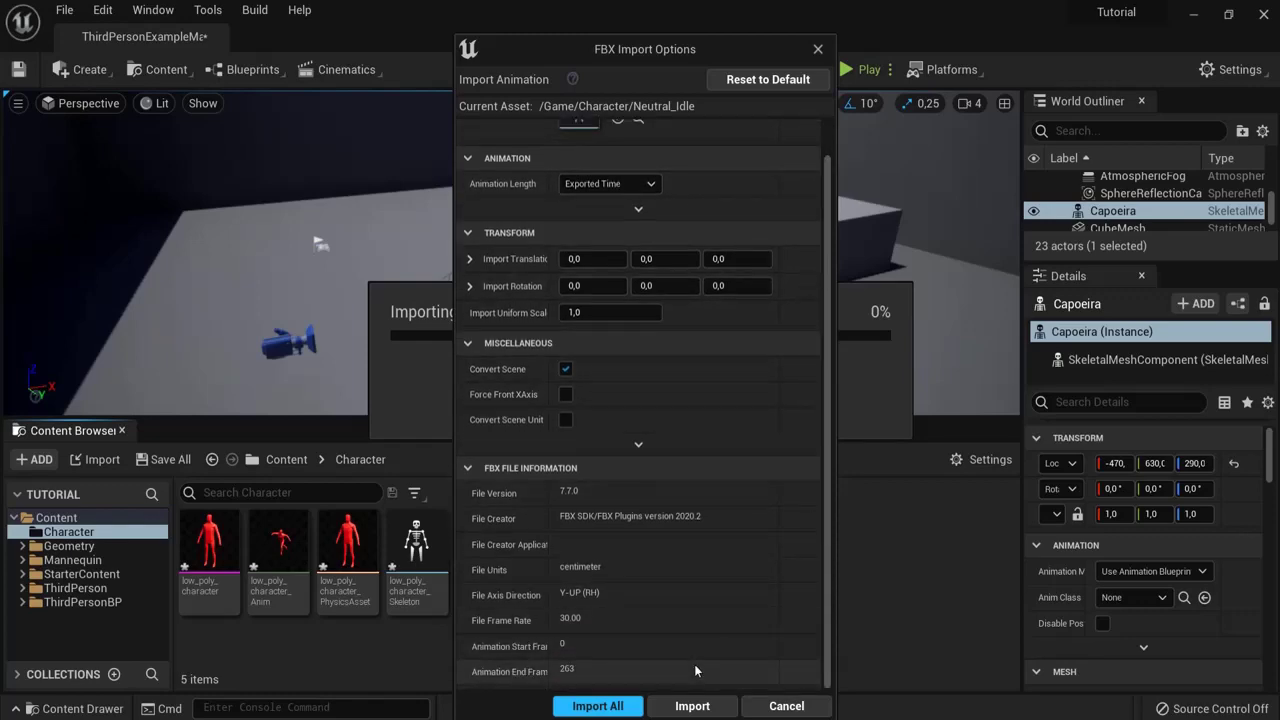
click(692, 706)
click(692, 706)
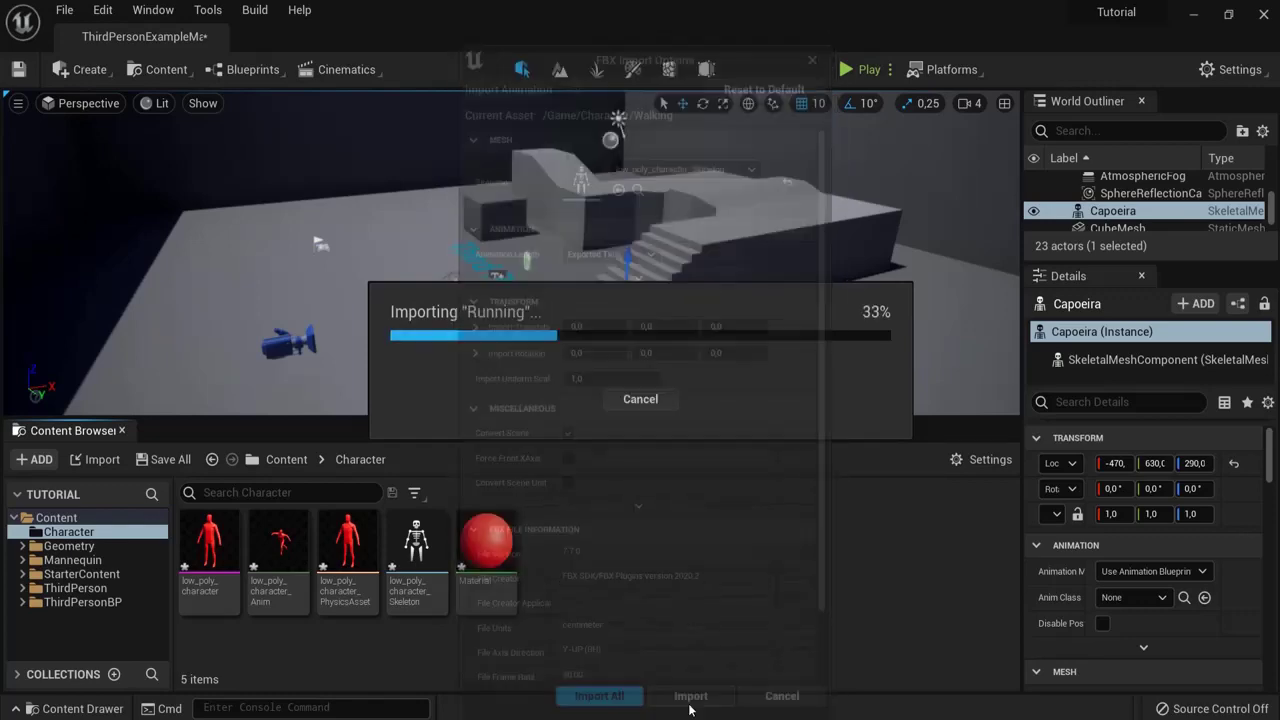
click(692, 706)
click(692, 706)
click(692, 706)
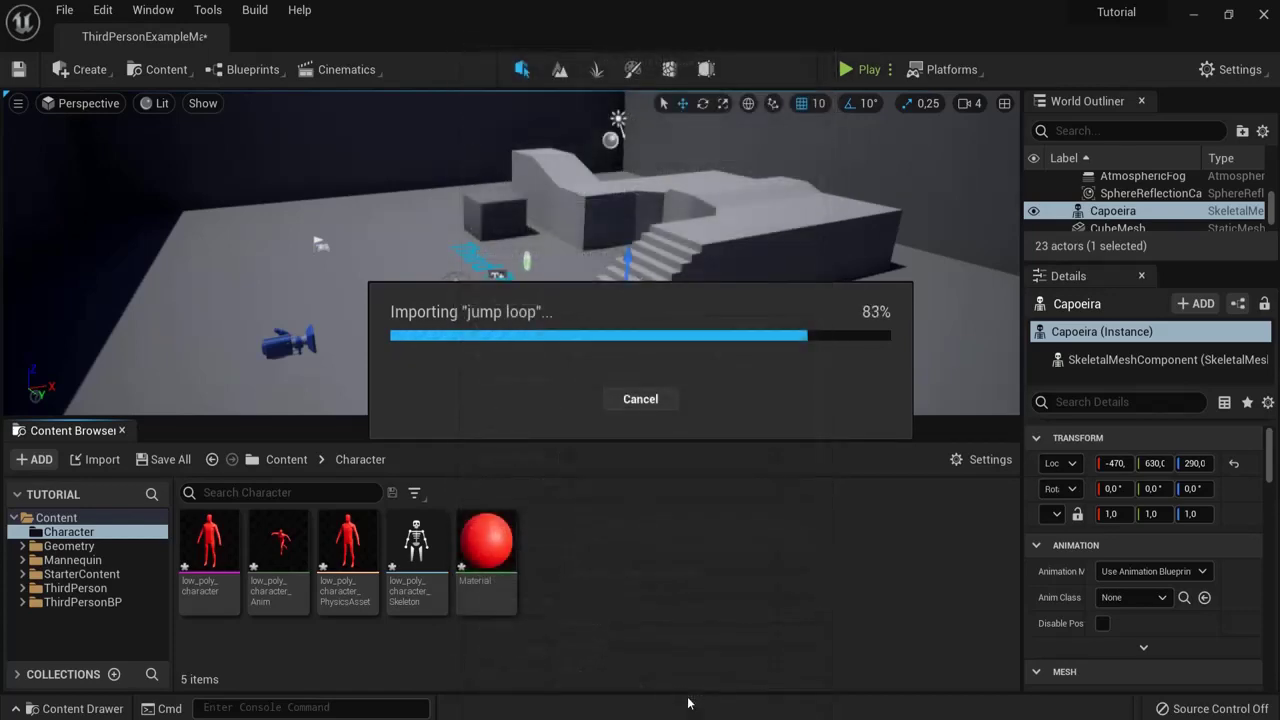
click(692, 706)
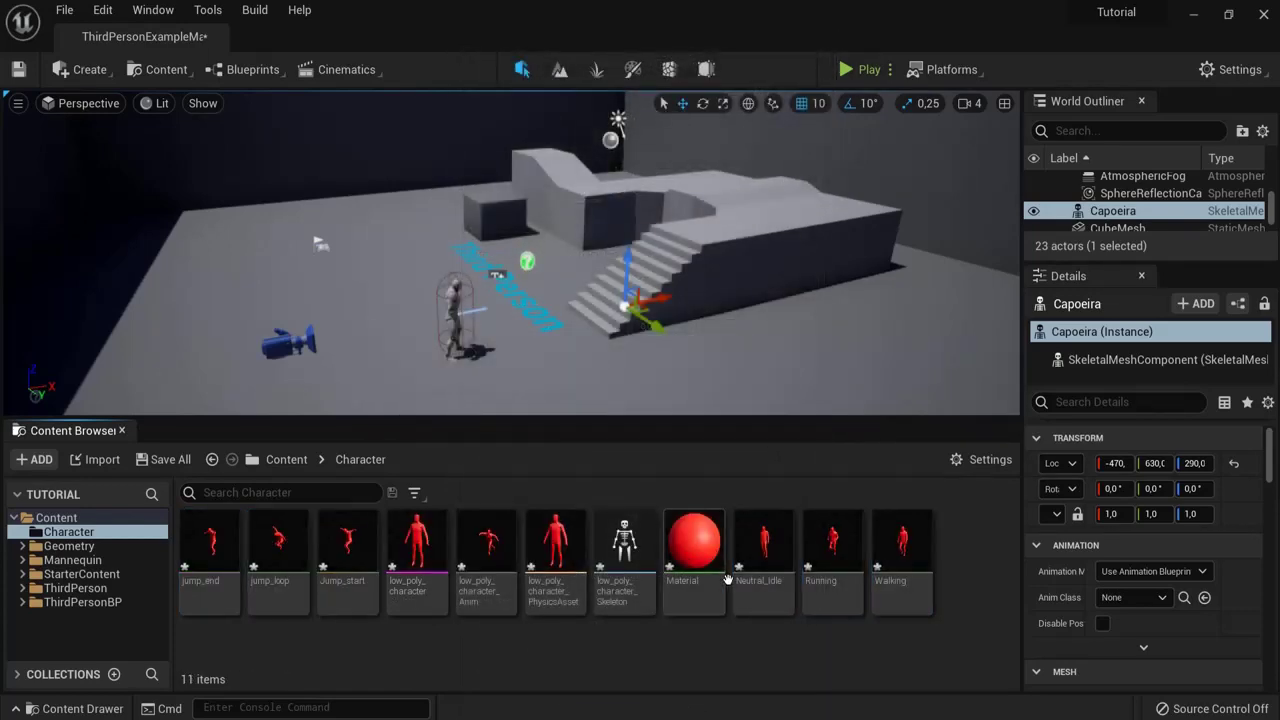
double_click(806, 582)
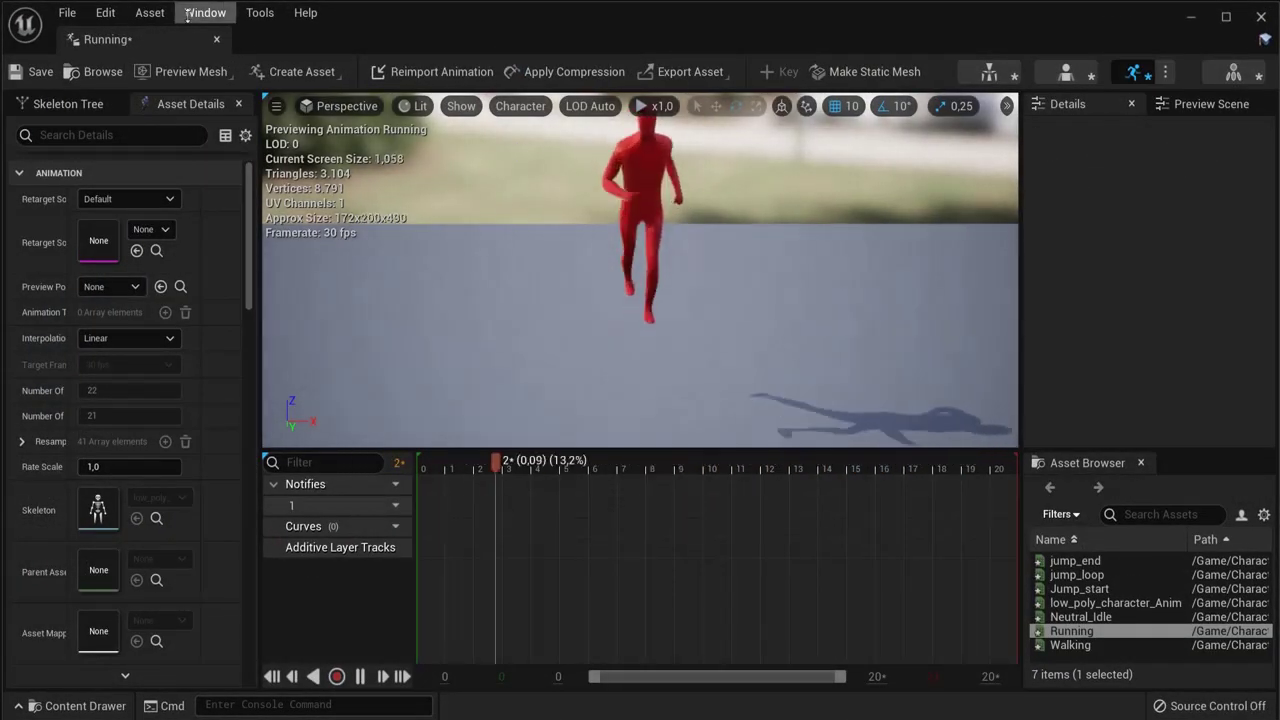
click(216, 39)
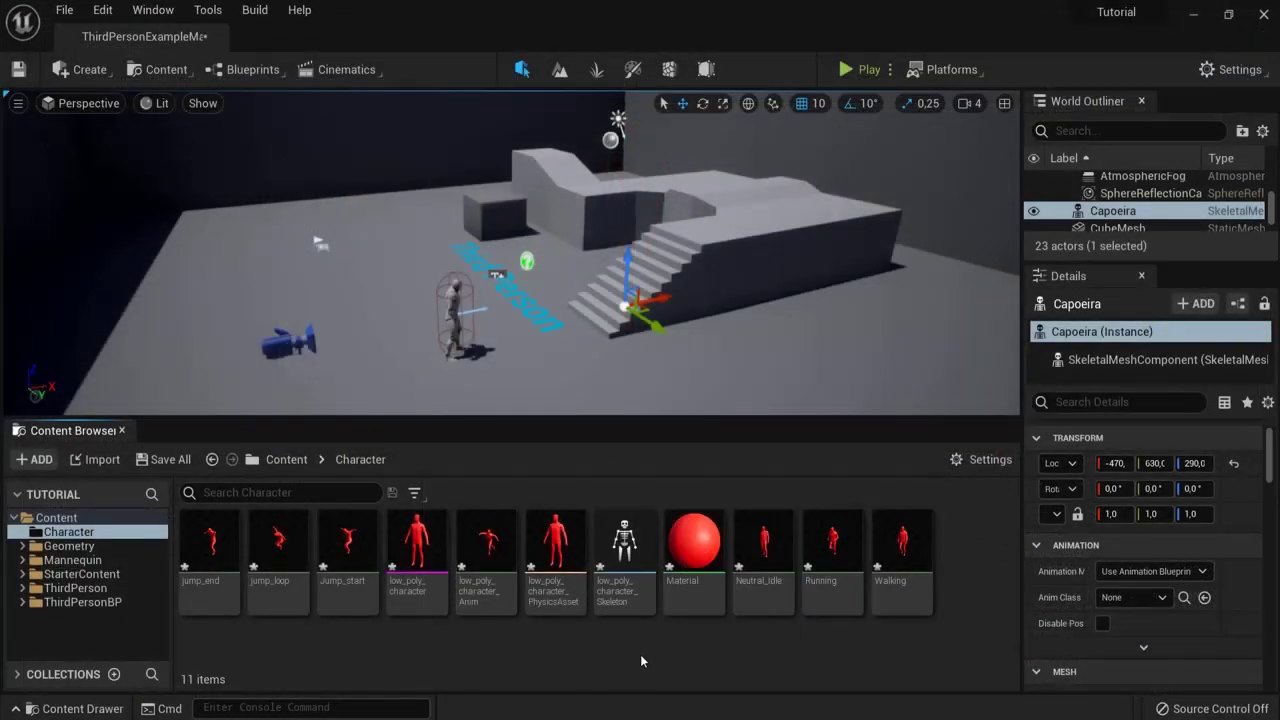
Step: Create a Blend Space 1D for low_poly_character_Skeleton in the Character folder and name it Blenspace_LowPoly_Character
right_click(966, 563)
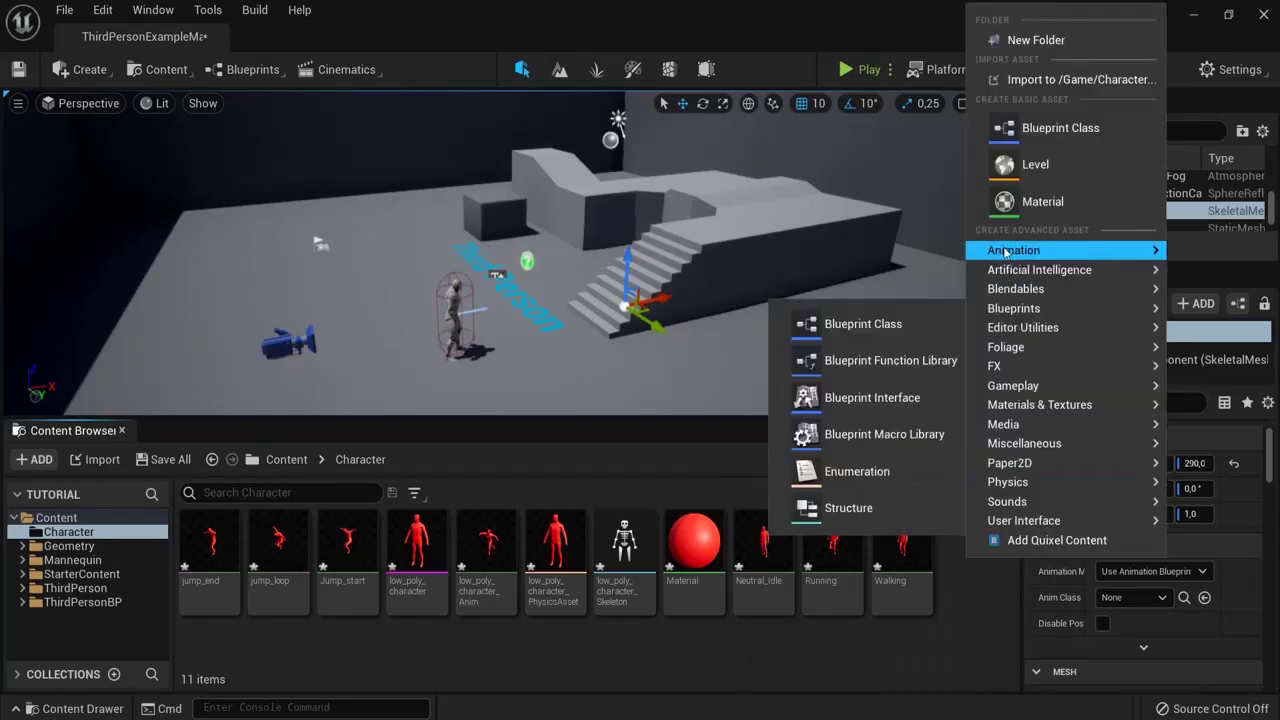
mouse_move(1020, 250)
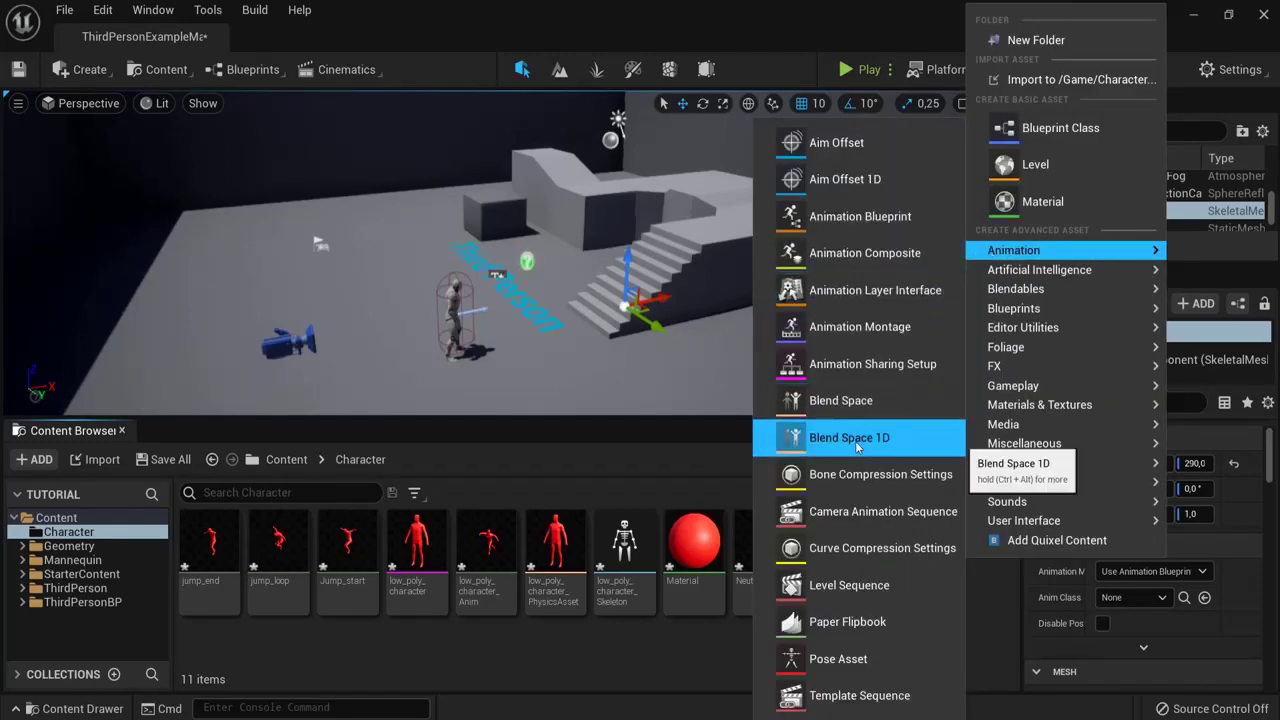
click(950, 438)
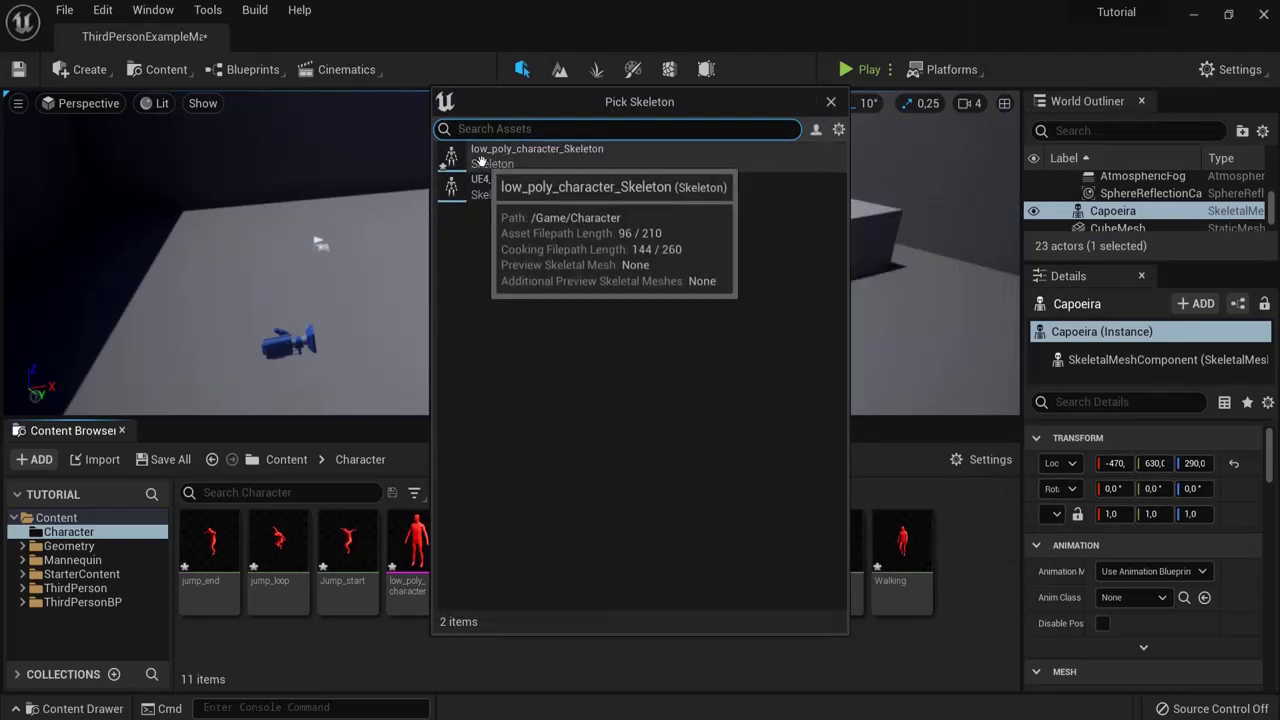
click(597, 156)
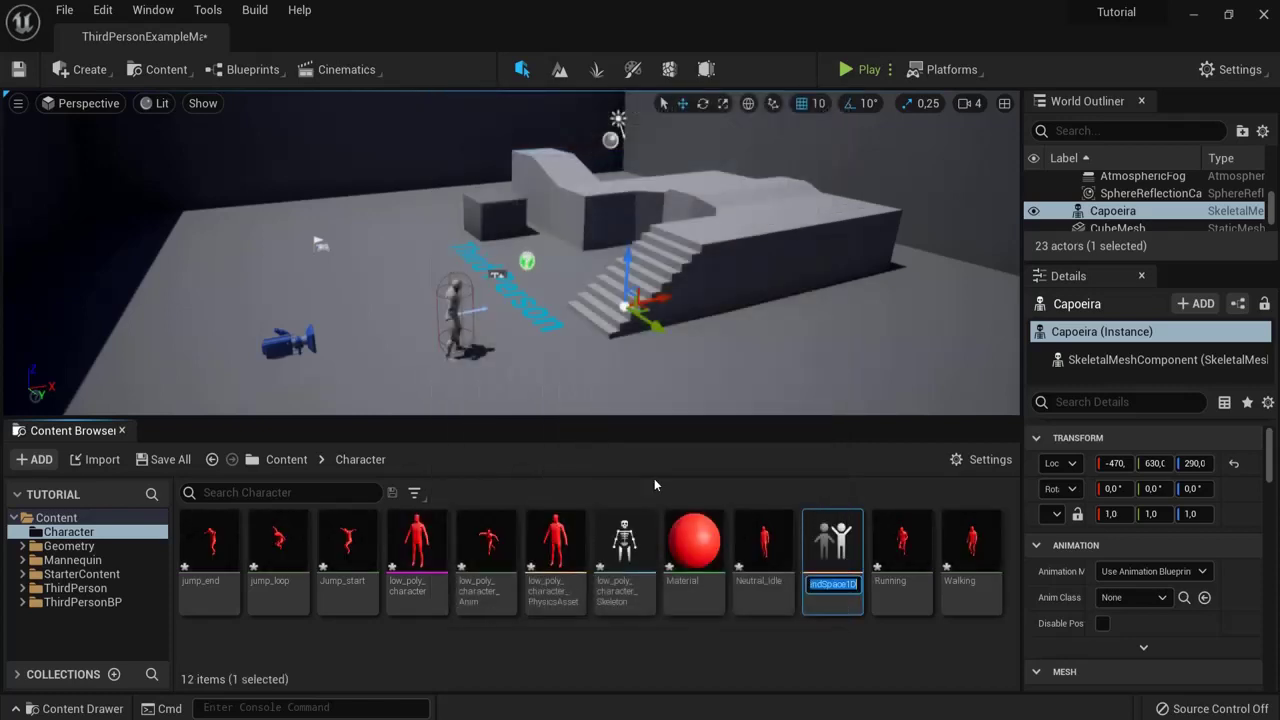
text(BlenSpa)
text(ce_)
text(LowPoly)
text(_Character)
key(Return)
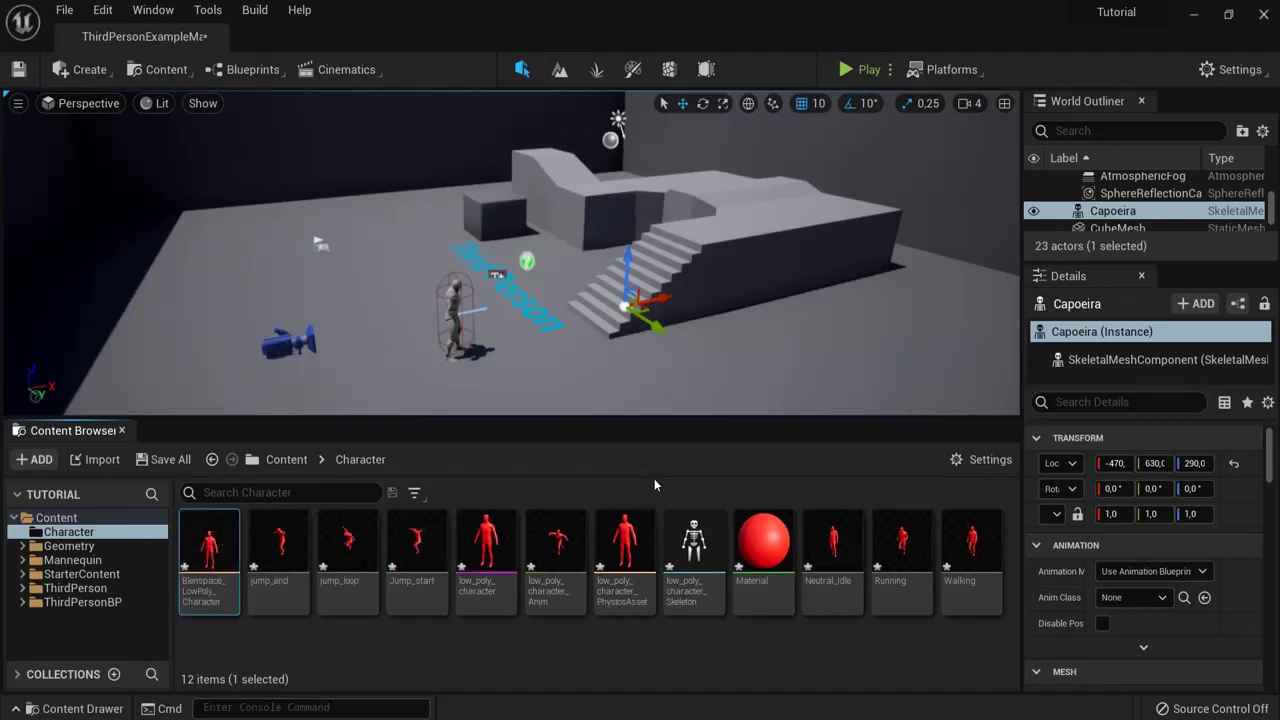
Step: Open the Blenspace_LowPoly_Character blend space and dock its editor beside the level in the main window
double_click(205, 545)
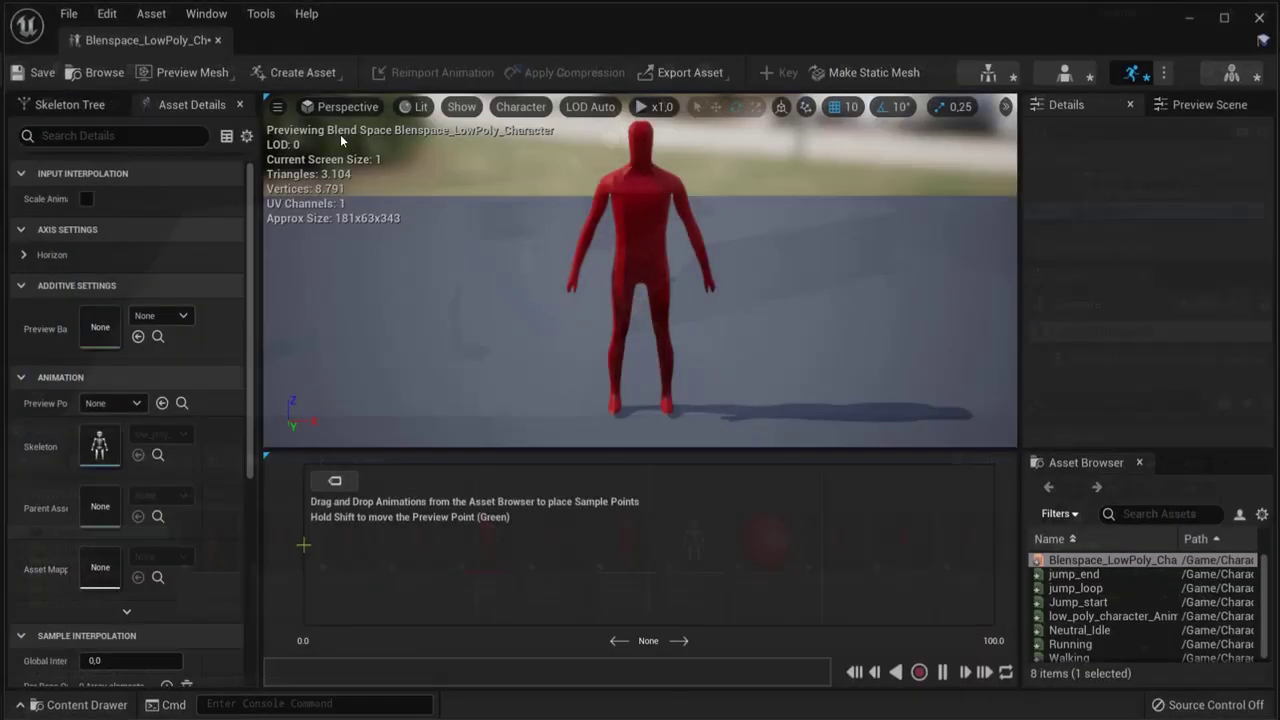
drag(158, 32, 255, 85)
click(150, 36)
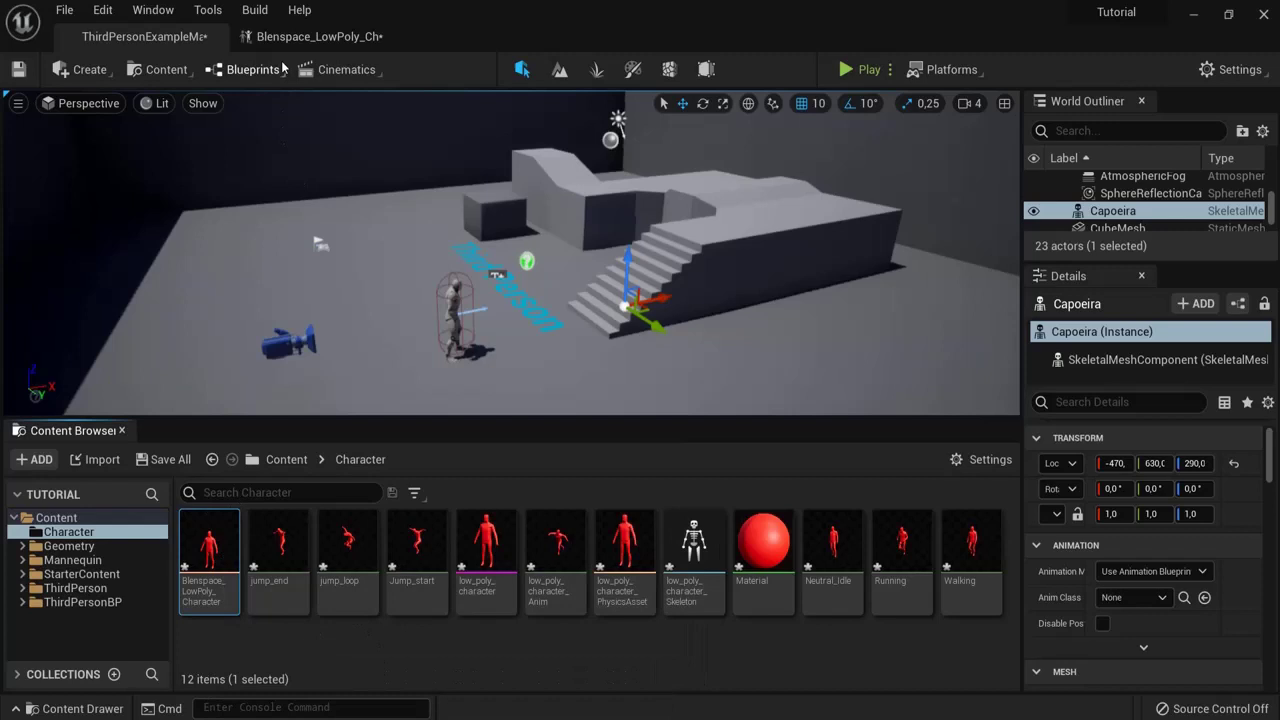
click(313, 36)
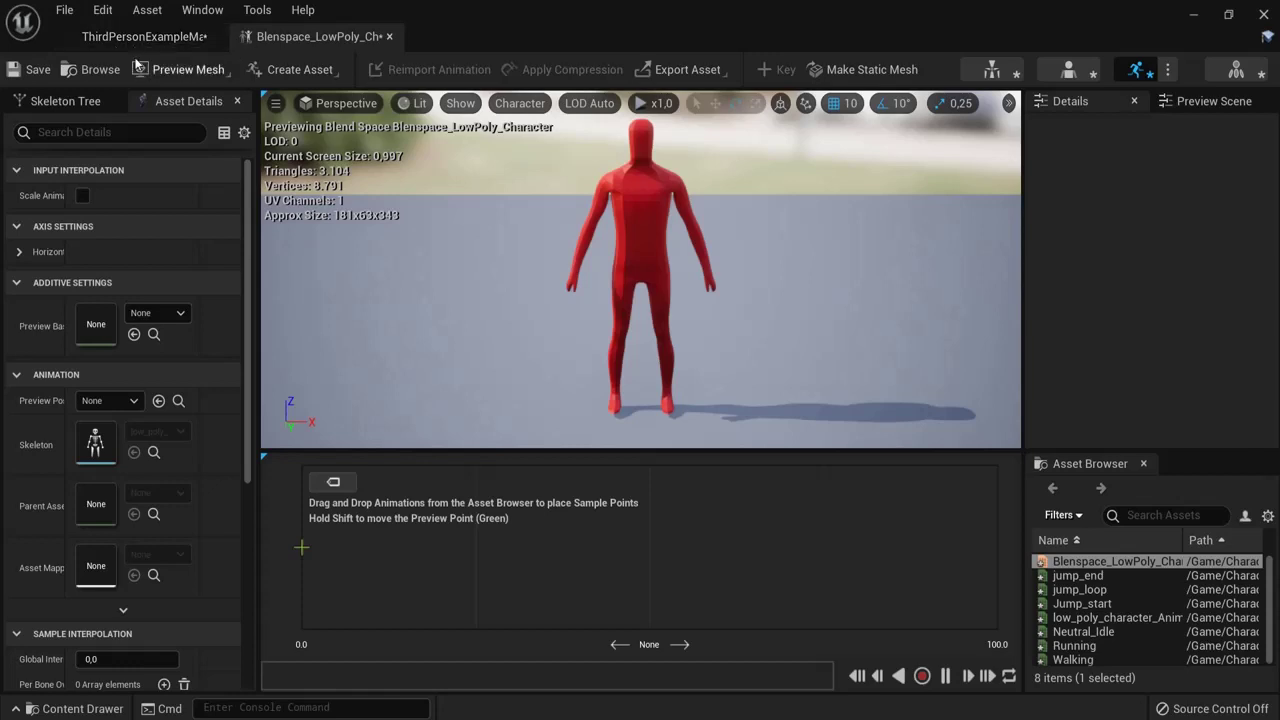
Step: Name the blend space's horizontal axis Speed and set its maximum axis value to 600
click(16, 228)
click(16, 228)
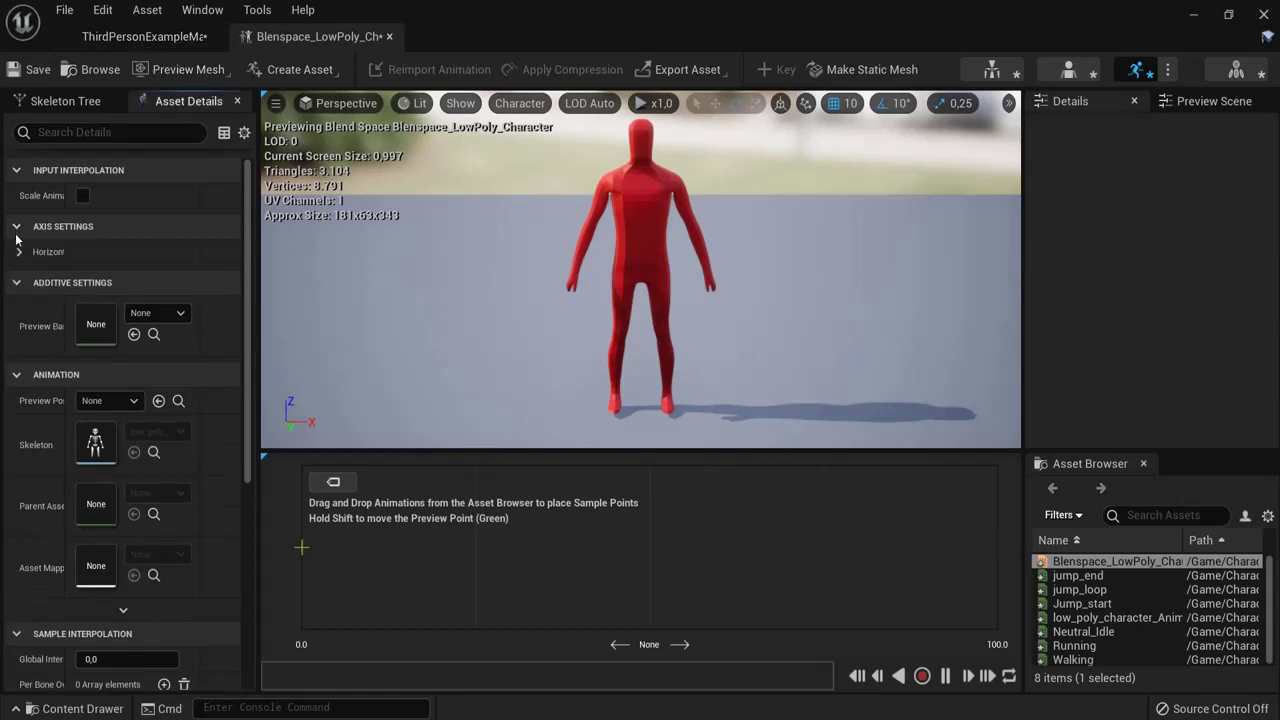
click(19, 252)
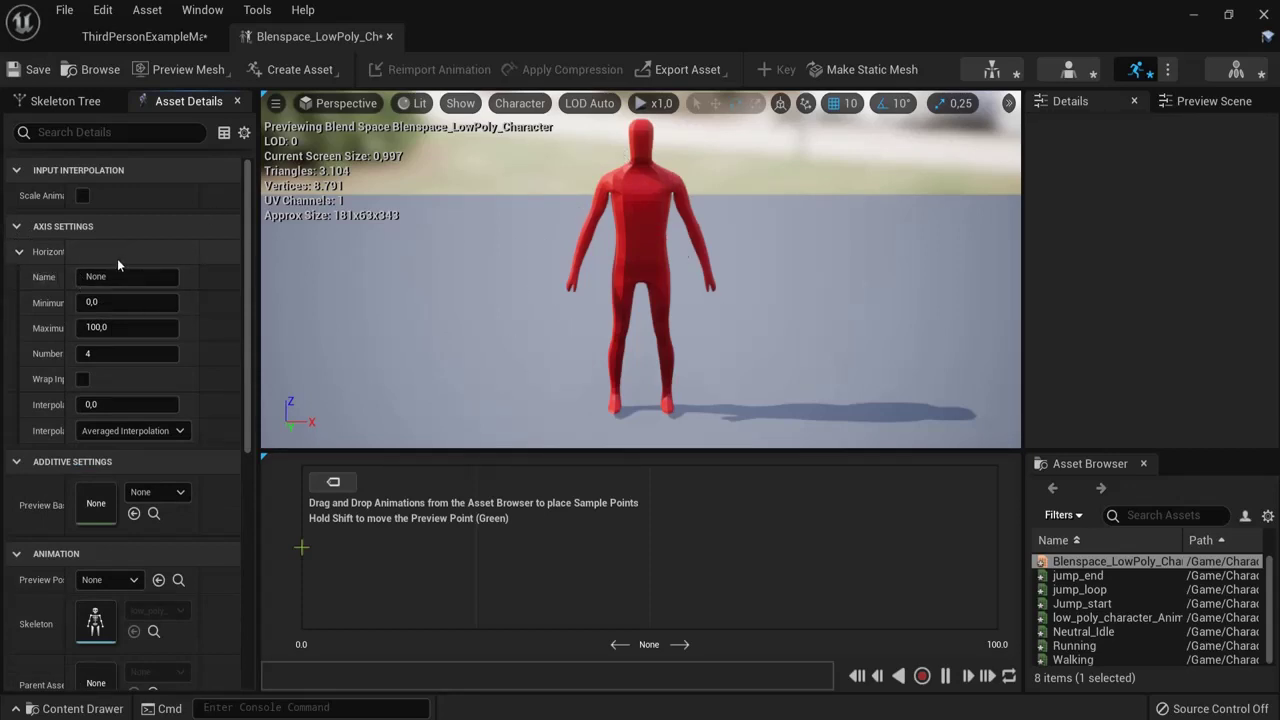
click(147, 276)
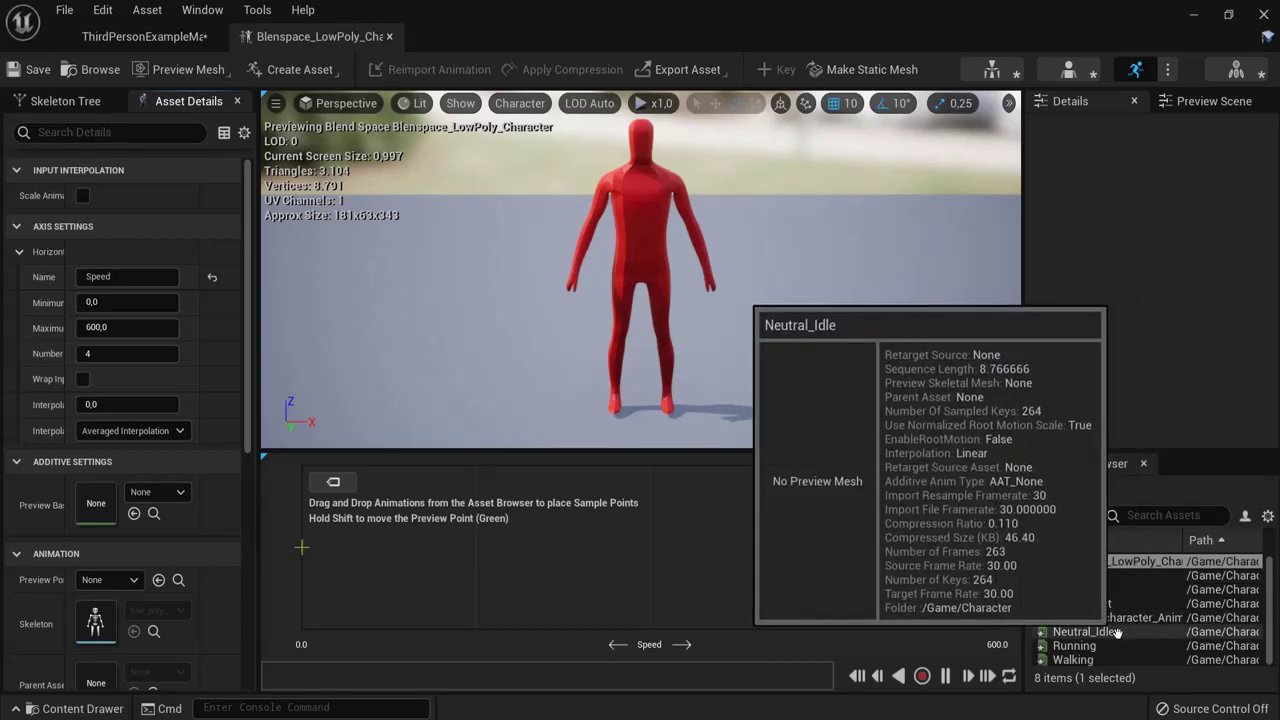
Step: Place the Neutral_Idle animation as a blend space sample at Speed 0 and check the pose in the preview
drag(1118, 632, 307, 550)
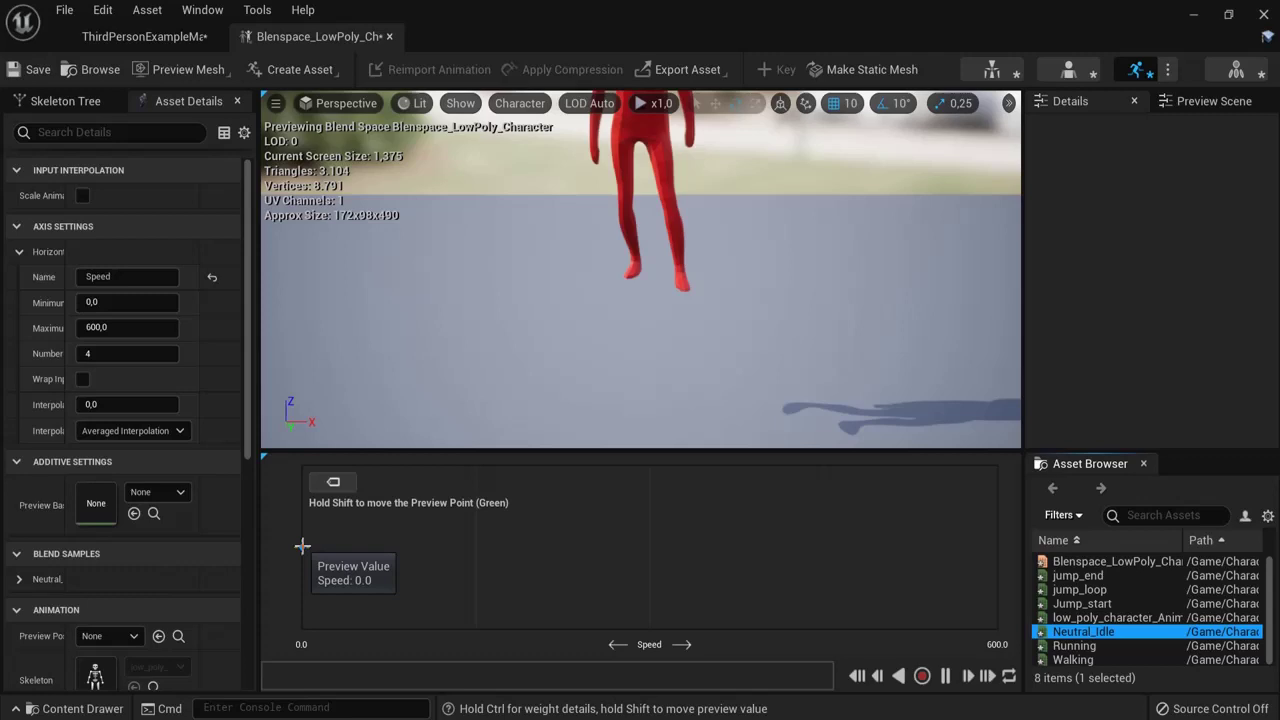
right_drag(757, 169, 766, 260)
middle_drag(766, 262, 604, 150)
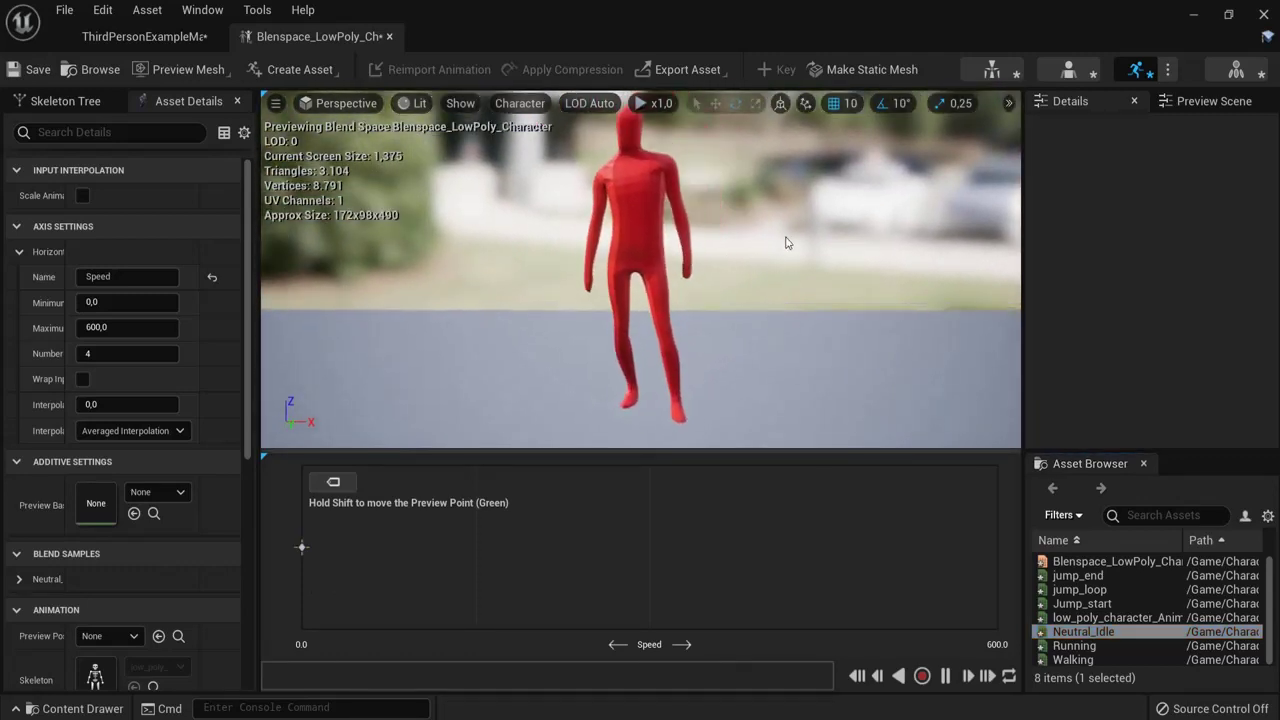
scroll(644, 217, down, 1)
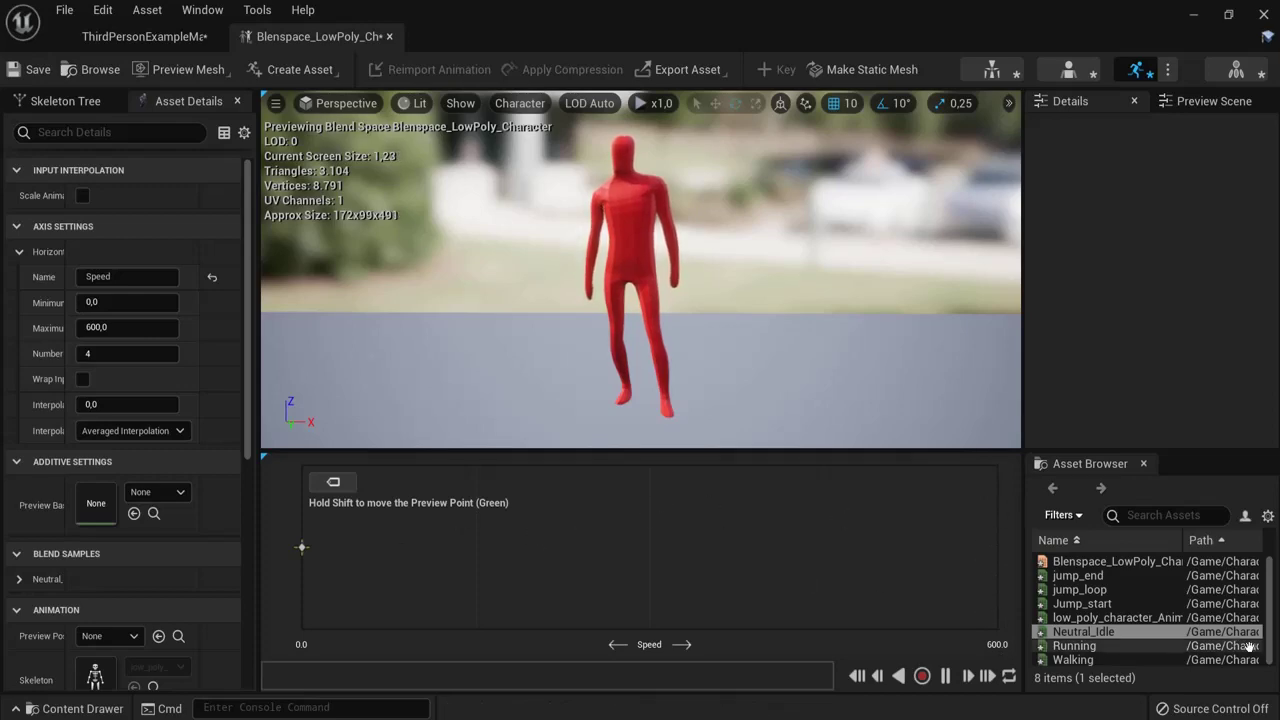
mouse_move(1125, 591)
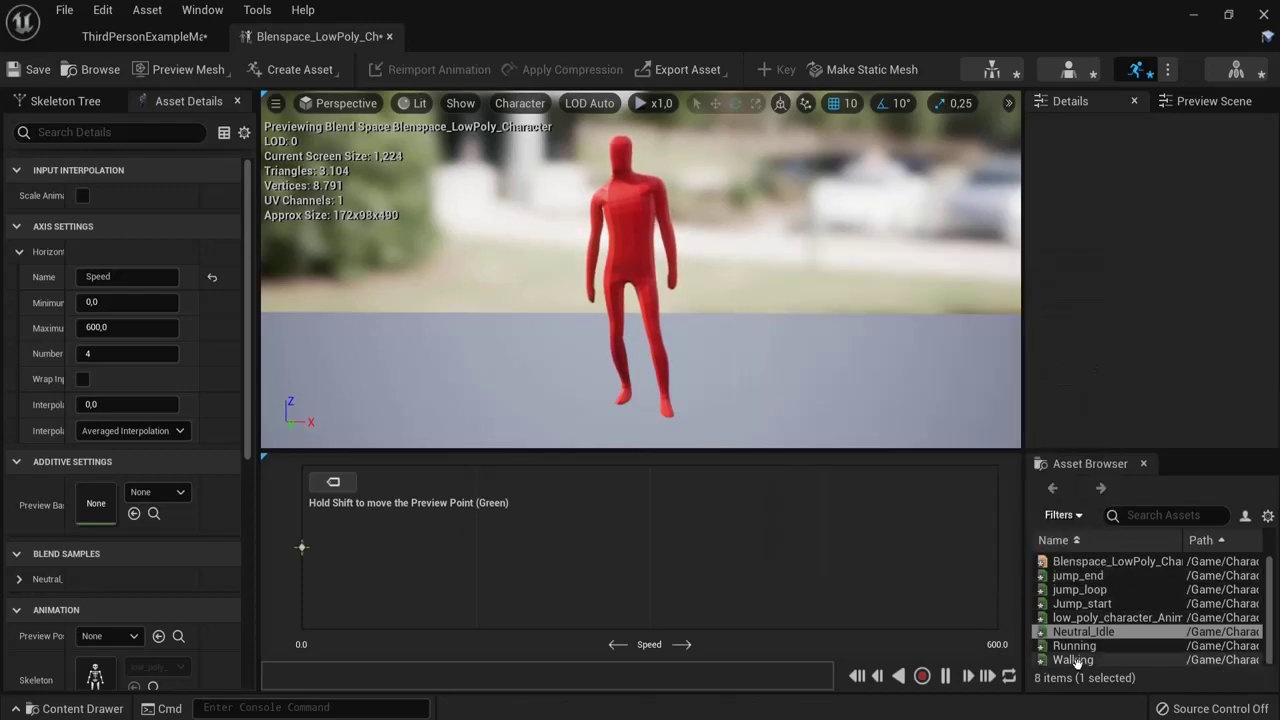
Step: Place Walking at Speed 150 and Running at Speed 600 as blend space samples, and preview the idle-to-walk blend before closing the editor
drag(1072, 660, 476, 549)
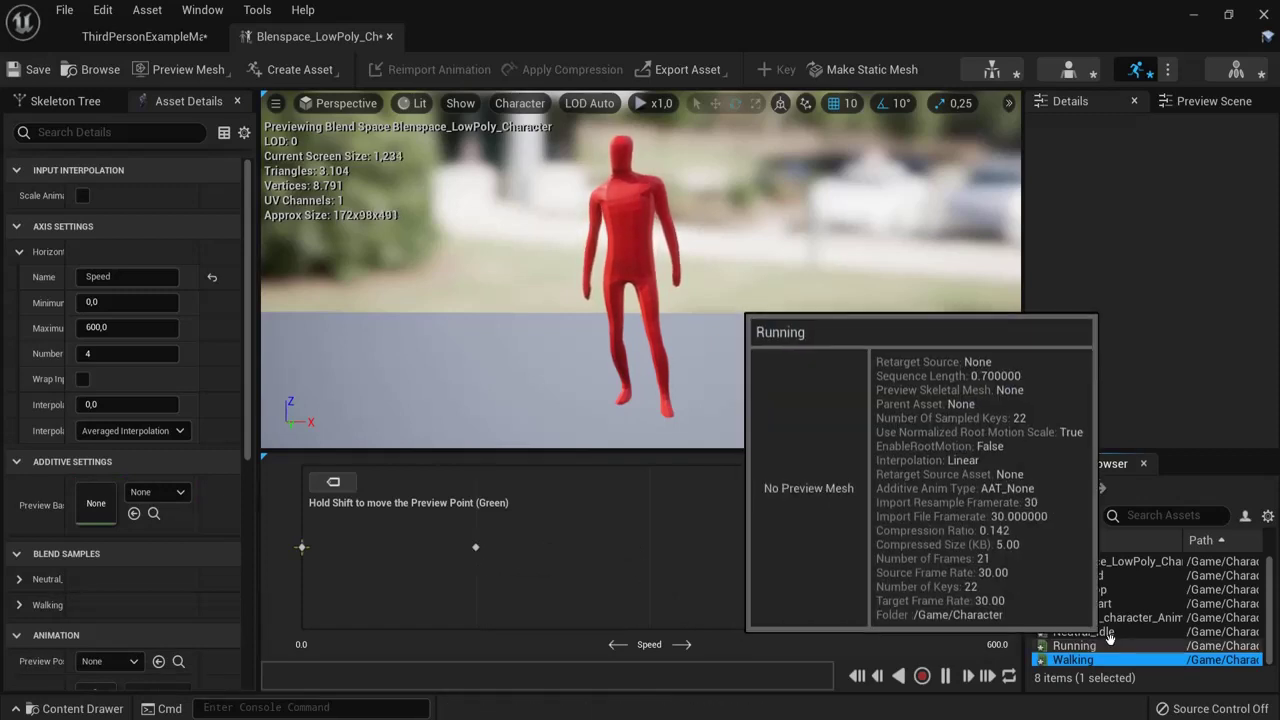
drag(1093, 645, 998, 547)
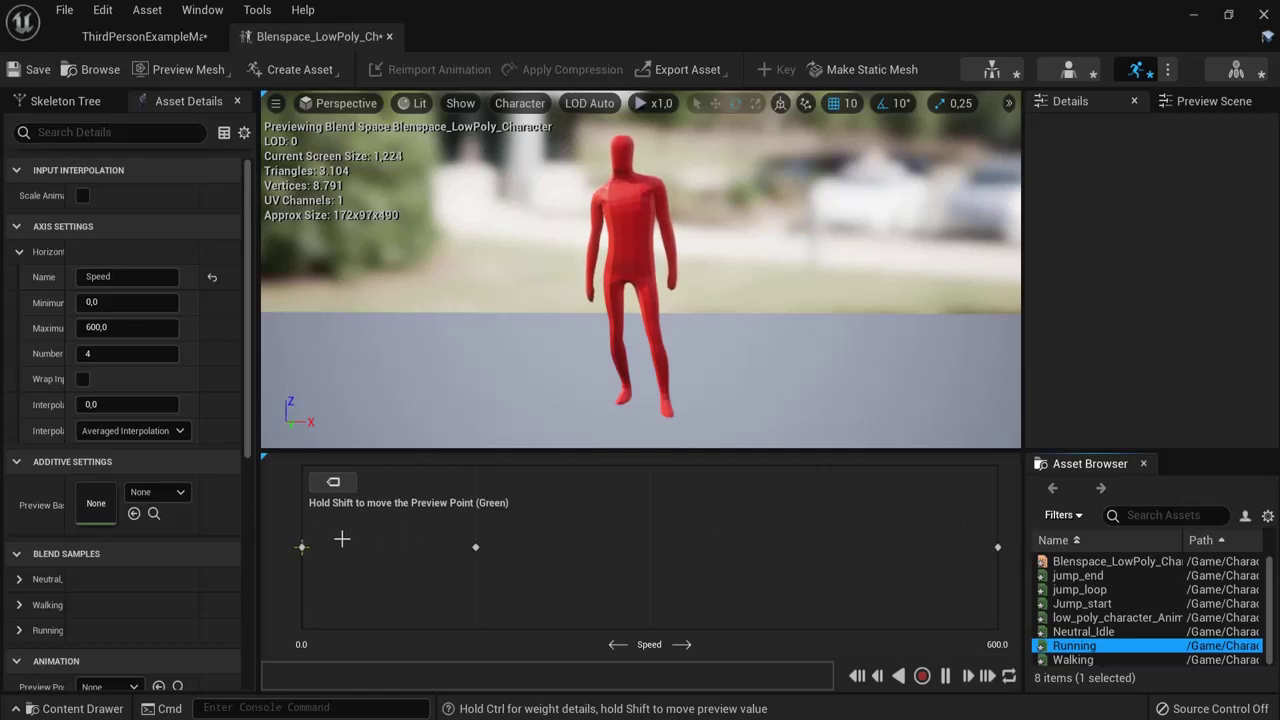
shift+drag(316, 547, 464, 550)
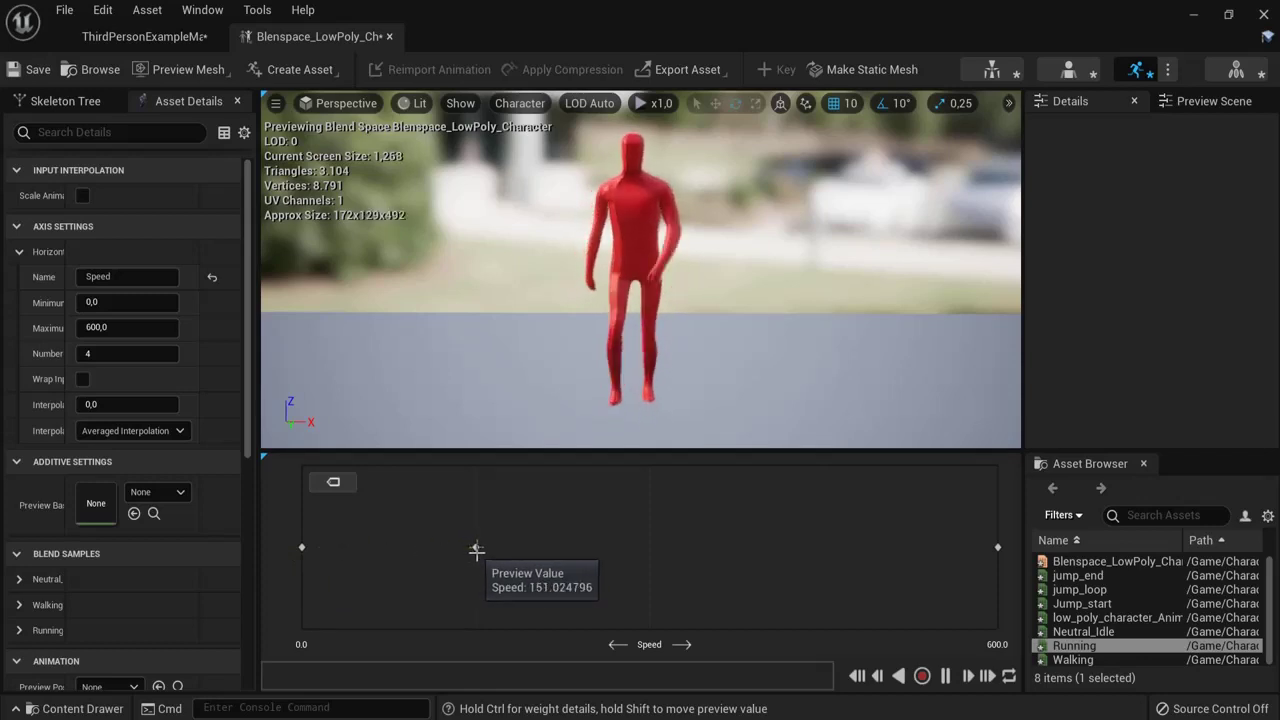
mouse_move(476, 550)
mouse_down()
mouse_move(993, 552)
mouse_move(638, 518)
mouse_move(300, 537)
mouse_move(1004, 556)
mouse_move(302, 549)
mouse_up()
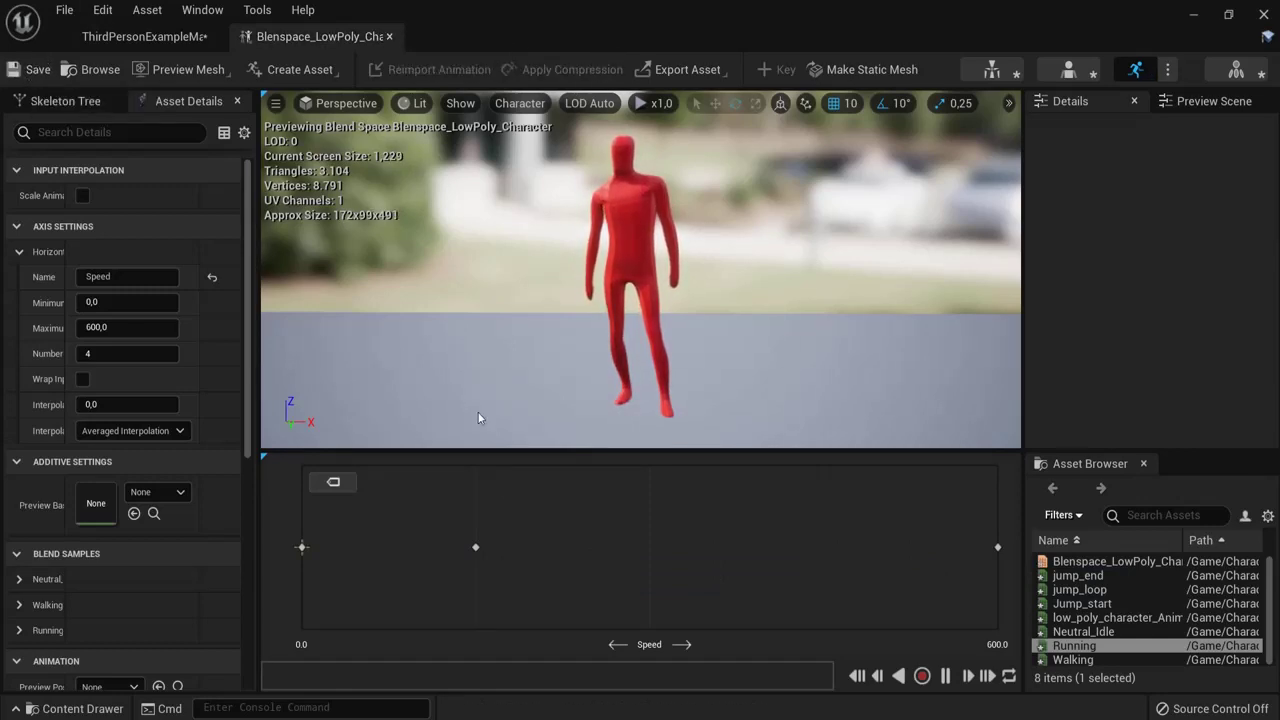
click(385, 38)
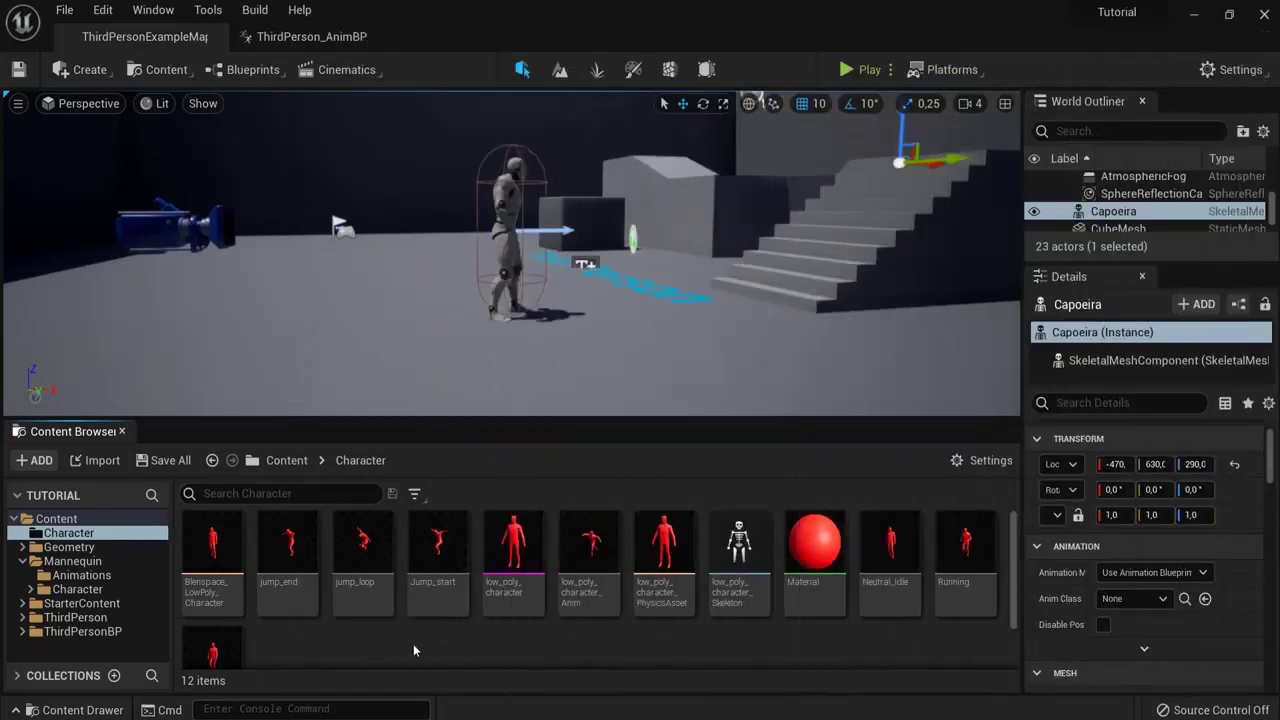
Step: Create an Animation Blueprint for low_poly_character_Skeleton in the Character folder, name it LowPoly_AnimBP, and open it
right_click(413, 650)
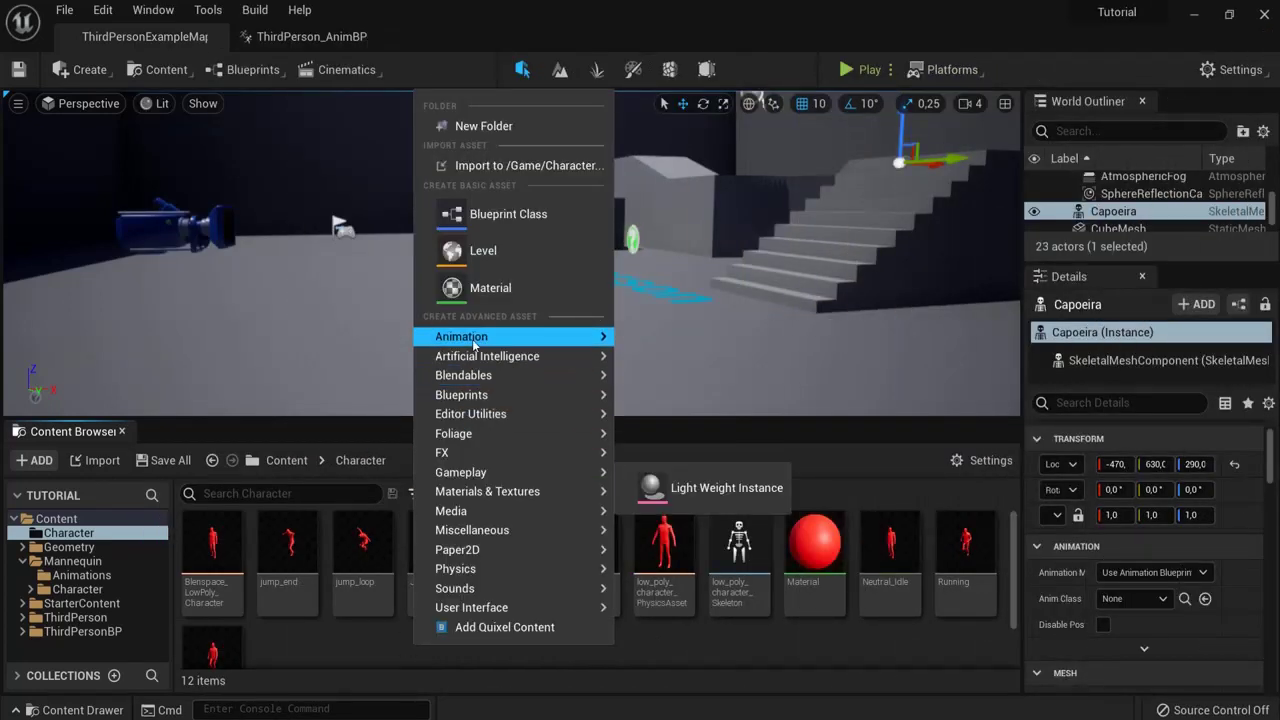
mouse_move(540, 336)
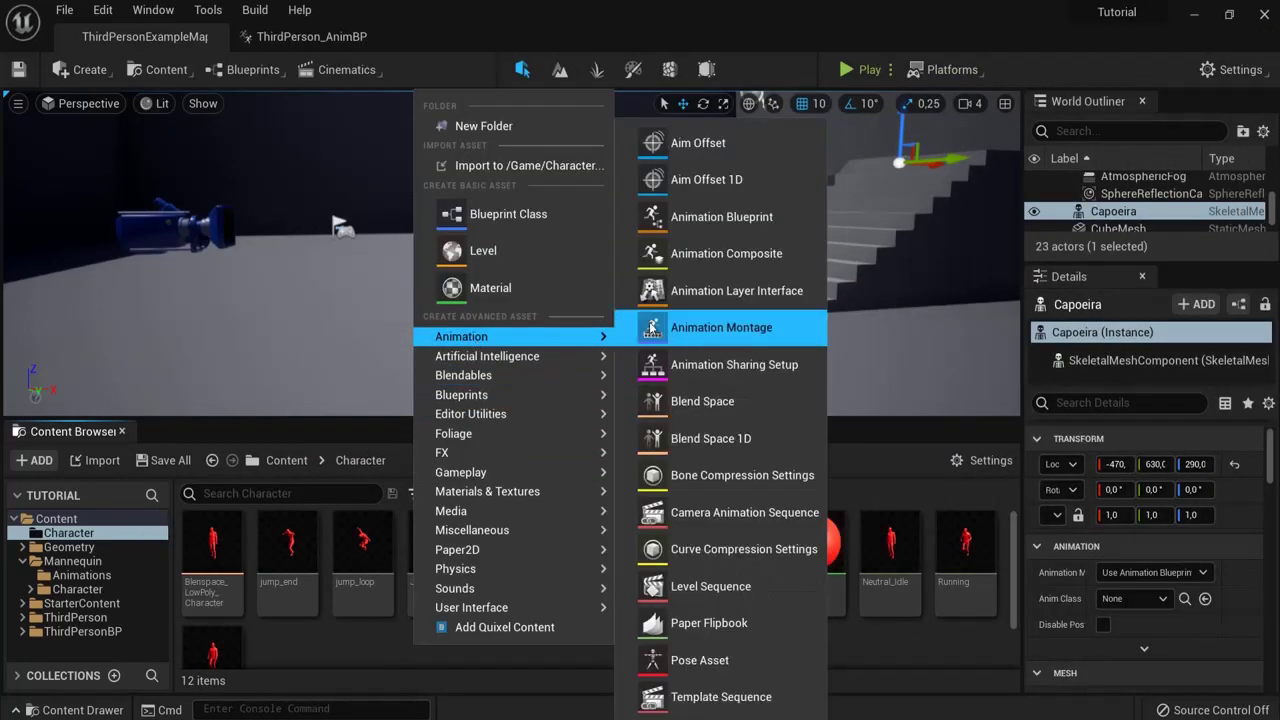
click(712, 216)
click(548, 467)
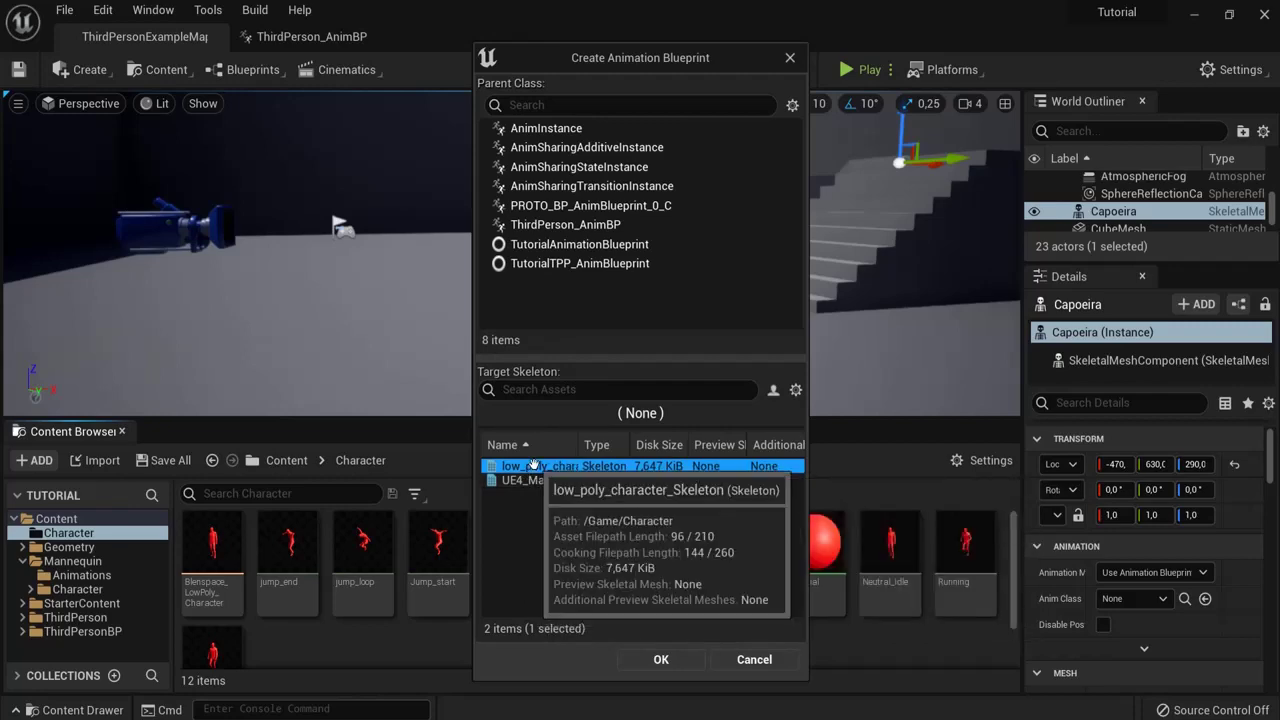
click(659, 659)
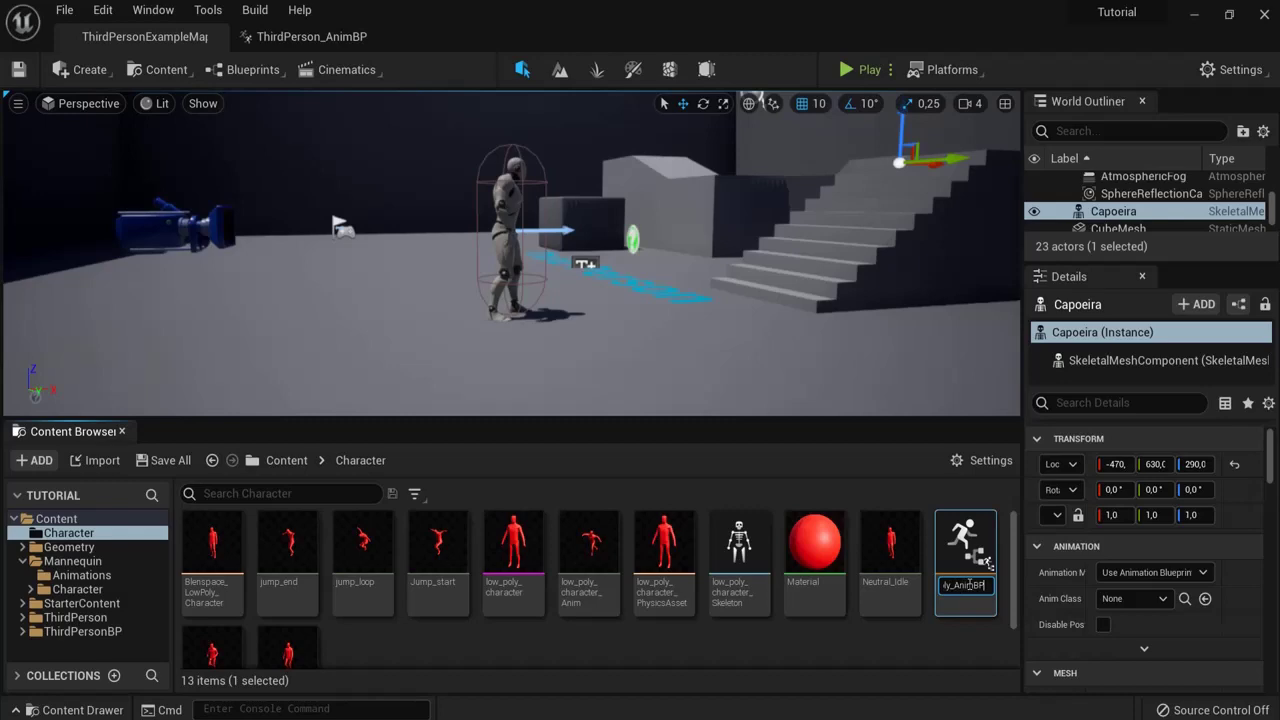
text(LowPoly_AnimBP)
key(Return)
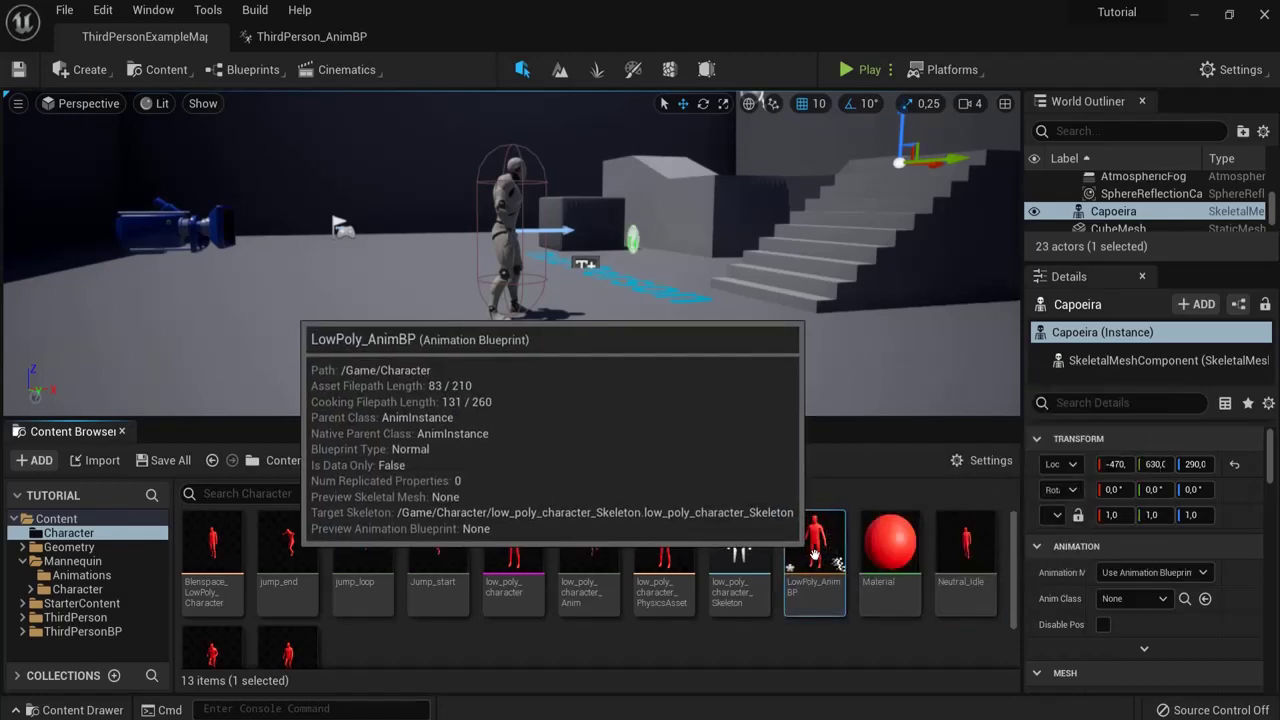
double_click(815, 556)
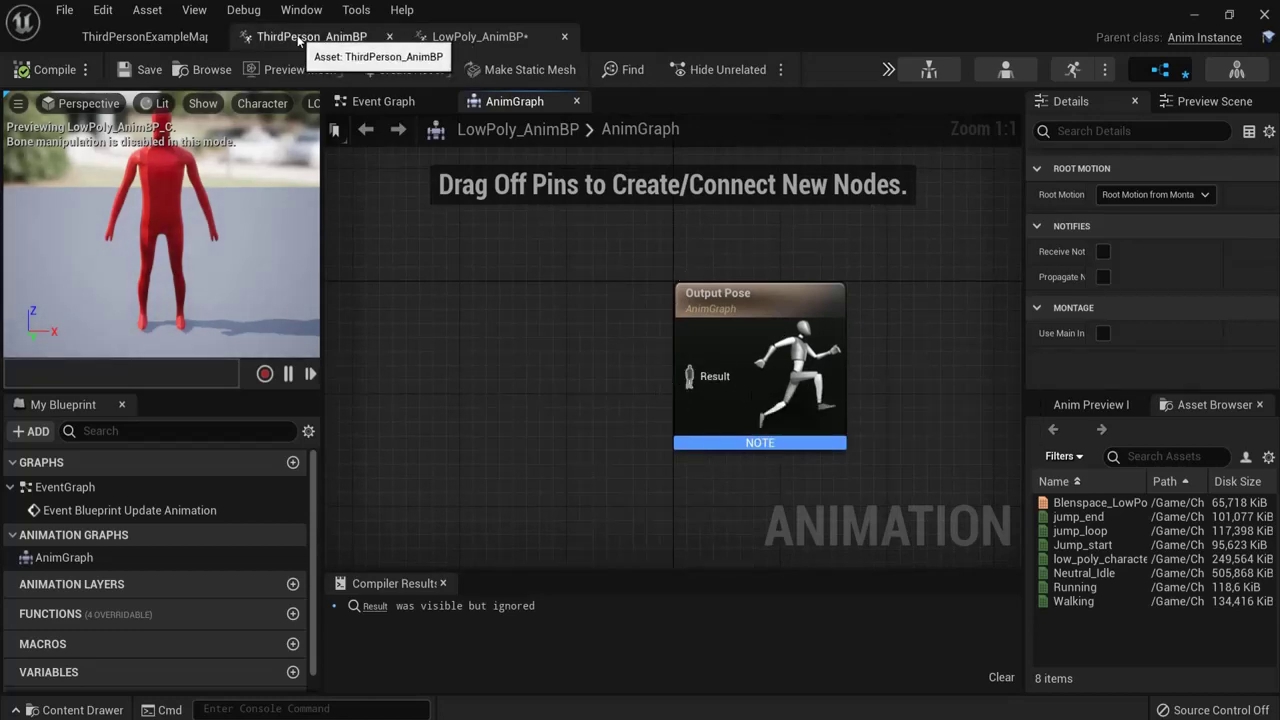
Step: Open ThirdPerson_AnimBP from the Mannequin Animations folder and examine its Event Graph nodes and variables
click(145, 36)
click(290, 462)
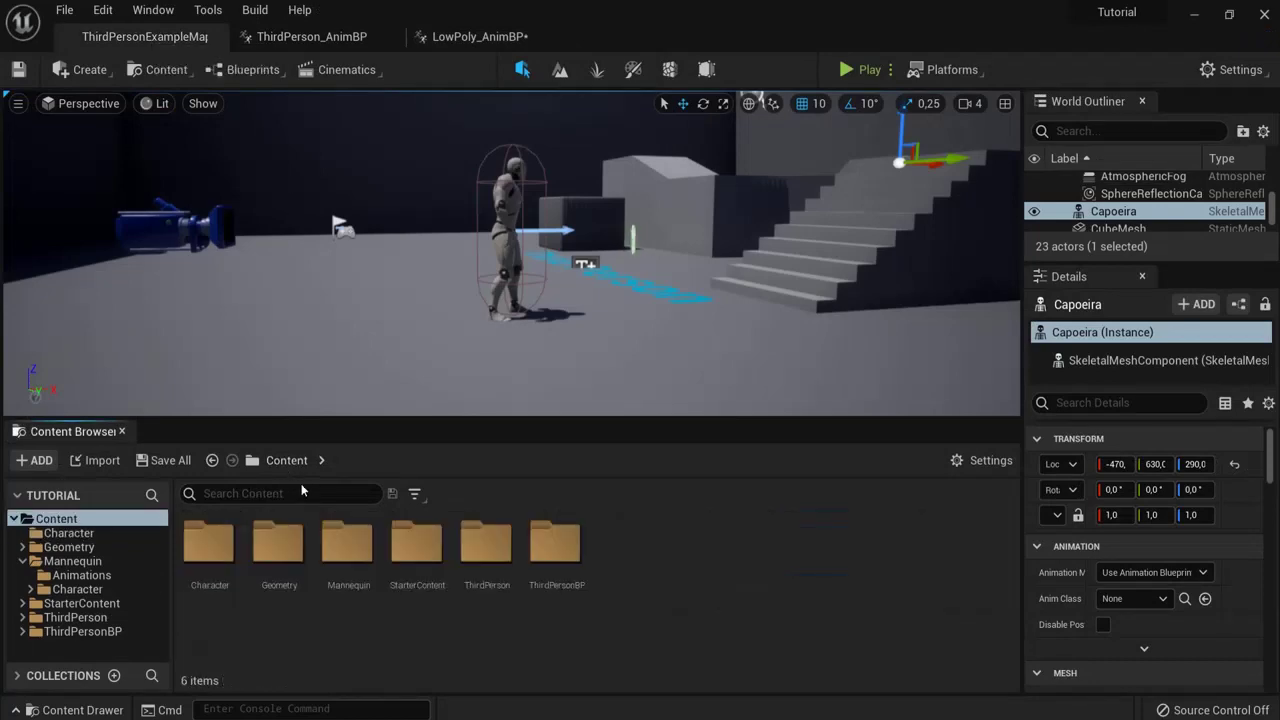
double_click(348, 543)
double_click(240, 548)
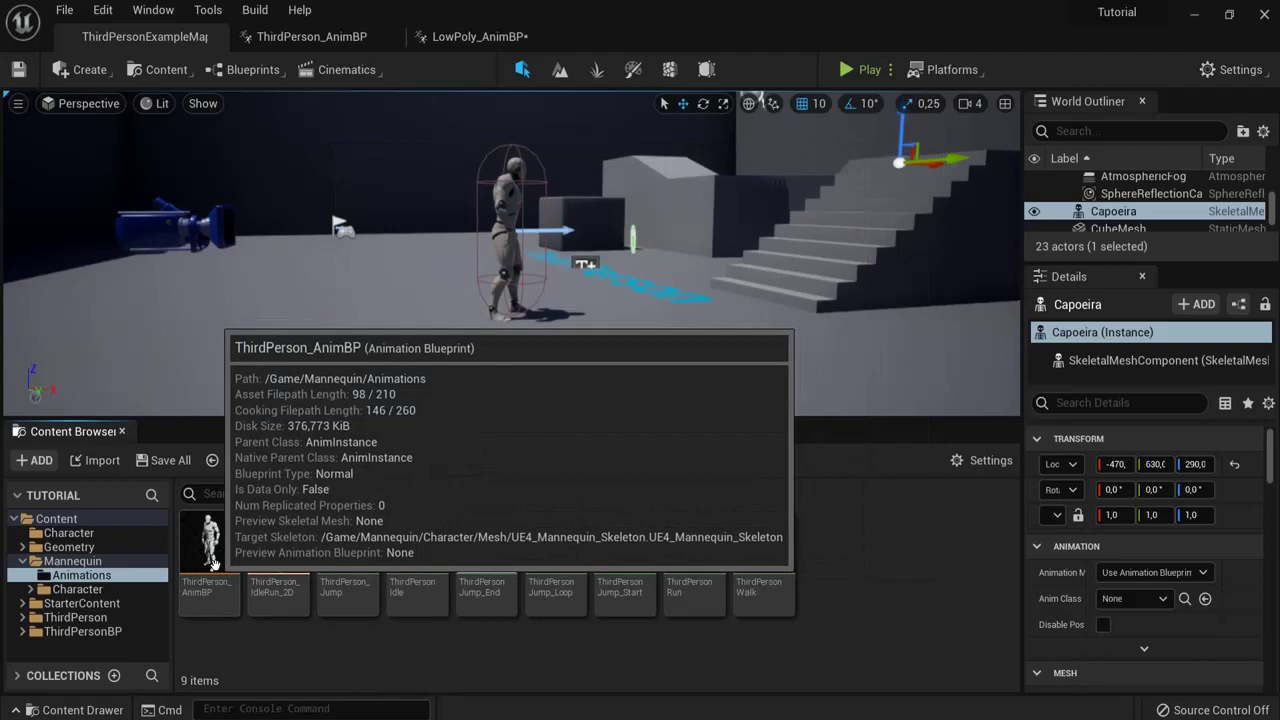
double_click(216, 565)
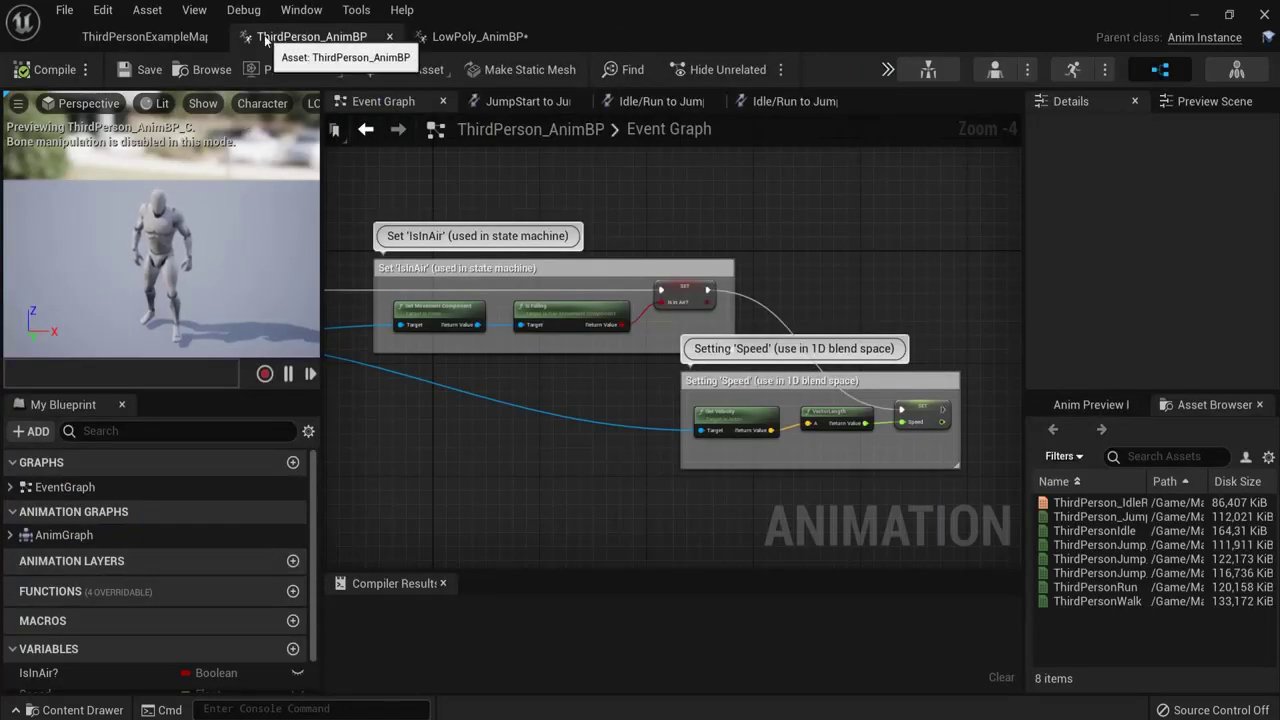
right_drag(614, 503, 668, 452)
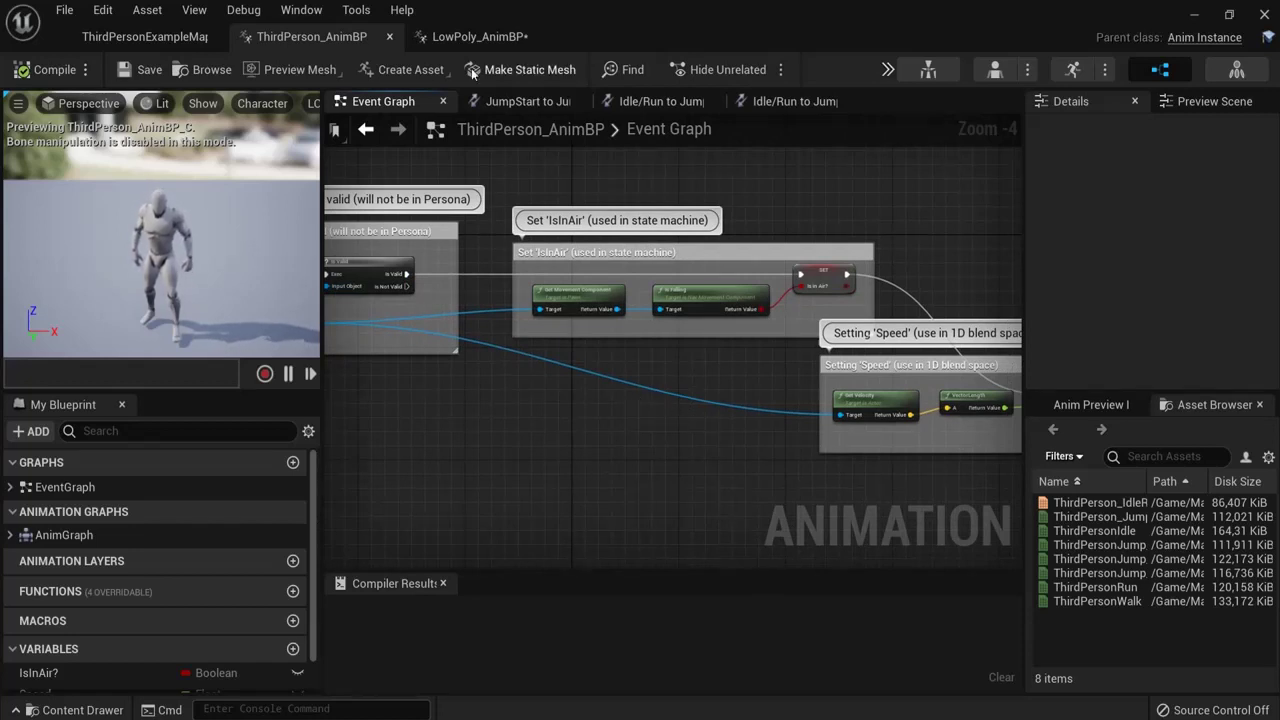
scroll(214, 533, down, 2)
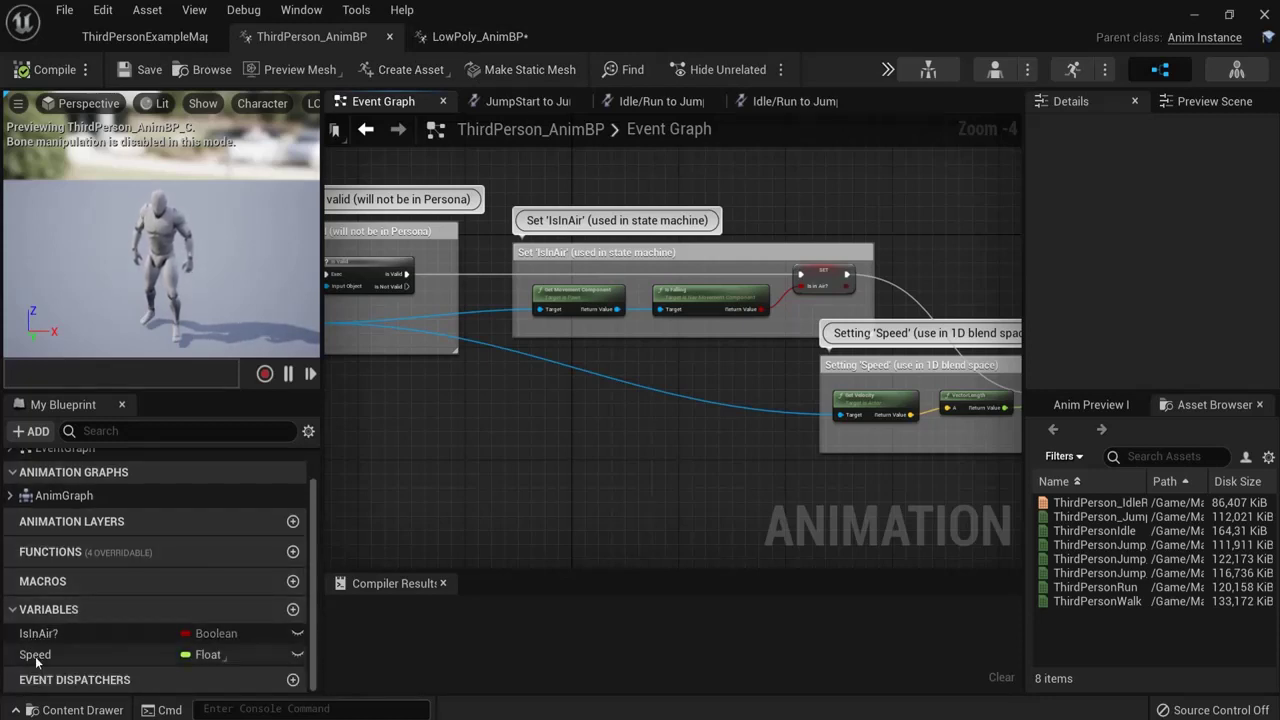
Step: Add a Boolean variable named IsInAir? to LowPoly_AnimBP
click(488, 36)
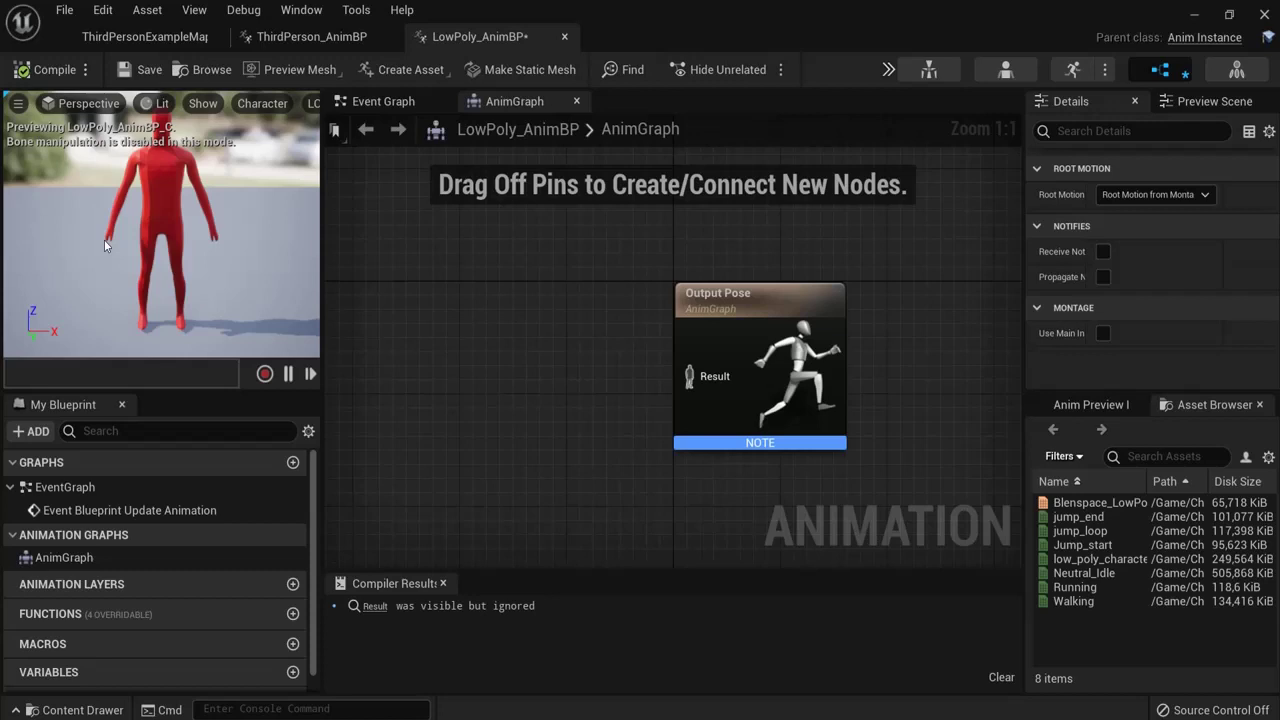
scroll(164, 640, down, 1)
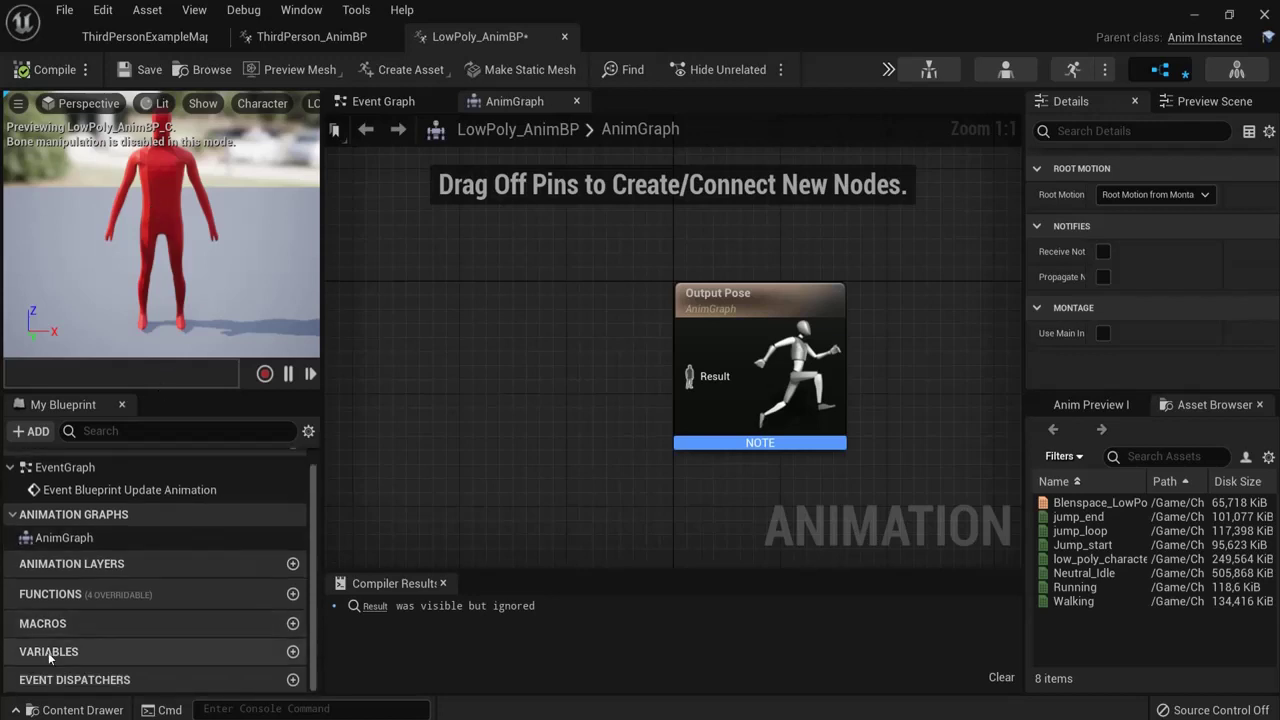
click(293, 652)
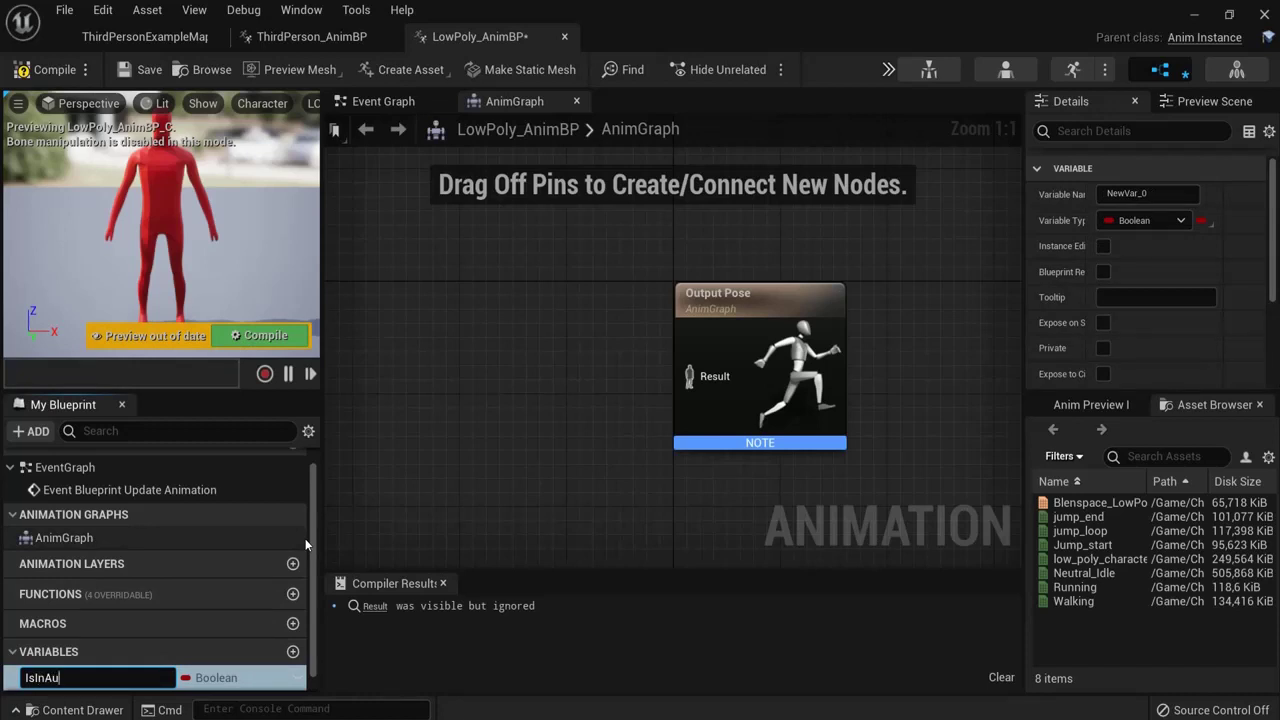
key(Return)
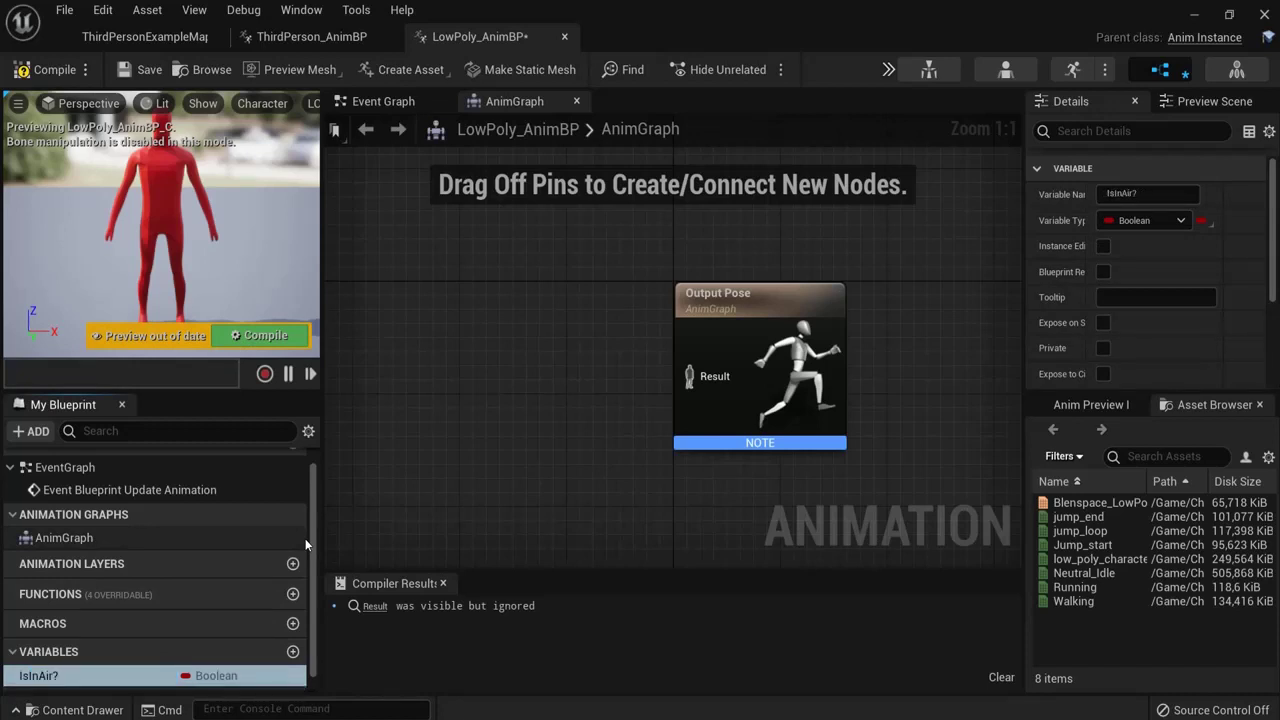
Step: Add a Float variable named Speed to LowPoly_AnimBP and compile the blueprint
scroll(155, 620, down, 1)
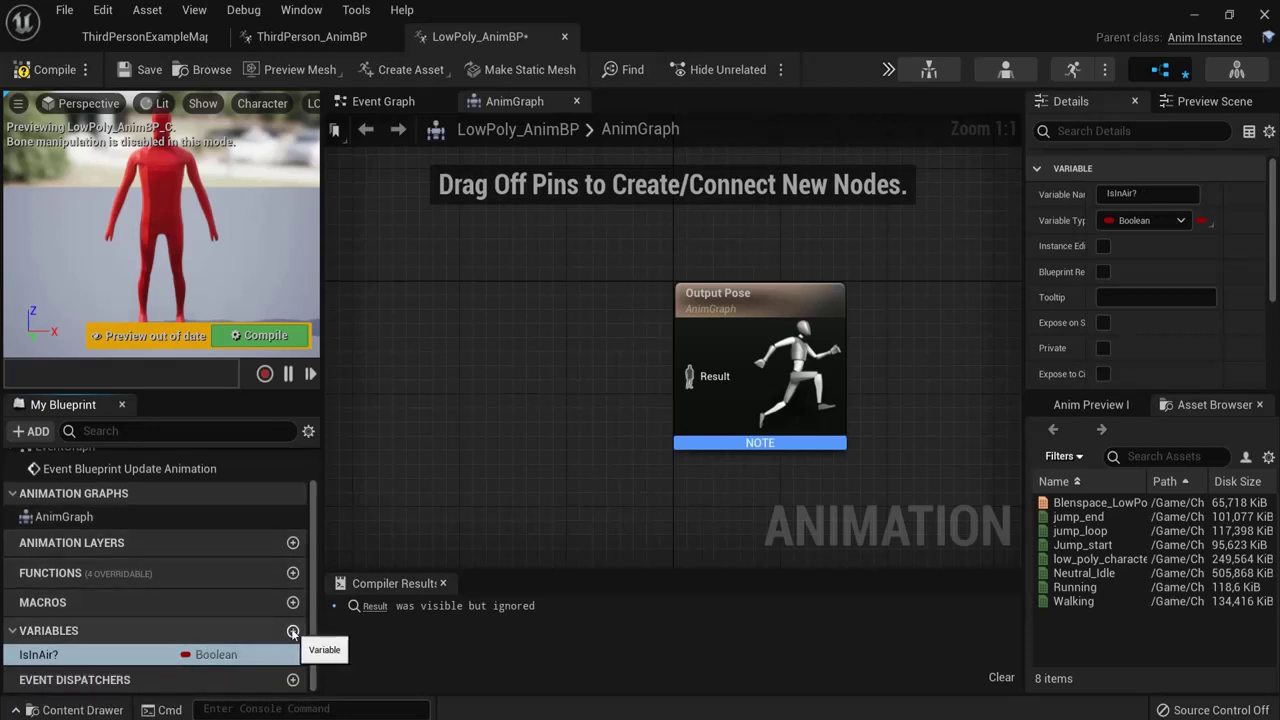
click(292, 630)
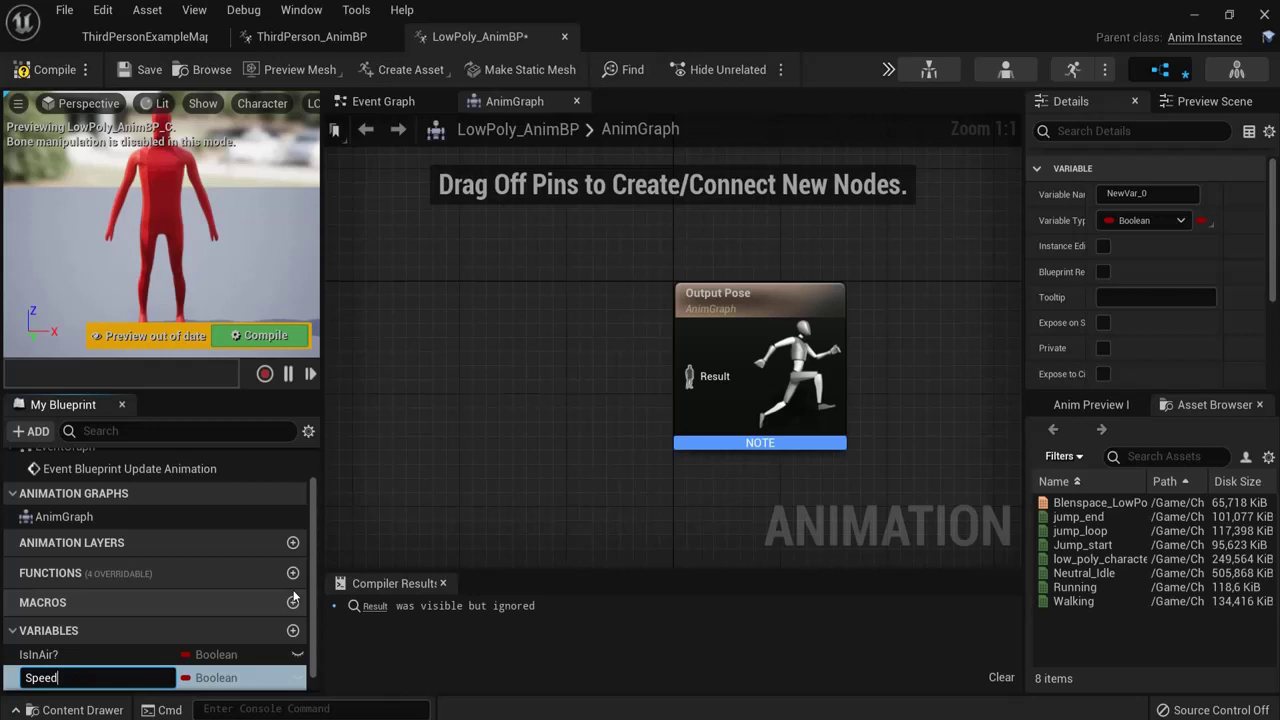
key(Return)
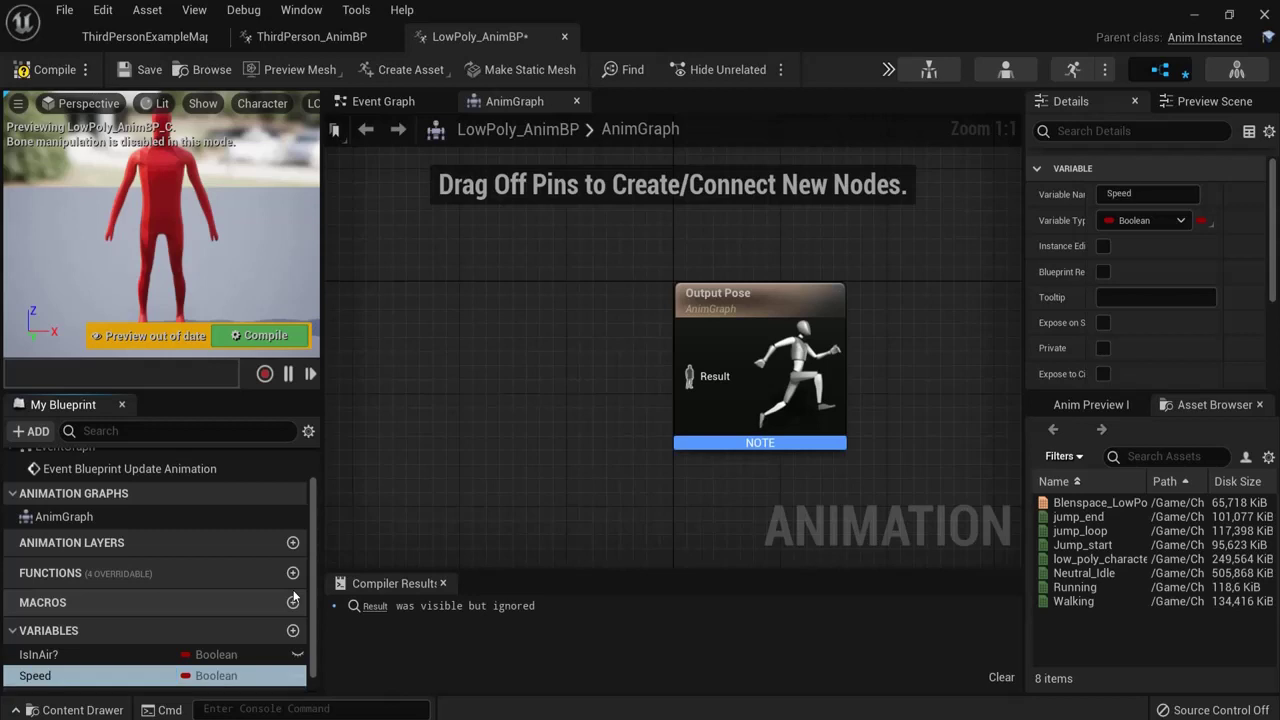
click(1142, 220)
click(1080, 336)
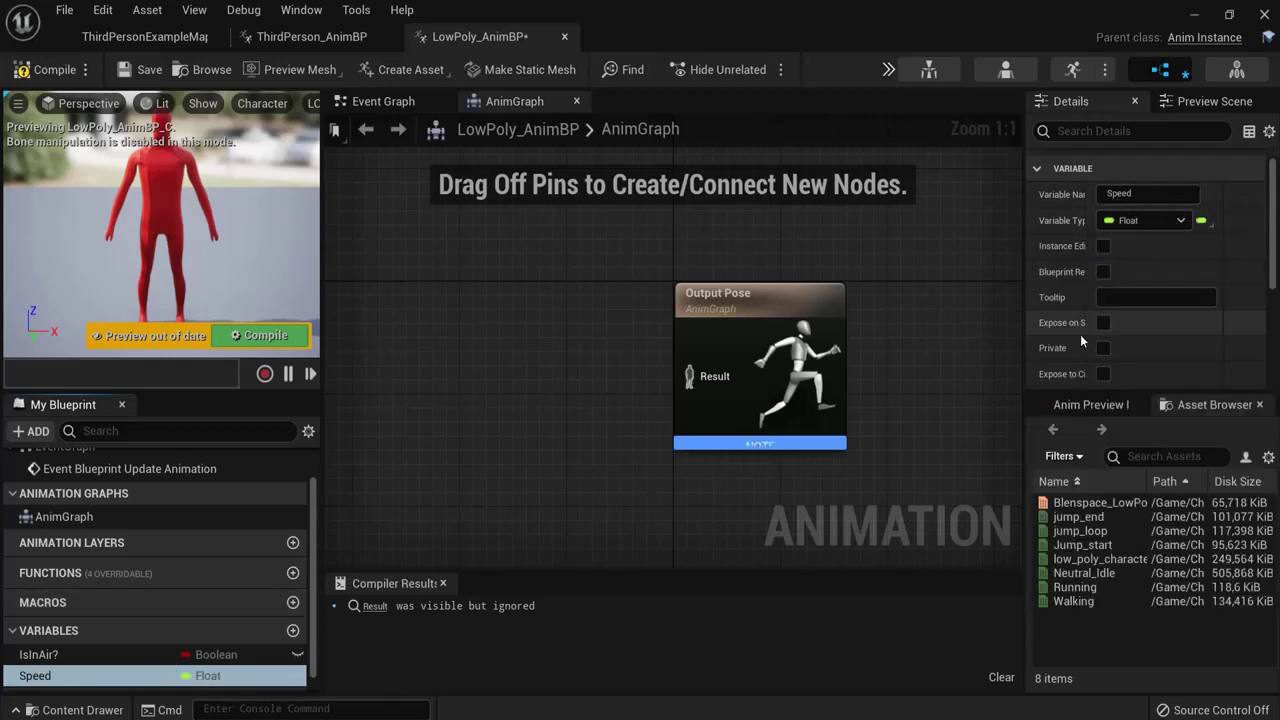
click(47, 72)
Step: Delete the default Event Blueprint Update Animation and Try Get Pawn Owner nodes from LowPoly_AnimBP's Event Graph
click(383, 101)
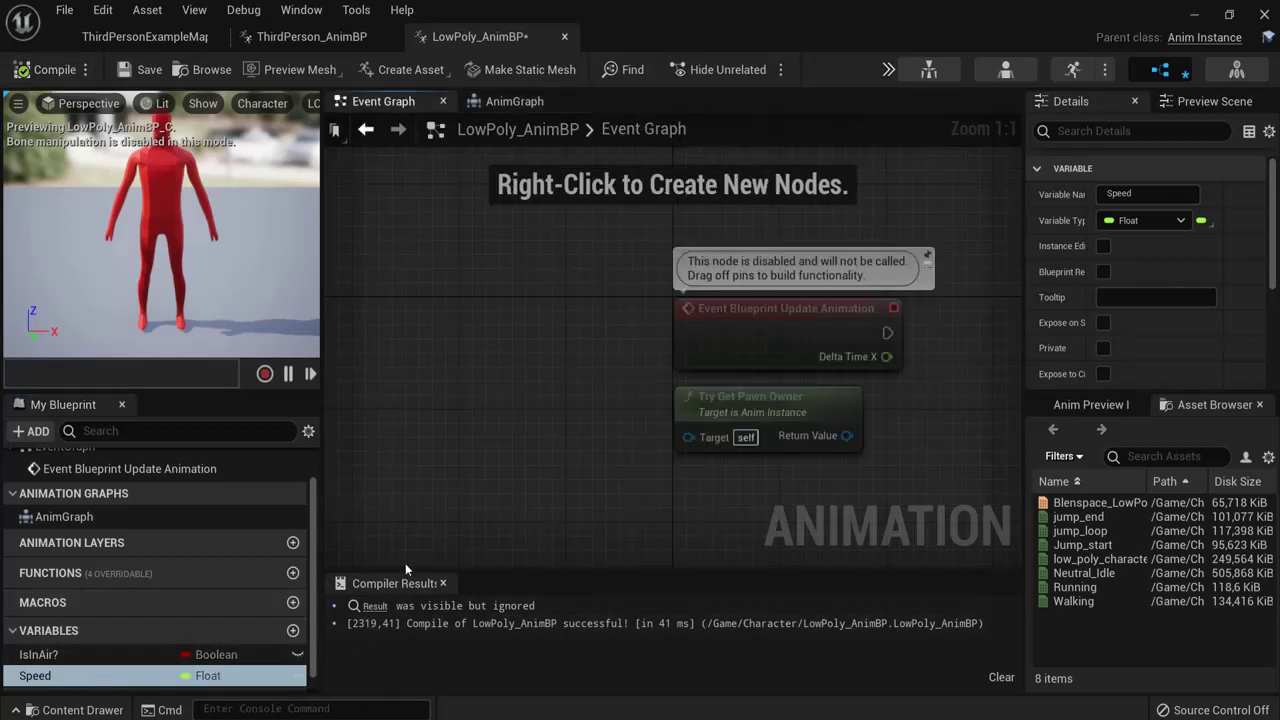
drag(651, 352, 859, 492)
key(Delete)
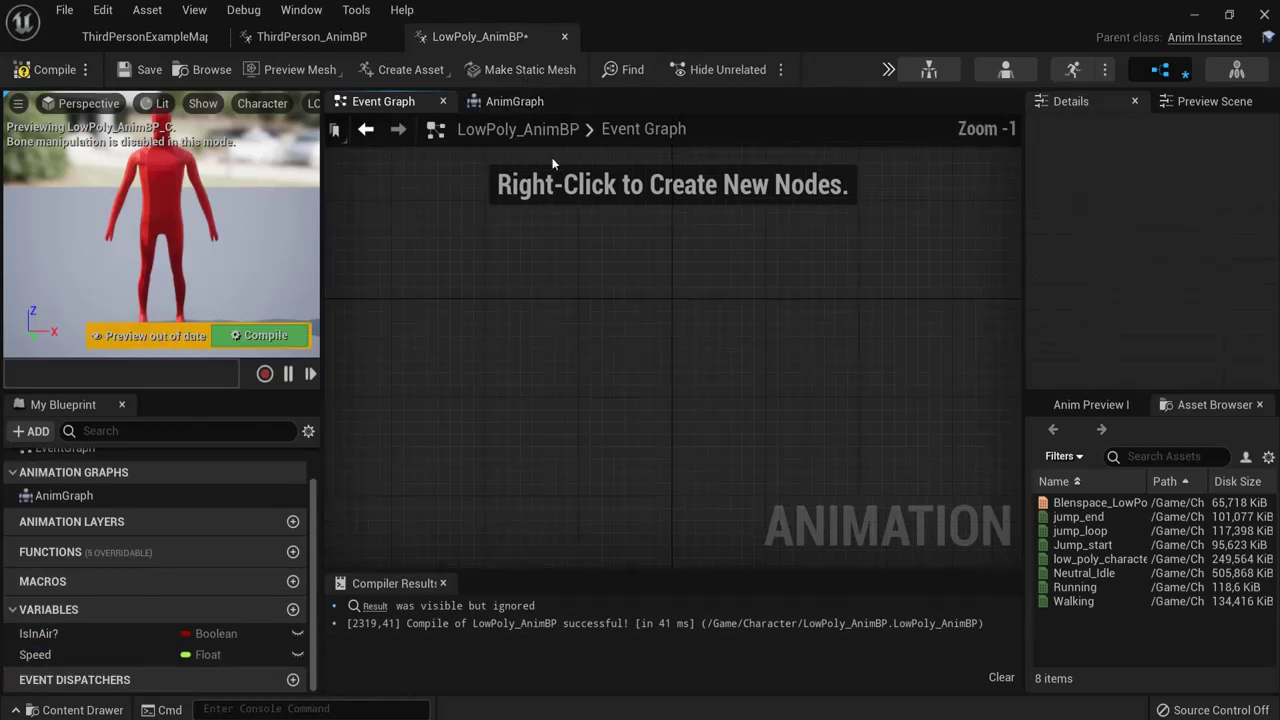
Step: Copy all Event Graph nodes of ThirdPerson_AnimBP and paste them into LowPoly_AnimBP's Event Graph
click(308, 36)
scroll(772, 436, down, 5)
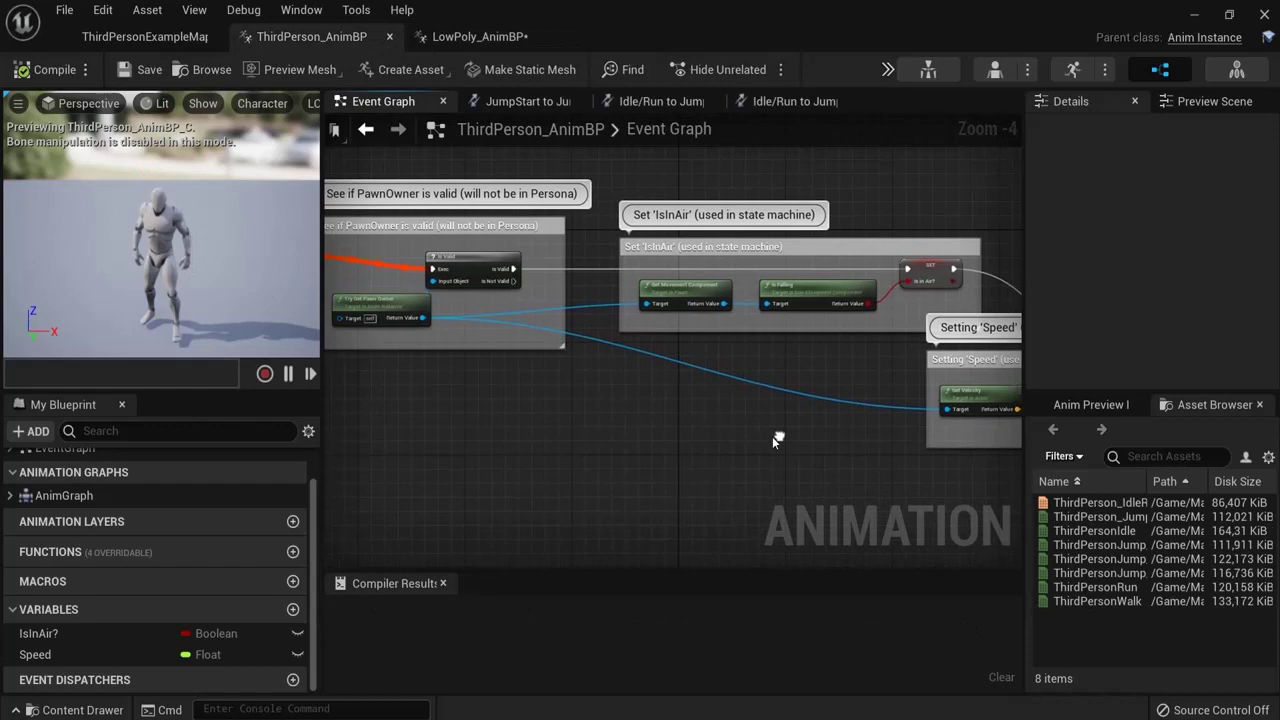
drag(620, 316, 943, 430)
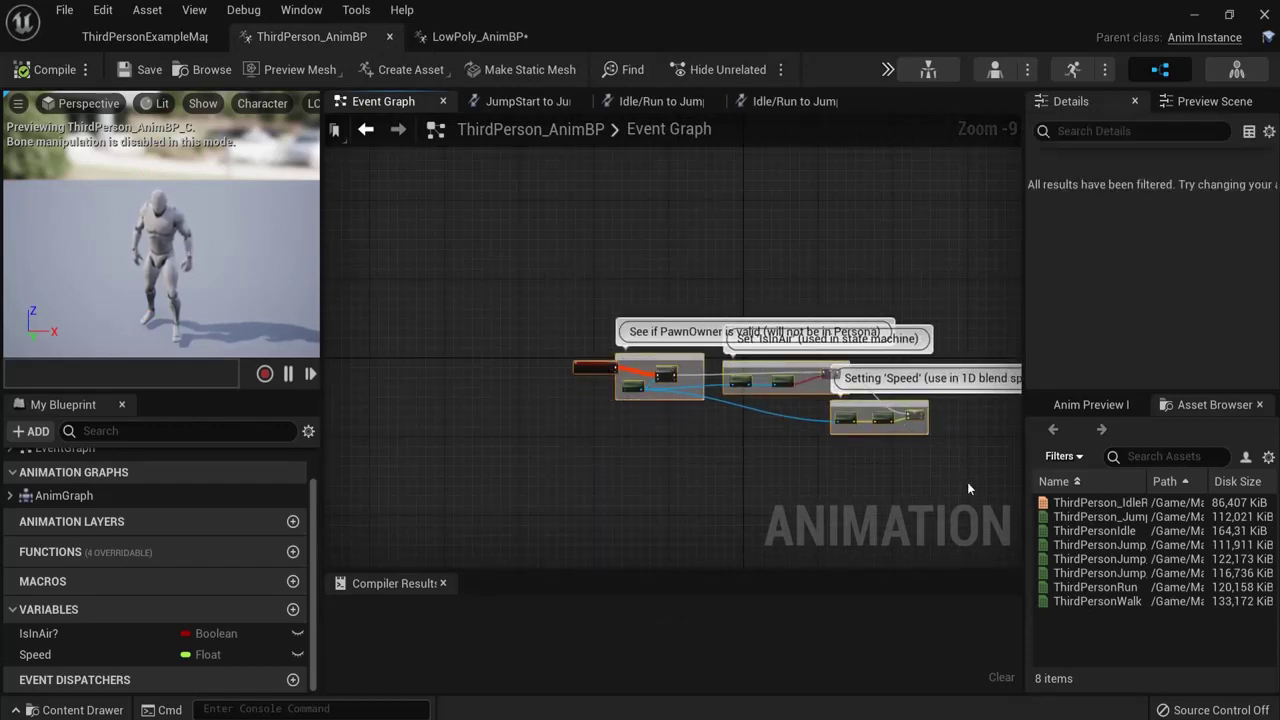
click(472, 37)
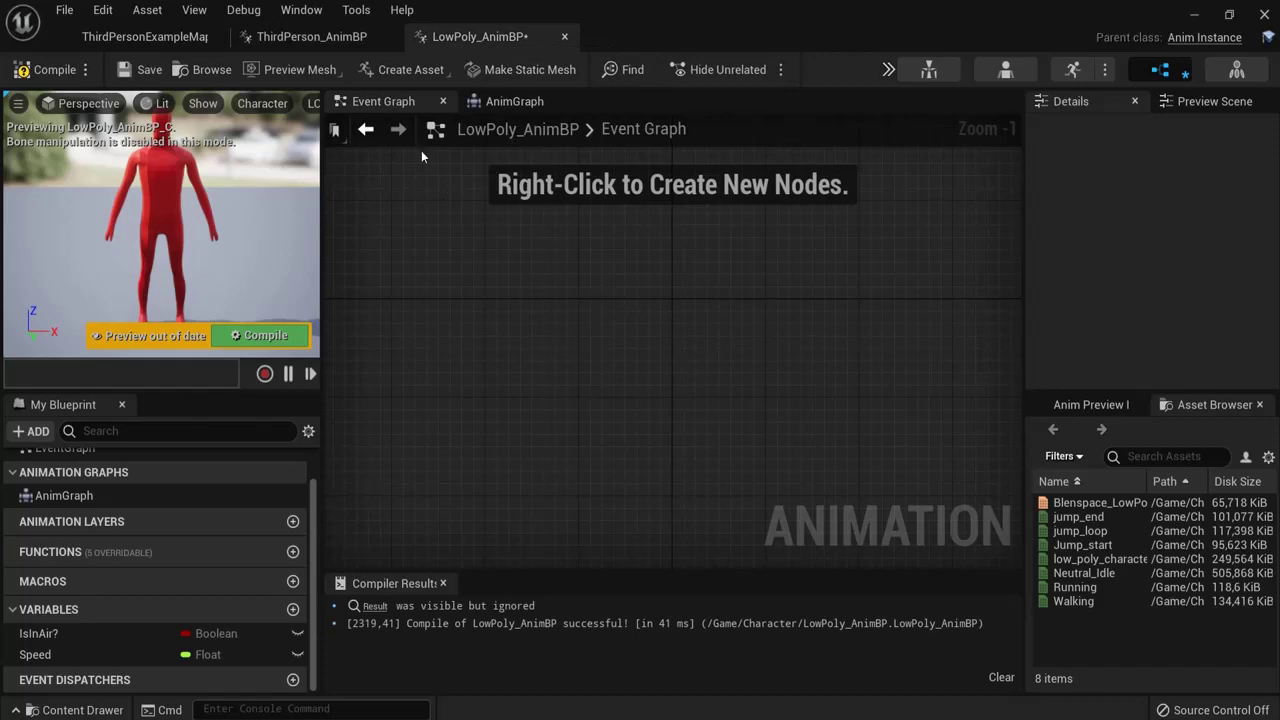
key(ctrl+v)
scroll(532, 370, down, 2)
scroll(516, 377, down, 4)
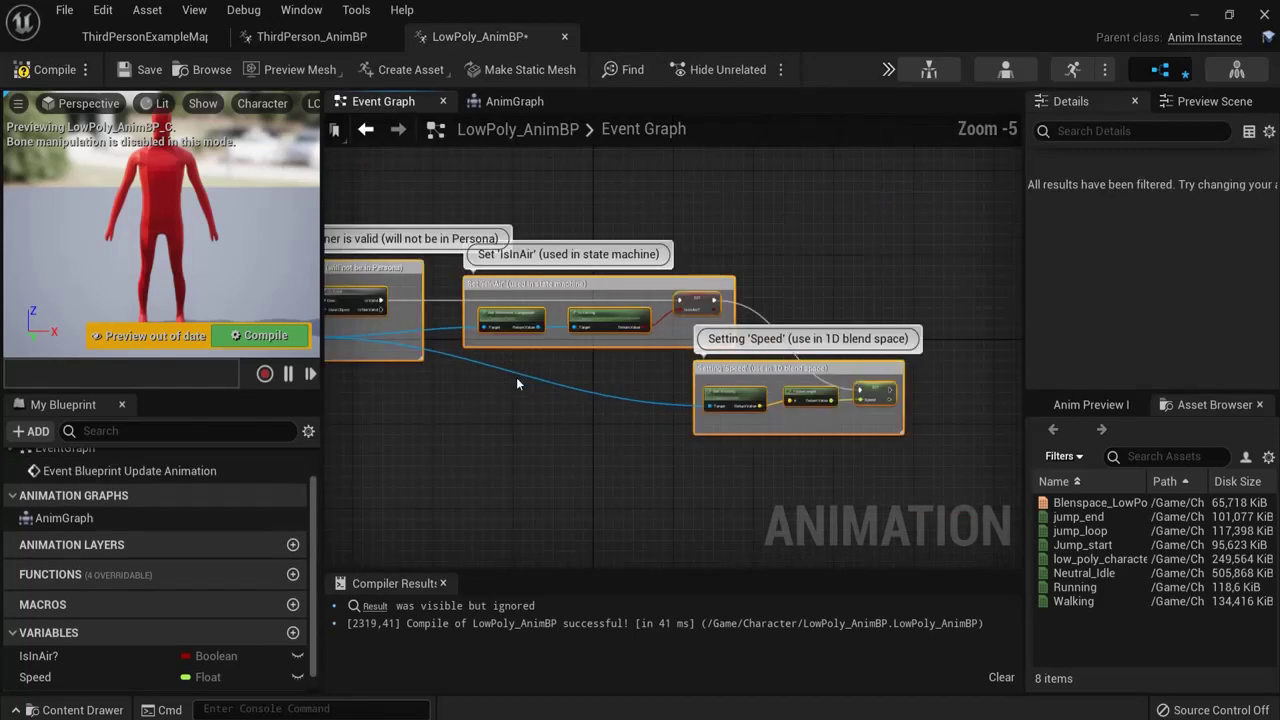
Step: Review the pasted IsInAir? and Speed setter nodes in the Event Graph and compile LowPoly_AnimBP
click(488, 406)
scroll(645, 365, up, 4)
right_drag(792, 436, 484, 365)
scroll(667, 340, up, 2)
right_drag(894, 245, 727, 207)
right_drag(822, 260, 617, 221)
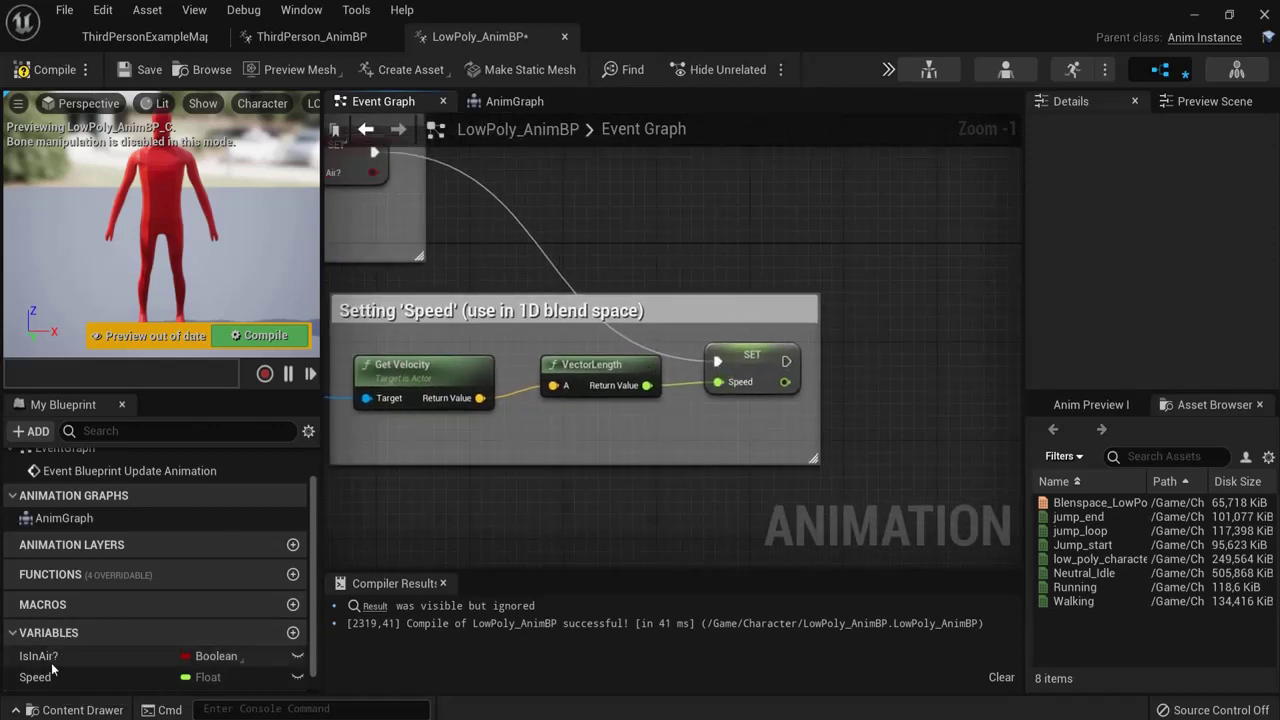
right_drag(580, 213, 706, 264)
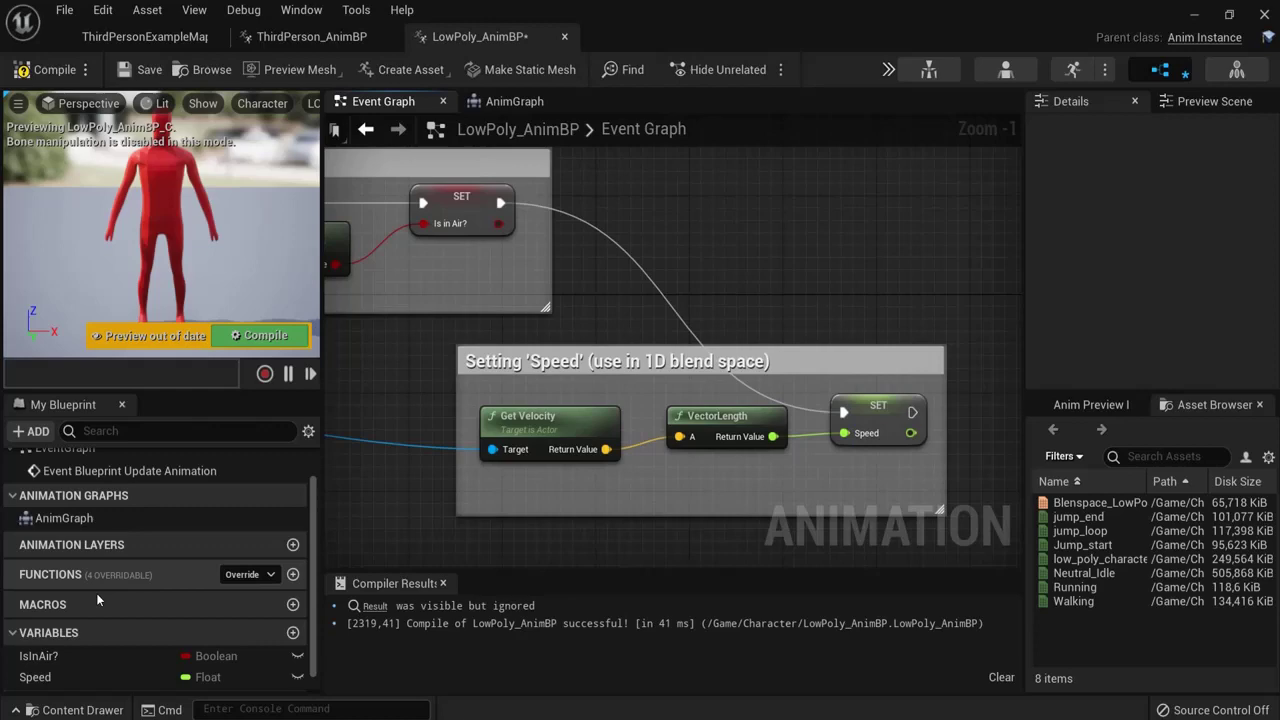
right_drag(694, 211, 750, 189)
click(42, 69)
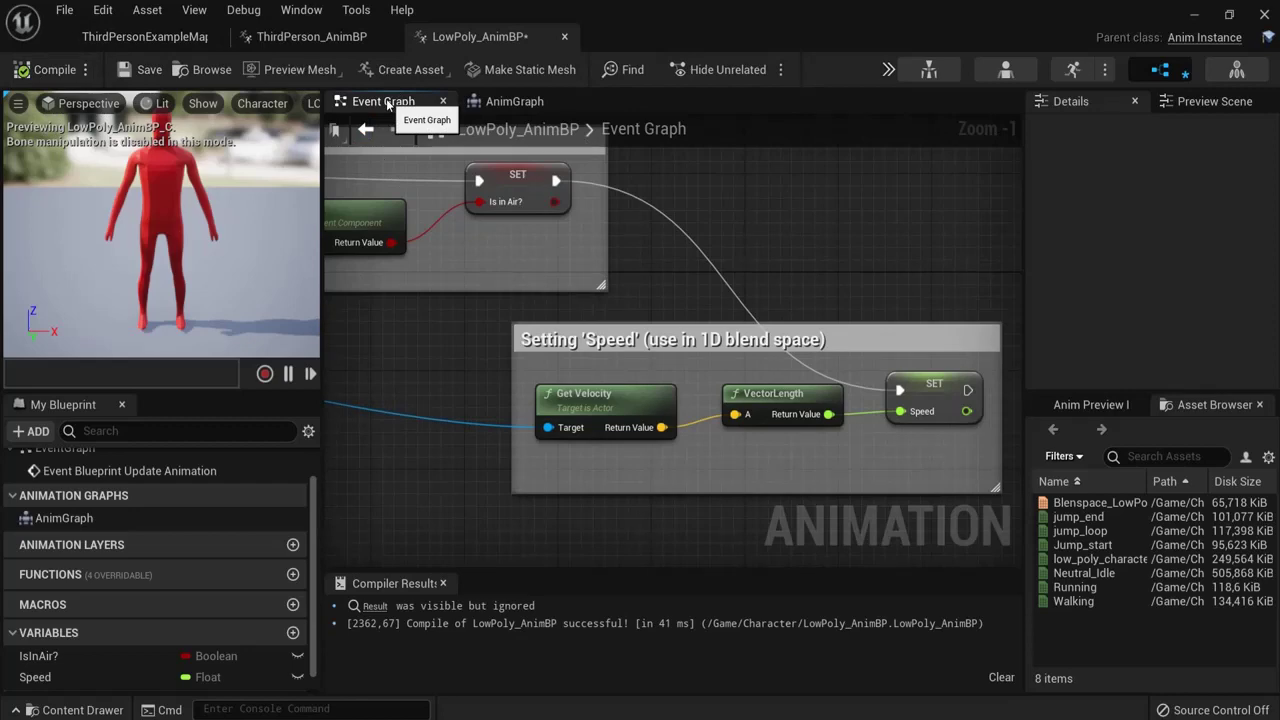
Step: Add a new state machine to the AnimGraph of LowPoly_AnimBP
click(508, 102)
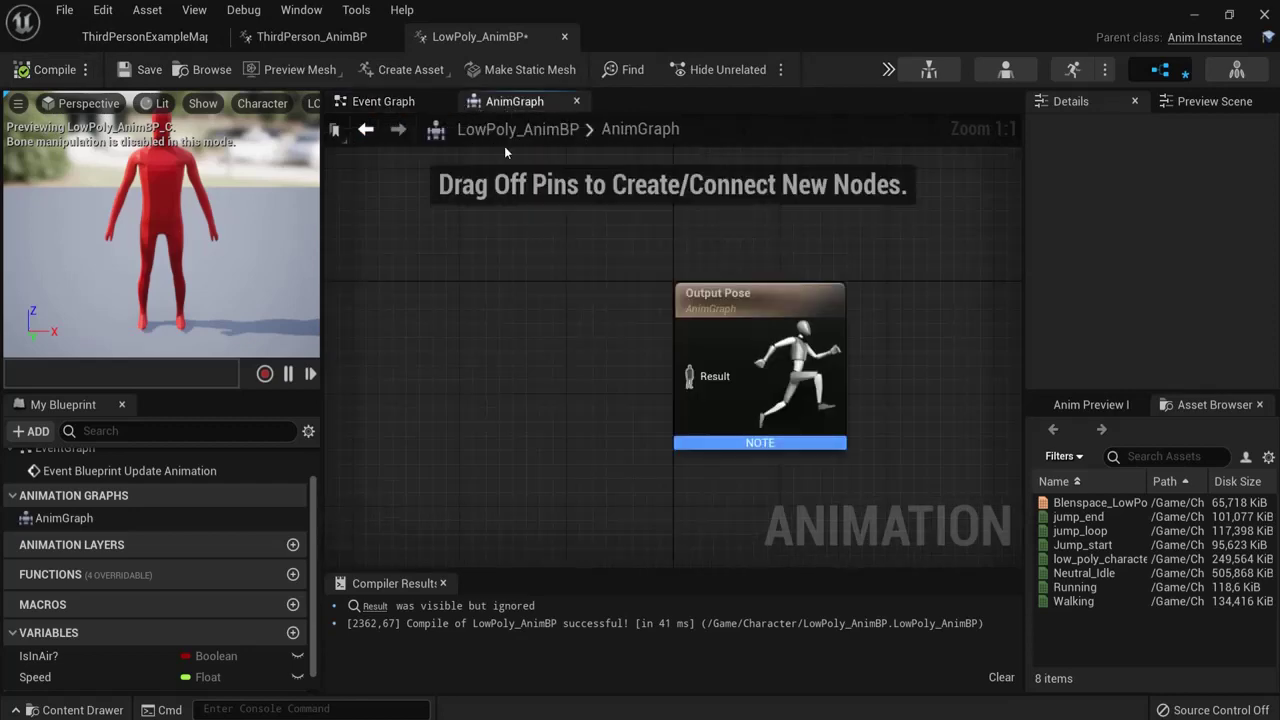
right_click(419, 384)
text(stae)
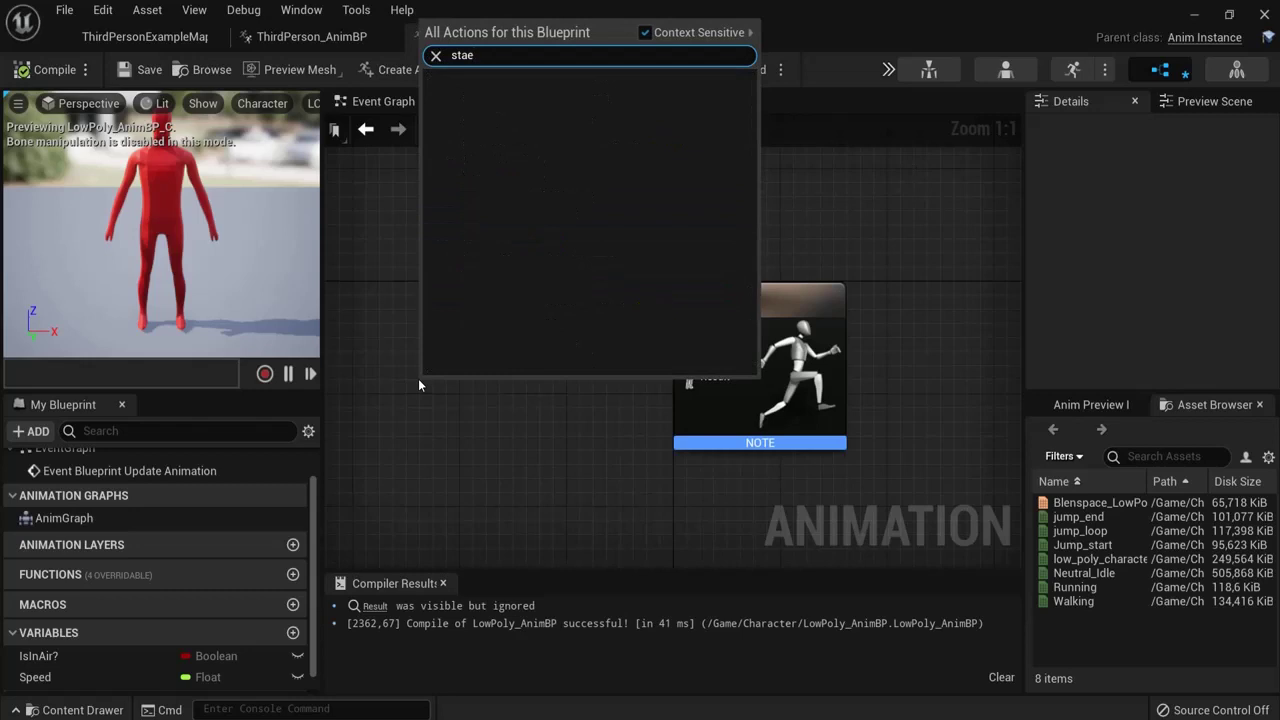
key(BackSpace)
text(tema)
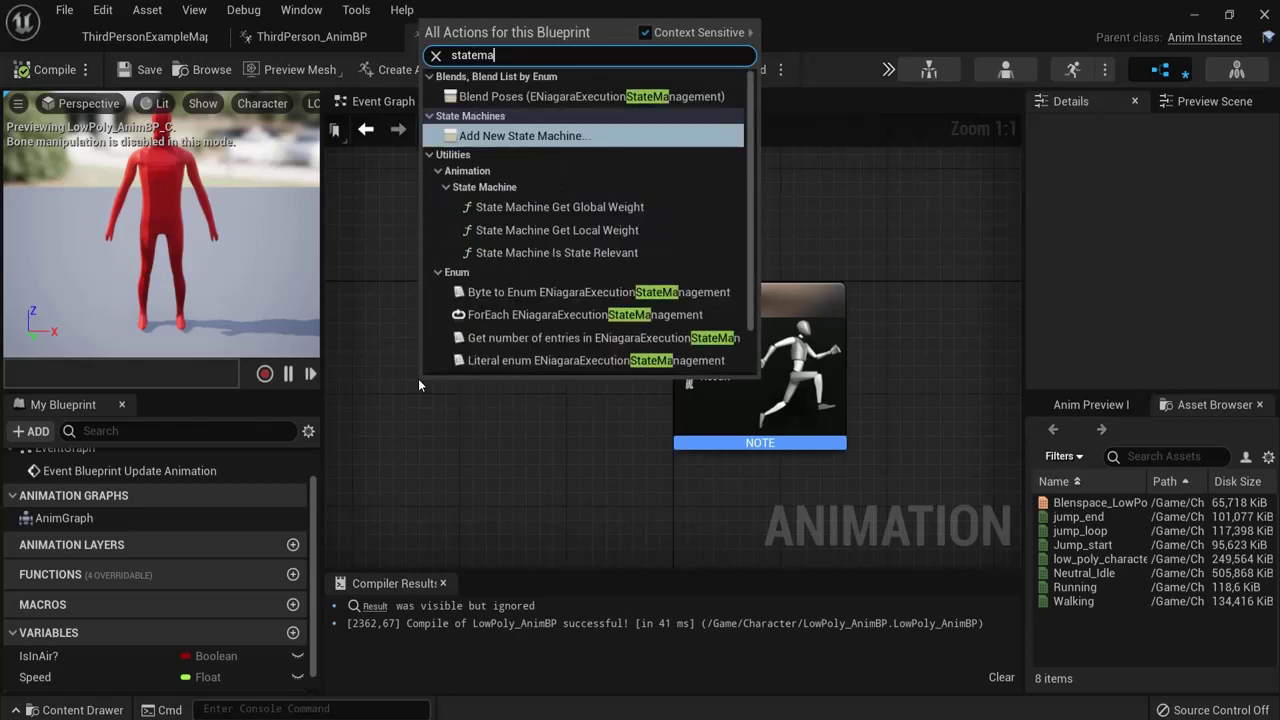
click(520, 136)
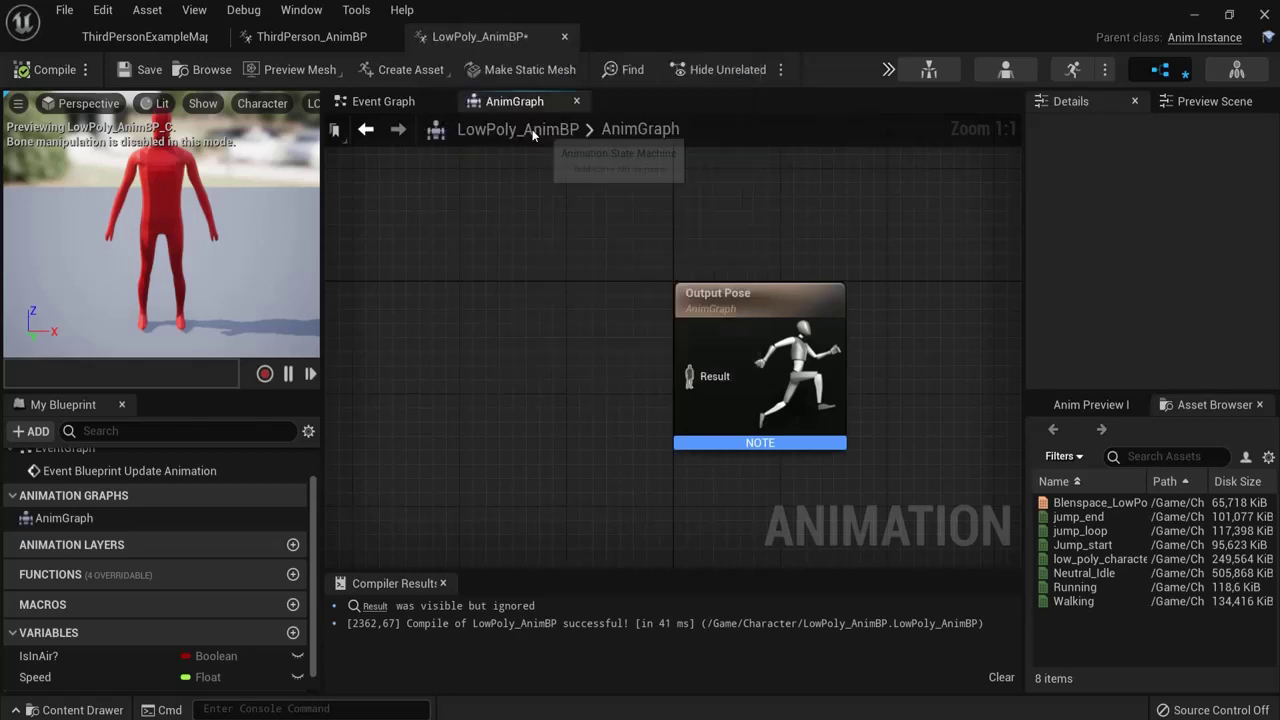
Step: Connect the new state machine to the Output Pose's Result and compile LowPoly_AnimBP
drag(537, 436, 604, 421)
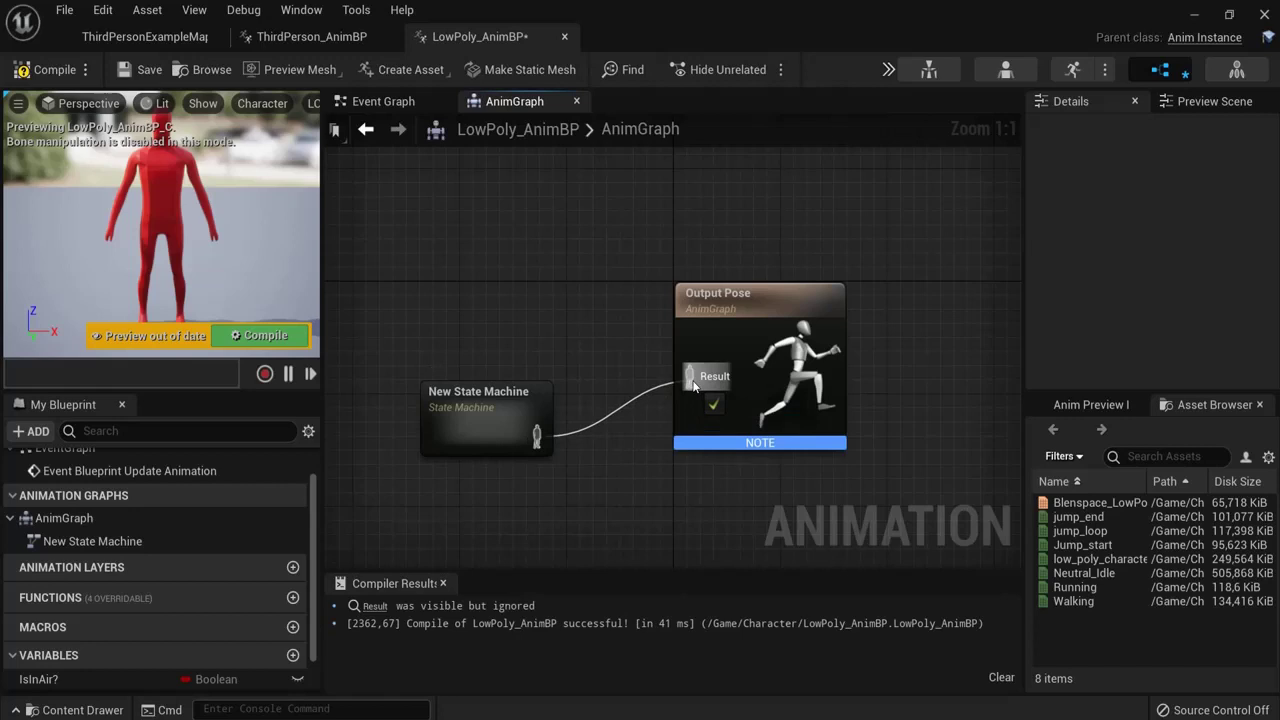
drag(540, 393, 551, 321)
click(45, 69)
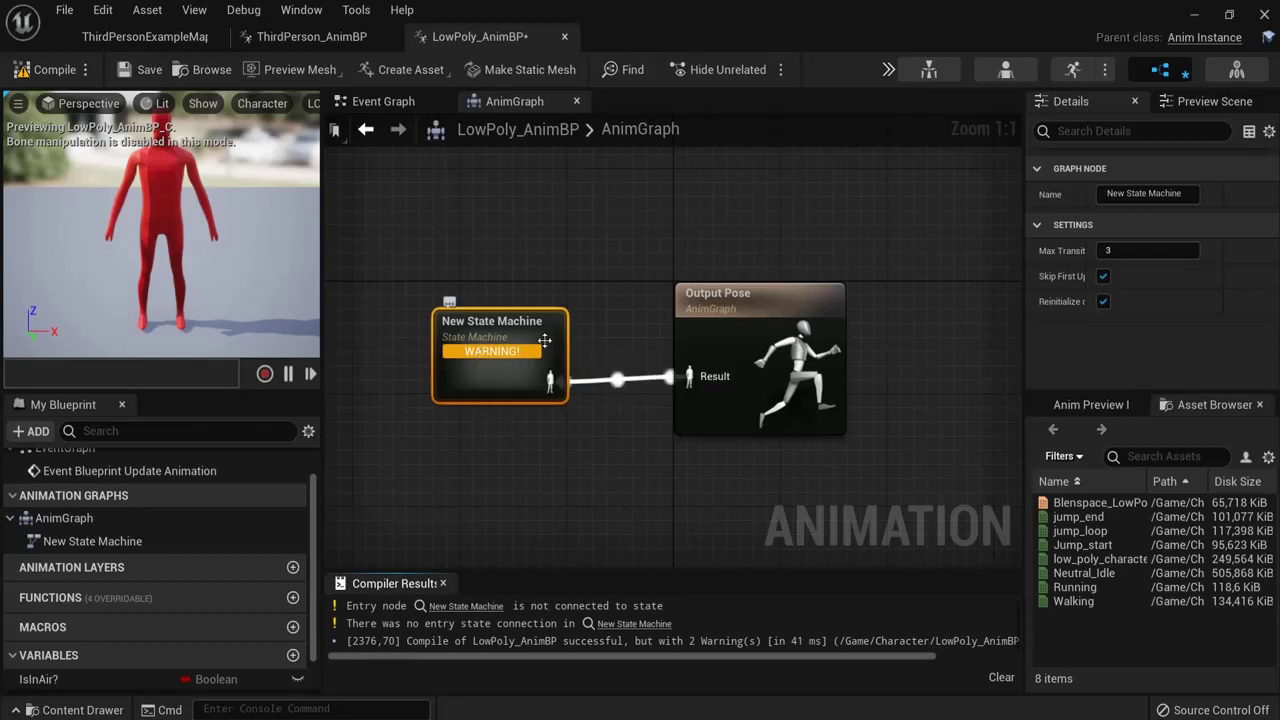
Step: Open the new state machine and examine ThirdPerson_AnimBP's Default state machine and its Idle/Run to JumpStart rule for reference
double_click(484, 355)
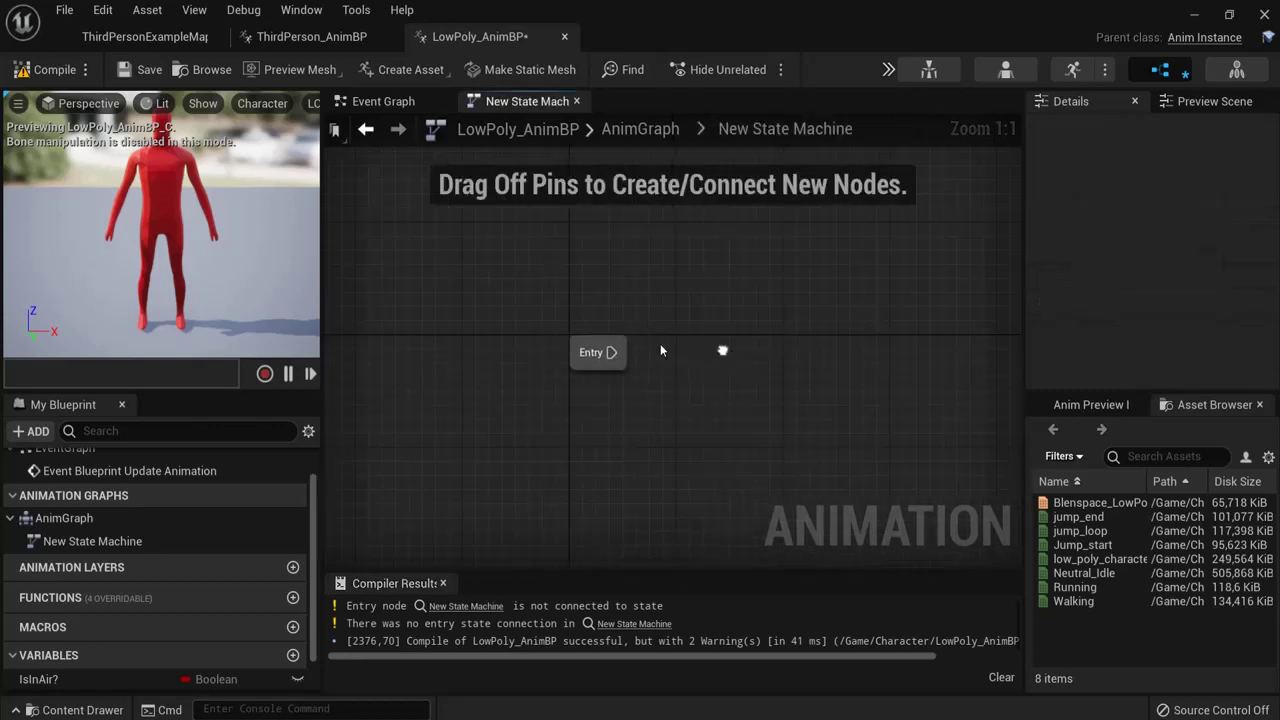
click(279, 39)
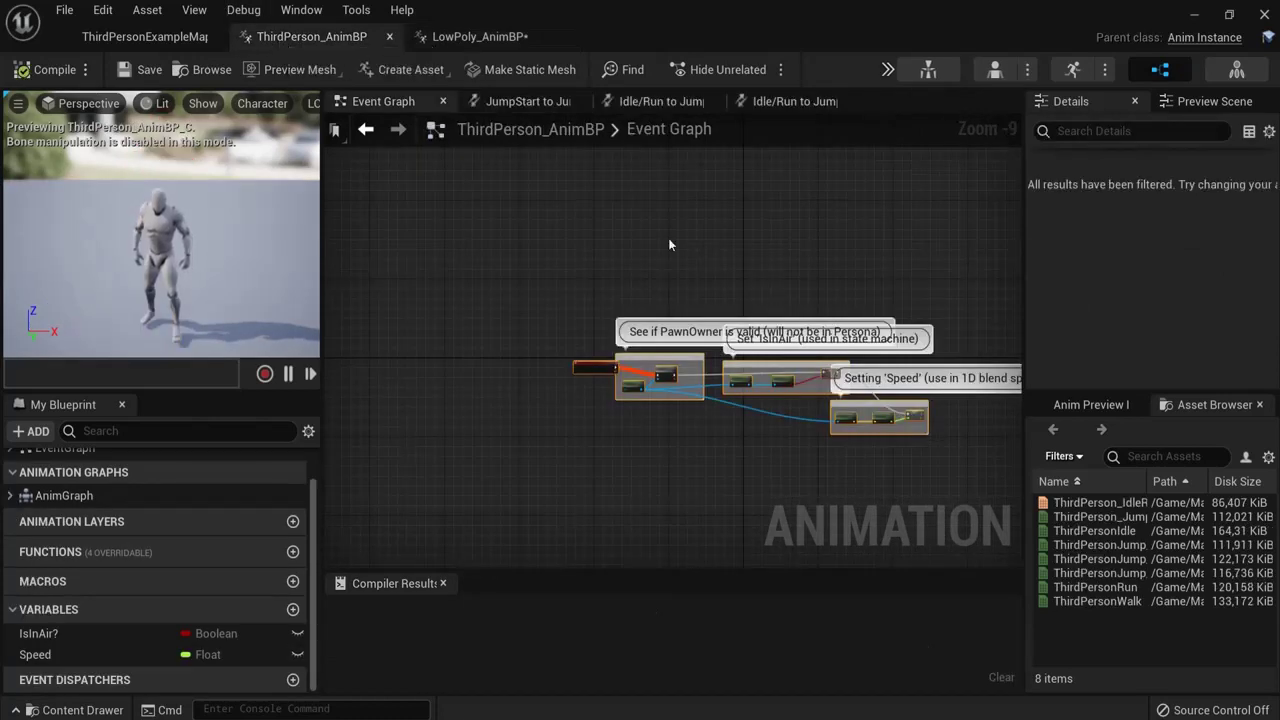
click(525, 102)
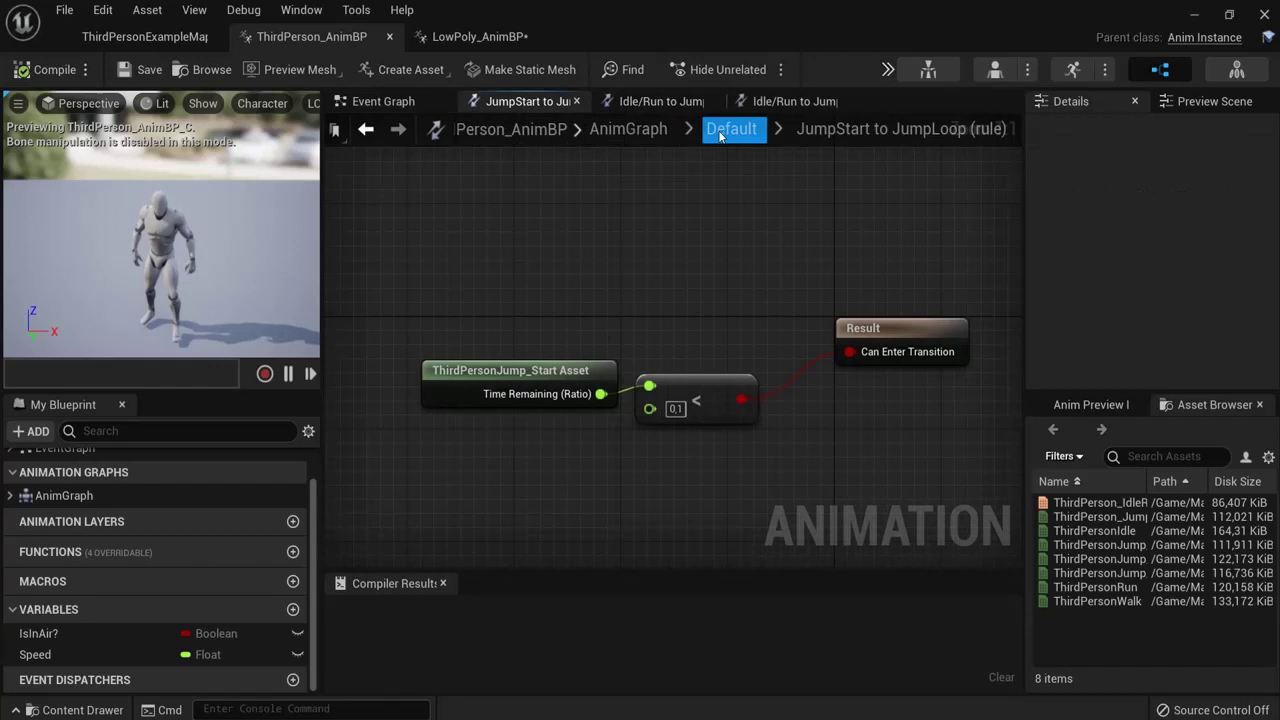
click(627, 129)
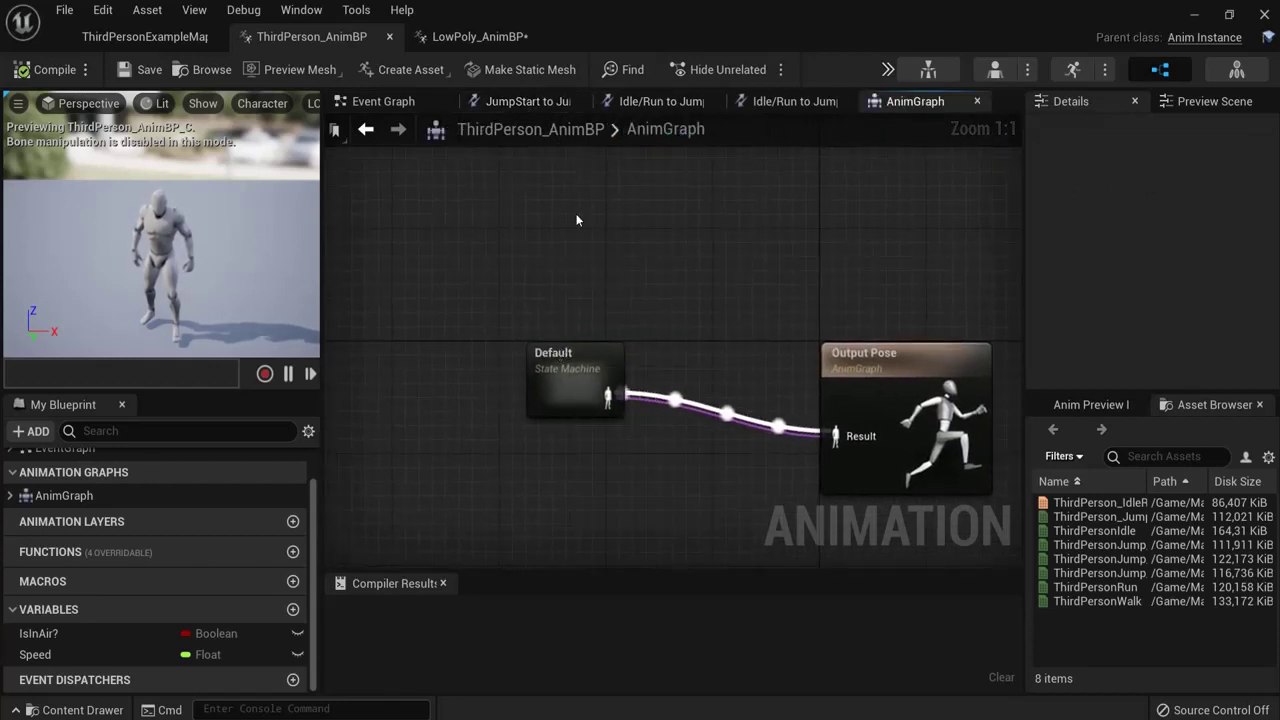
double_click(553, 382)
right_drag(618, 217, 701, 353)
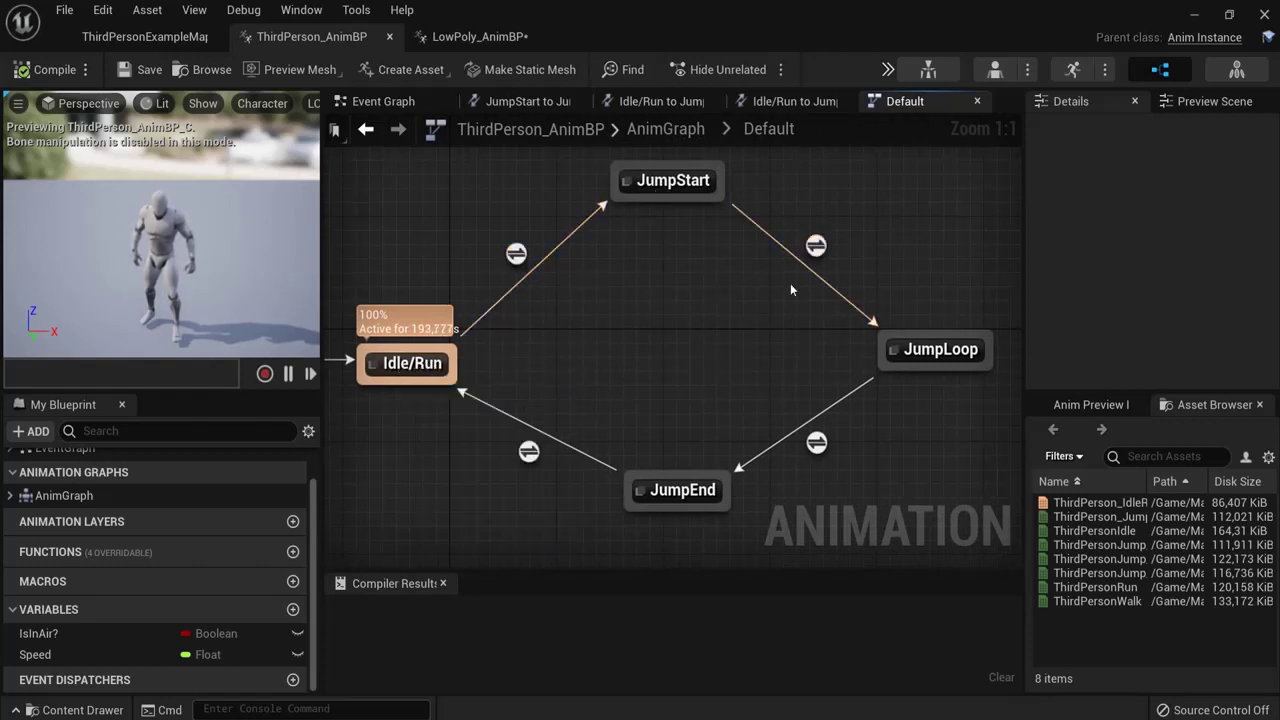
double_click(517, 256)
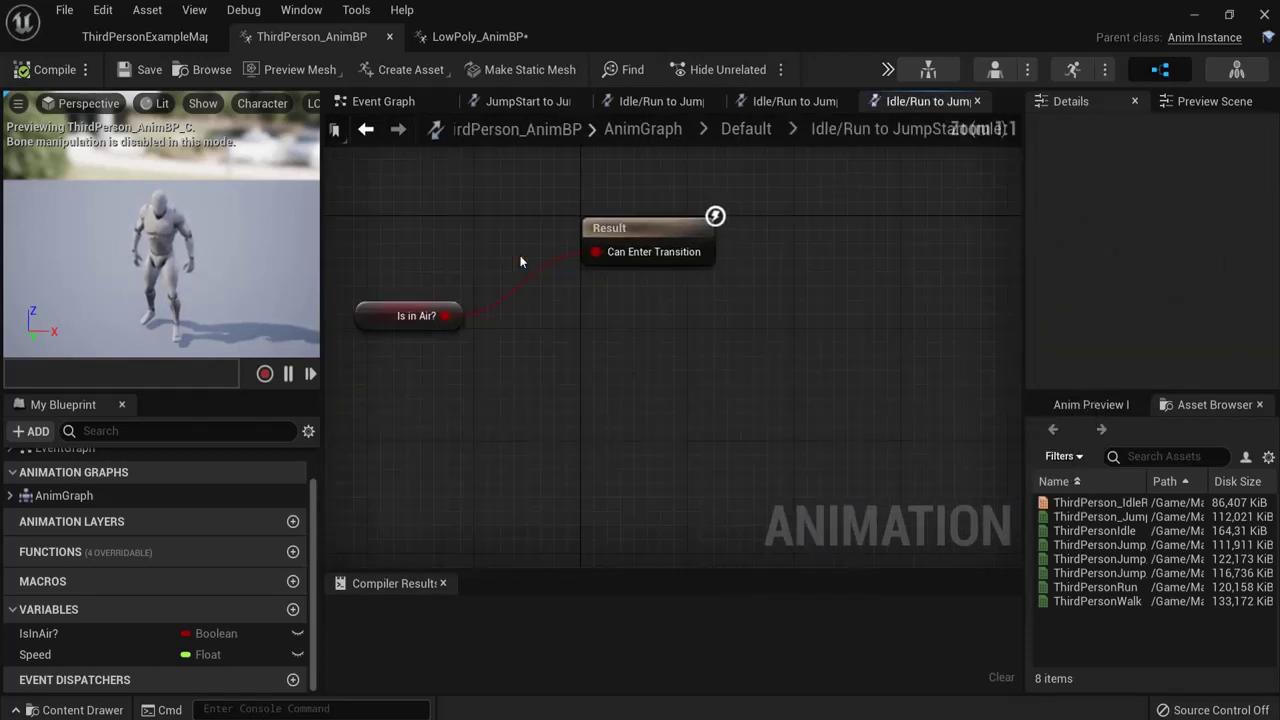
right_drag(520, 262, 547, 290)
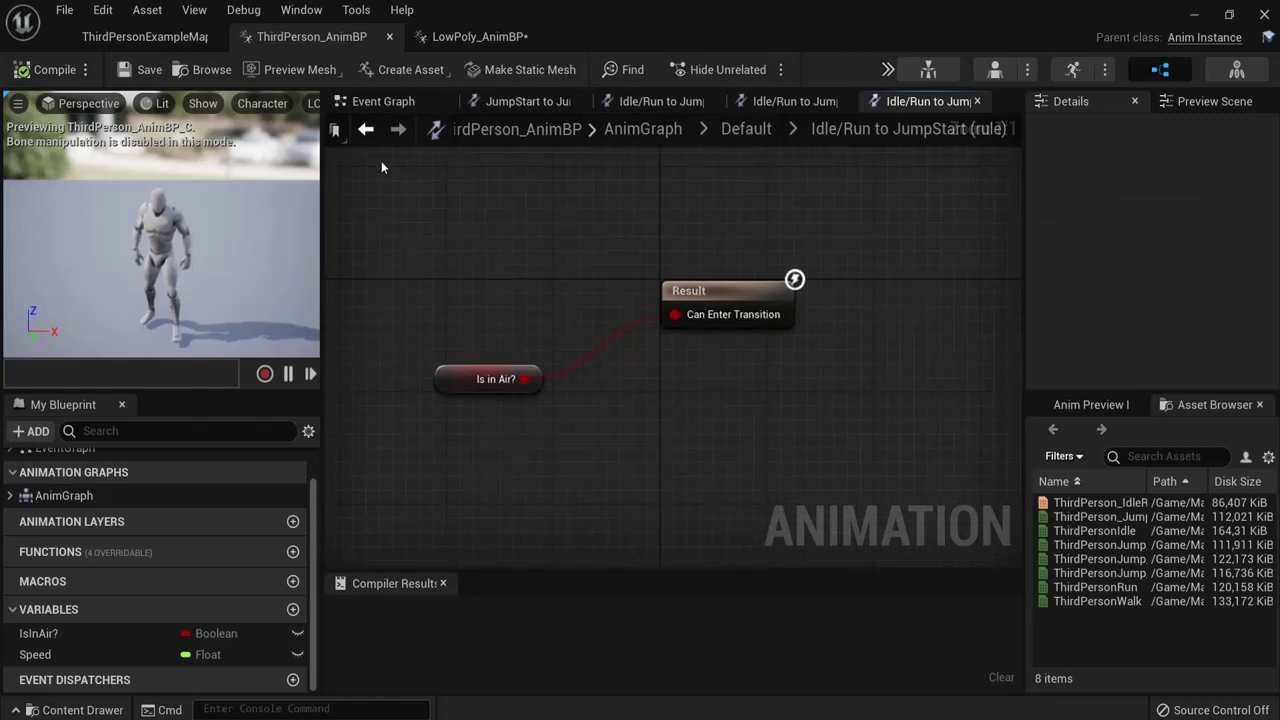
click(366, 129)
right_drag(501, 333, 685, 307)
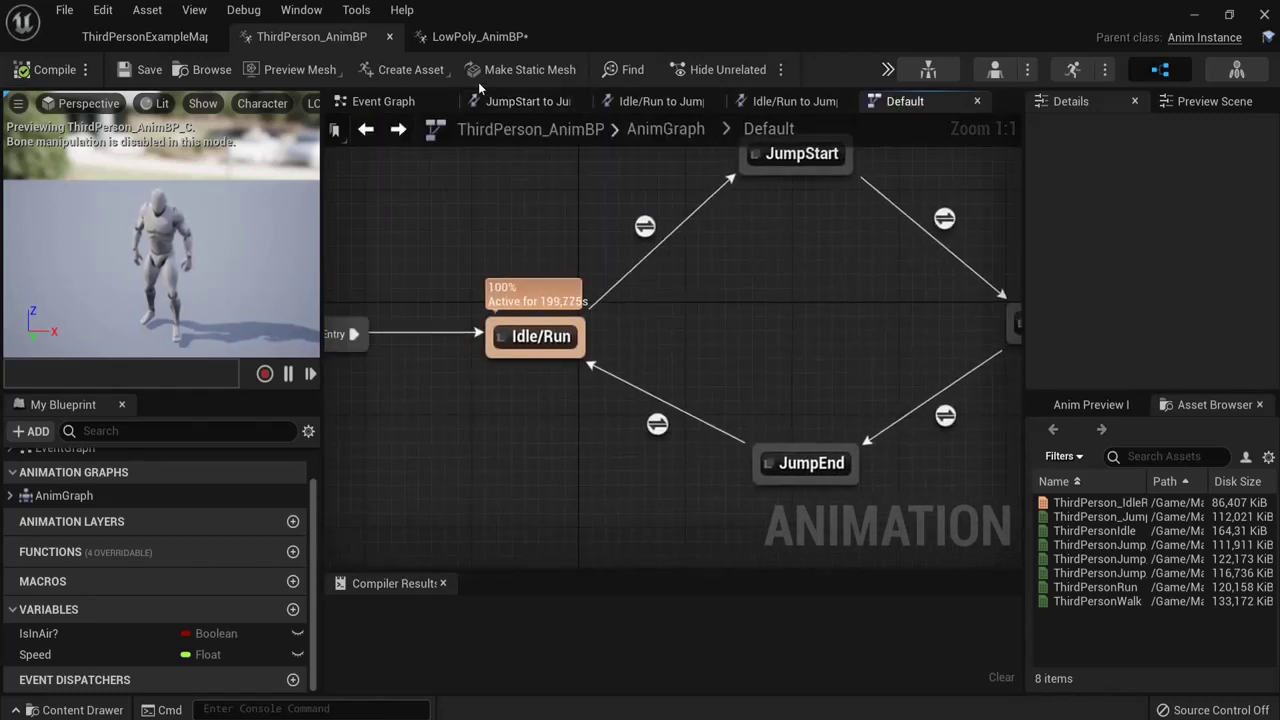
click(480, 36)
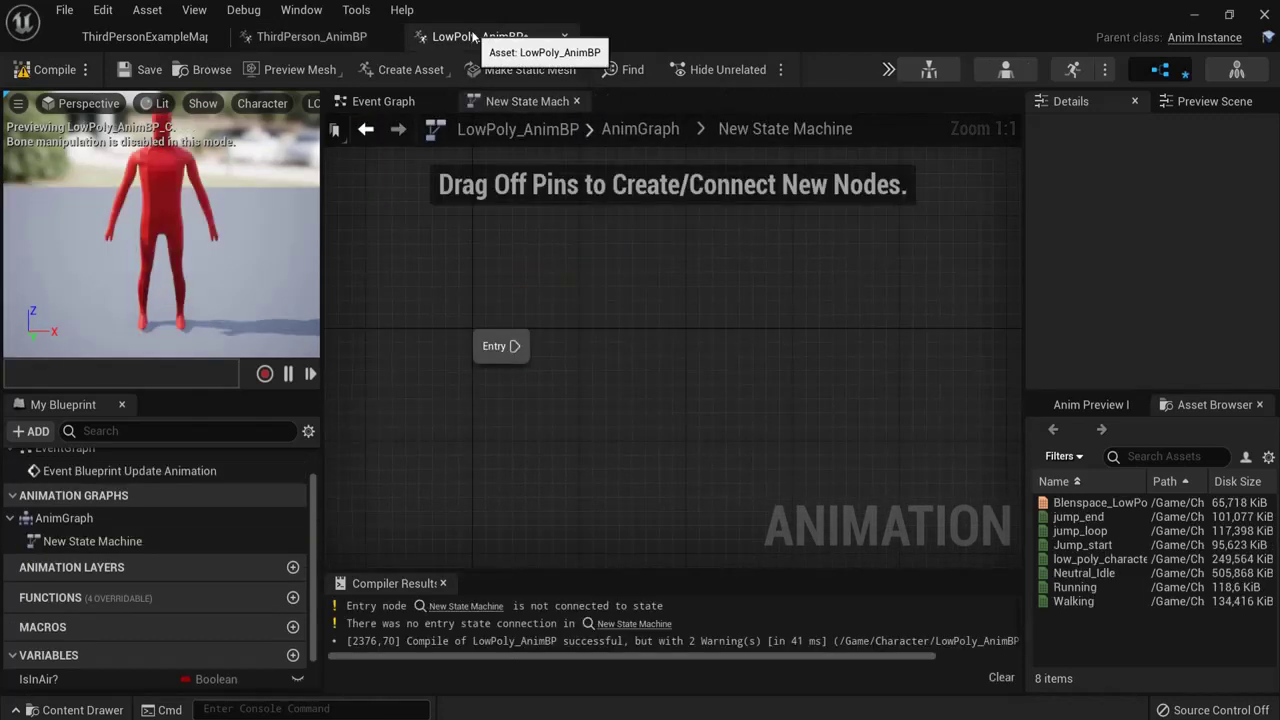
click(349, 39)
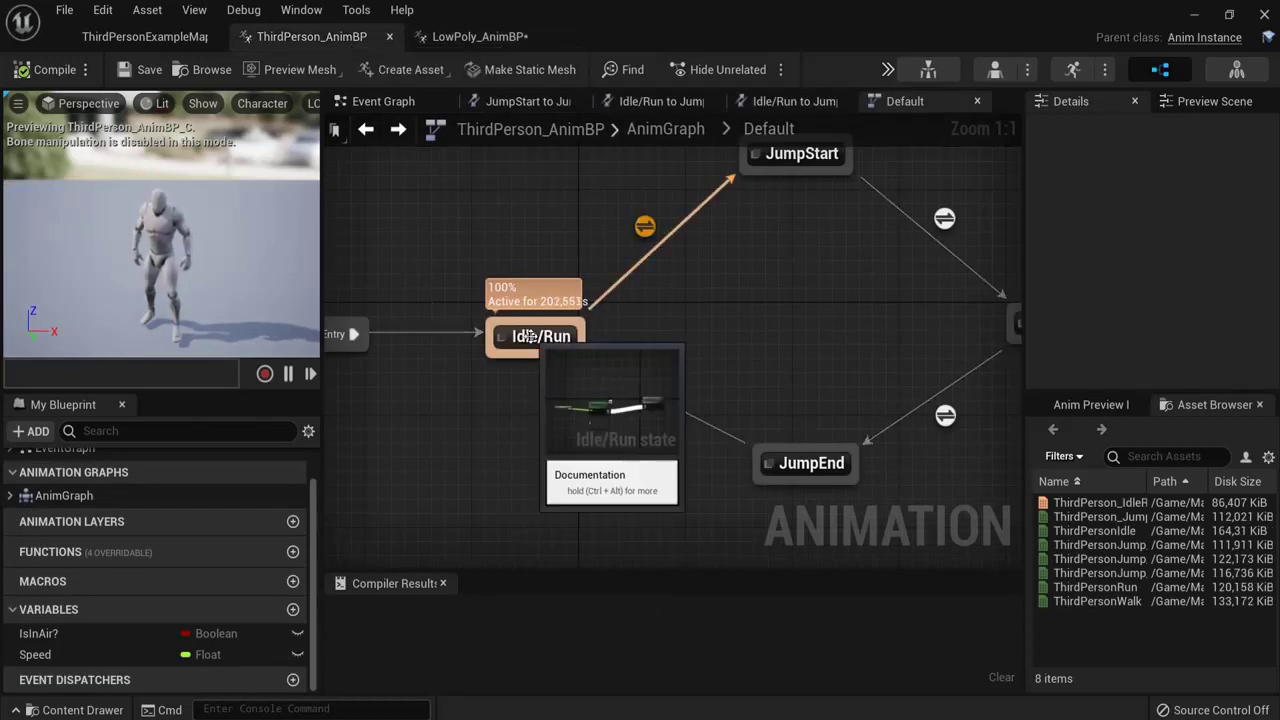
click(460, 40)
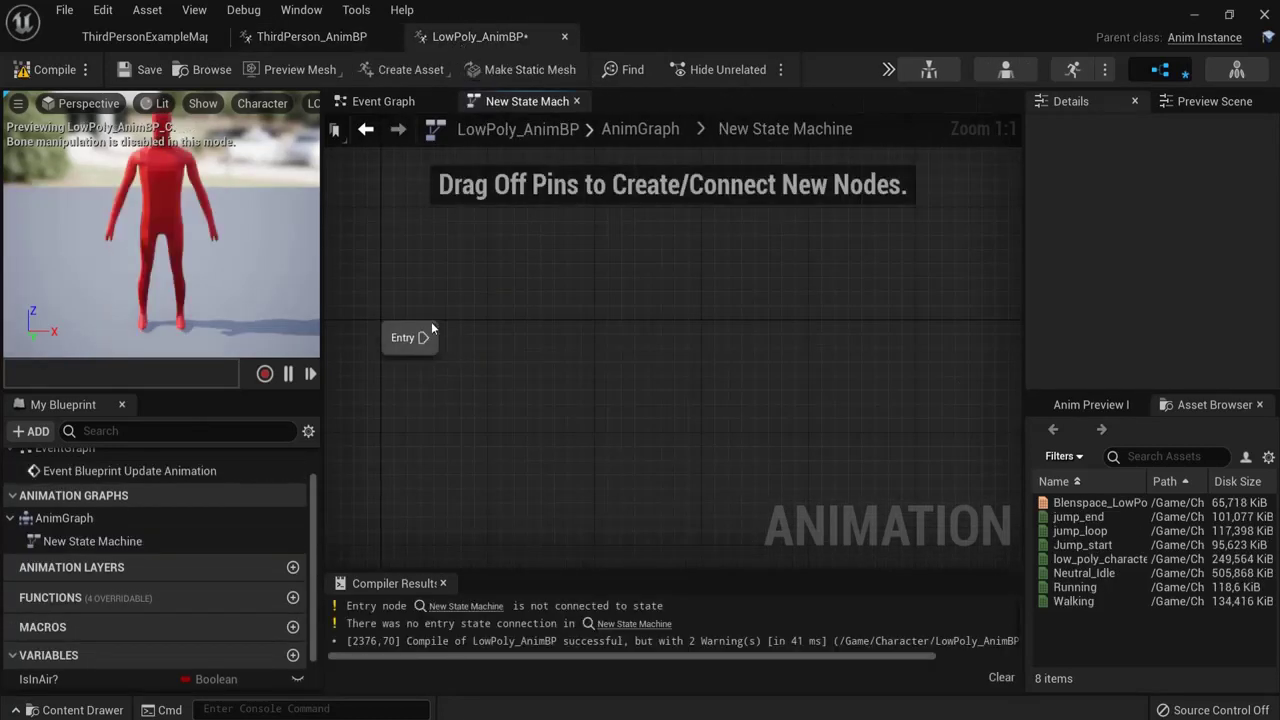
Step: Add a state named Idle/Run connected from Entry in LowPoly_AnimBP's new state machine
drag(428, 340, 514, 335)
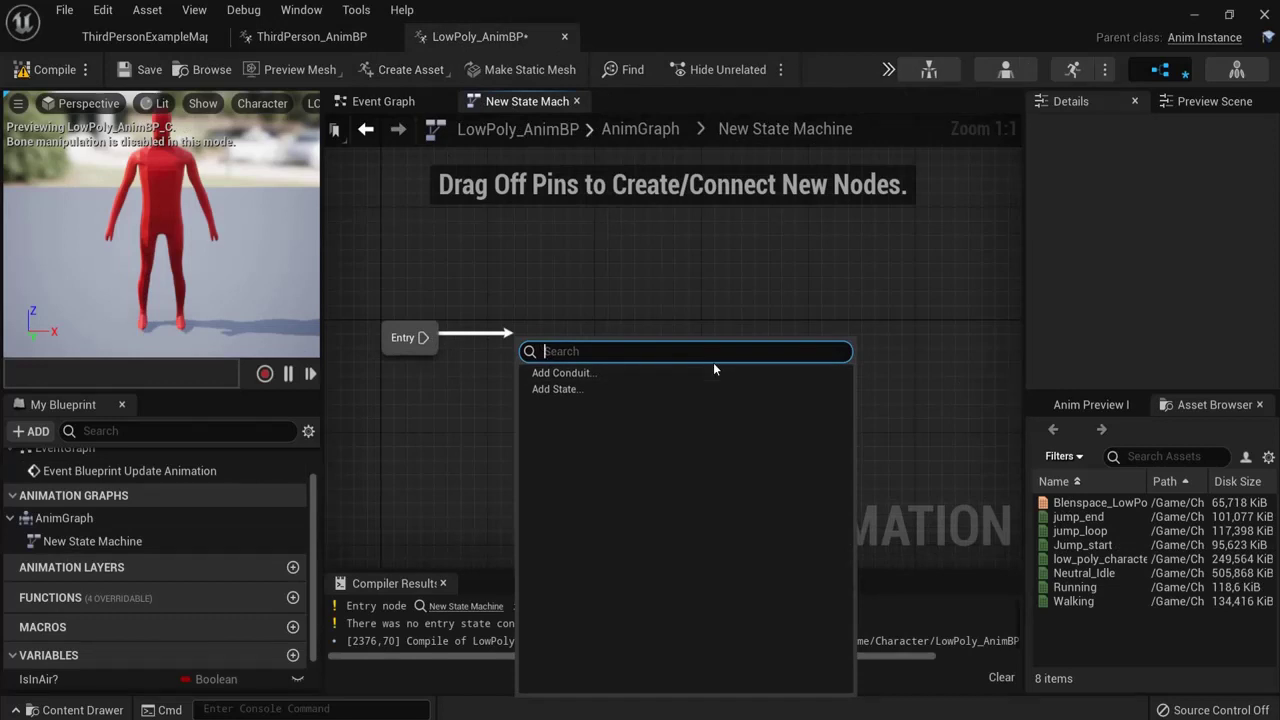
click(678, 389)
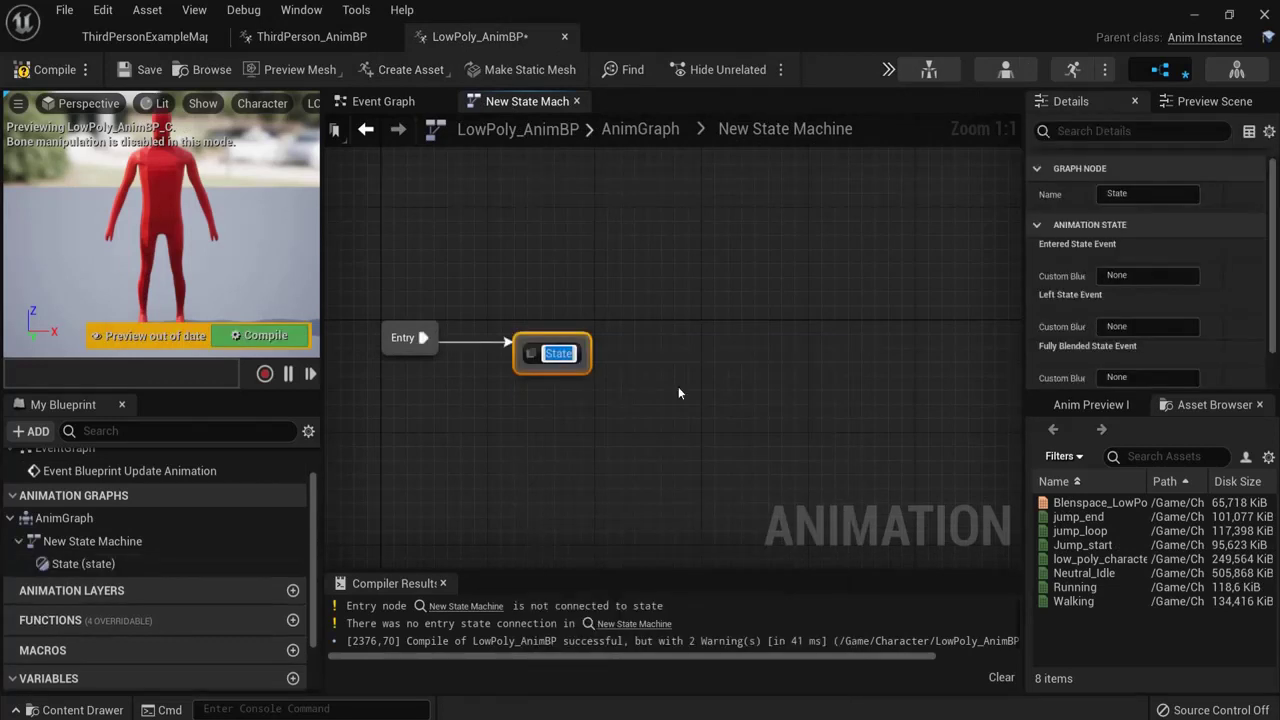
text(Idle/R)
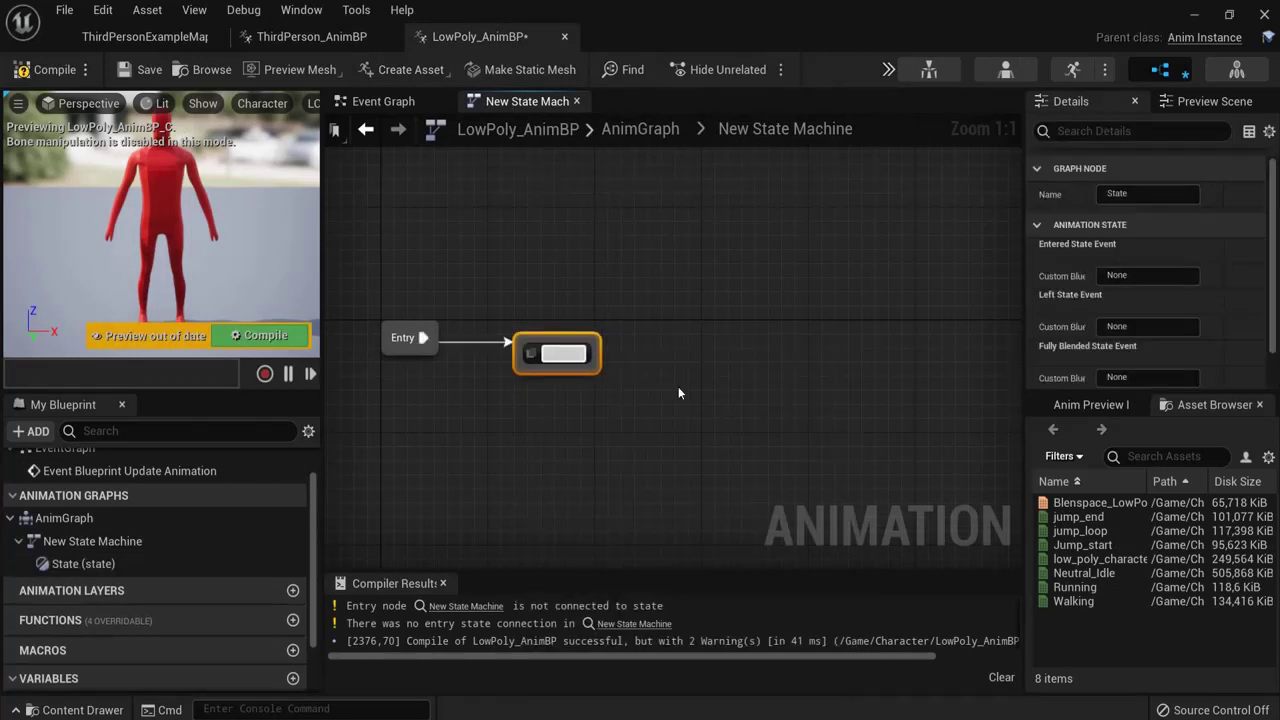
key(Return)
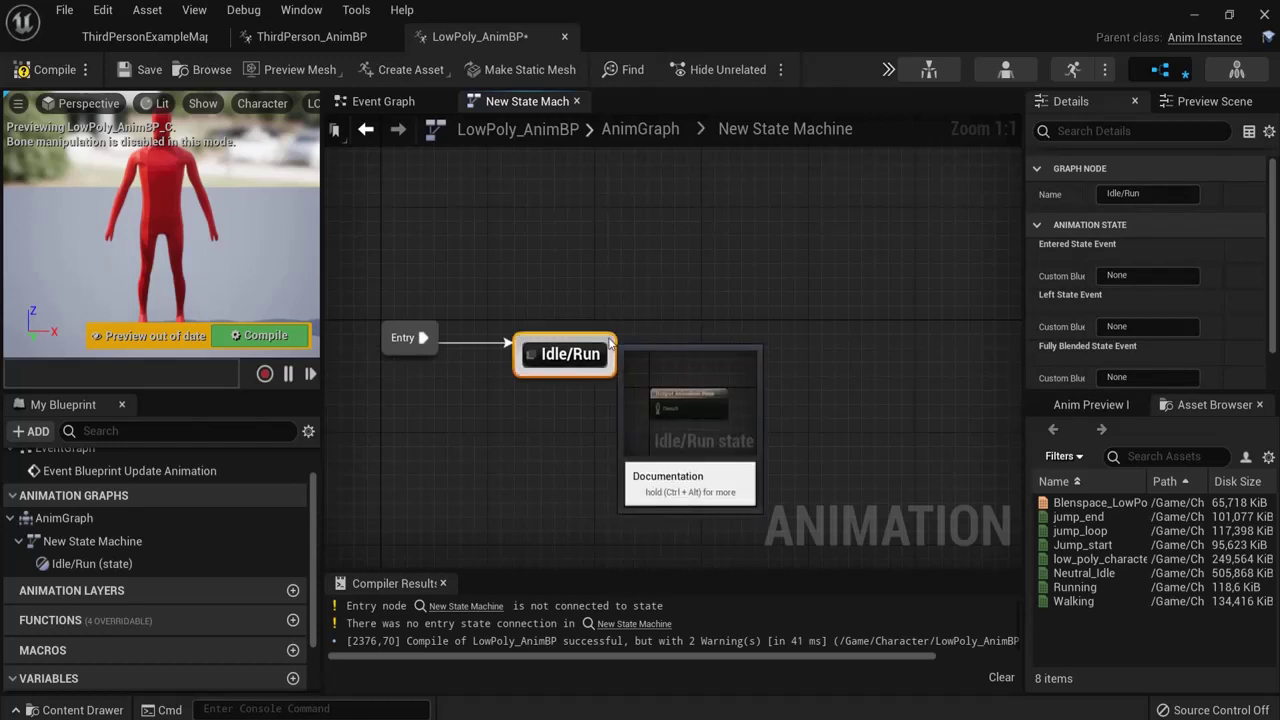
Step: Create a state named Jump Start with a transition leading to it from Idle/Run
drag(613, 345, 716, 249)
click(745, 293)
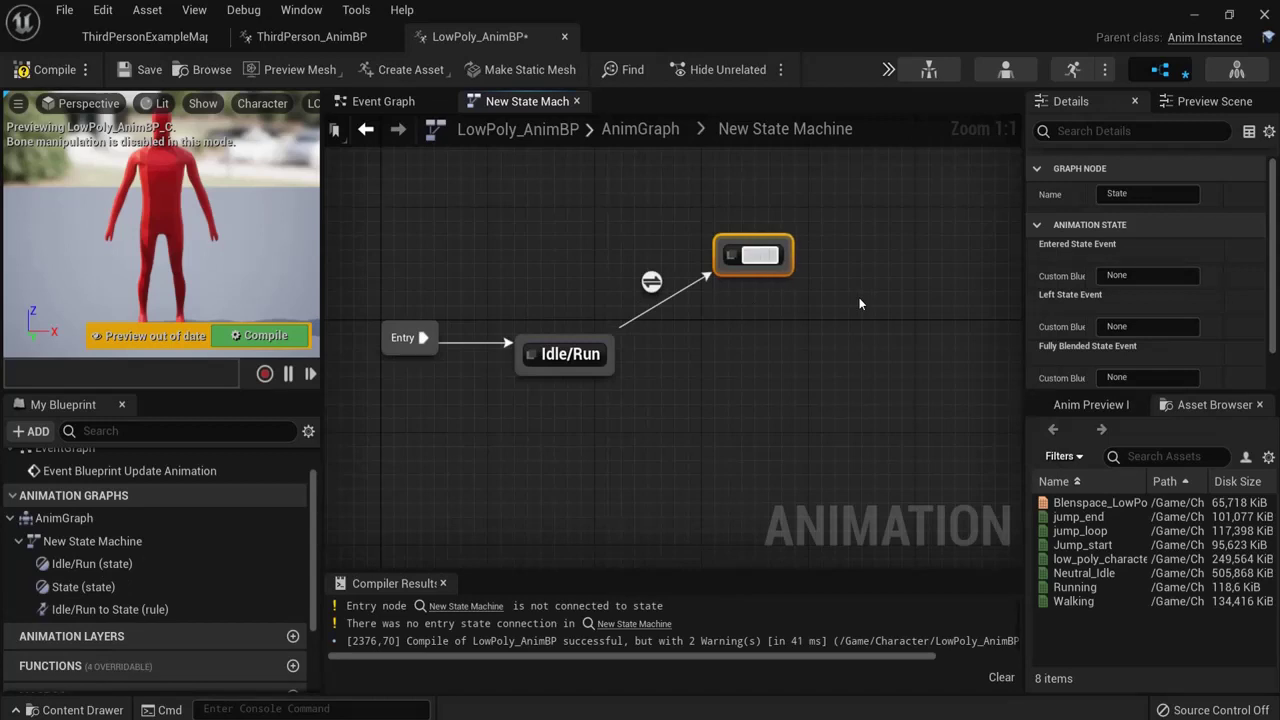
text(Jump Start)
key(Return)
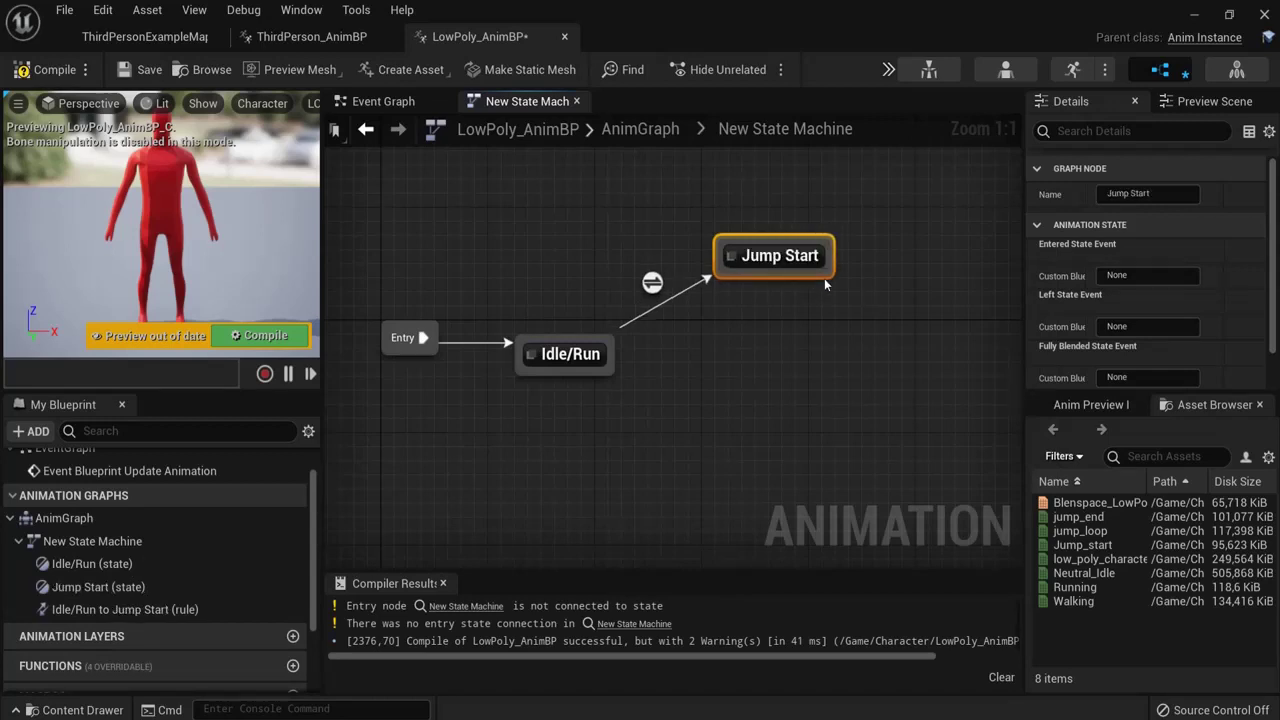
Step: Create a state named Jump Loop with a transition leading to it from Jump Start
drag(825, 283, 897, 360)
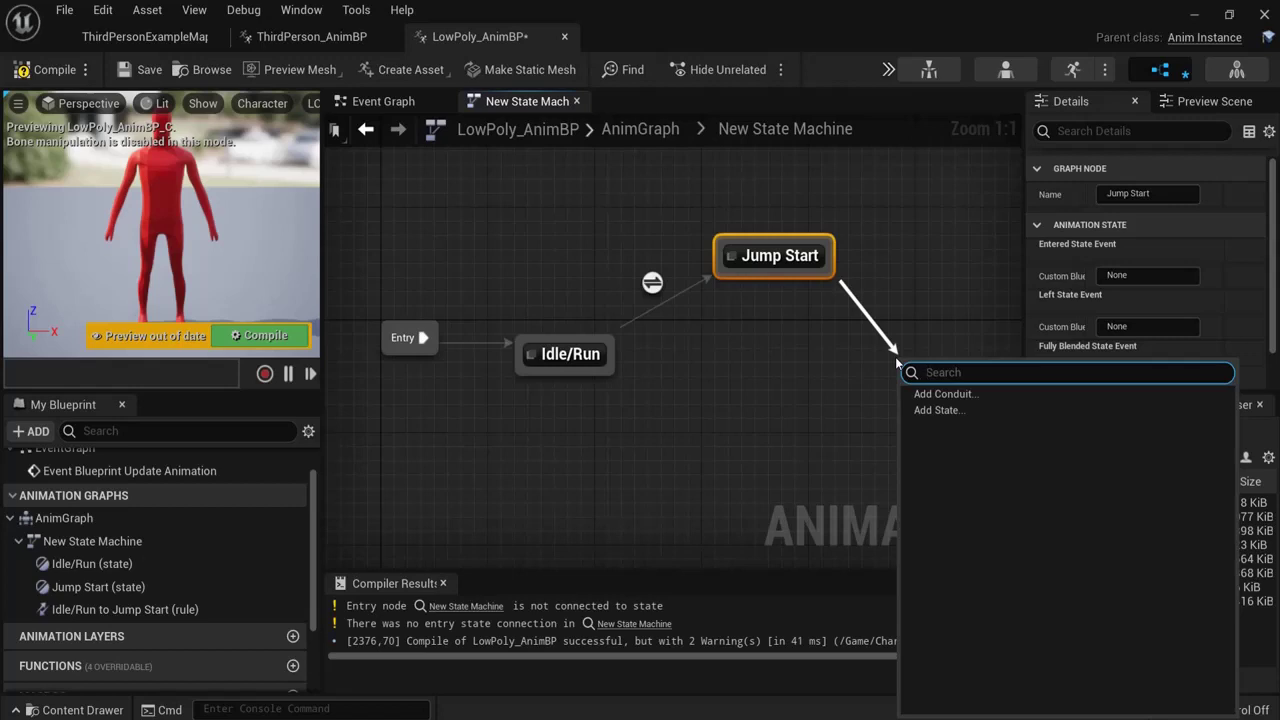
click(915, 406)
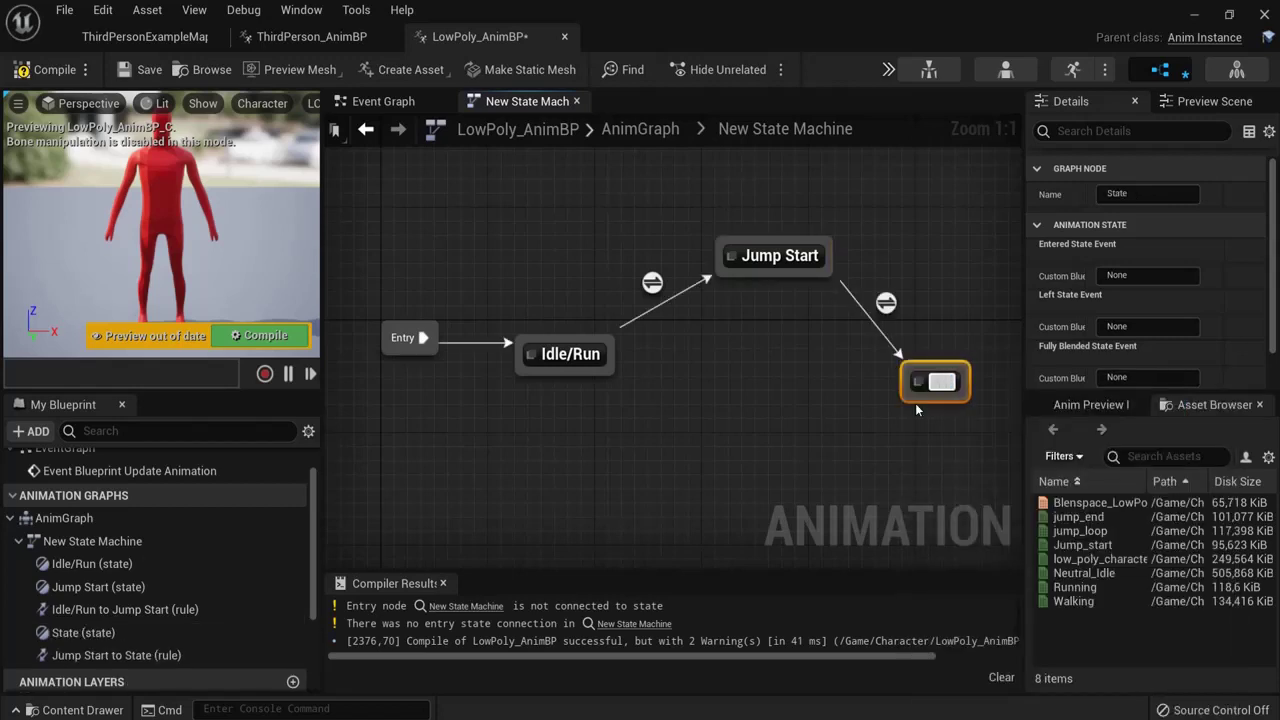
text(Jump Loop)
key(Return)
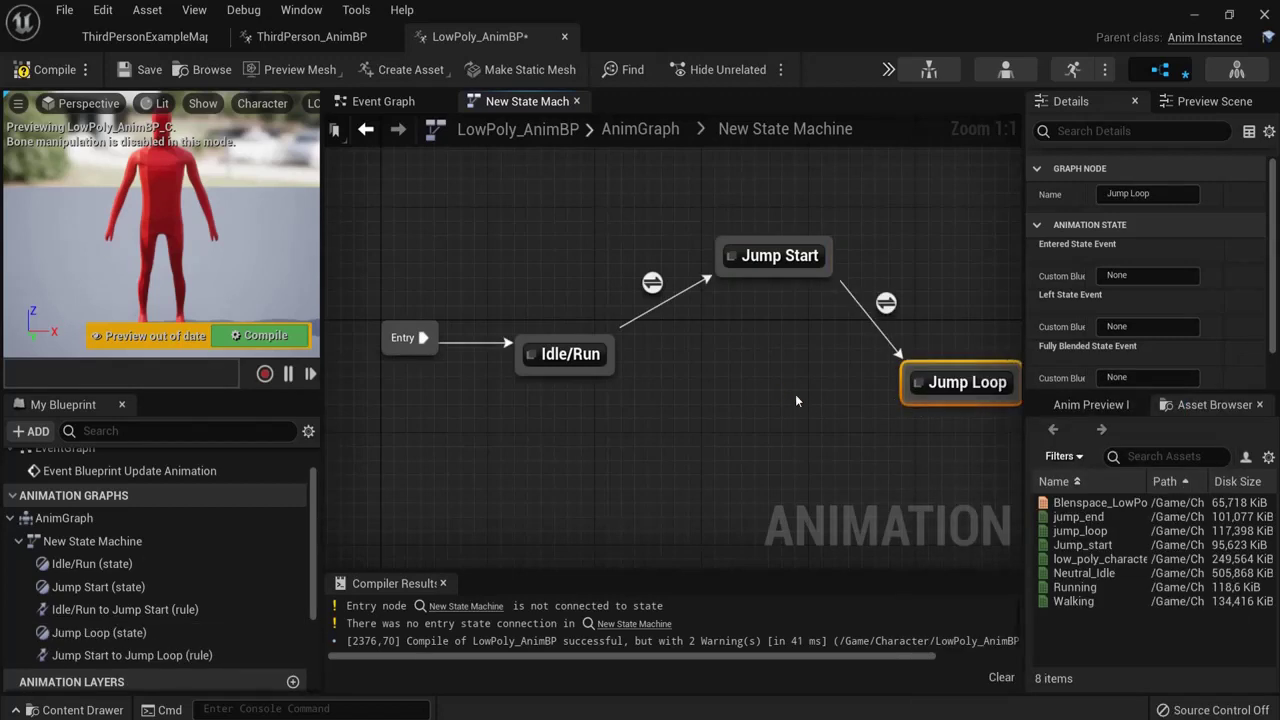
Step: Create a state named Jump End with a transition leading to it from Jump Loop
drag(920, 410, 896, 413)
drag(847, 455, 849, 452)
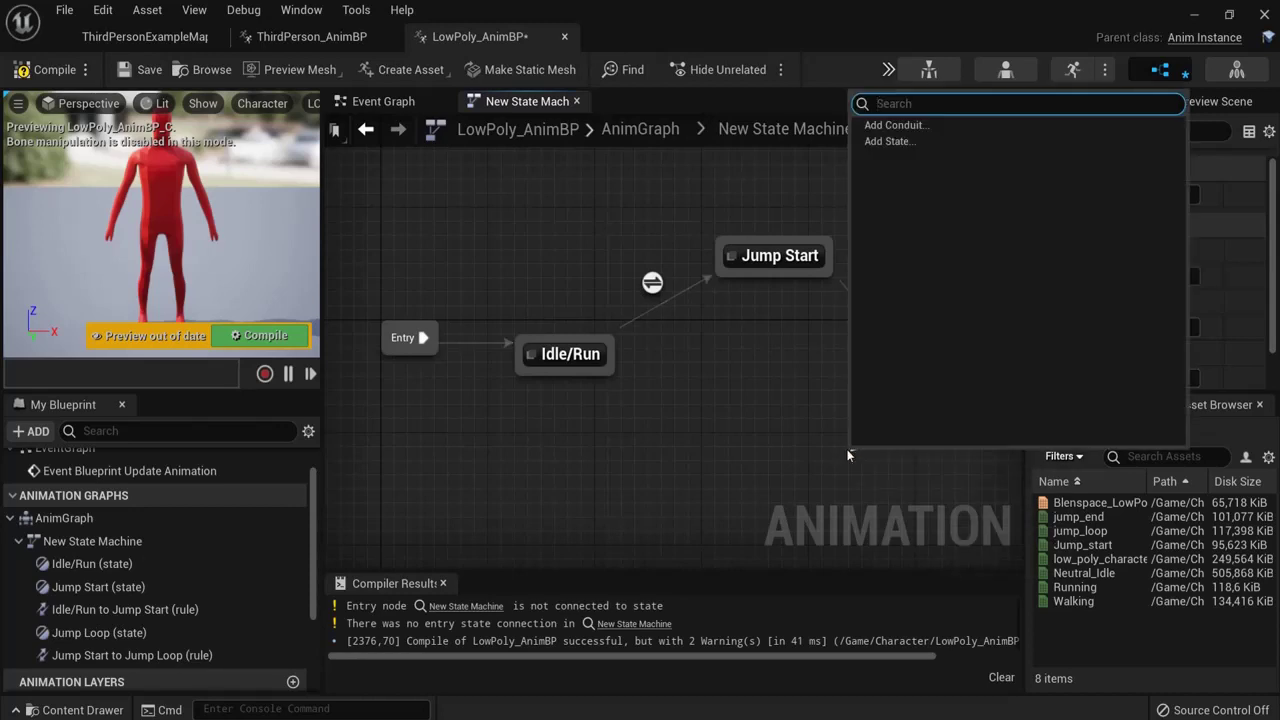
click(865, 141)
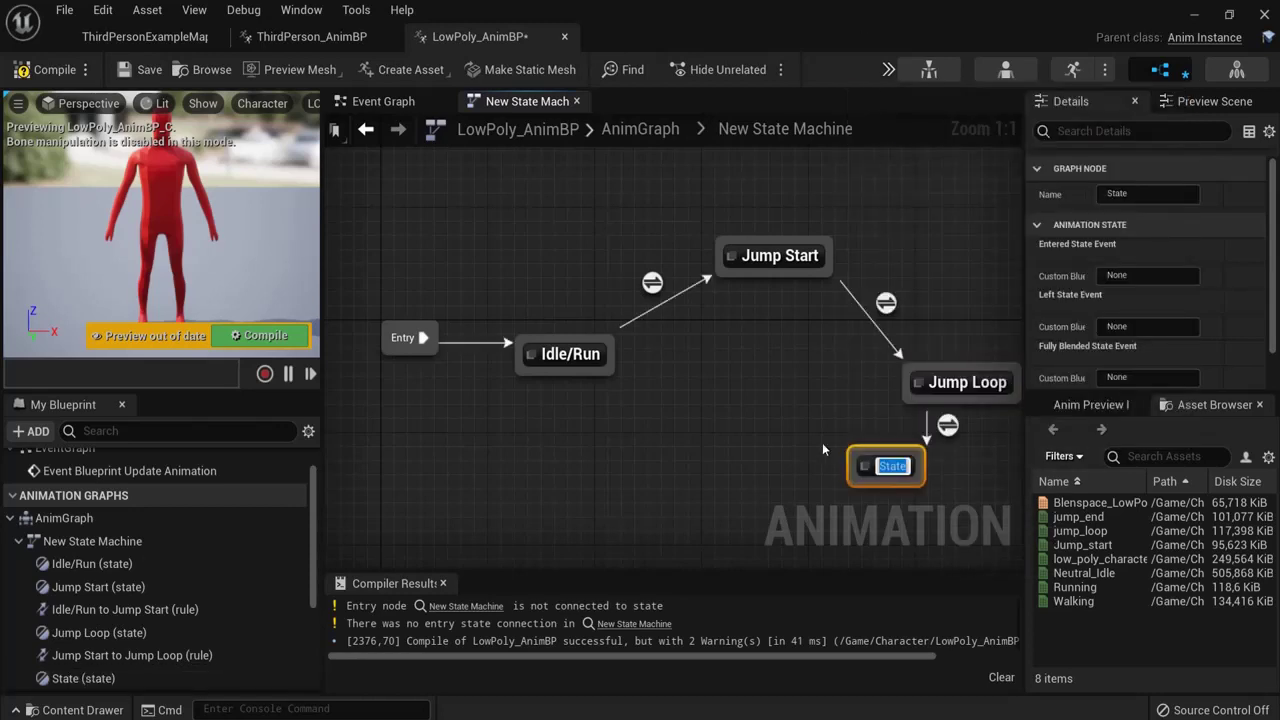
text(Jump End)
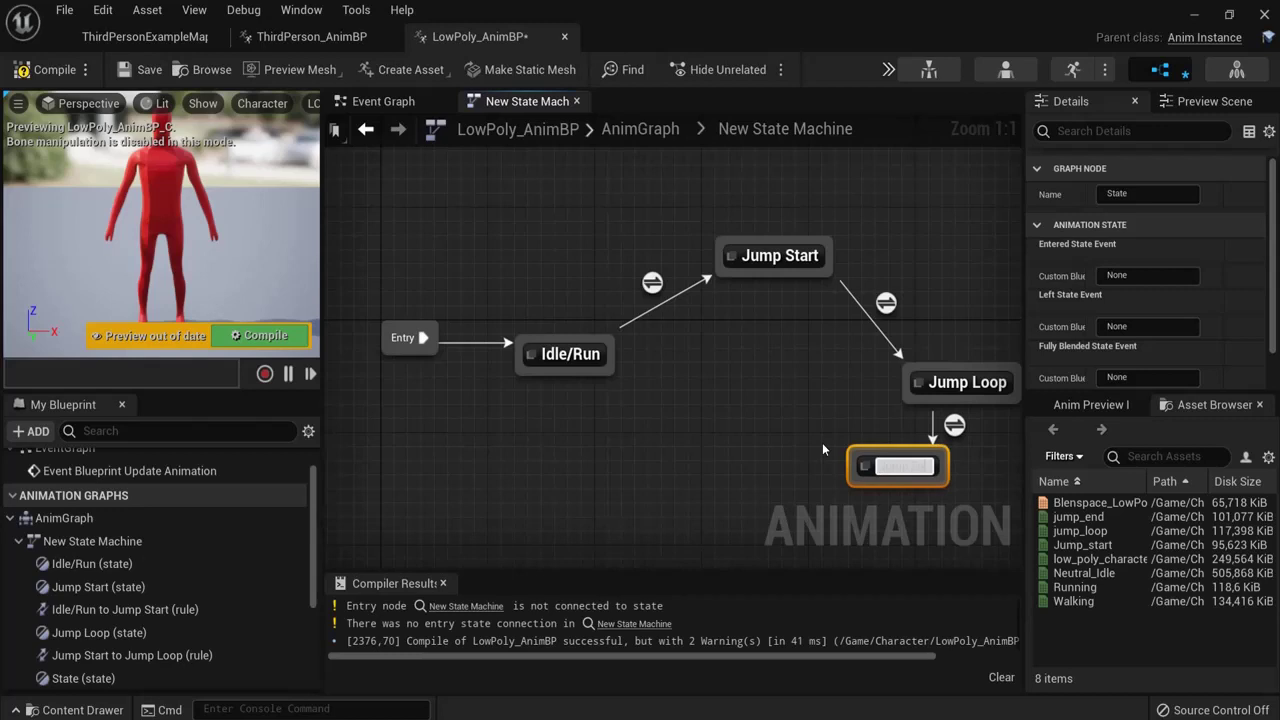
key(Return)
Step: Reposition Jump End below Jump Start and add a transition from it back to Idle/Run
drag(887, 467, 620, 360)
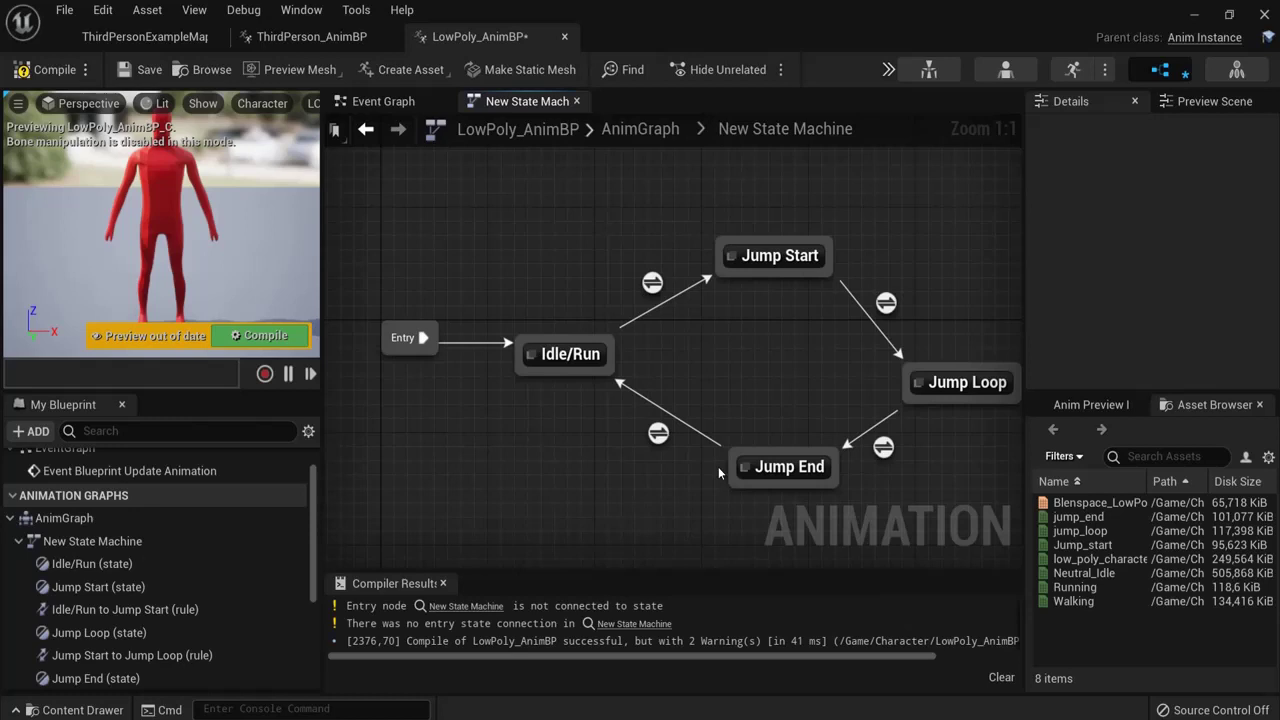
click(564, 359)
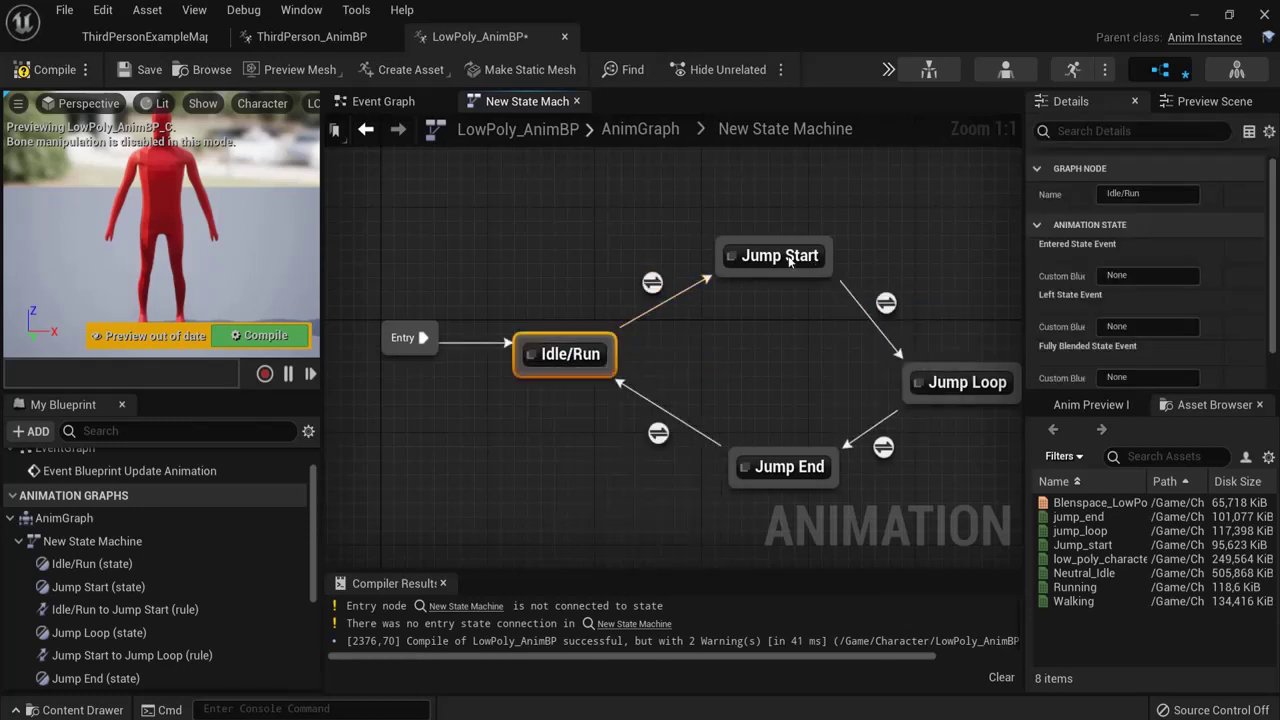
click(474, 271)
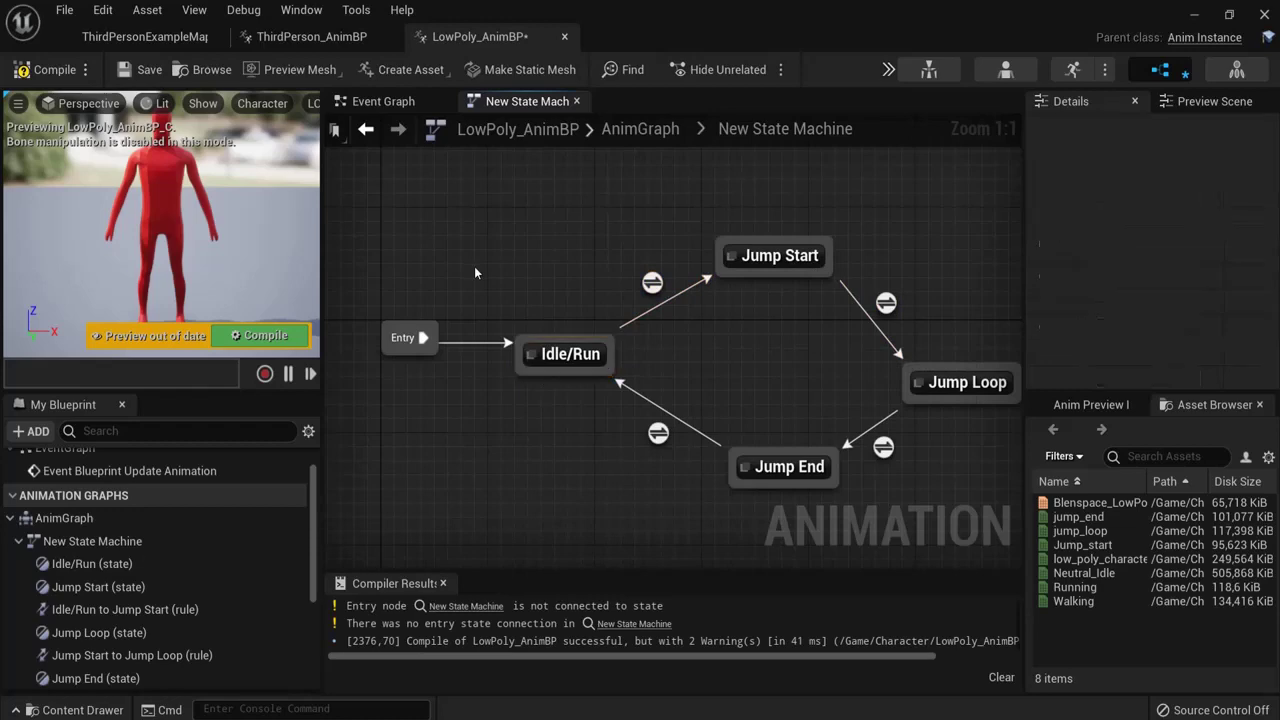
Step: Open LowPoly_AnimBP's Idle/Run state and examine the node setup of the matching Idle/Run state in ThirdPerson_AnimBP
double_click(567, 354)
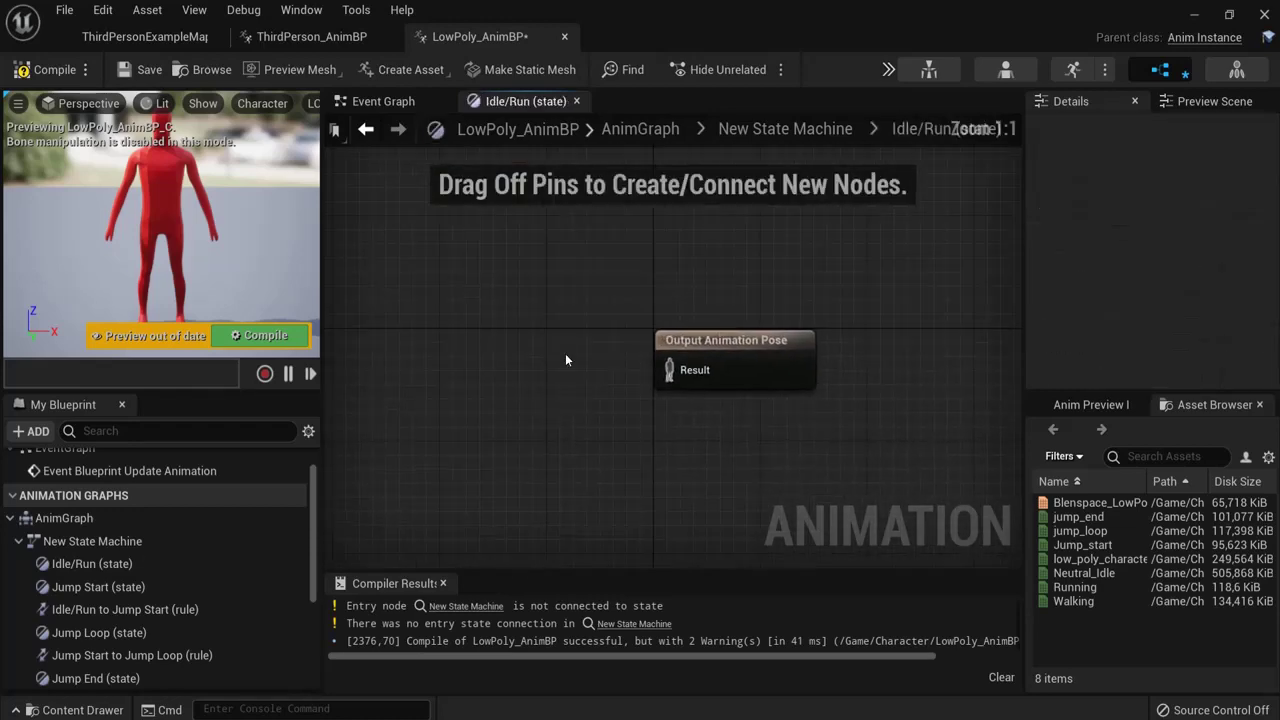
click(311, 36)
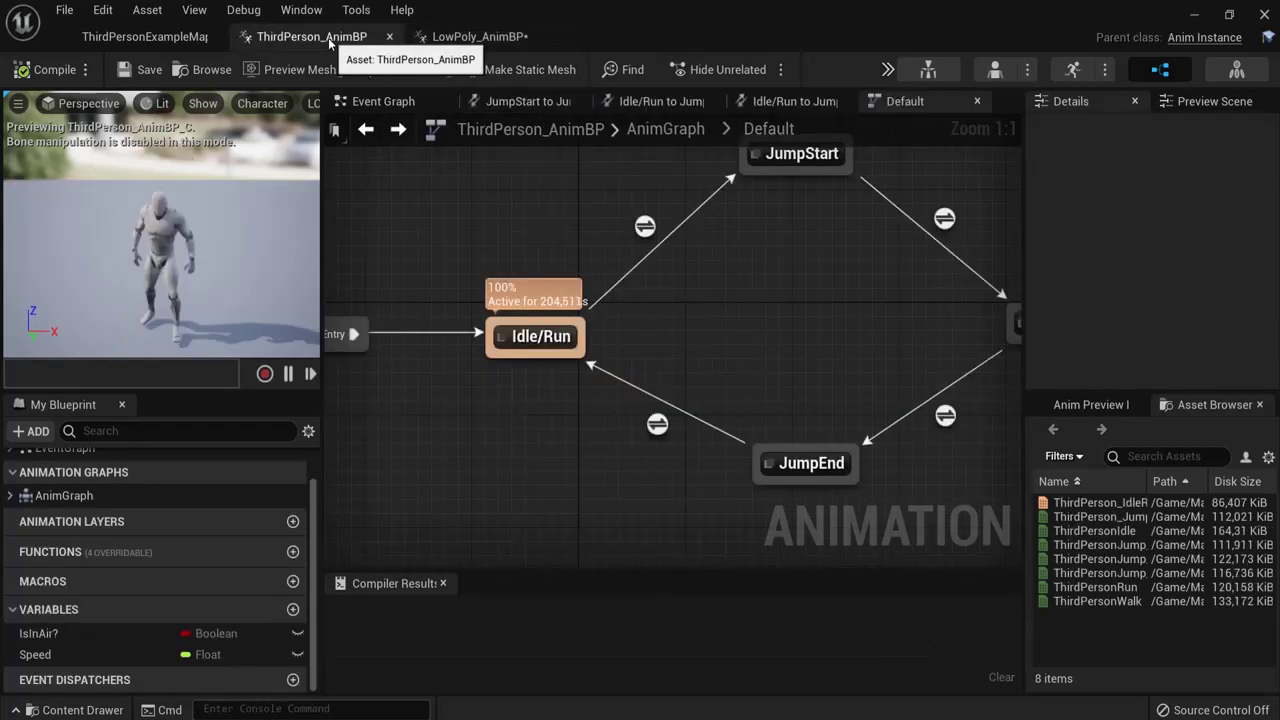
double_click(522, 338)
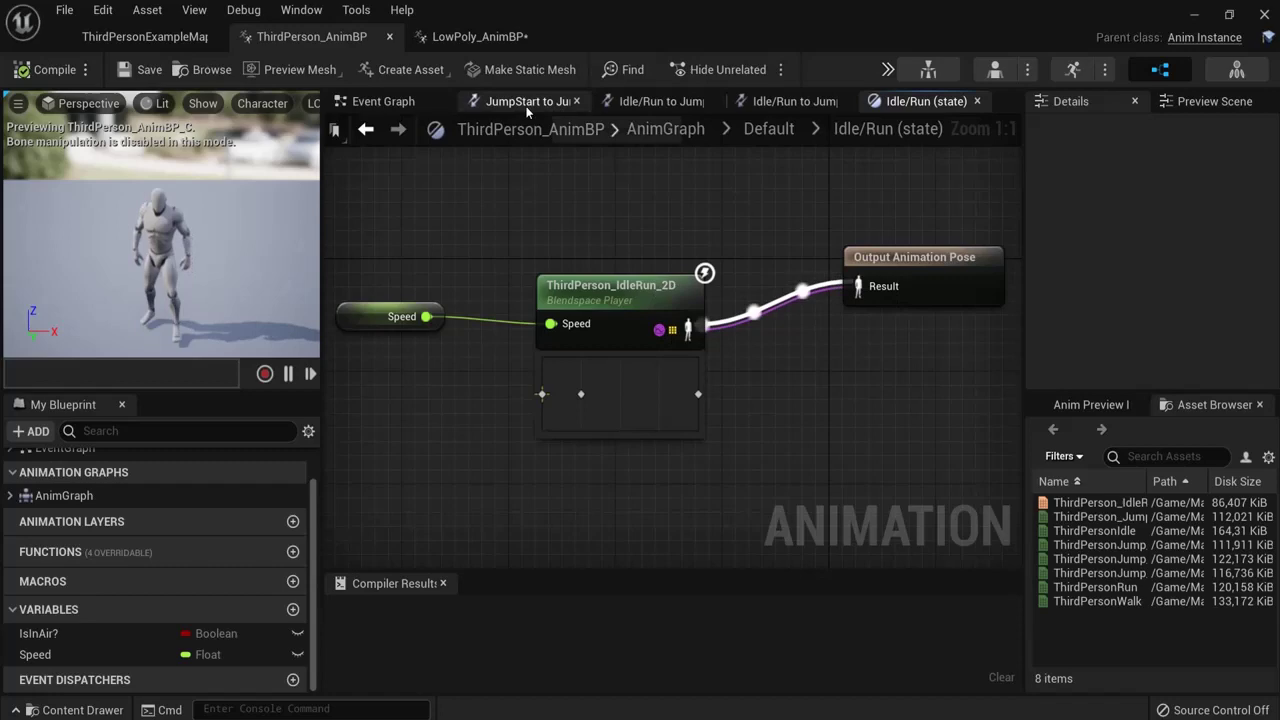
Step: In LowPoly_AnimBP's Idle/Run state, add the Blenspace_LowPoly_Character player and connect it to the Output Animation Pose result
click(478, 36)
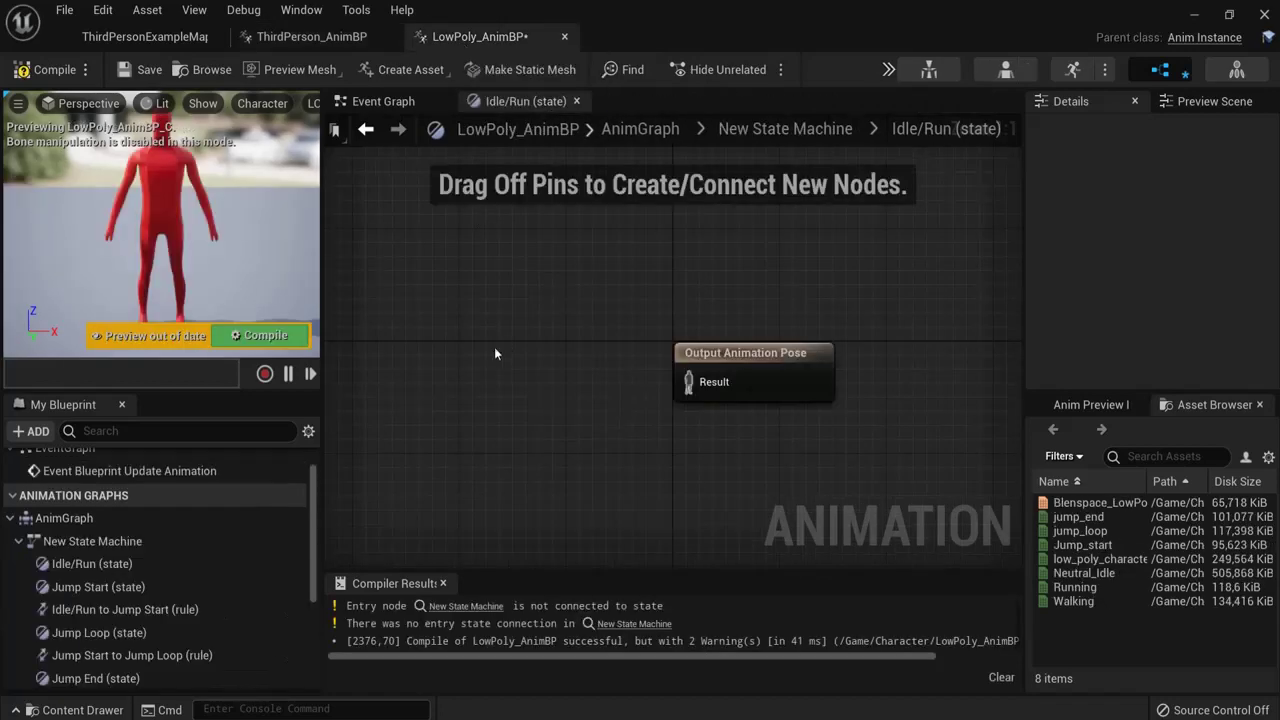
right_click(457, 388)
key(Escape)
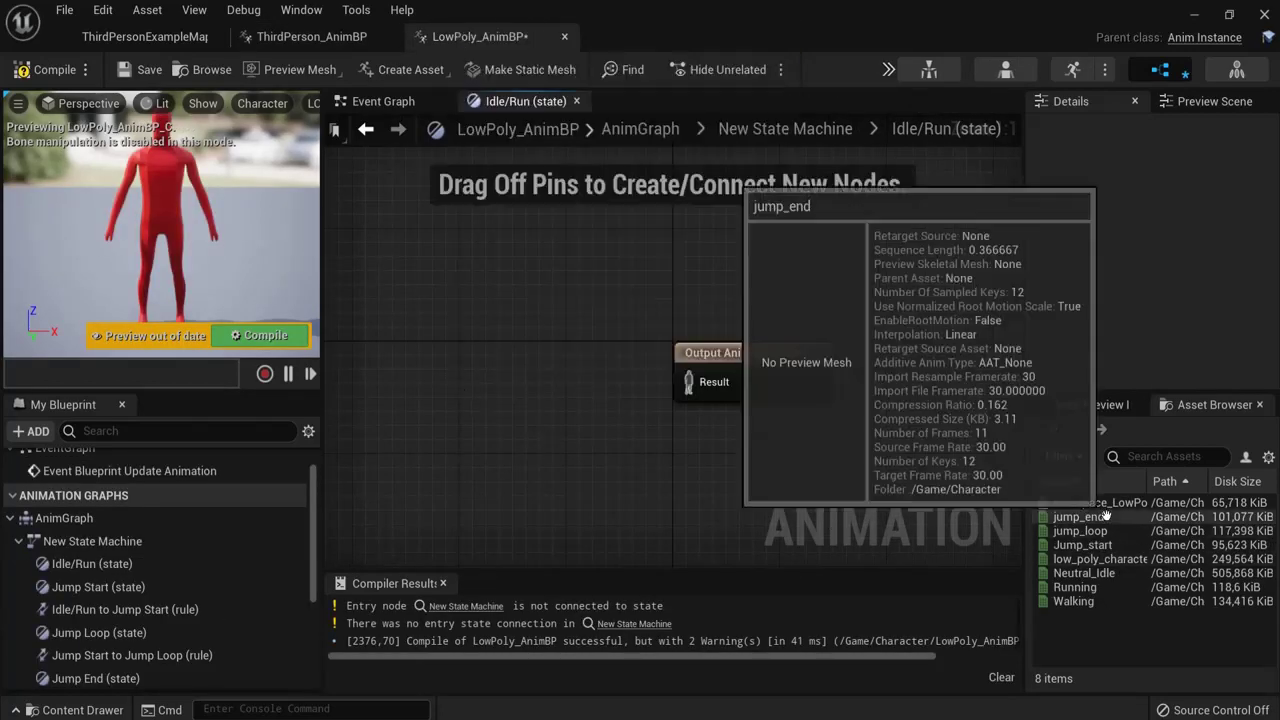
click(1088, 404)
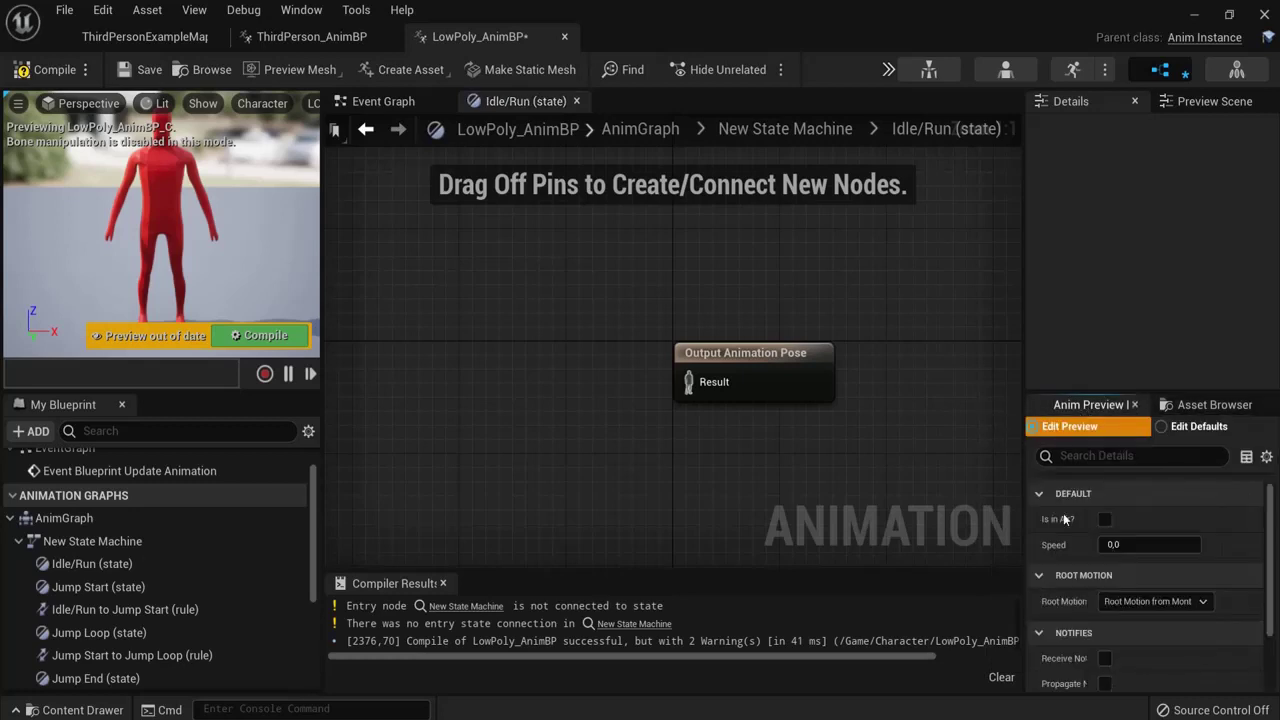
click(1195, 404)
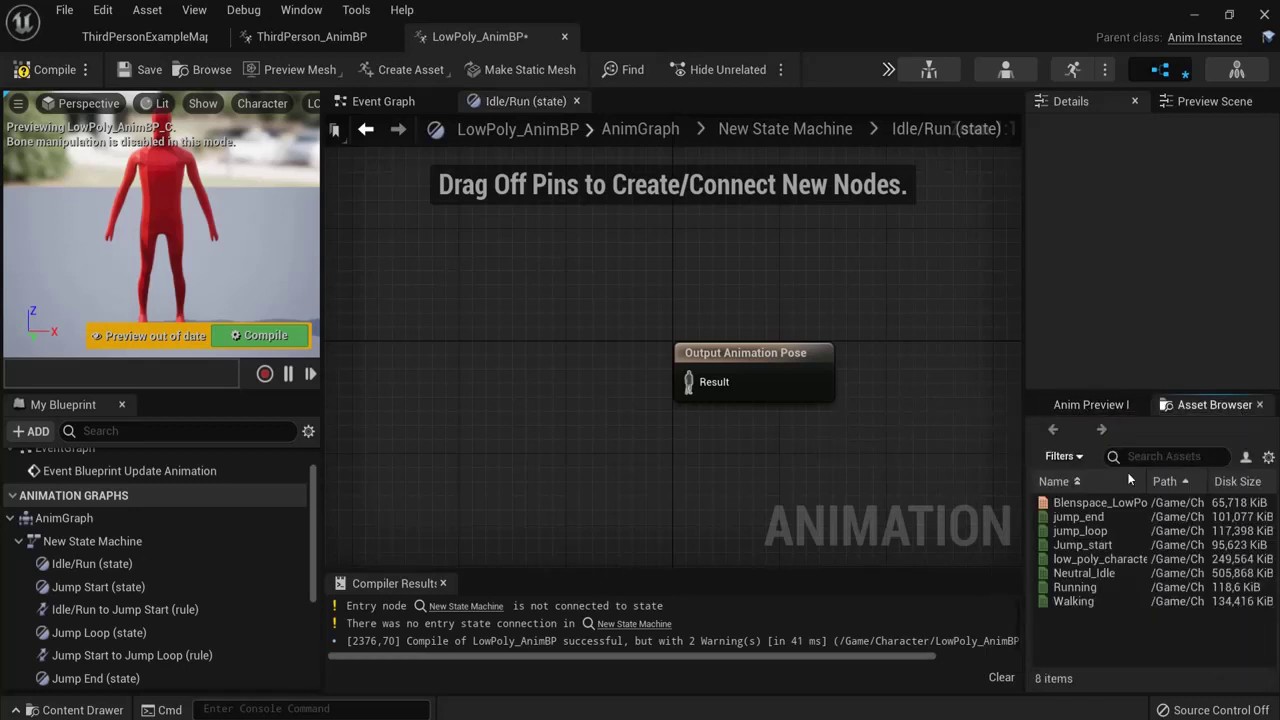
drag(1098, 503, 472, 363)
right_drag(472, 363, 791, 363)
drag(791, 363, 686, 335)
drag(772, 392, 912, 380)
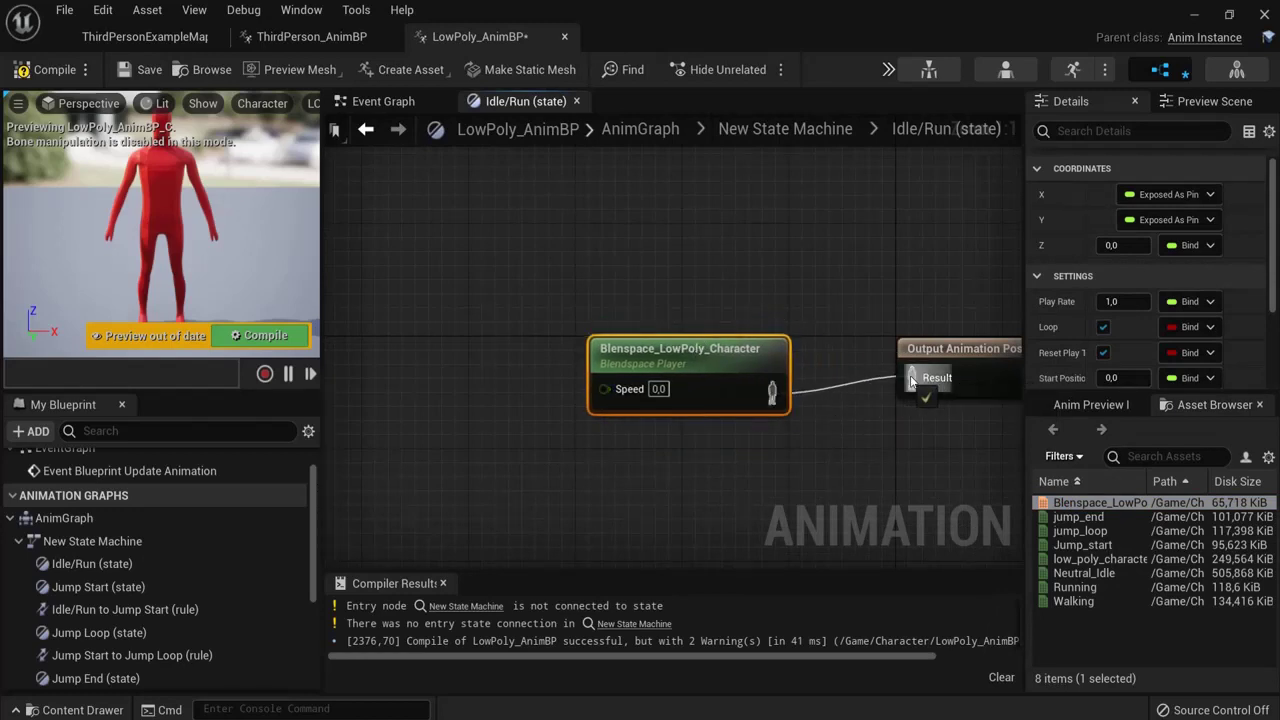
Step: Add a getter for the Speed variable, connect it to the blend space's Speed input, and compile the blueprint
scroll(208, 537, down, 5)
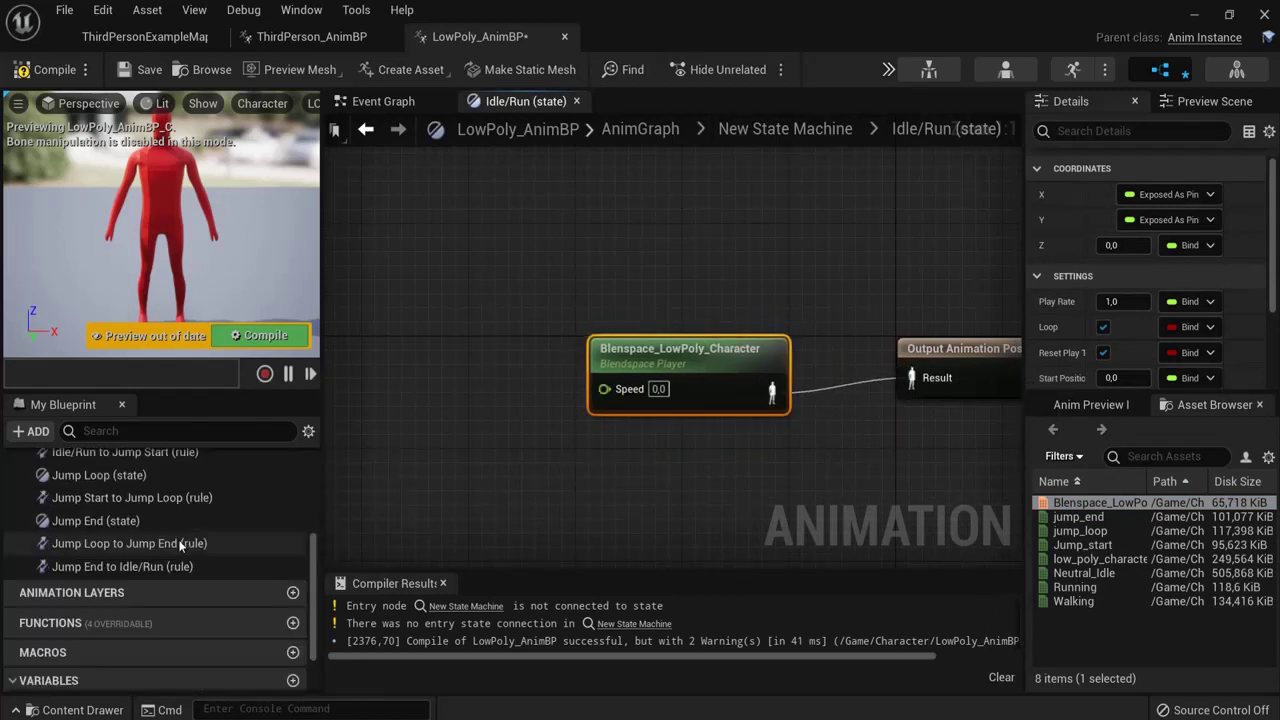
drag(47, 651, 455, 408)
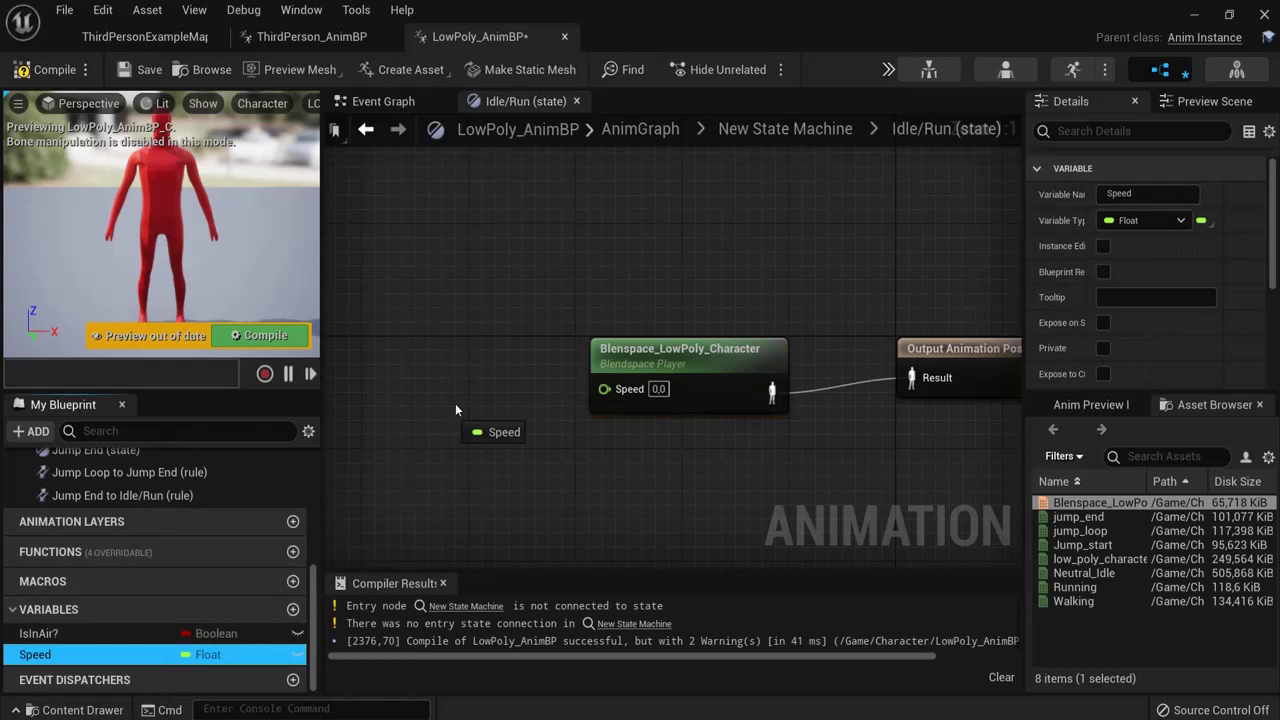
drag(410, 363, 410, 363)
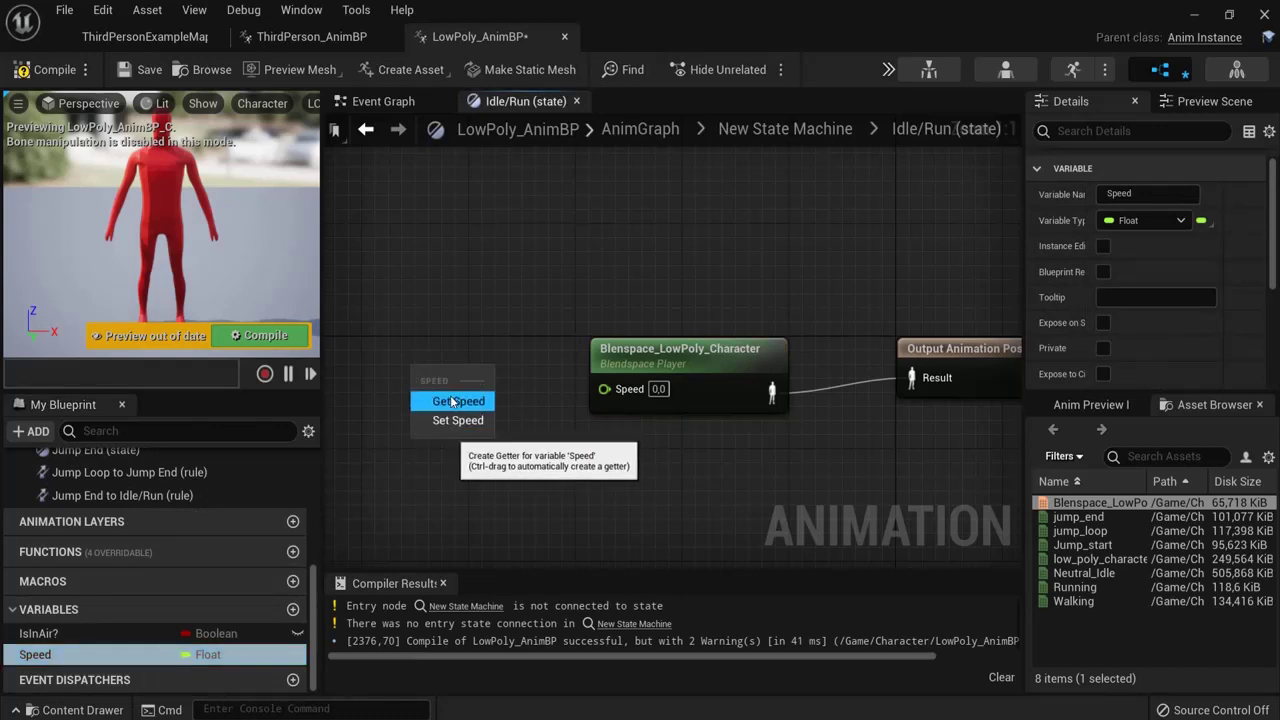
click(449, 400)
drag(603, 392, 604, 392)
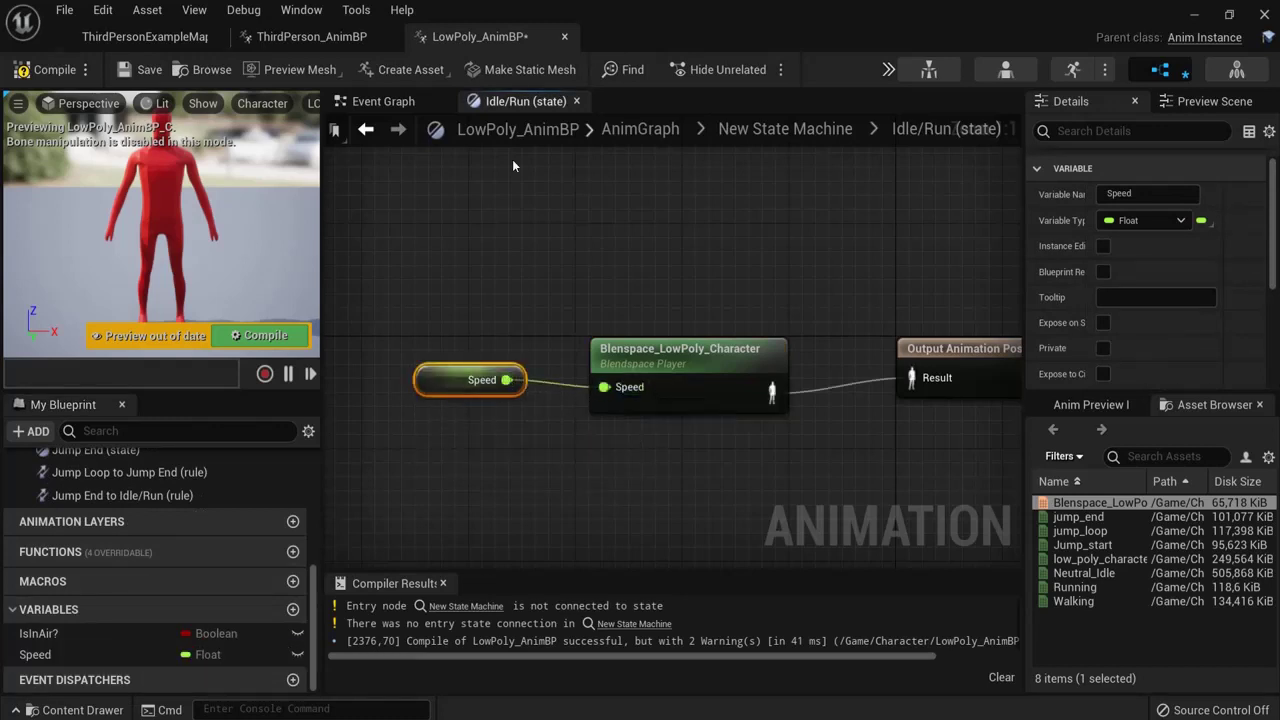
click(21, 72)
Step: Examine the JumpStart state's node setup in ThirdPerson_AnimBP and open the matching Jump Start state in LowPoly_AnimBP
click(305, 36)
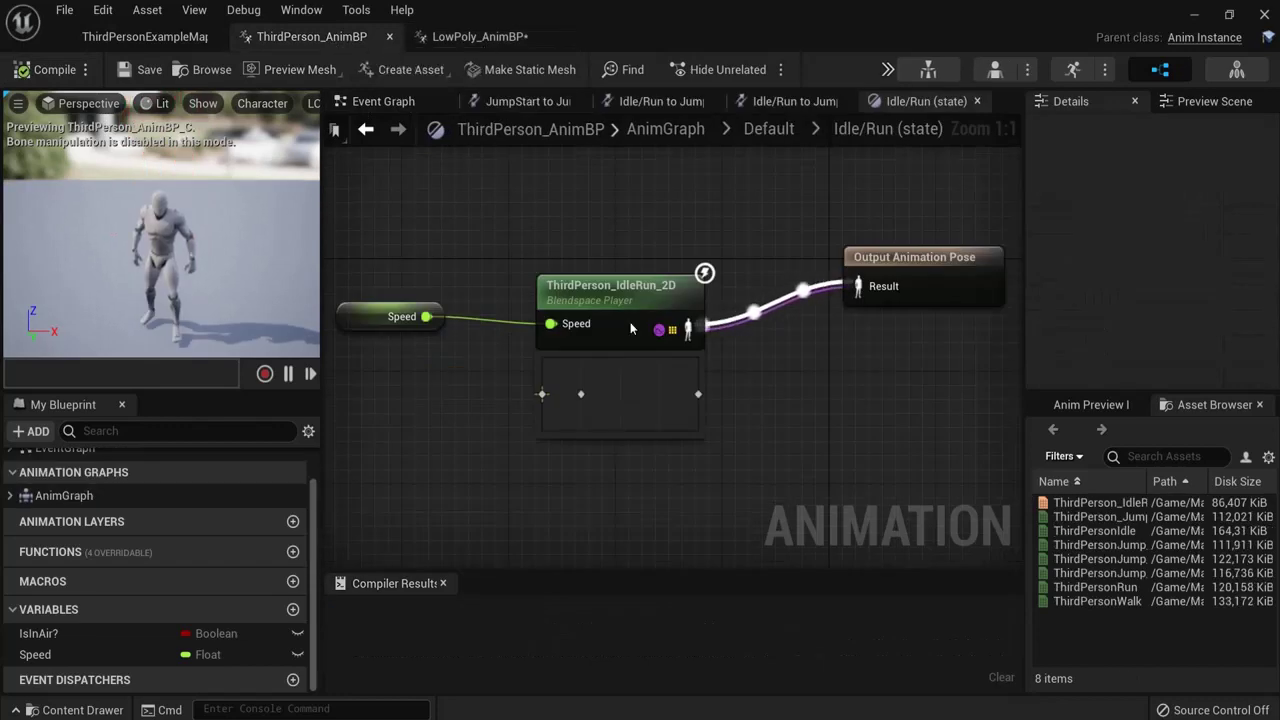
click(465, 36)
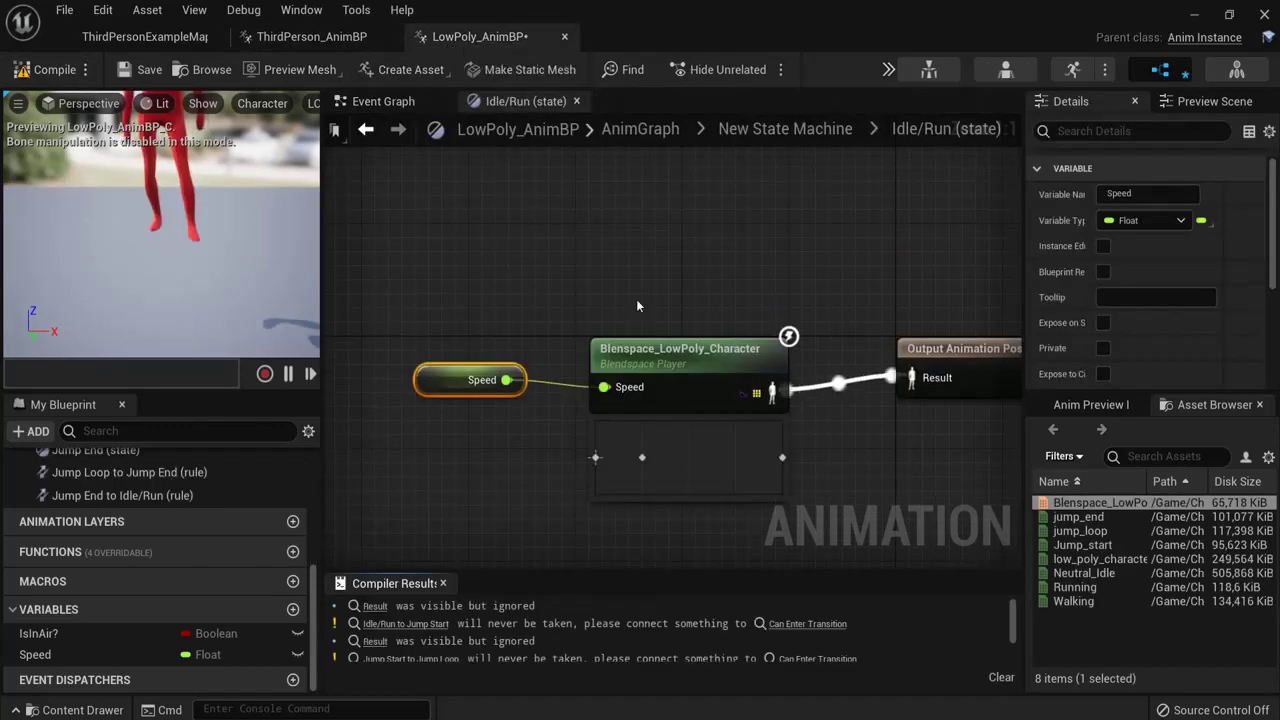
click(366, 129)
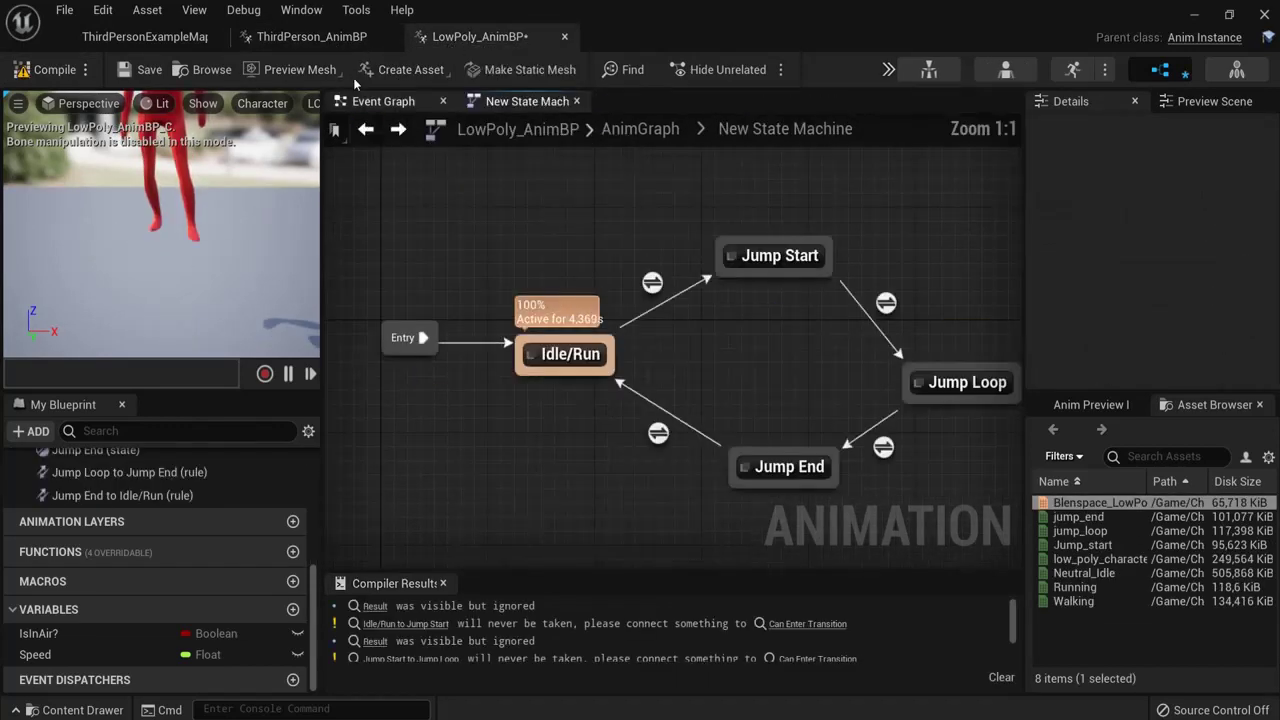
click(312, 36)
click(366, 129)
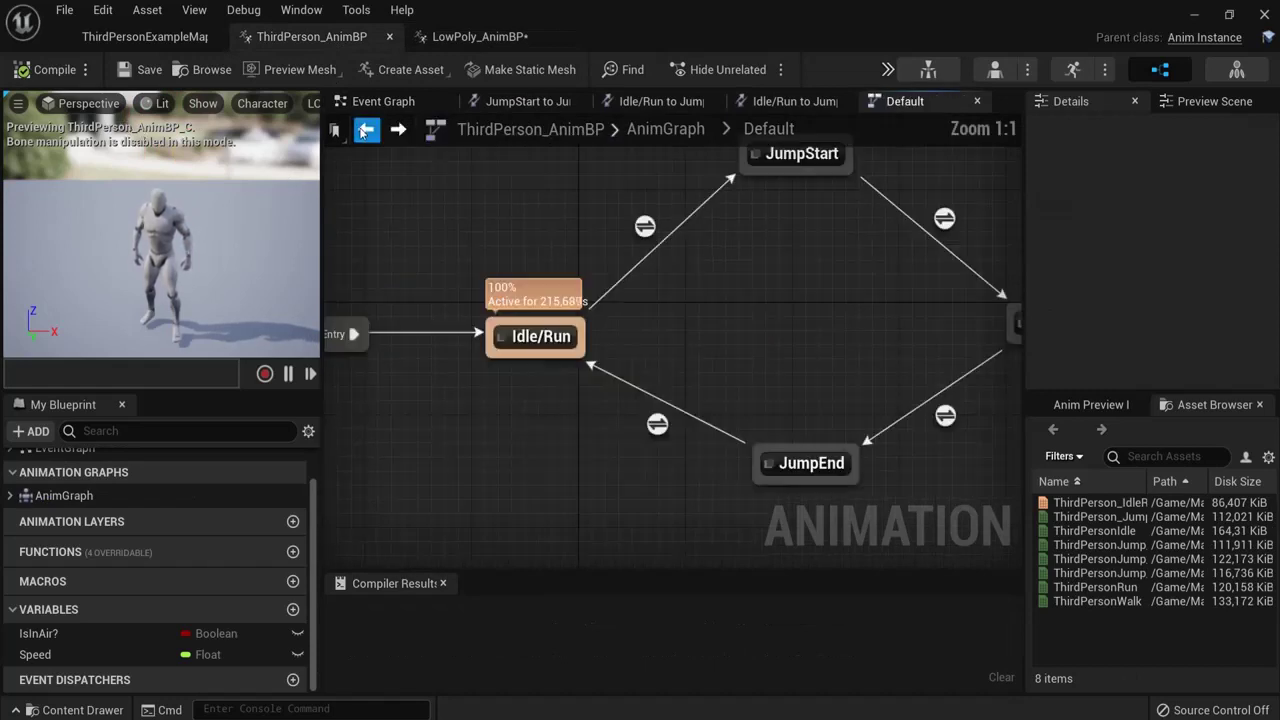
right_drag(811, 349, 640, 351)
double_click(631, 206)
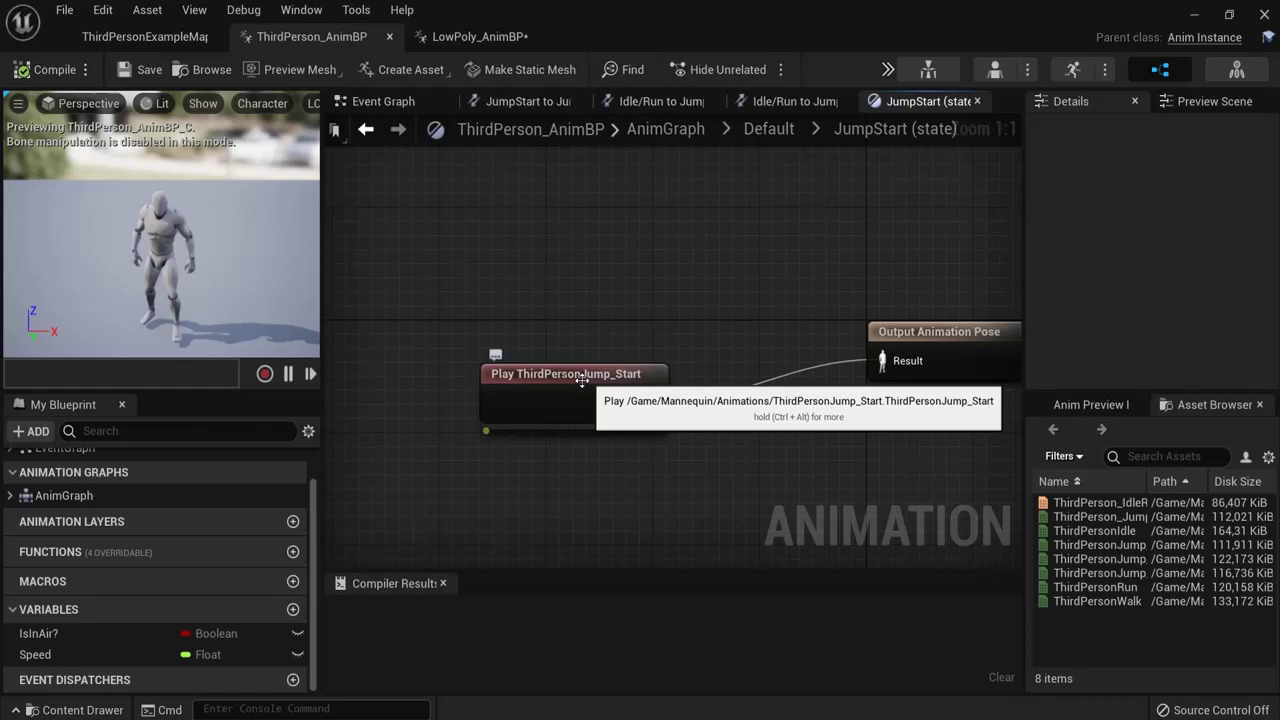
click(480, 36)
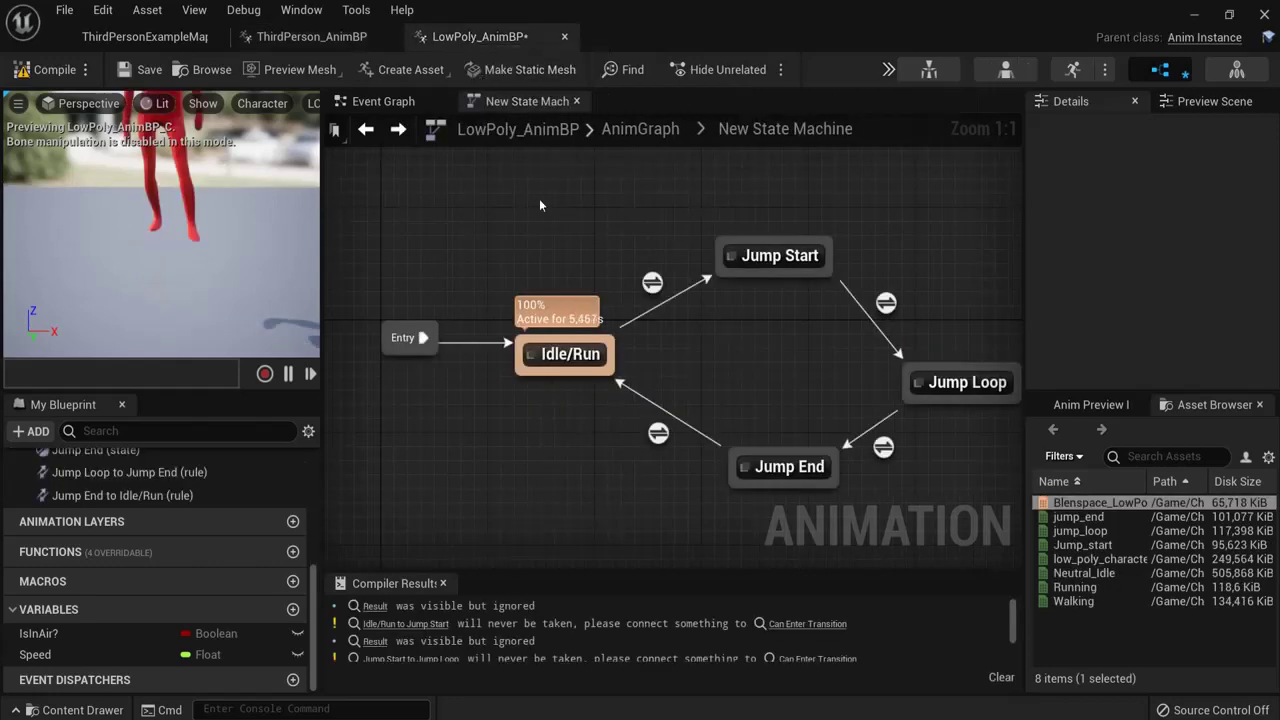
double_click(758, 255)
click(320, 36)
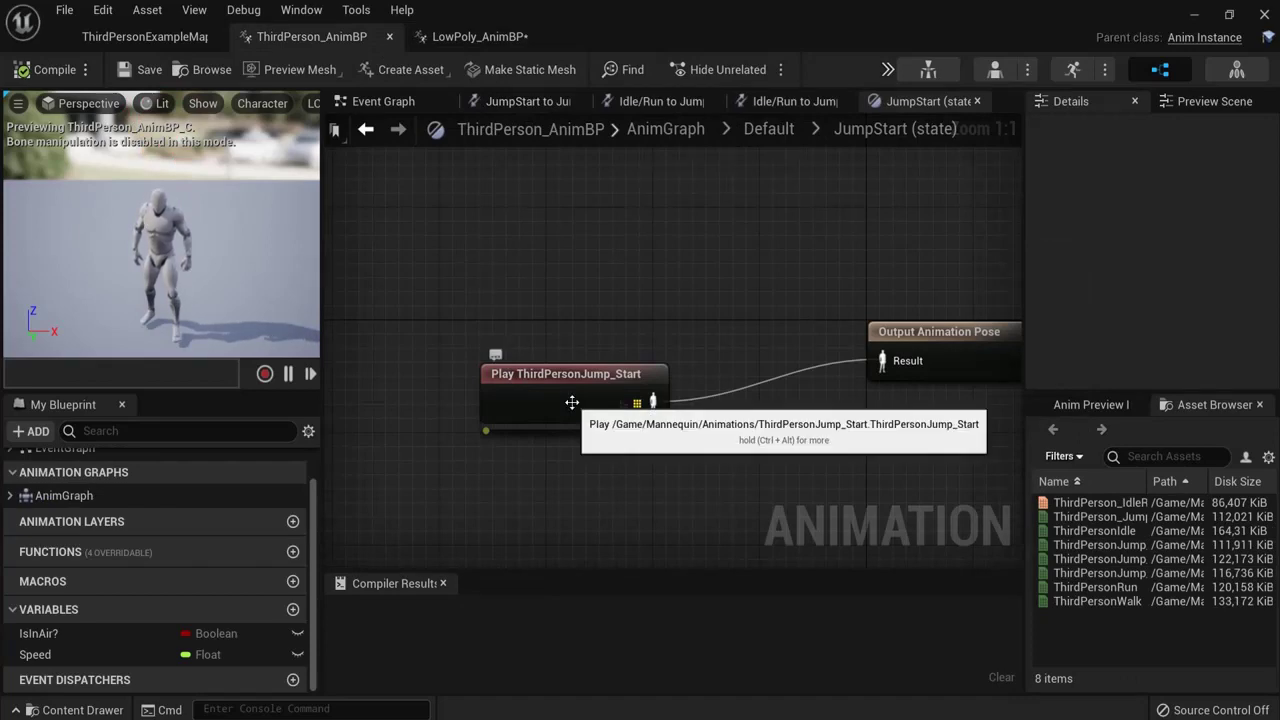
click(364, 130)
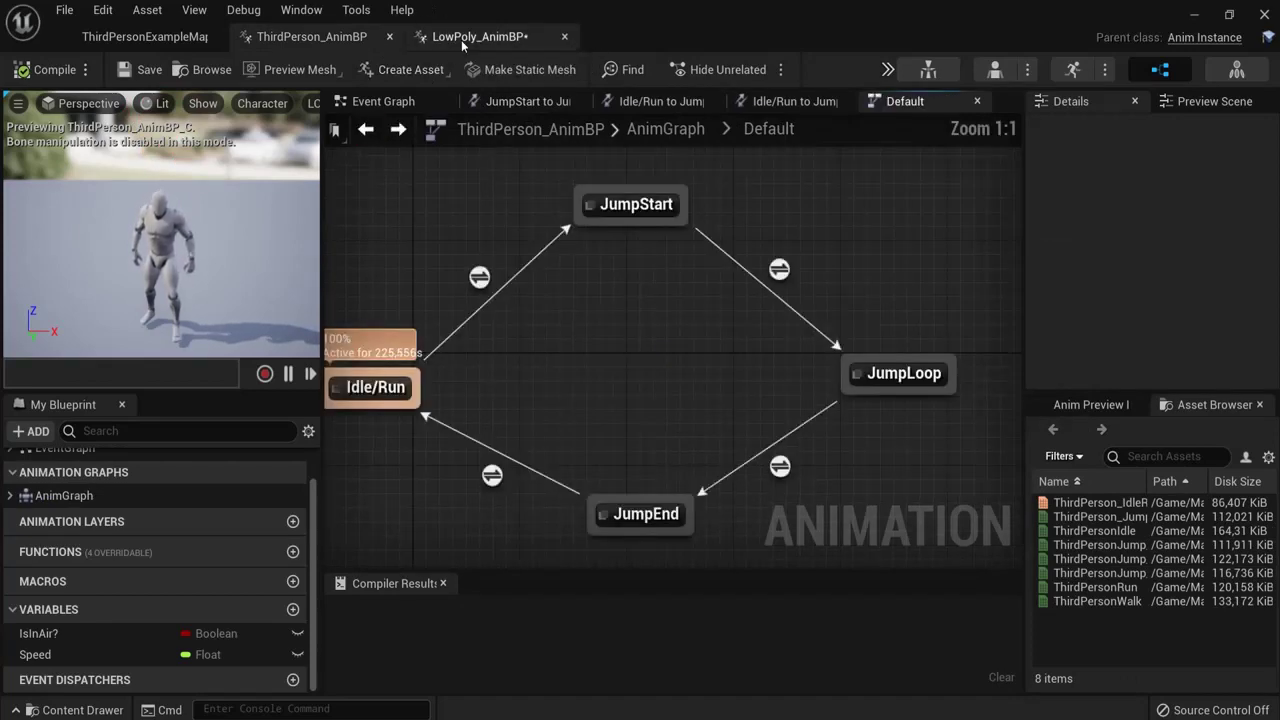
Step: In LowPoly_AnimBP's Jump Start state, add the Jump_start animation, connect it to the Output Animation Pose, and compile
click(461, 37)
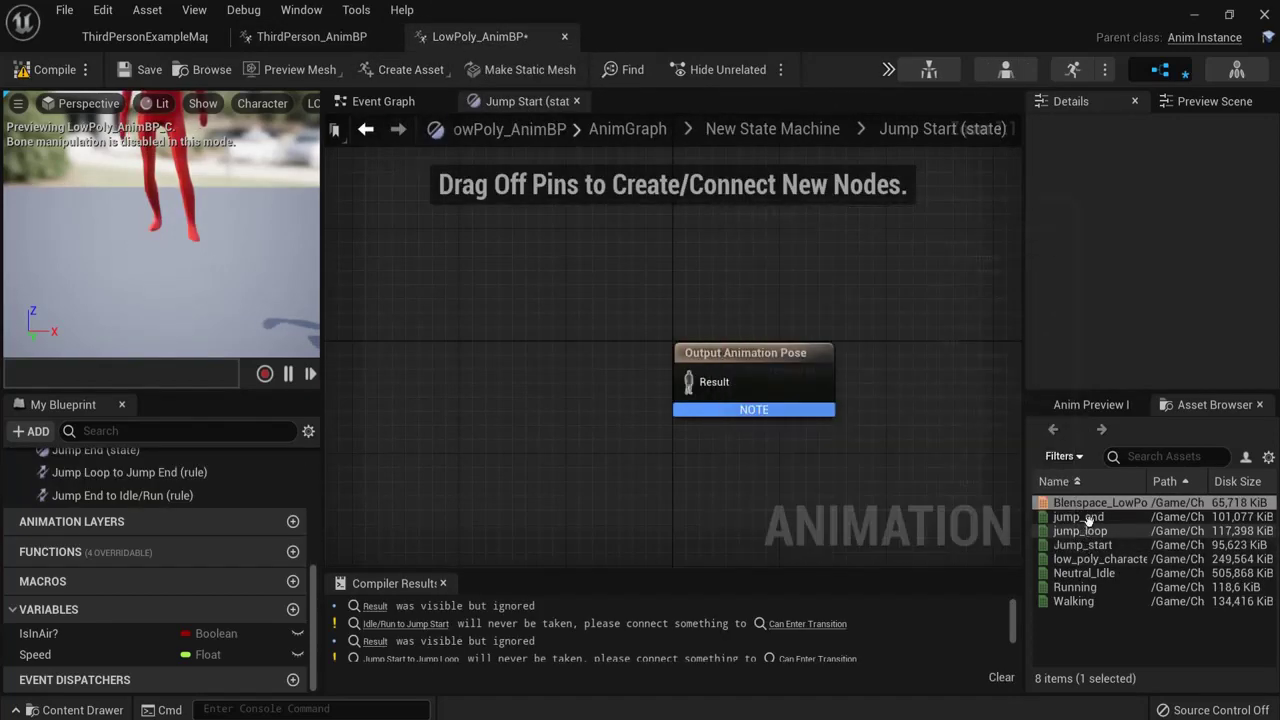
drag(1087, 545, 468, 388)
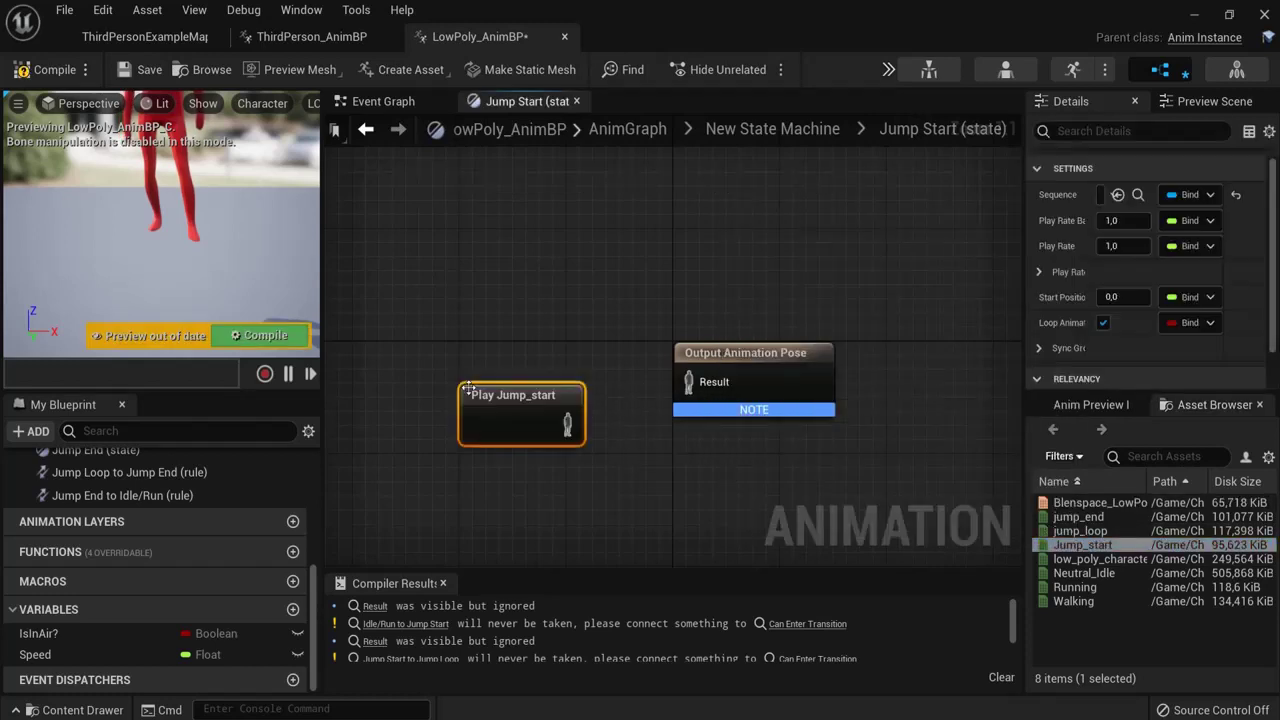
drag(566, 425, 688, 392)
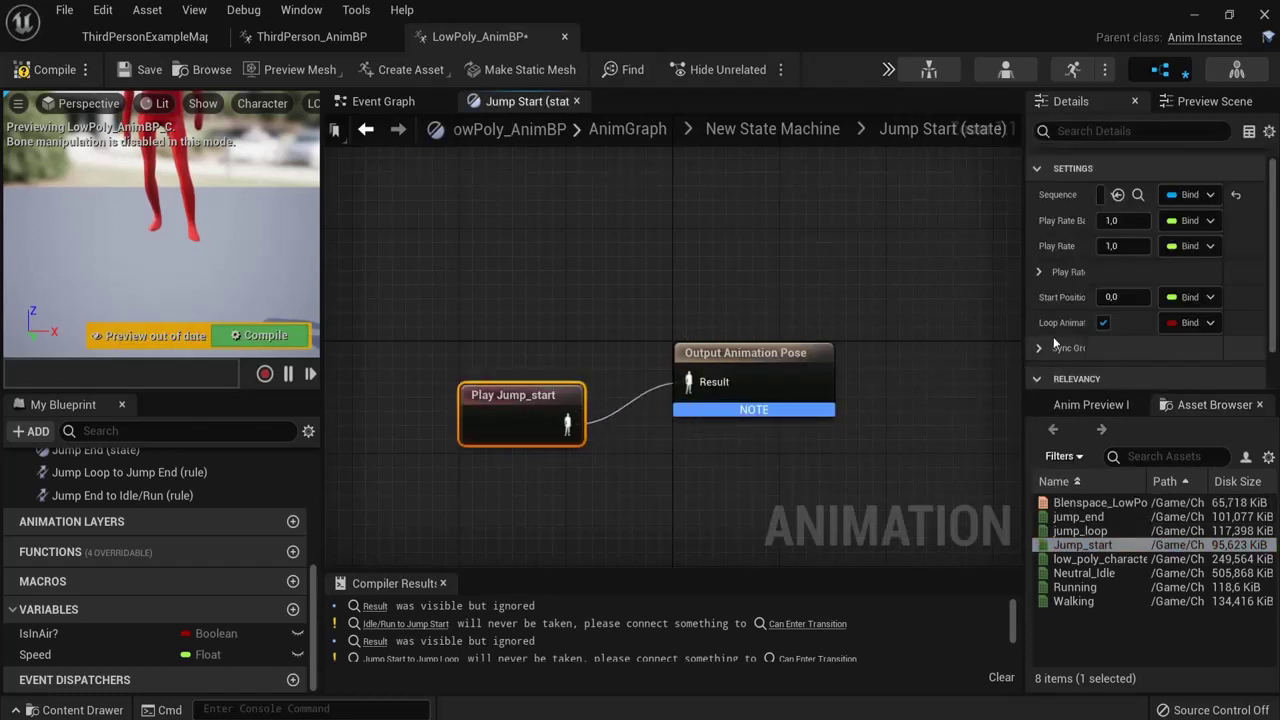
click(26, 70)
Step: In the Jump Loop state, add the jump_loop animation, connect it to the Output Animation Pose, and compile
click(366, 130)
double_click(940, 382)
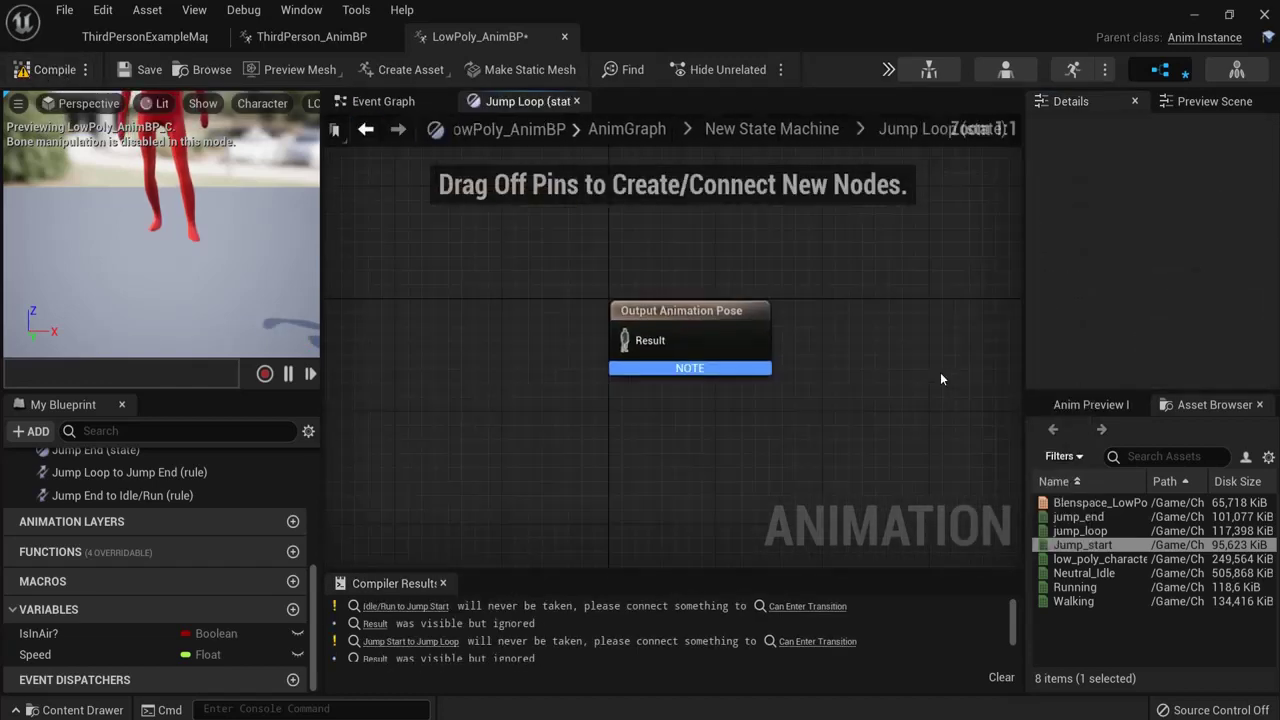
drag(1091, 542, 1057, 542)
drag(1062, 532, 530, 397)
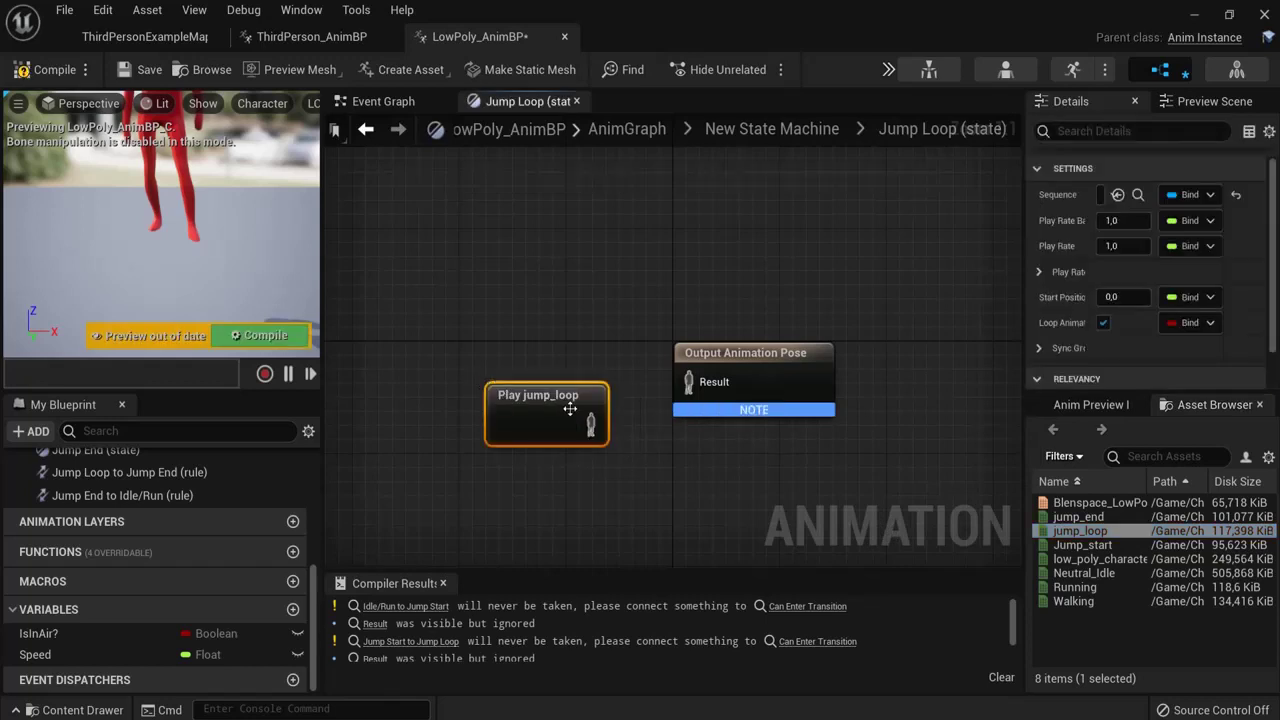
drag(590, 425, 700, 392)
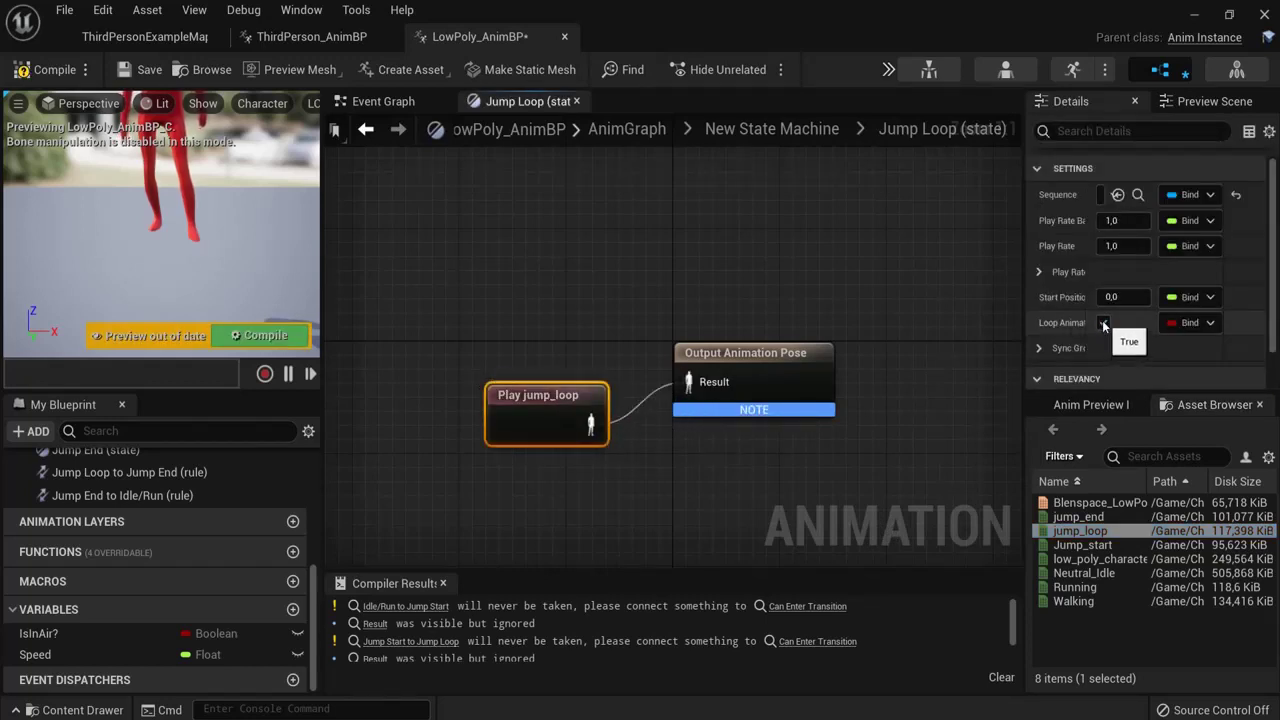
click(30, 69)
Step: In the Jump End state, add the jump_end animation, connect it to the Output Animation Pose, and compile
click(366, 128)
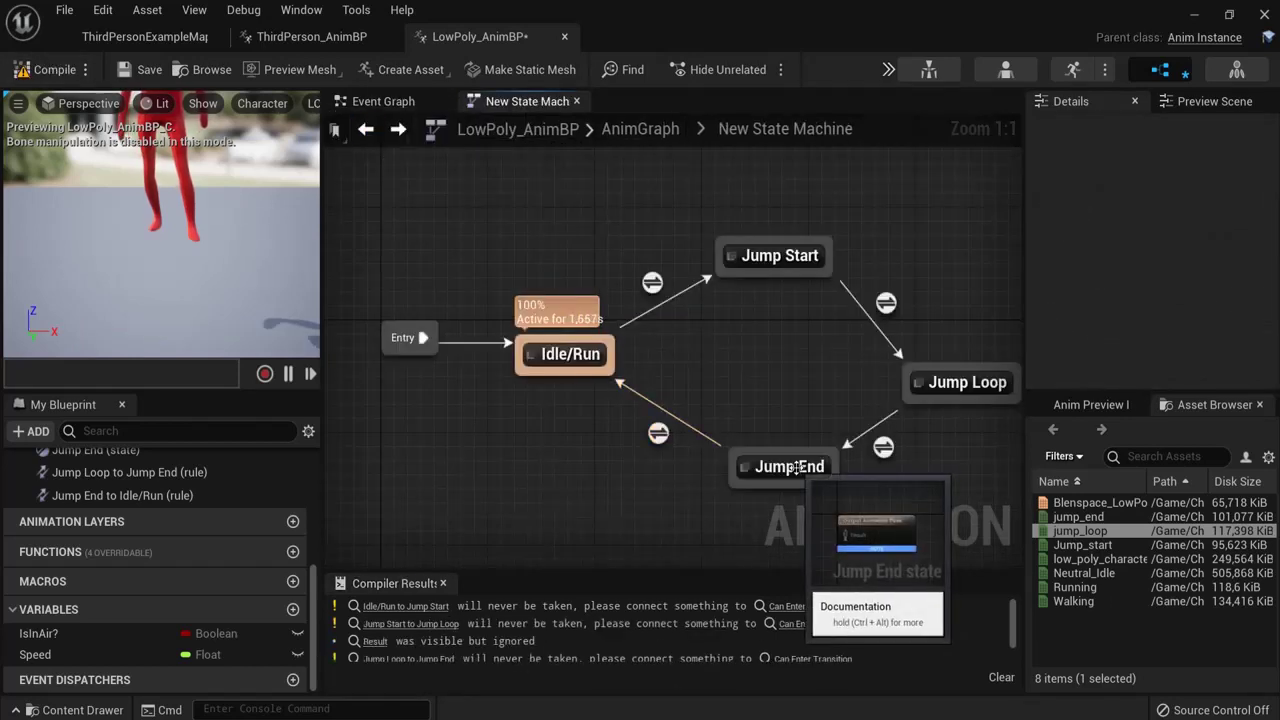
double_click(790, 467)
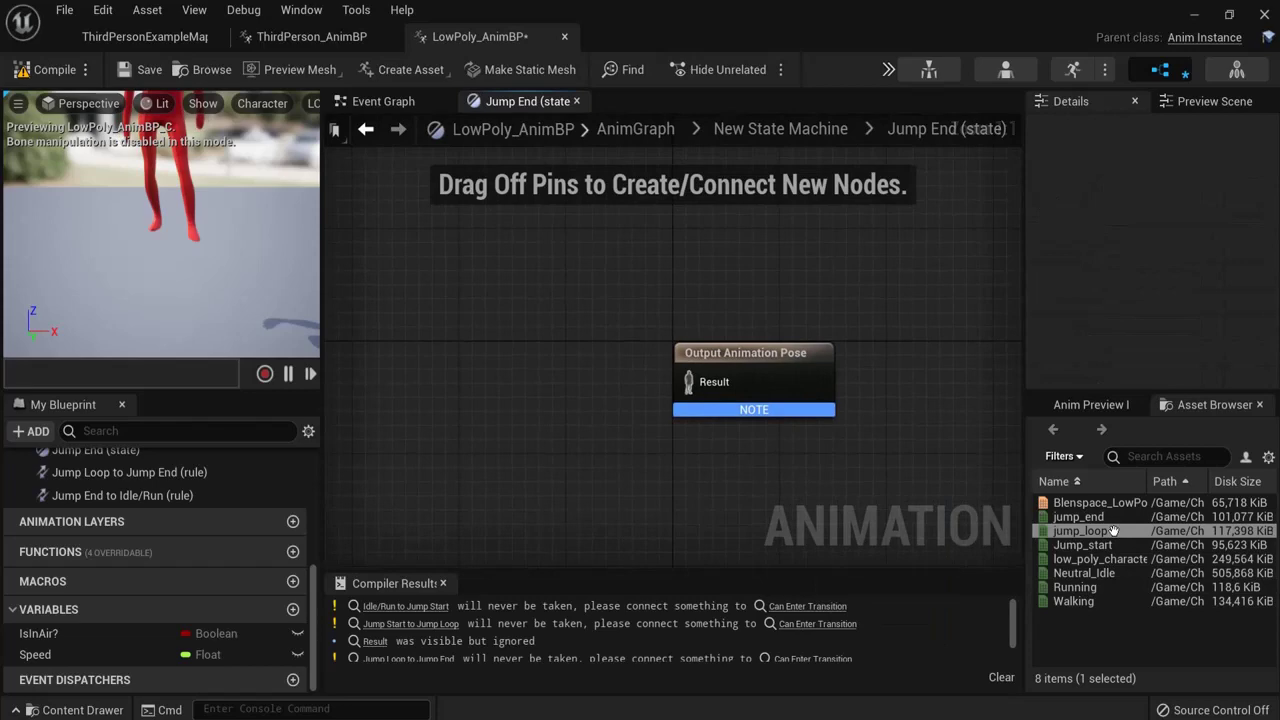
drag(1079, 517, 458, 370)
drag(560, 410, 687, 388)
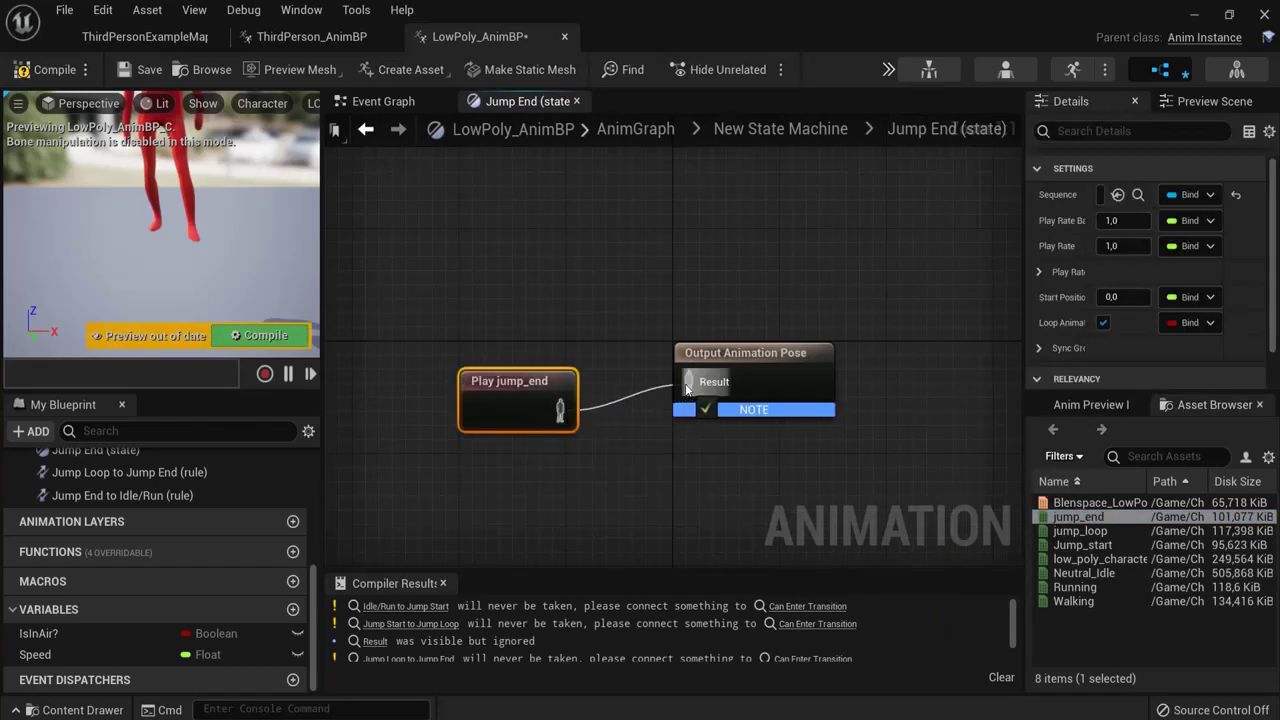
click(40, 69)
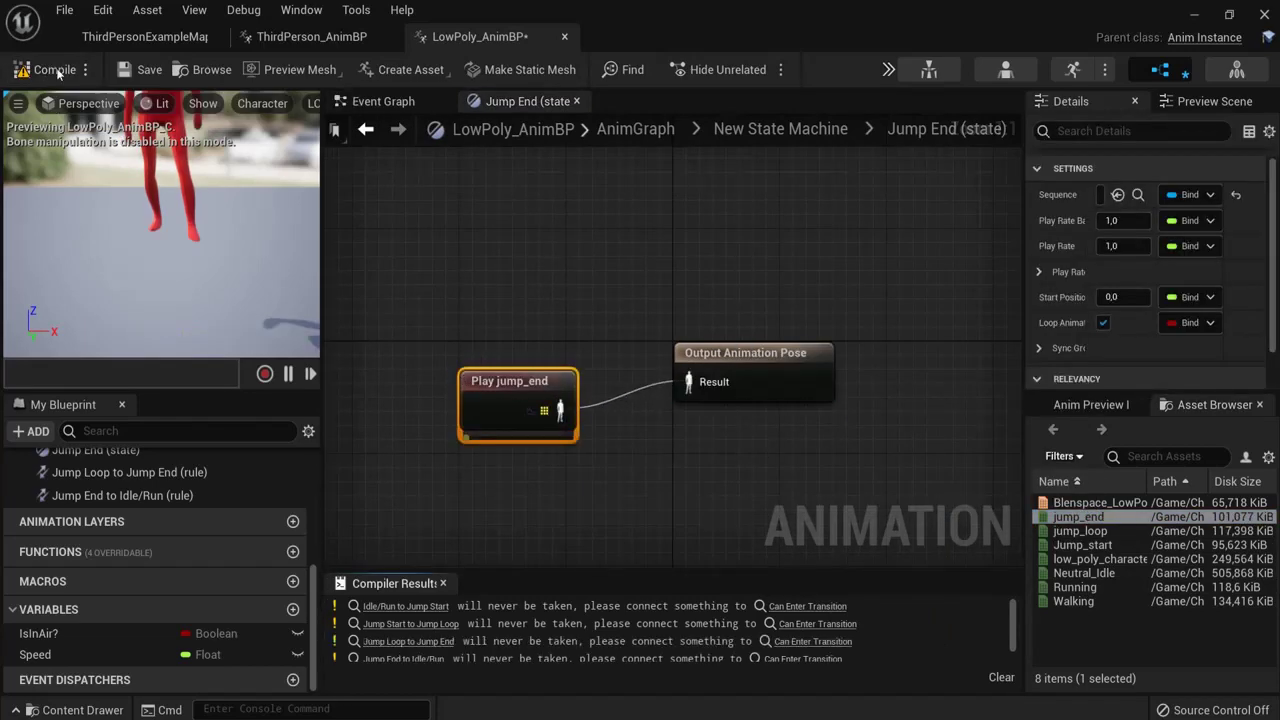
Step: Check ThirdPerson_AnimBP's Idle/Run to JumpStart rule and, in LowPoly_AnimBP's matching rule, connect an IsInAir? getter to Can Enter Transition
click(366, 128)
right_drag(835, 406, 717, 346)
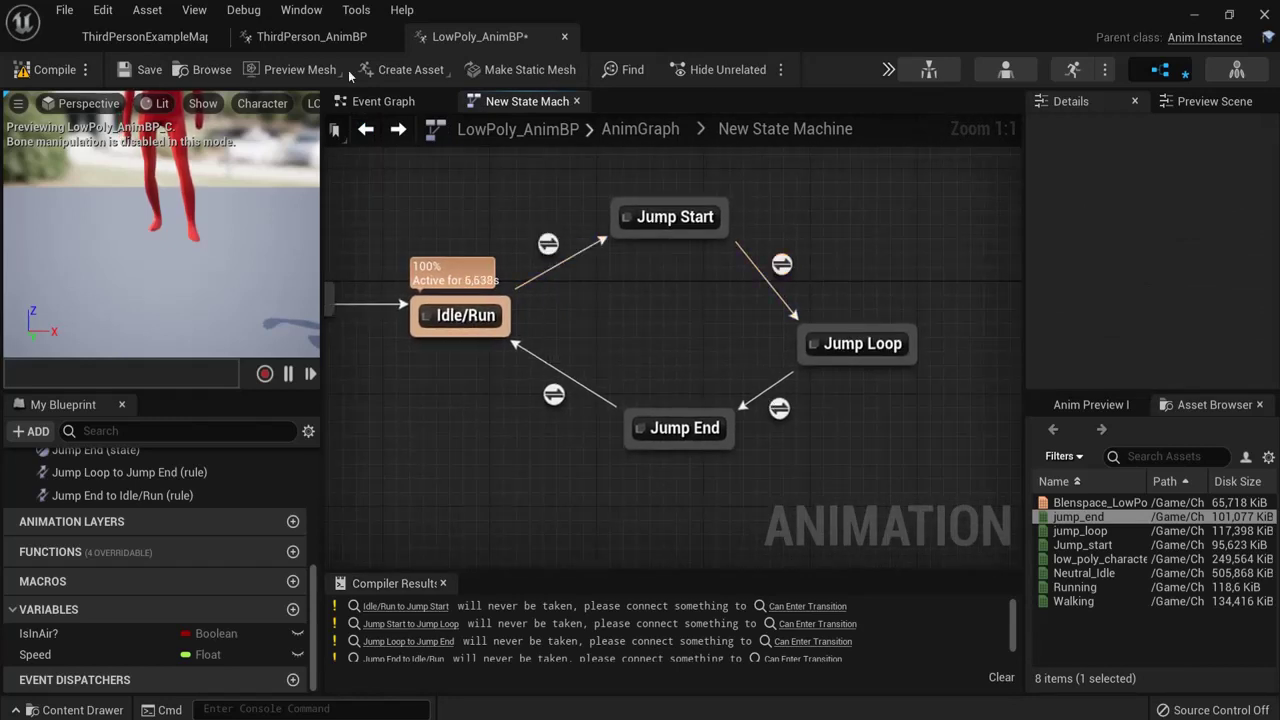
click(312, 37)
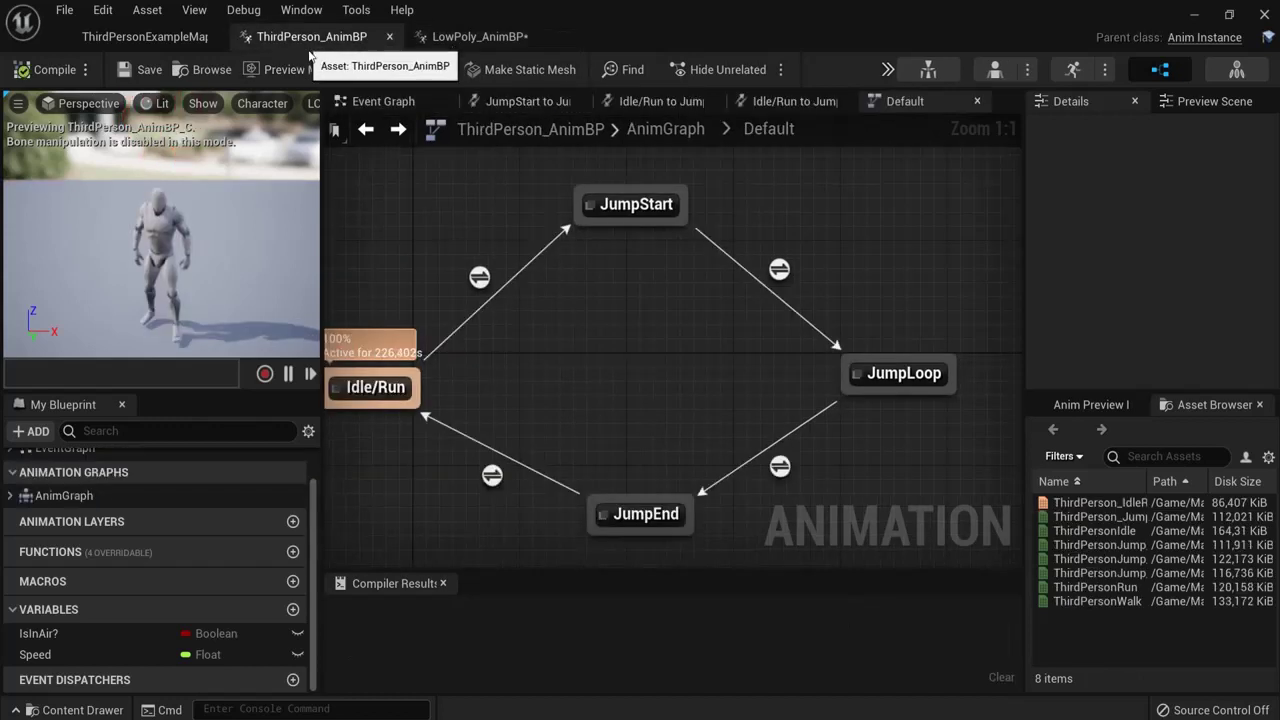
double_click(480, 278)
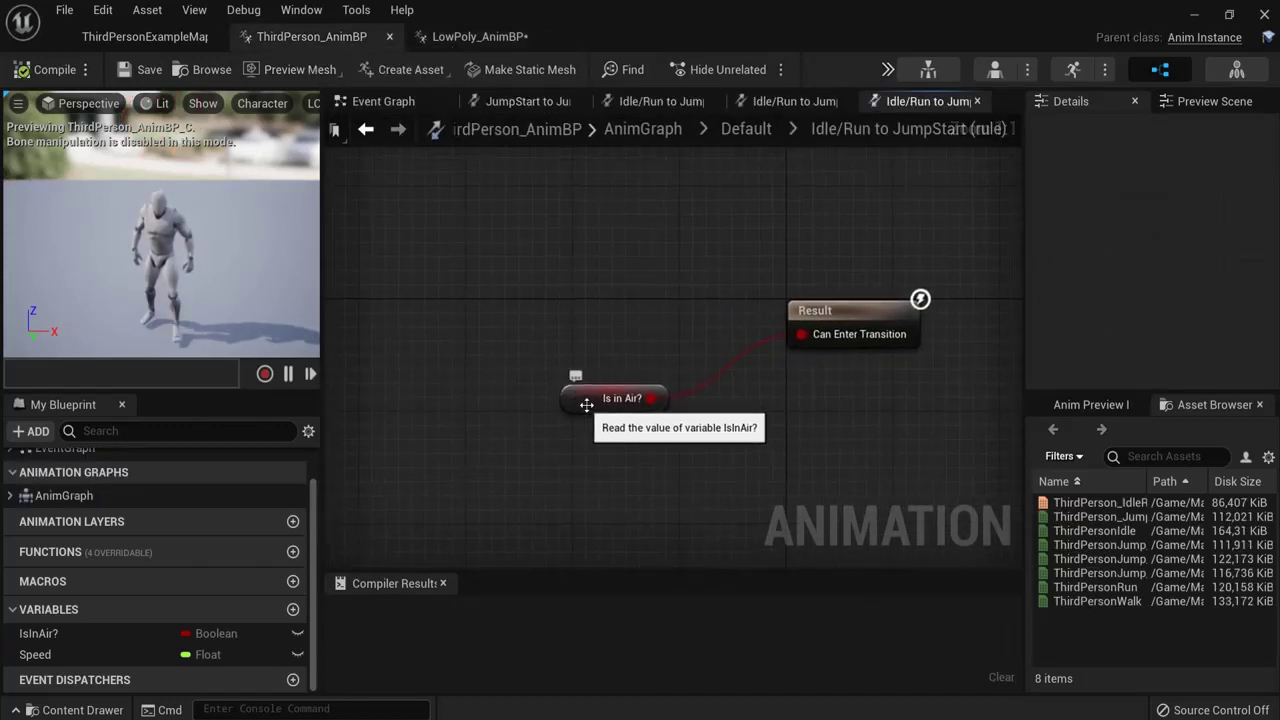
click(598, 400)
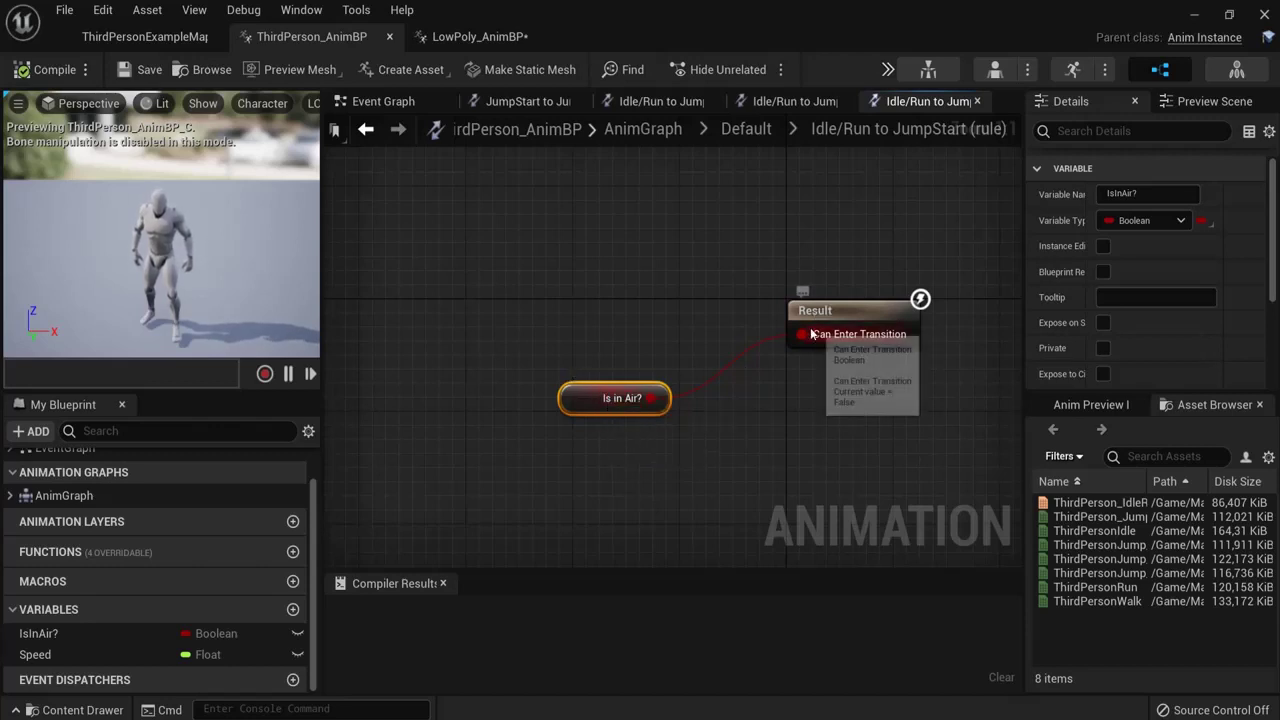
click(480, 36)
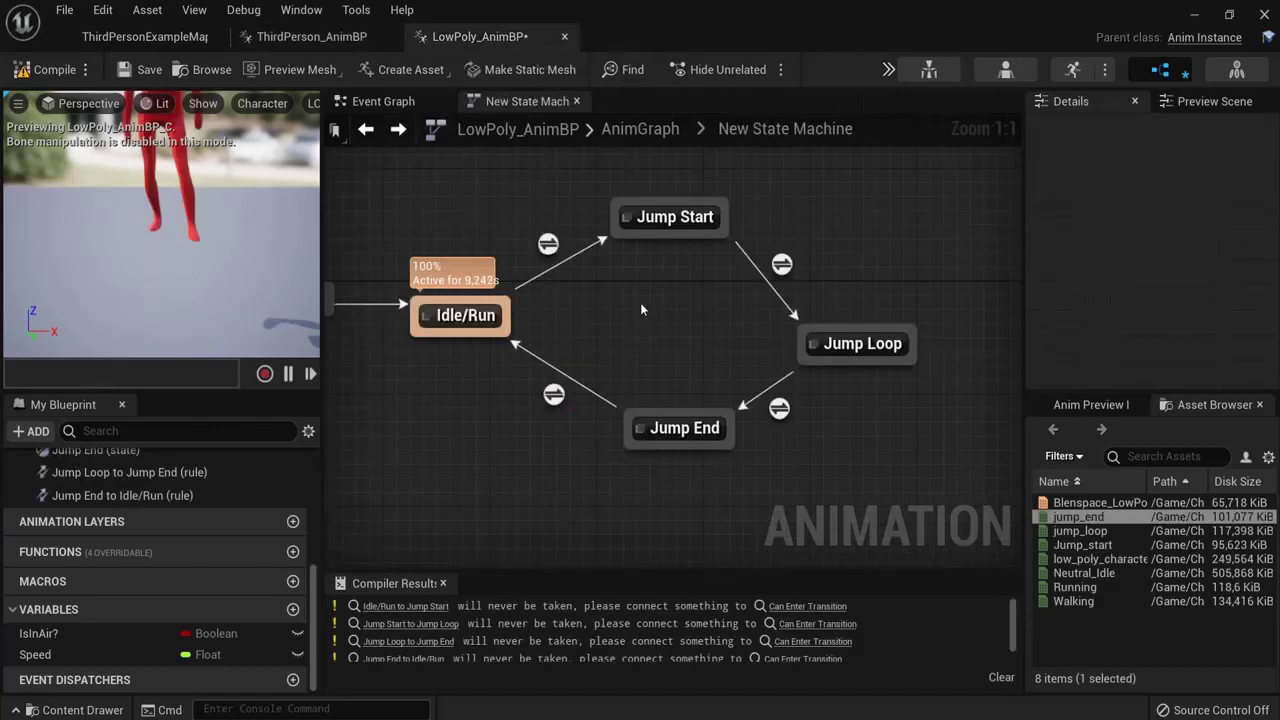
double_click(547, 244)
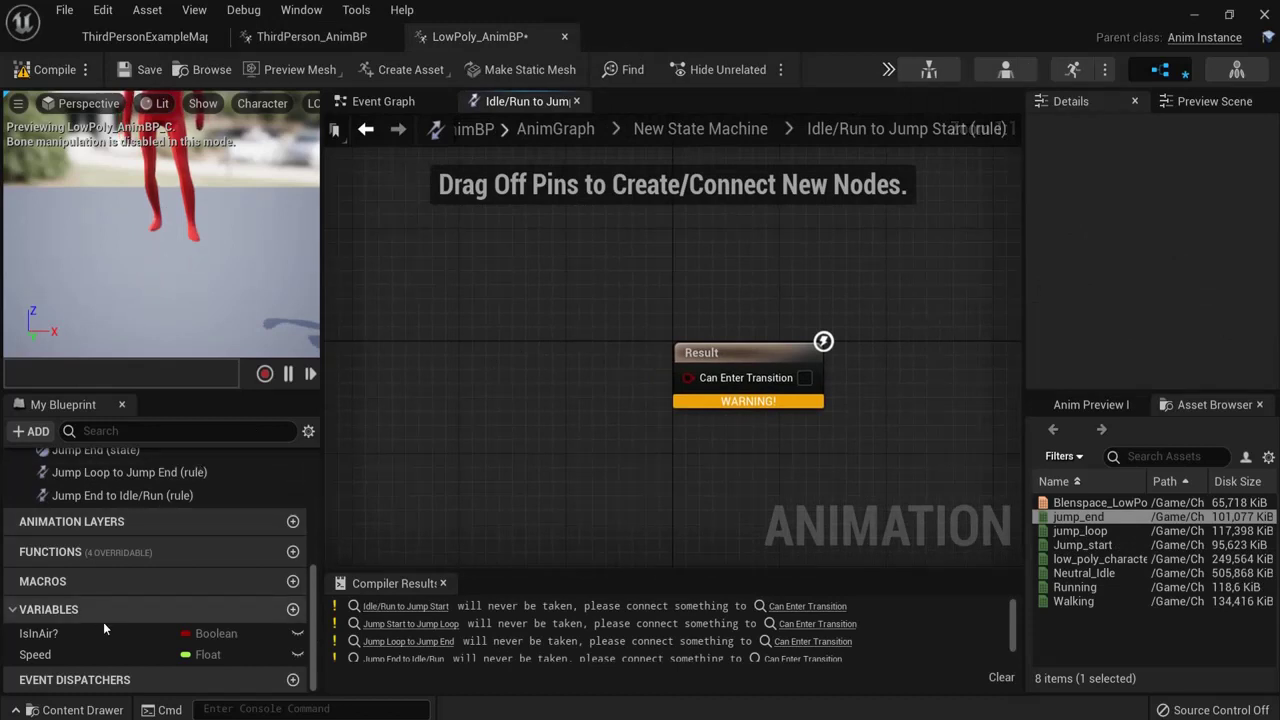
drag(103, 630, 428, 425)
click(468, 446)
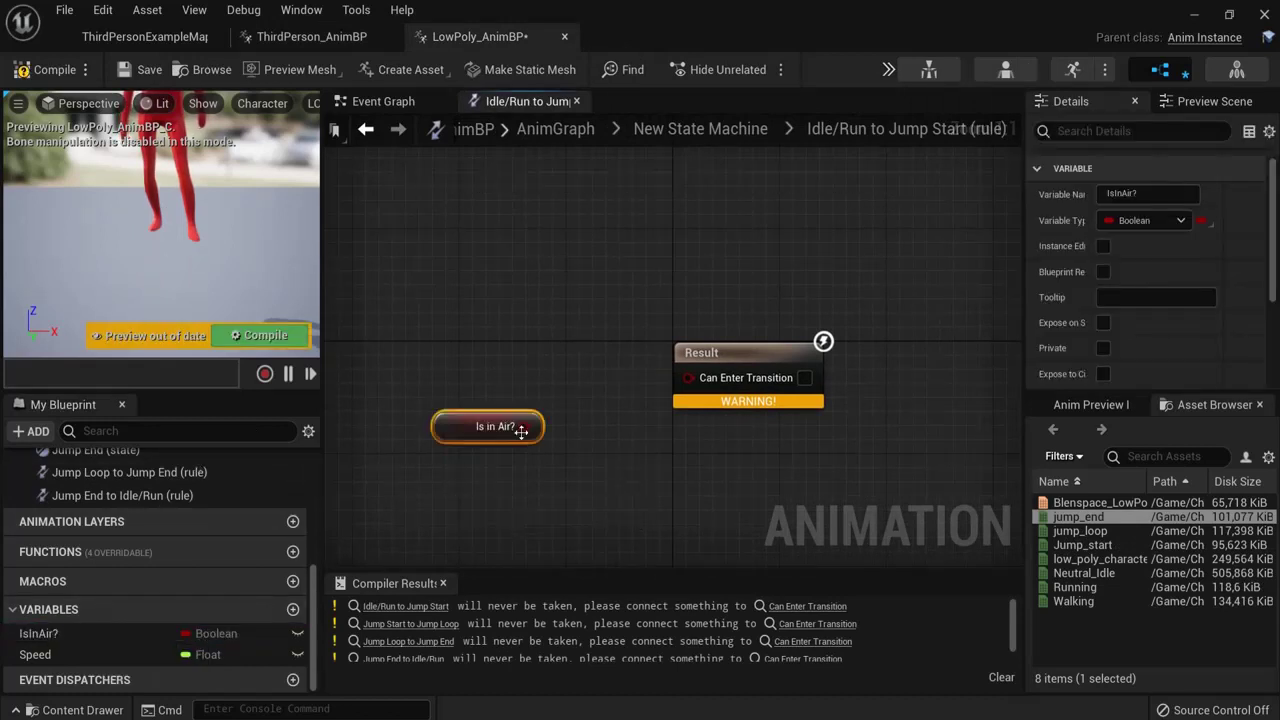
drag(669, 401, 689, 376)
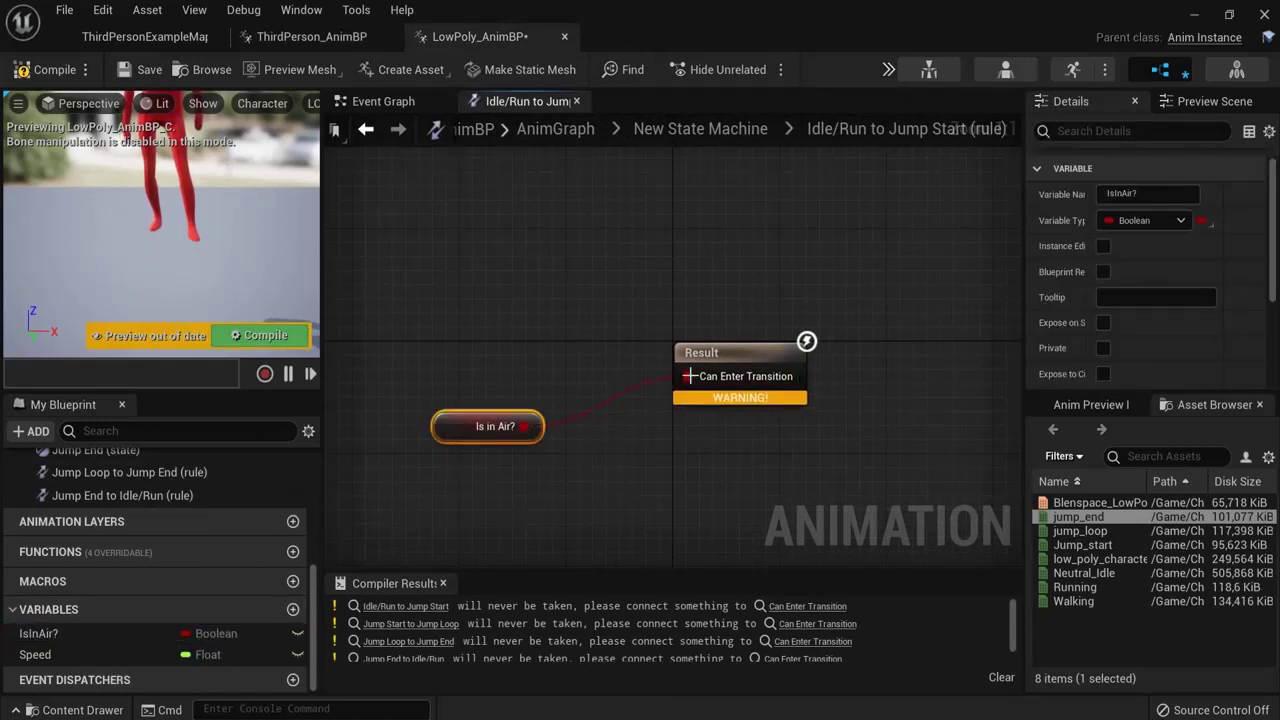
Step: Compile LowPoly_AnimBP, leave its Idle/Run to Jump Start rule, and examine ThirdPerson_AnimBP's JumpStart to JumpLoop rule
click(50, 70)
click(370, 129)
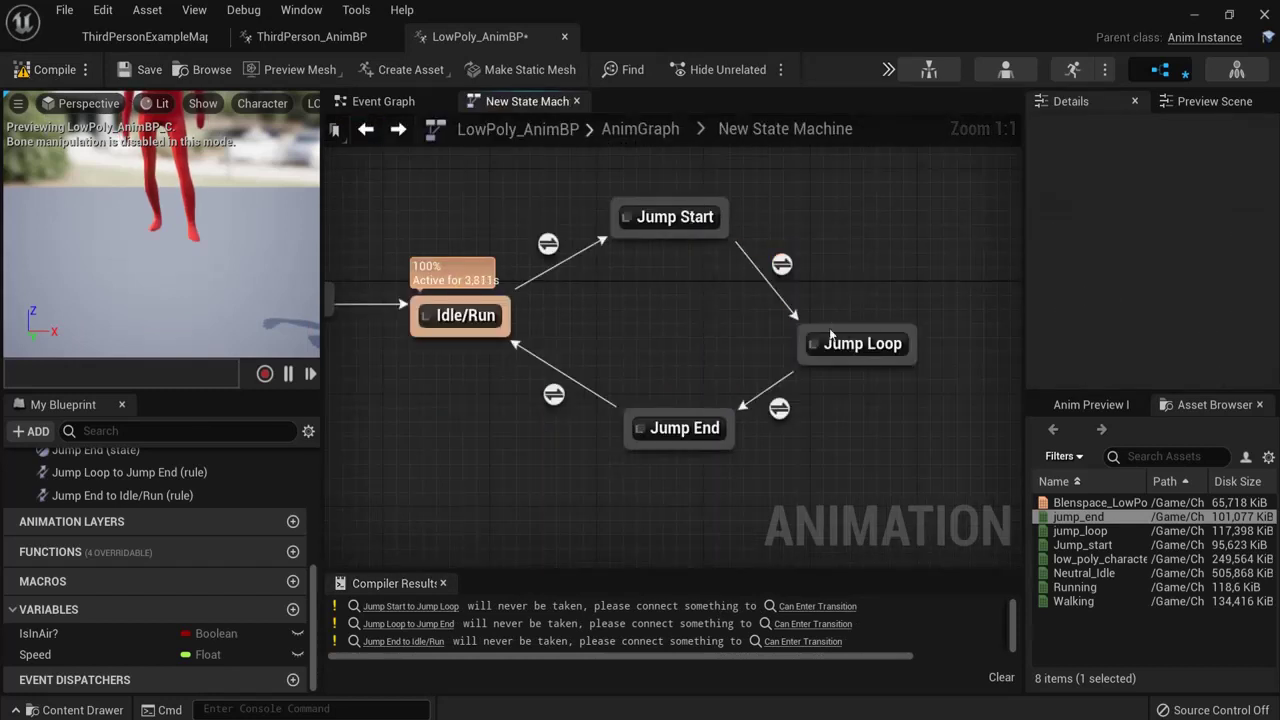
click(336, 40)
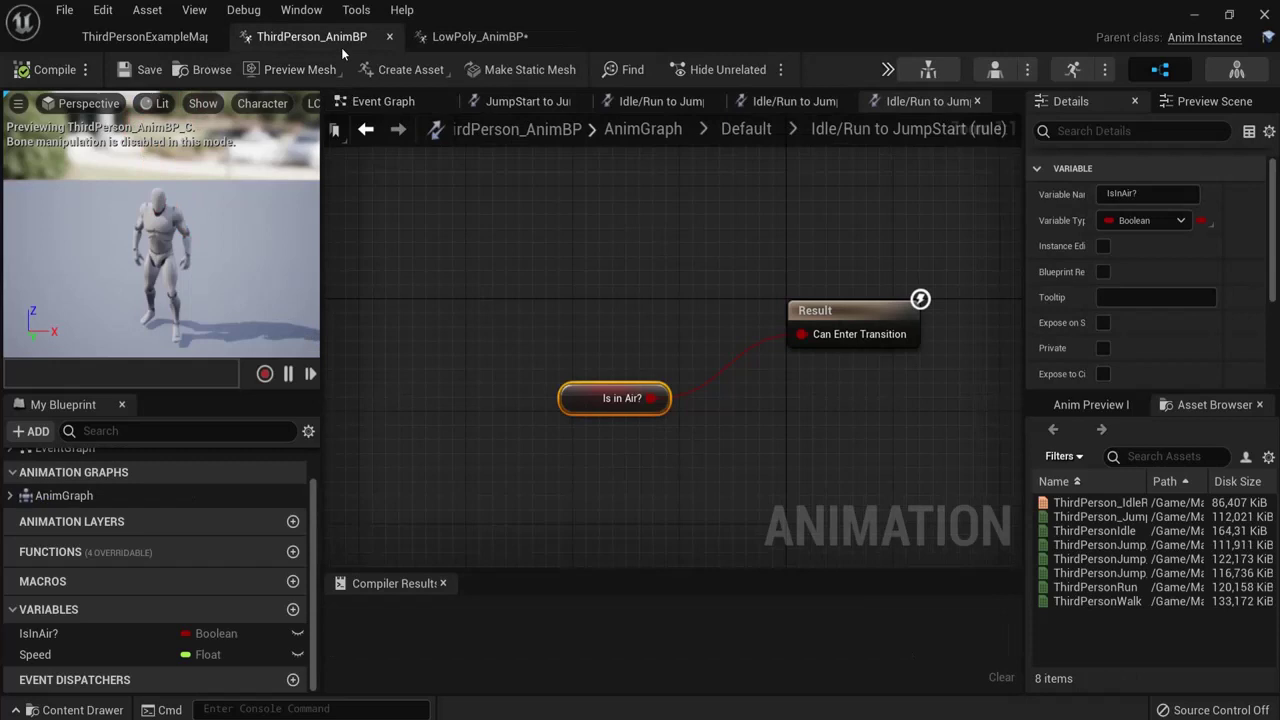
click(366, 129)
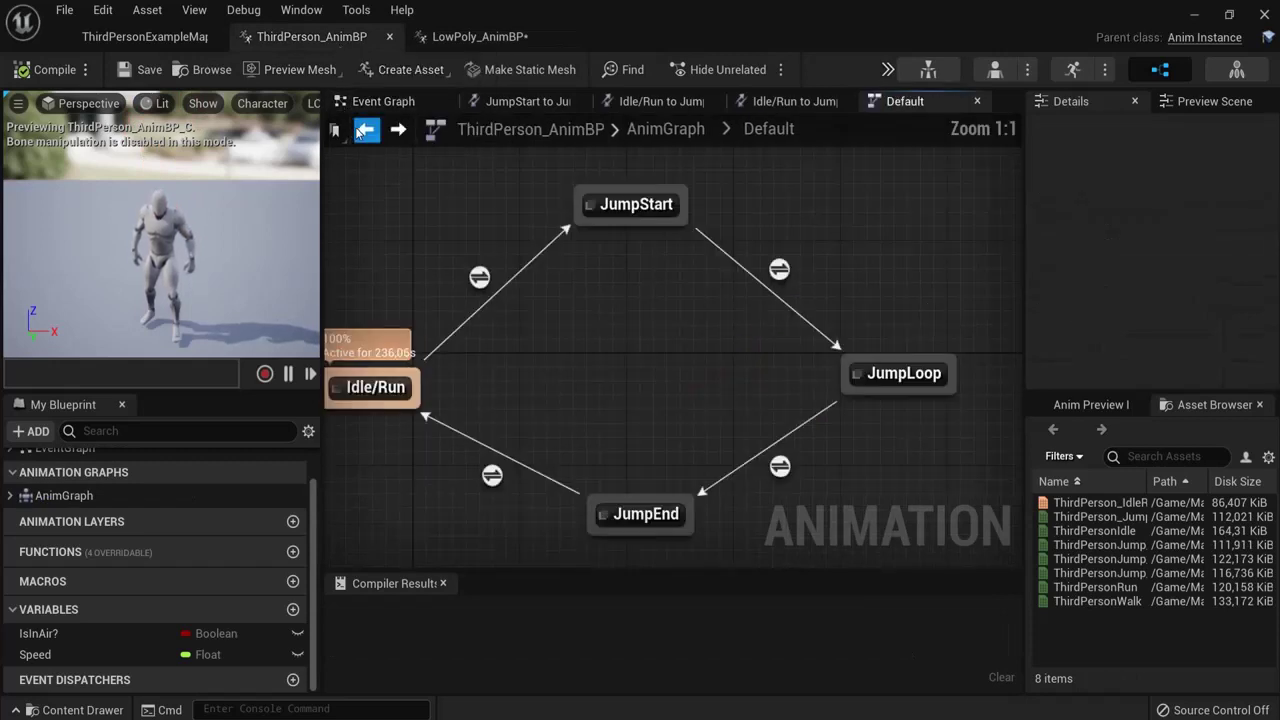
double_click(780, 278)
right_drag(782, 288, 687, 250)
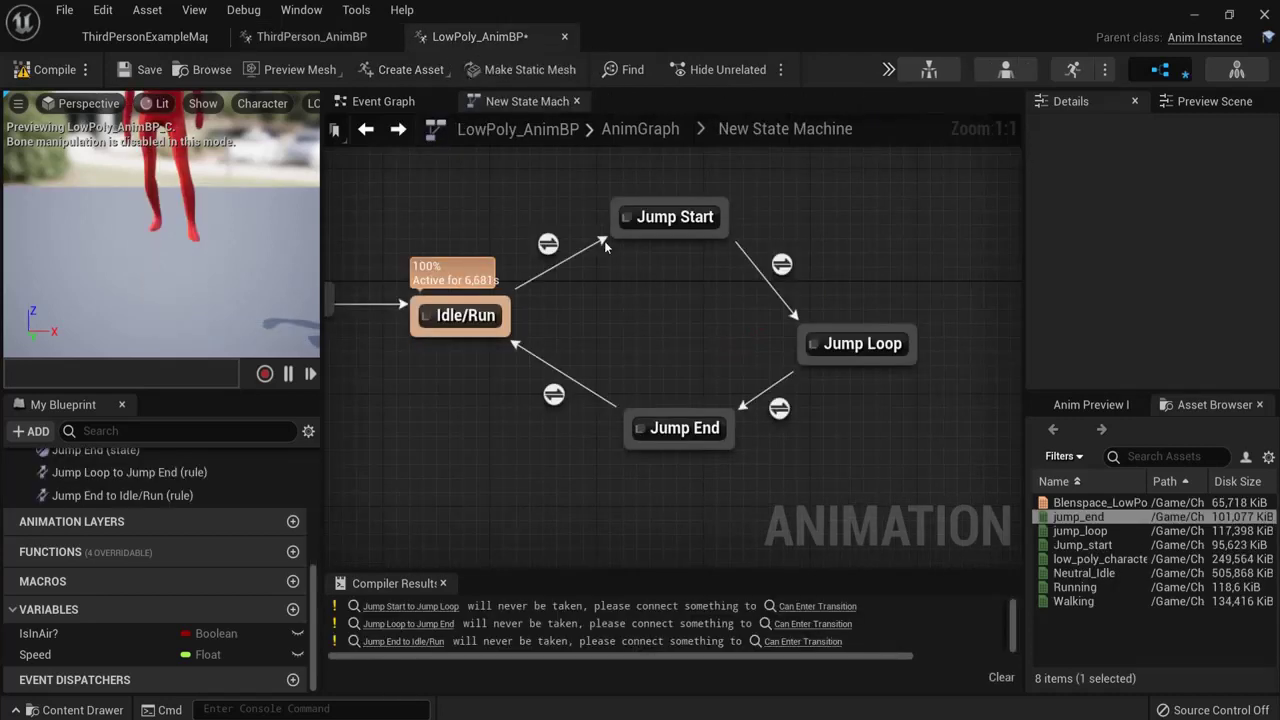
Step: In LowPoly_AnimBP's Jump Start to Jump Loop rule, add a Time Remaining (Jump_start) node and space it apart from the Result node
double_click(781, 263)
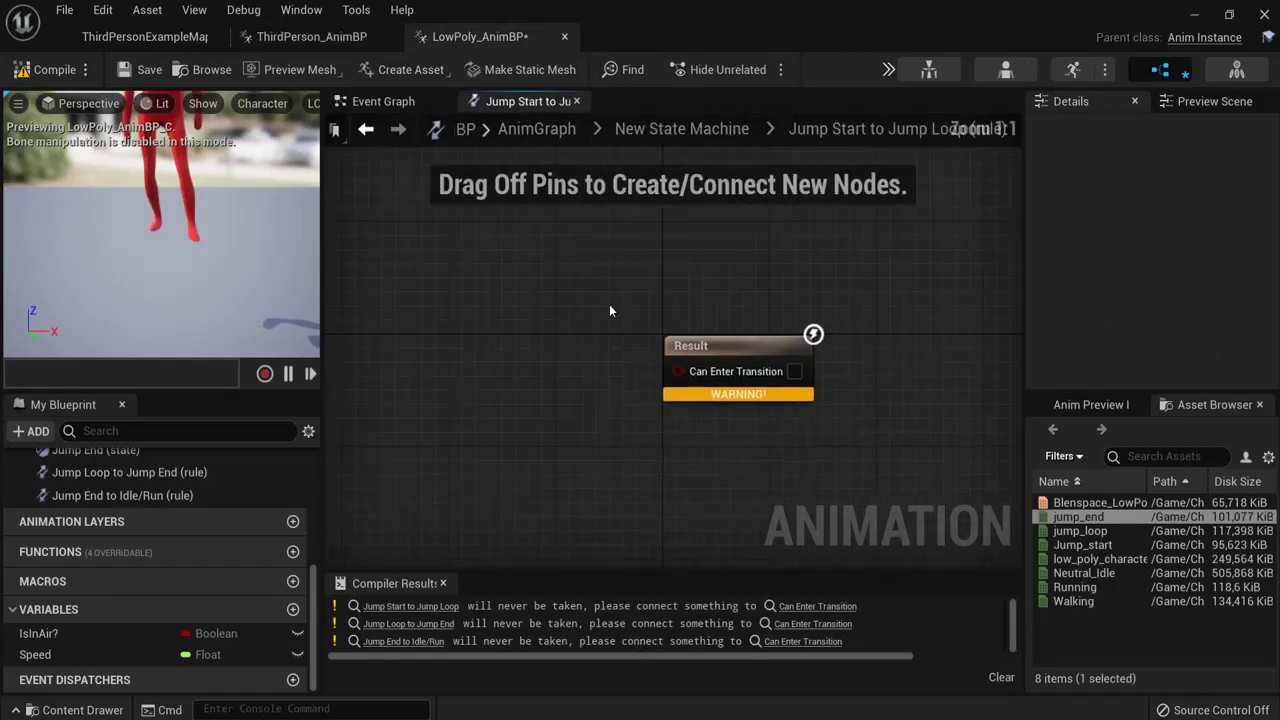
right_click(421, 366)
text(tim)
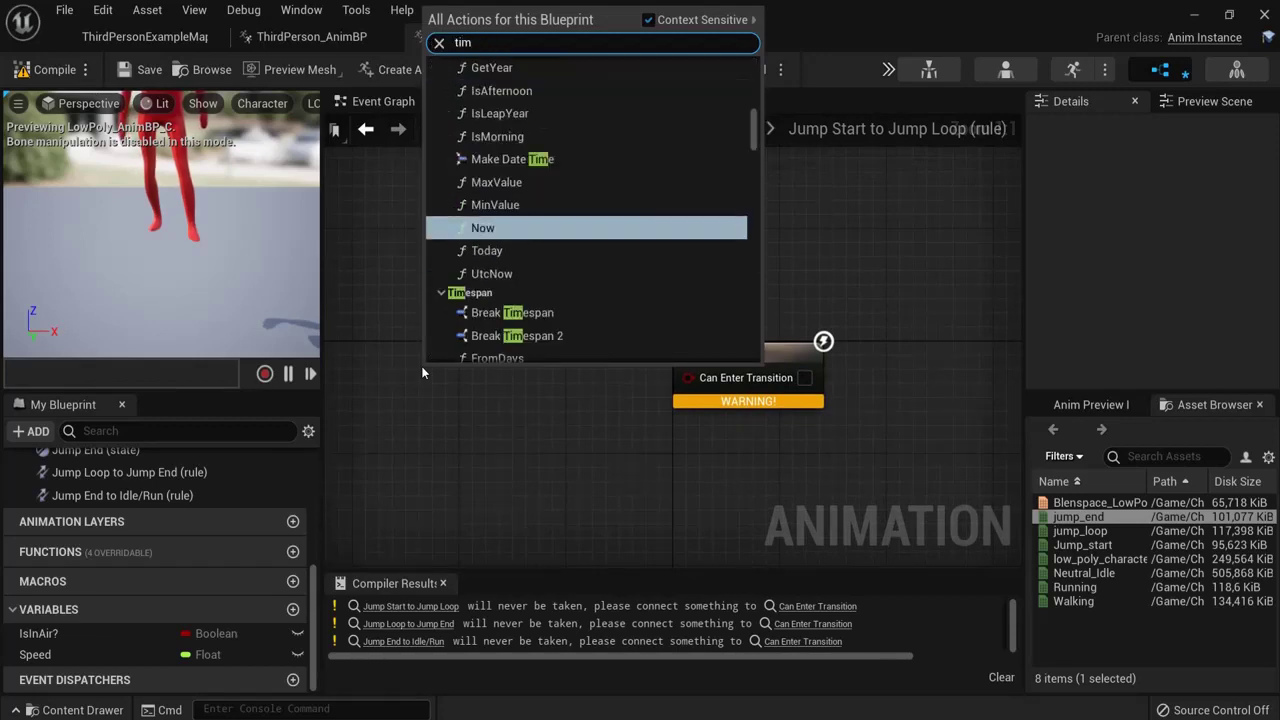
text(e rema)
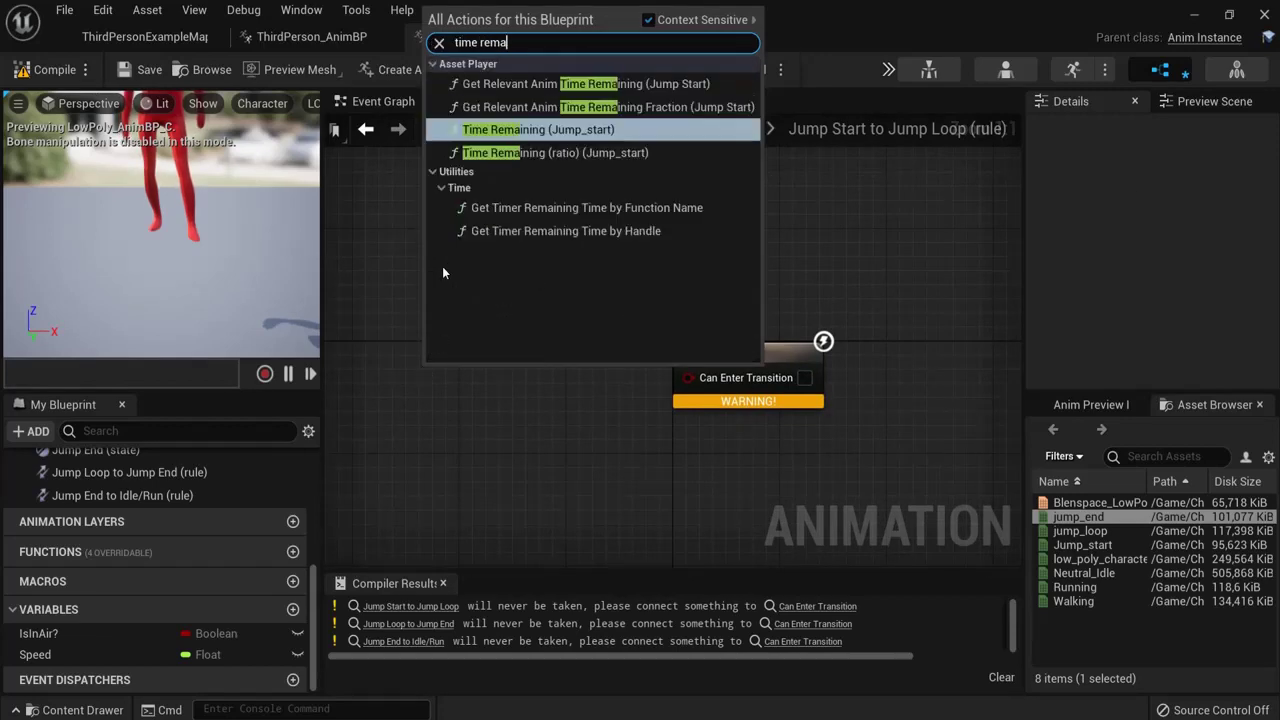
click(520, 129)
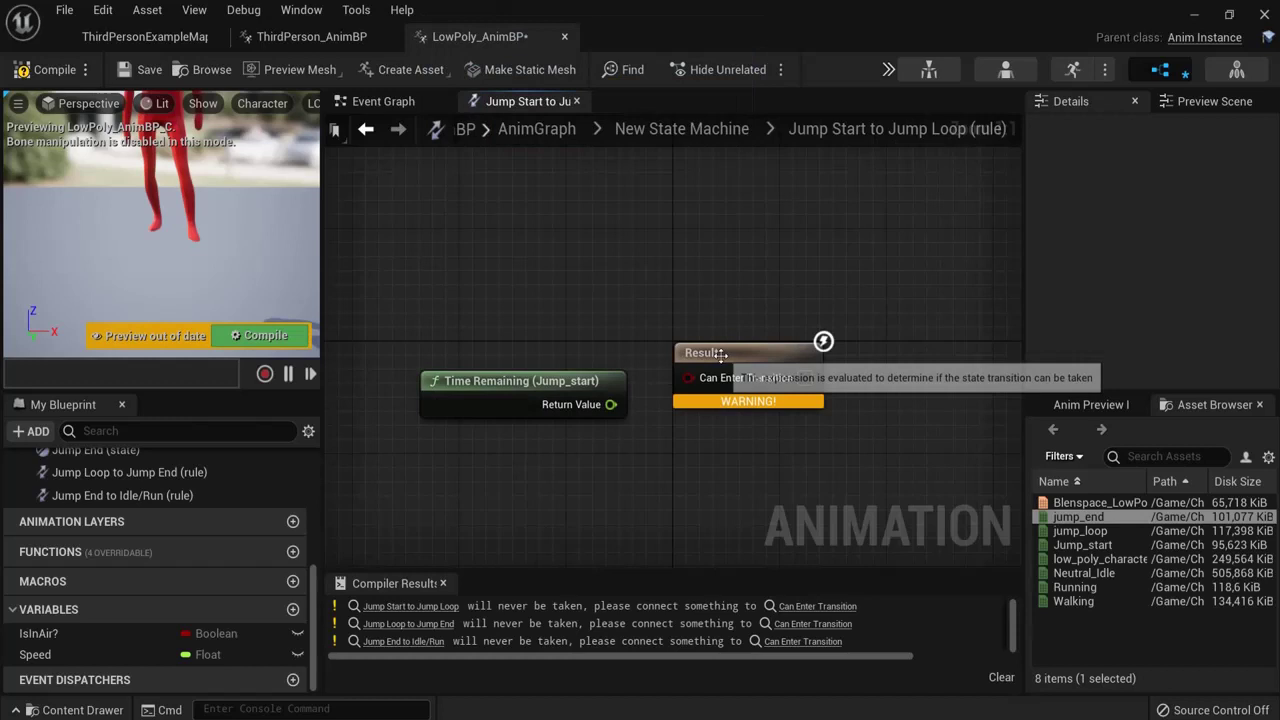
drag(718, 353, 872, 354)
right_drag(581, 372, 491, 337)
drag(497, 349, 467, 320)
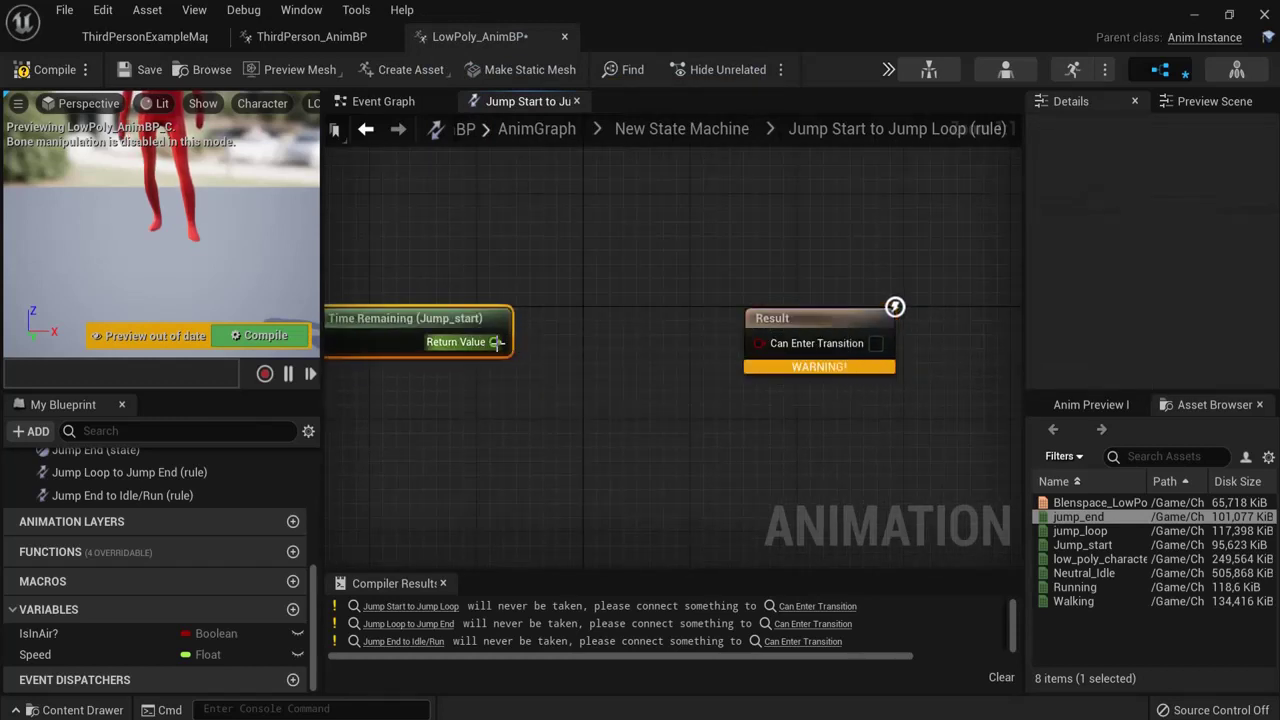
Step: Feed the Jump_start time remaining into a less-than (<) node with threshold 0,1 and connect its output to Can Enter Transition
drag(624, 349, 623, 350)
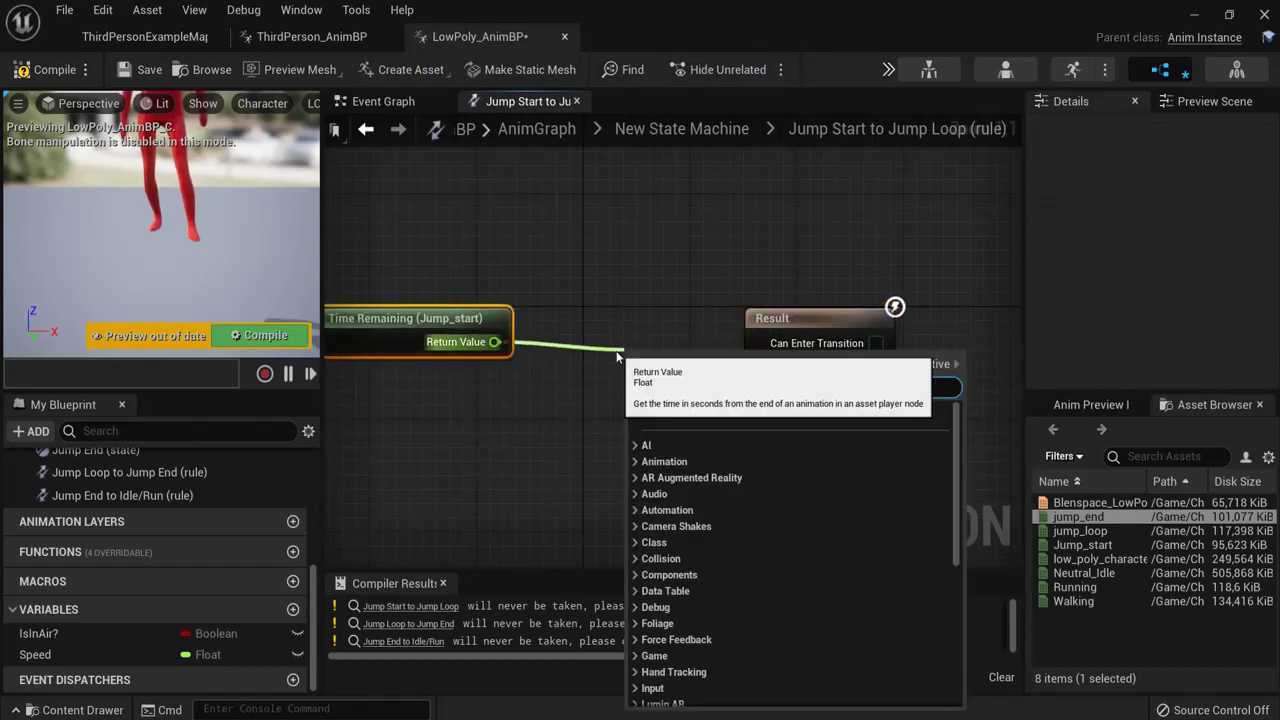
text(<)
click(683, 443)
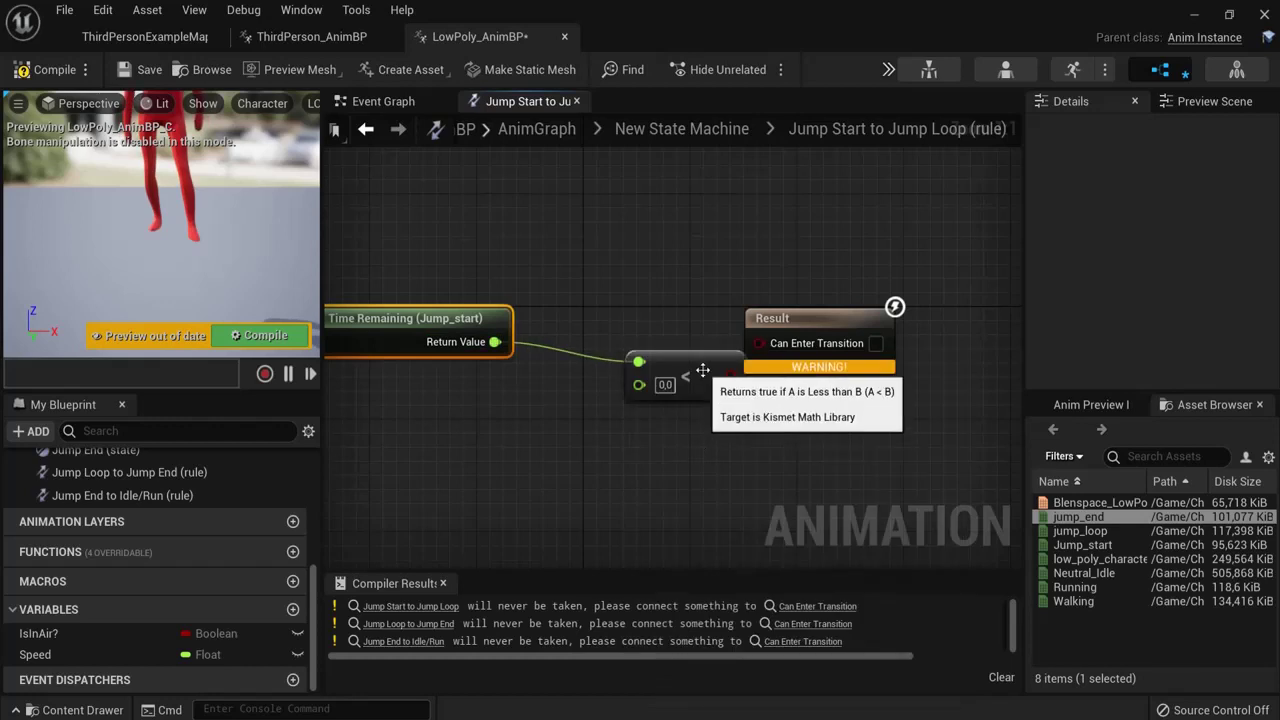
drag(703, 371, 648, 356)
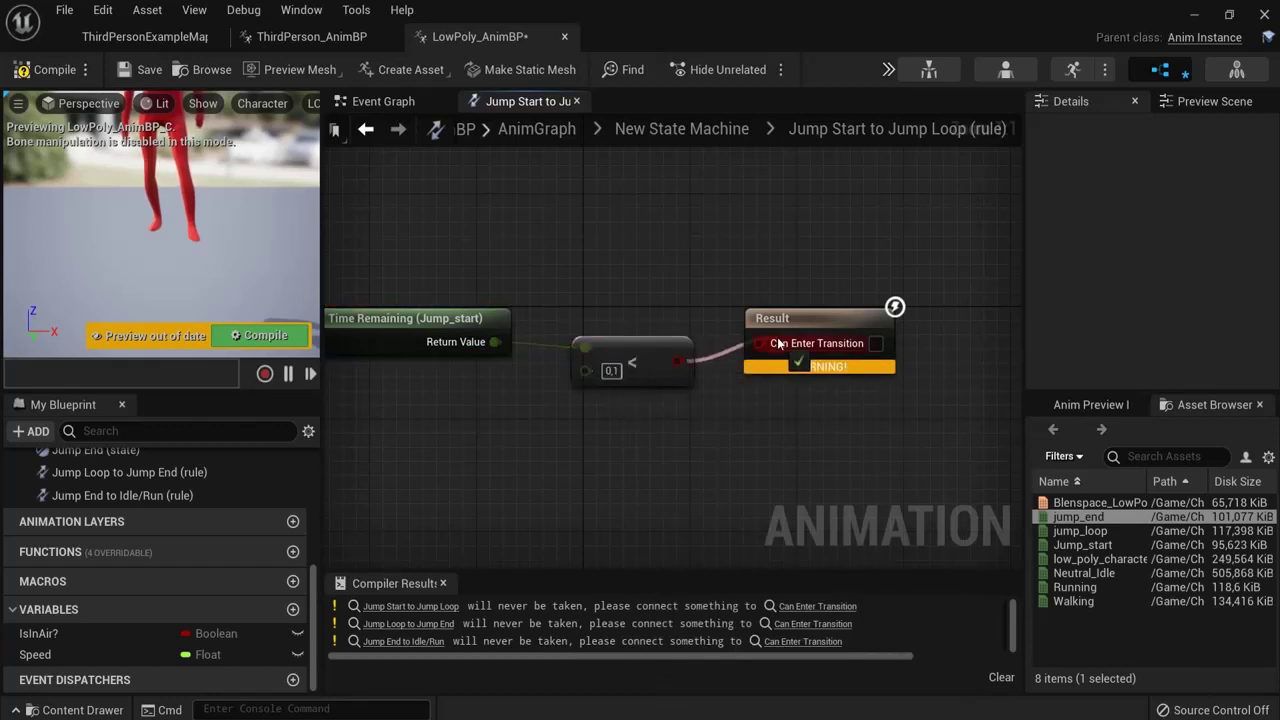
drag(748, 349, 759, 342)
Step: Check the rule against ThirdPerson_AnimBP's JumpStart to JumpLoop rule, then compile LowPoly_AnimBP and return to its state machine
click(318, 38)
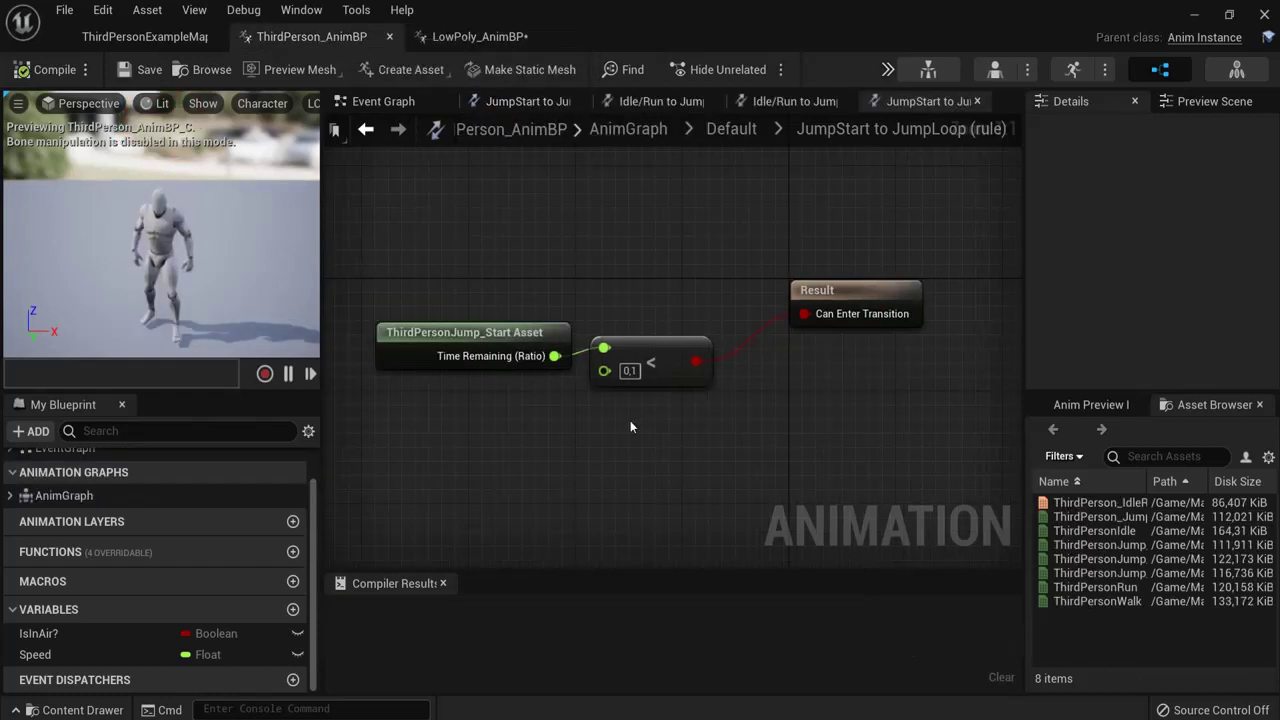
click(490, 38)
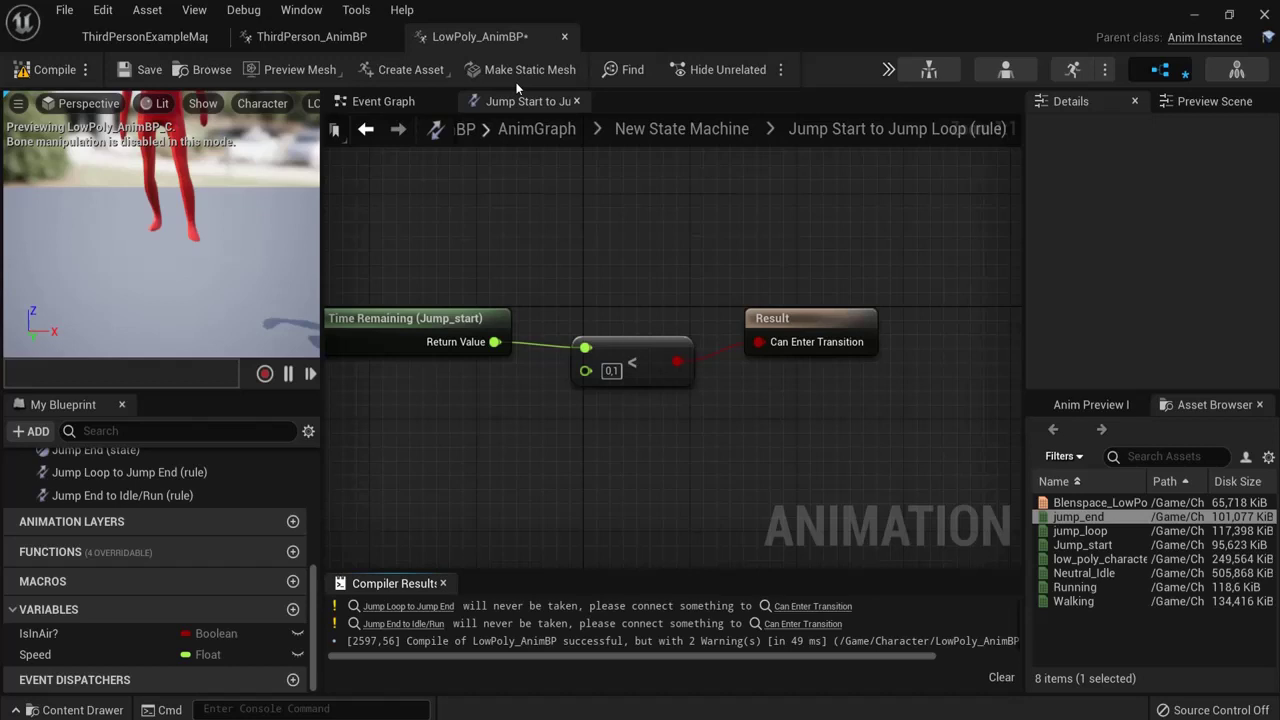
click(368, 129)
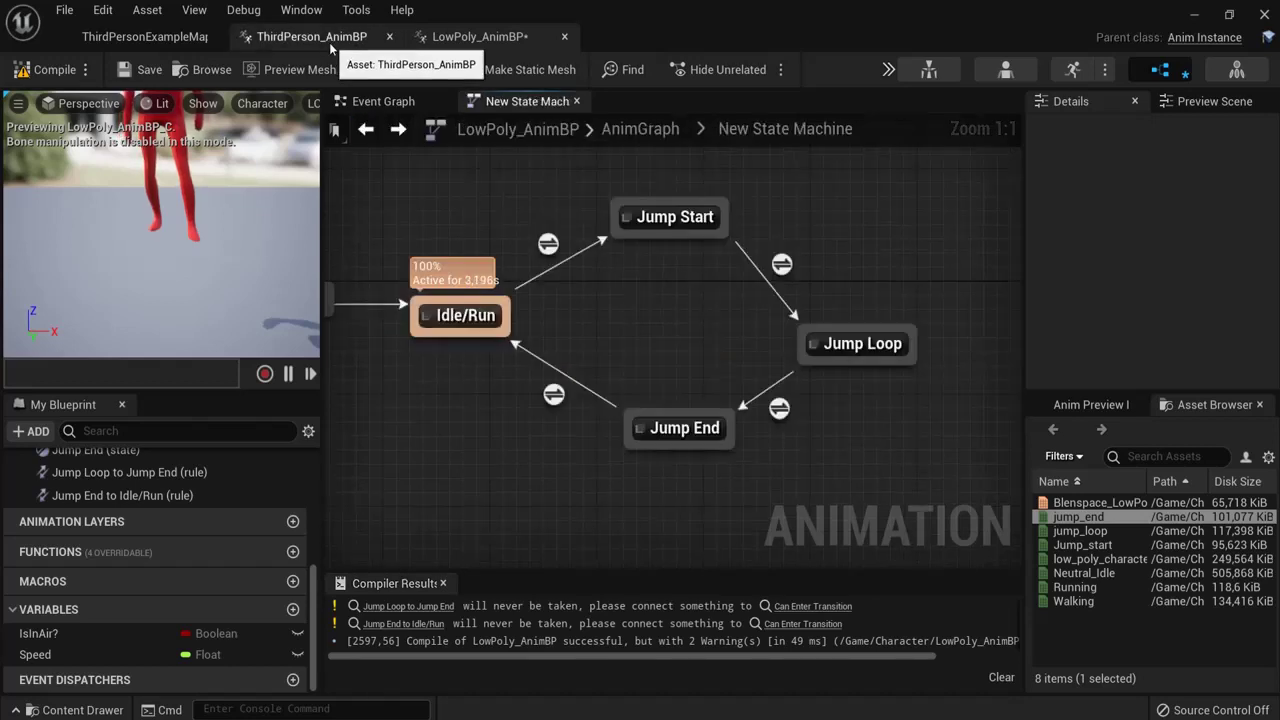
Step: Examine how ThirdPerson_AnimBP's JumpLoop to JumpEnd transition rule is wired
click(327, 39)
click(366, 129)
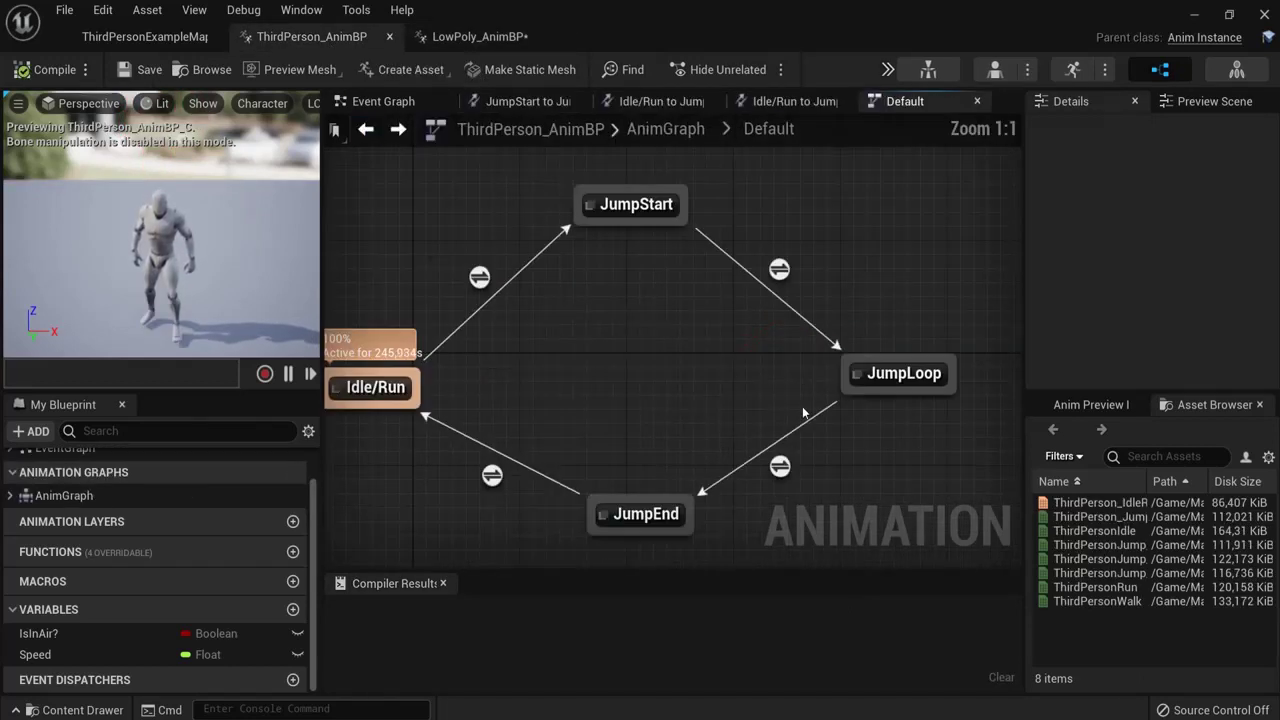
double_click(780, 466)
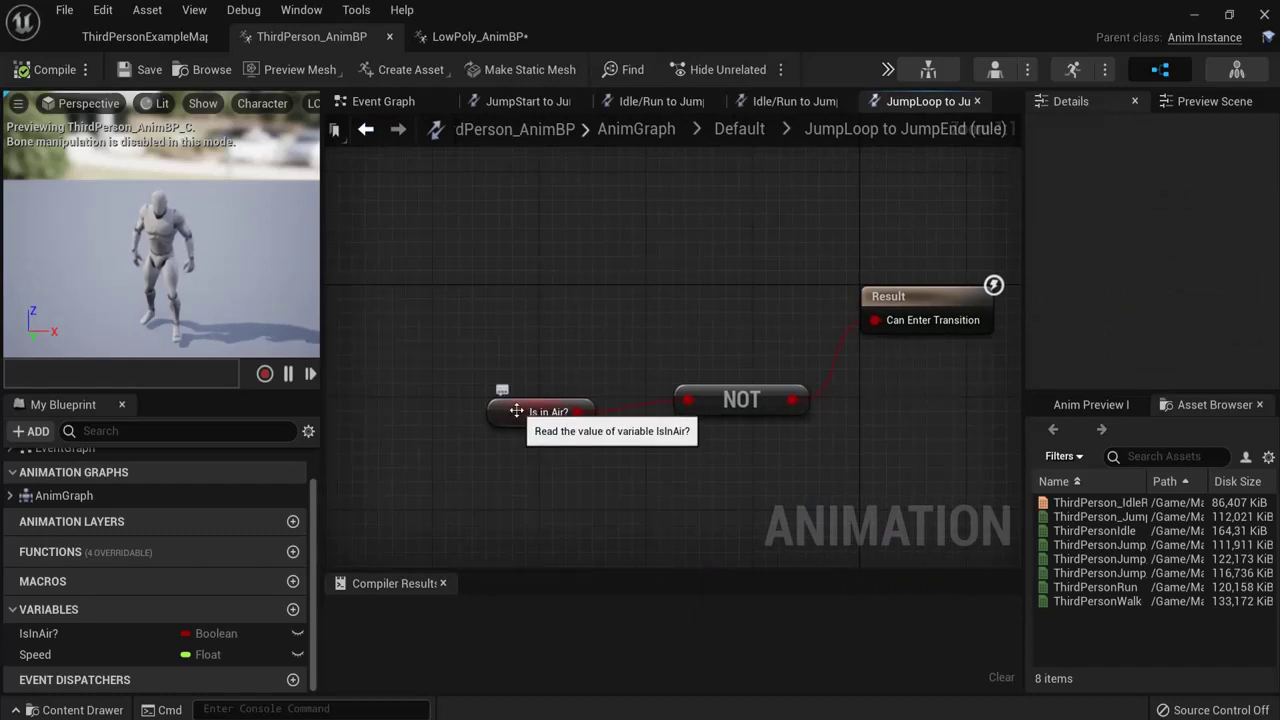
right_drag(785, 338, 707, 314)
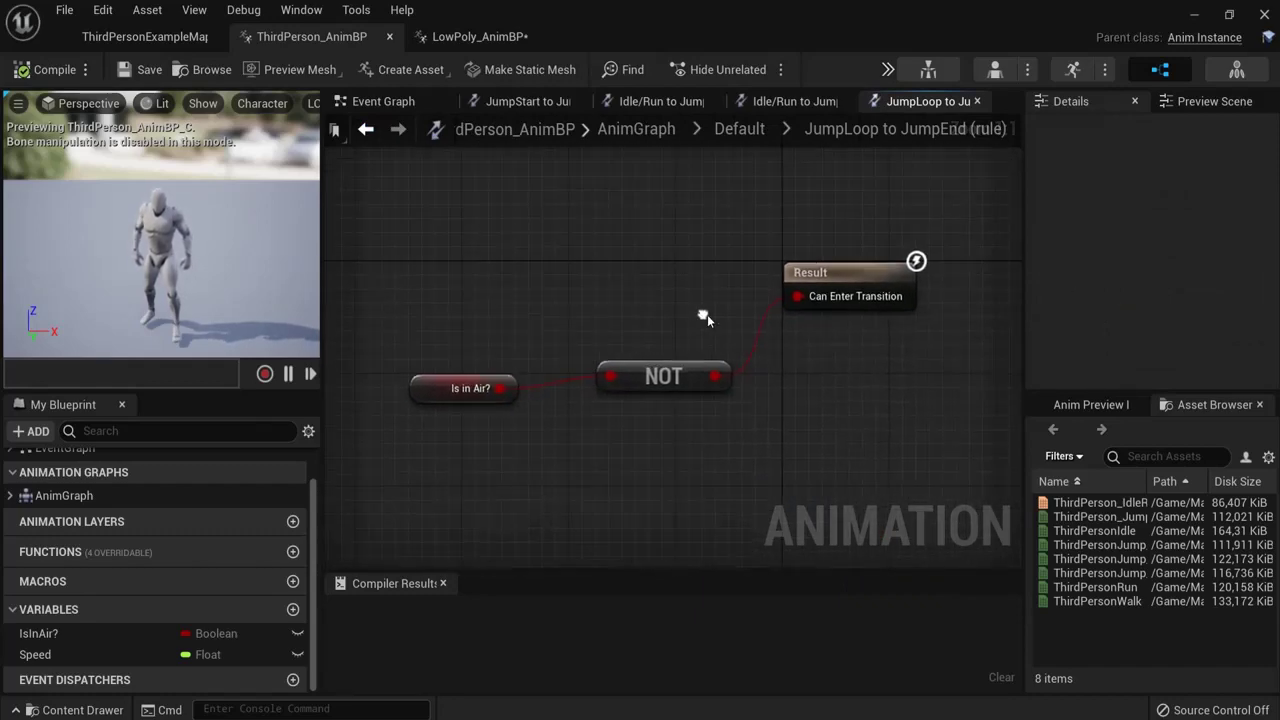
Step: In LowPoly_AnimBP's Jump Loop to Jump End rule, connect an IsInAir? getter through a NOT Boolean node to Can Enter Transition and compile
click(480, 36)
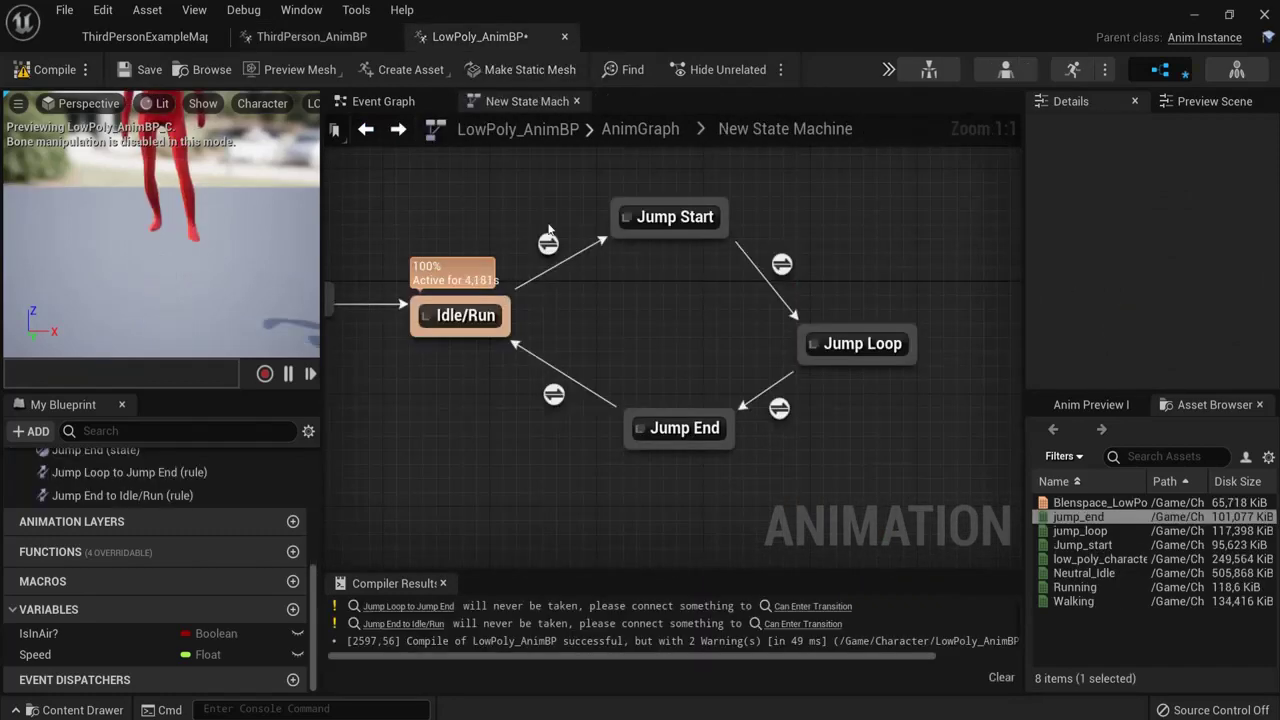
double_click(780, 404)
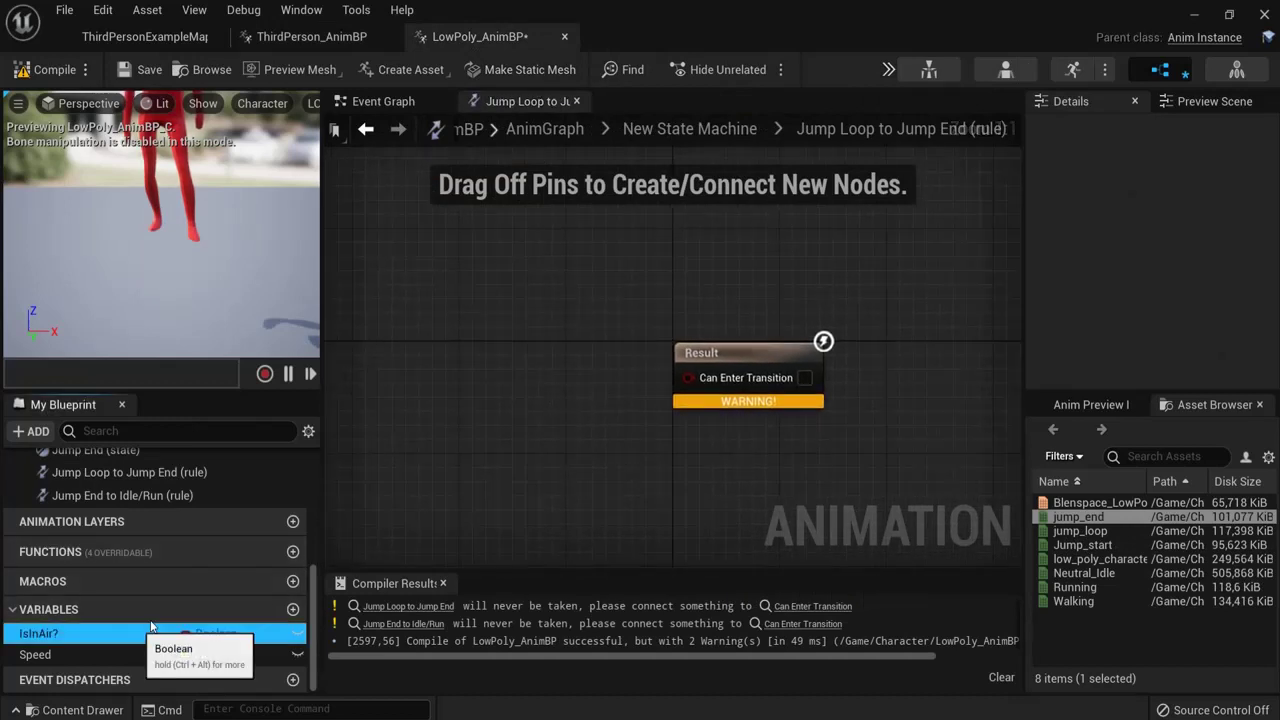
drag(120, 633, 376, 394)
click(412, 421)
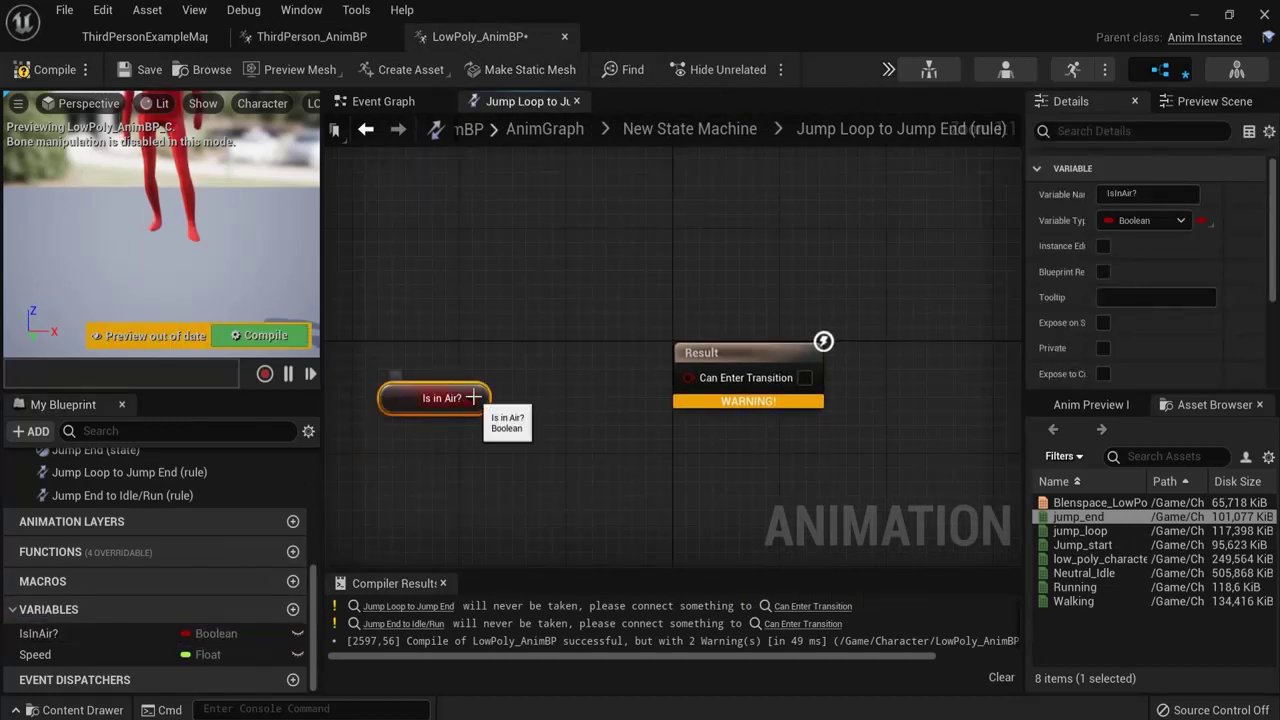
drag(484, 398, 607, 400)
text(not)
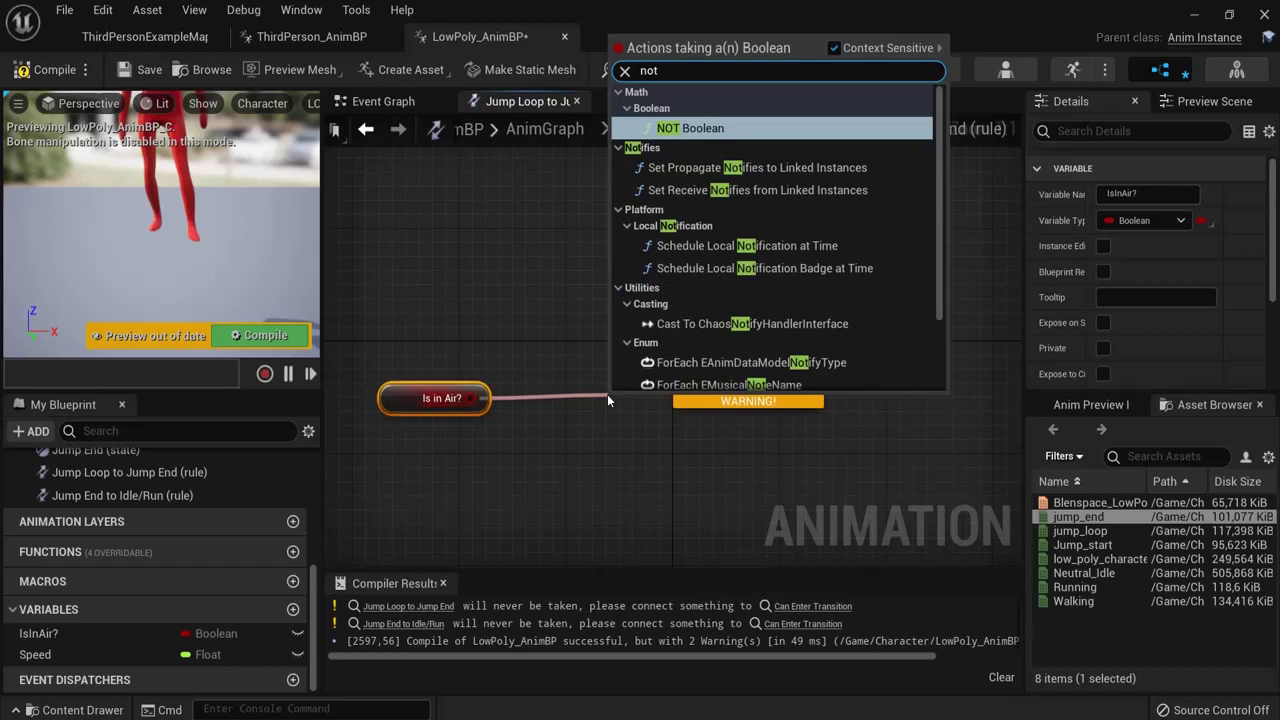
click(696, 127)
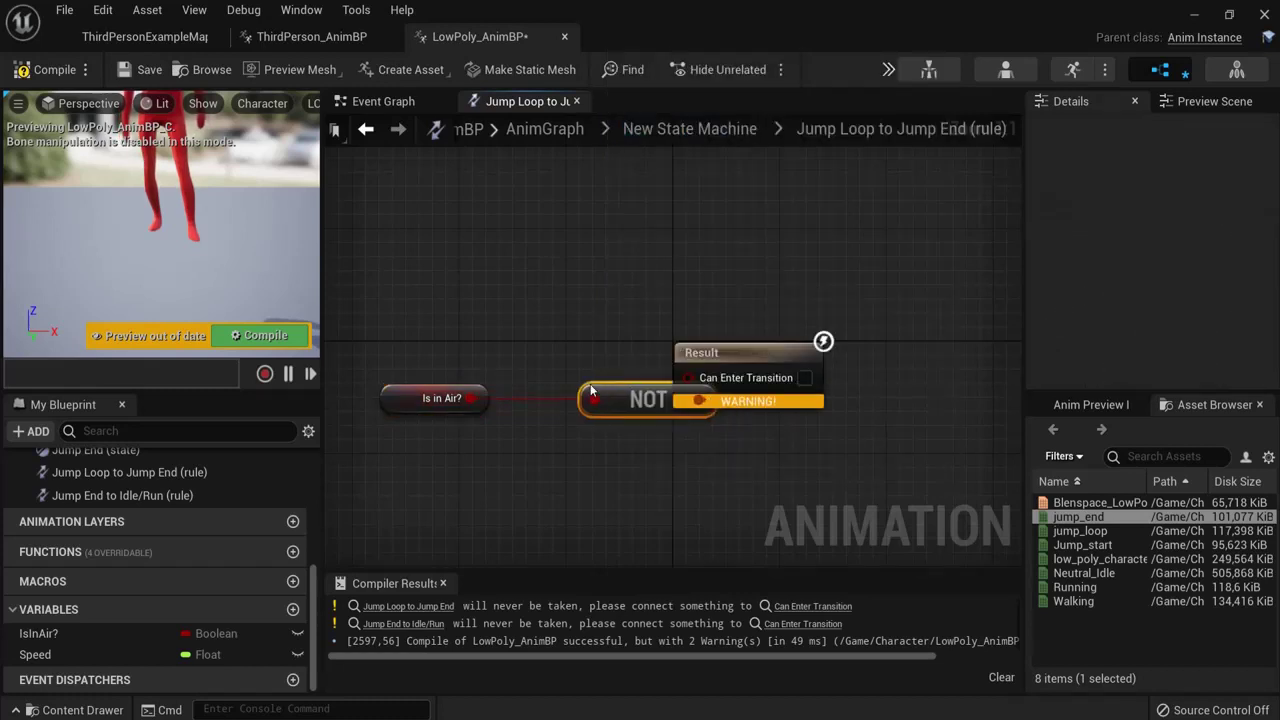
drag(644, 419, 550, 378)
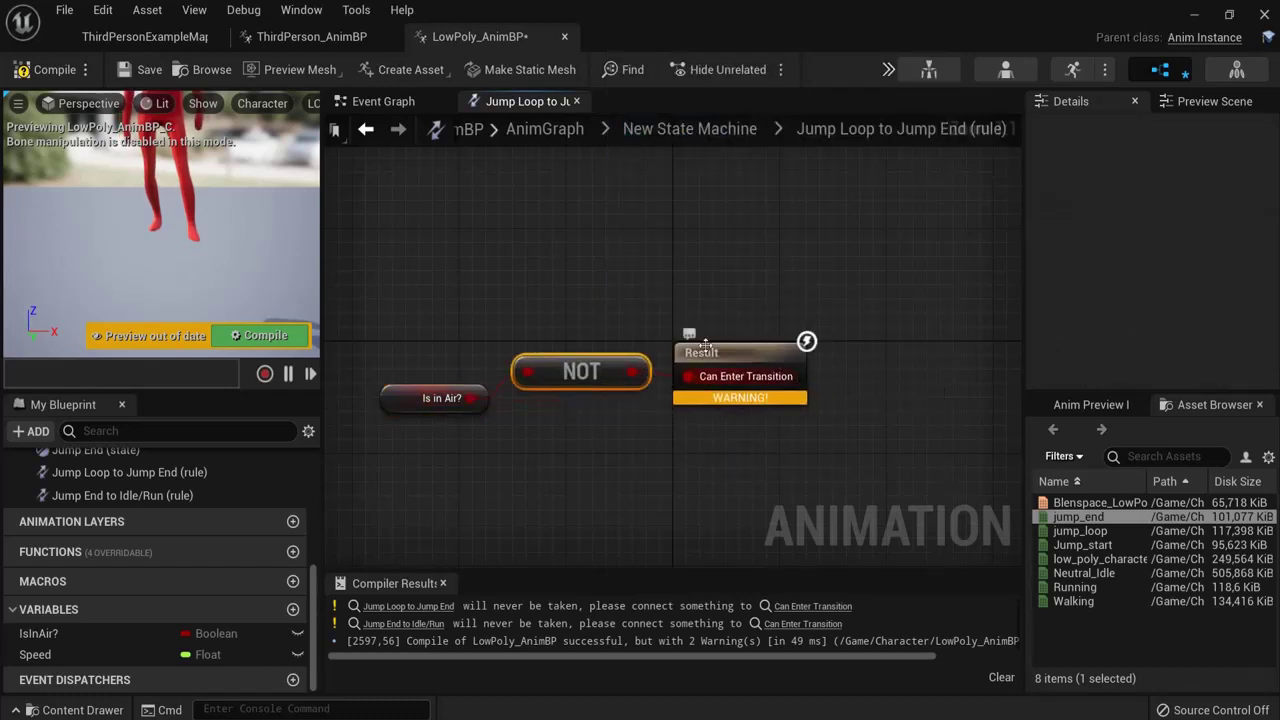
click(52, 72)
click(366, 129)
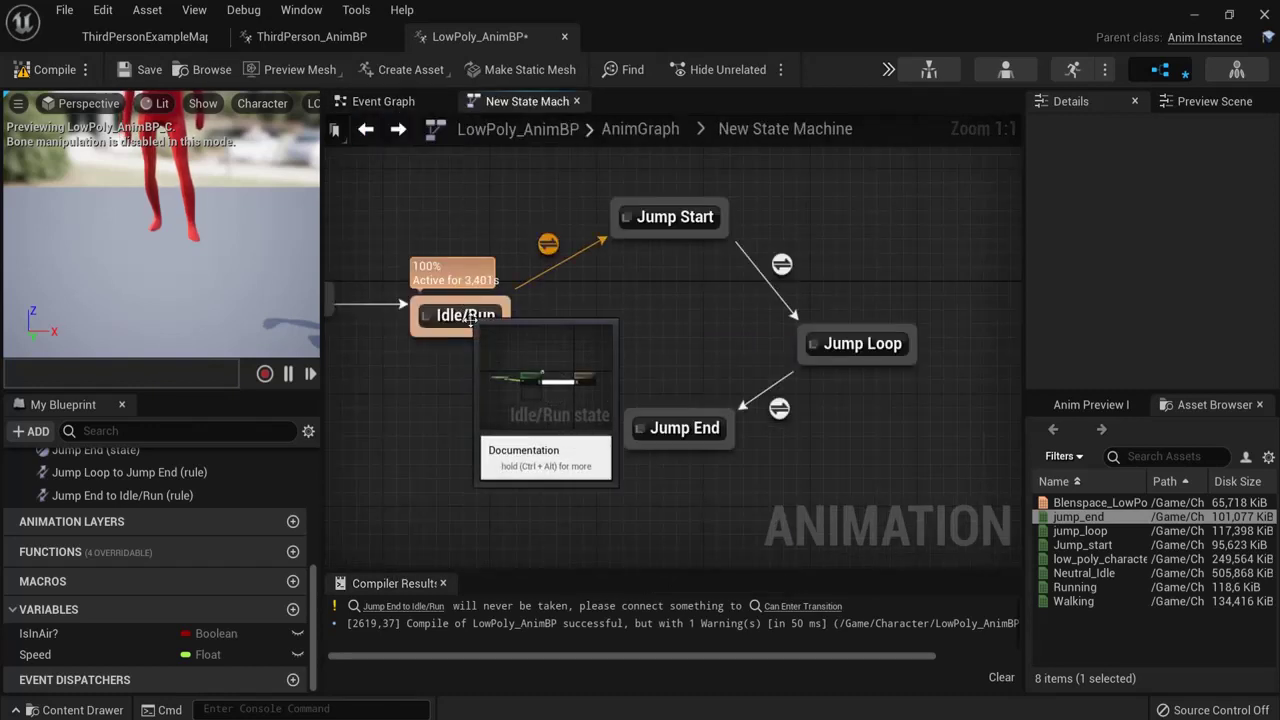
Step: In the Jump End to Idle/Run rule, add a Time Remaining (jump_end) node and move it away from the Result node
double_click(554, 395)
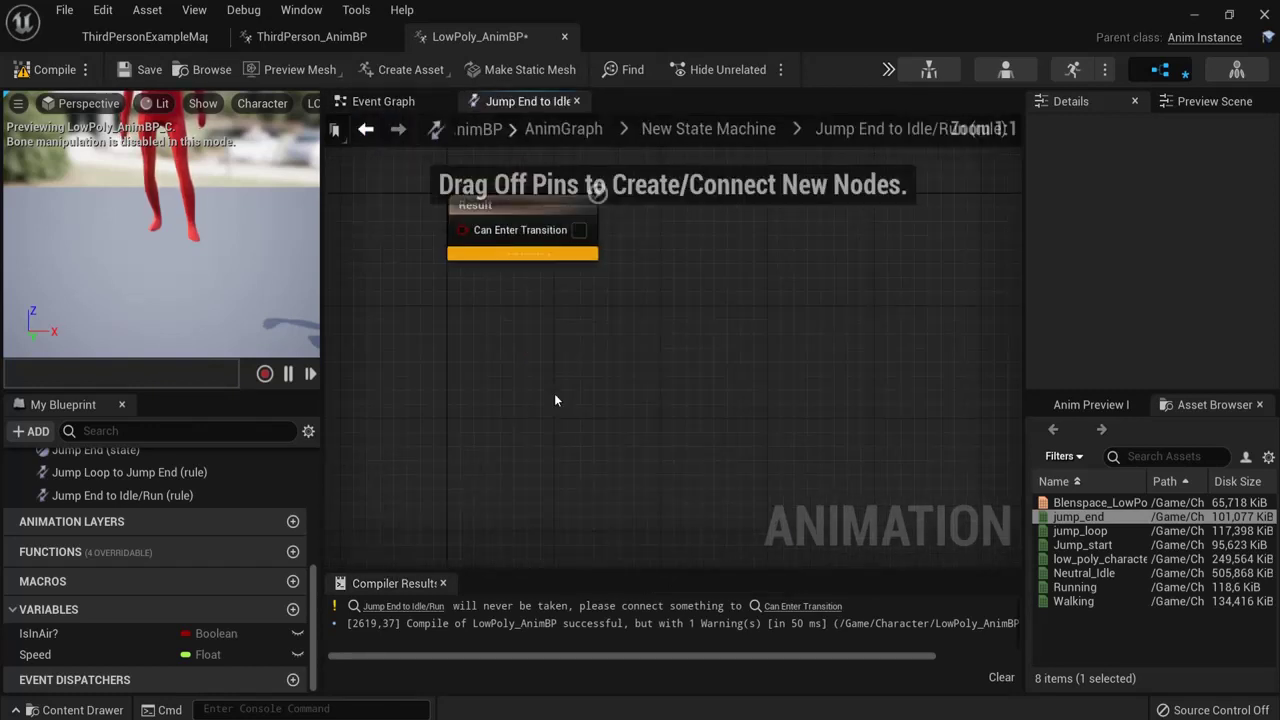
right_click(439, 390)
text(time rem)
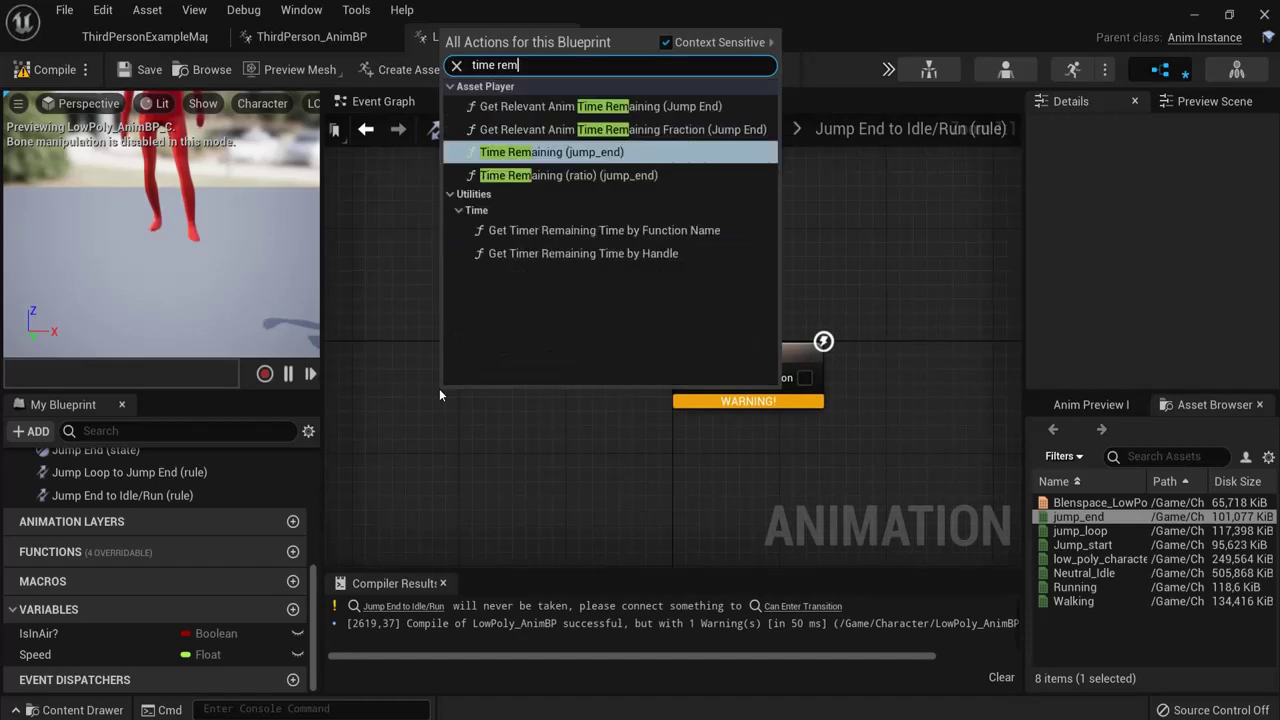
click(636, 152)
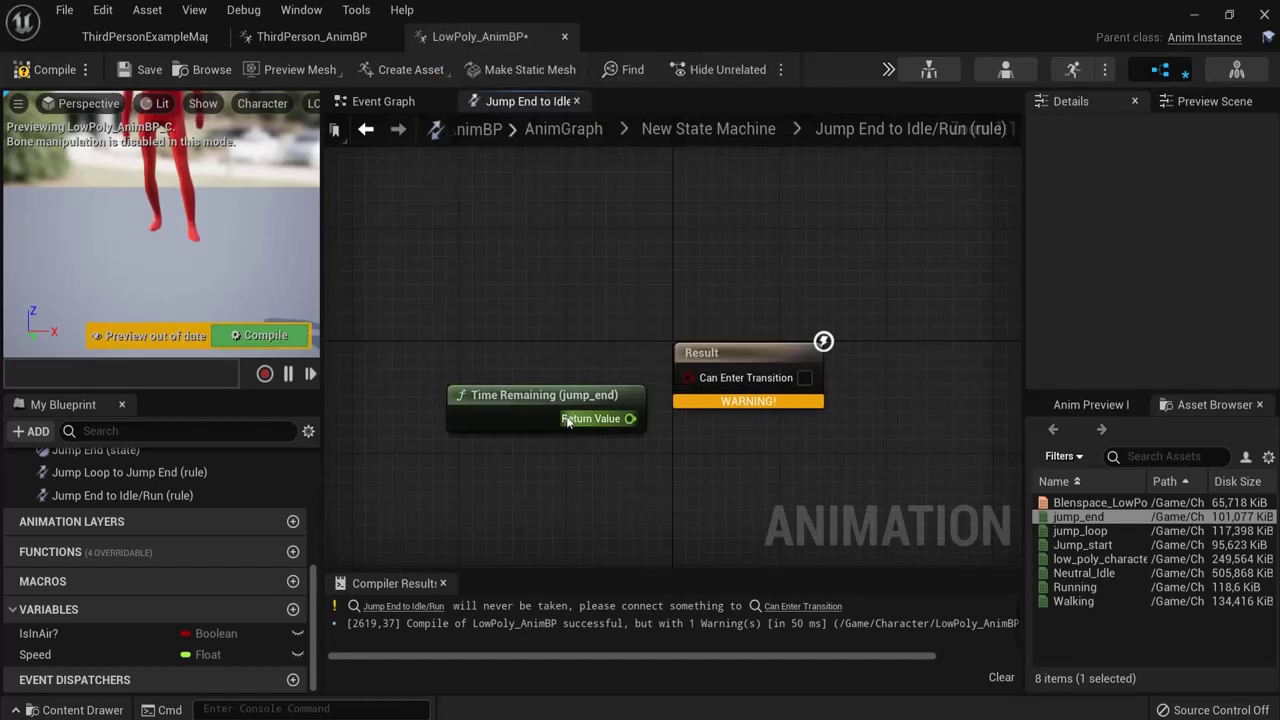
drag(625, 416, 487, 363)
Step: Feed the jump_end time remaining into a less-than (<) node with threshold 0,1 and connect its output to Can Enter Transition
drag(560, 380, 560, 380)
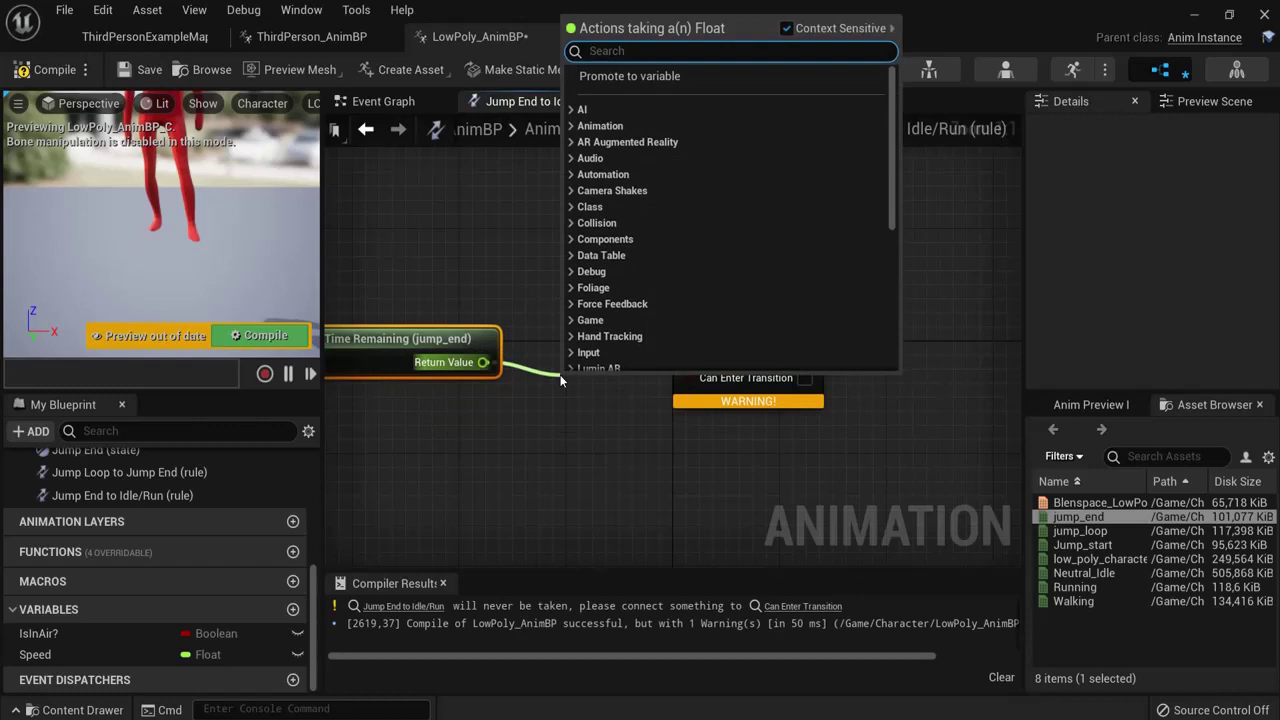
text(<)
click(624, 110)
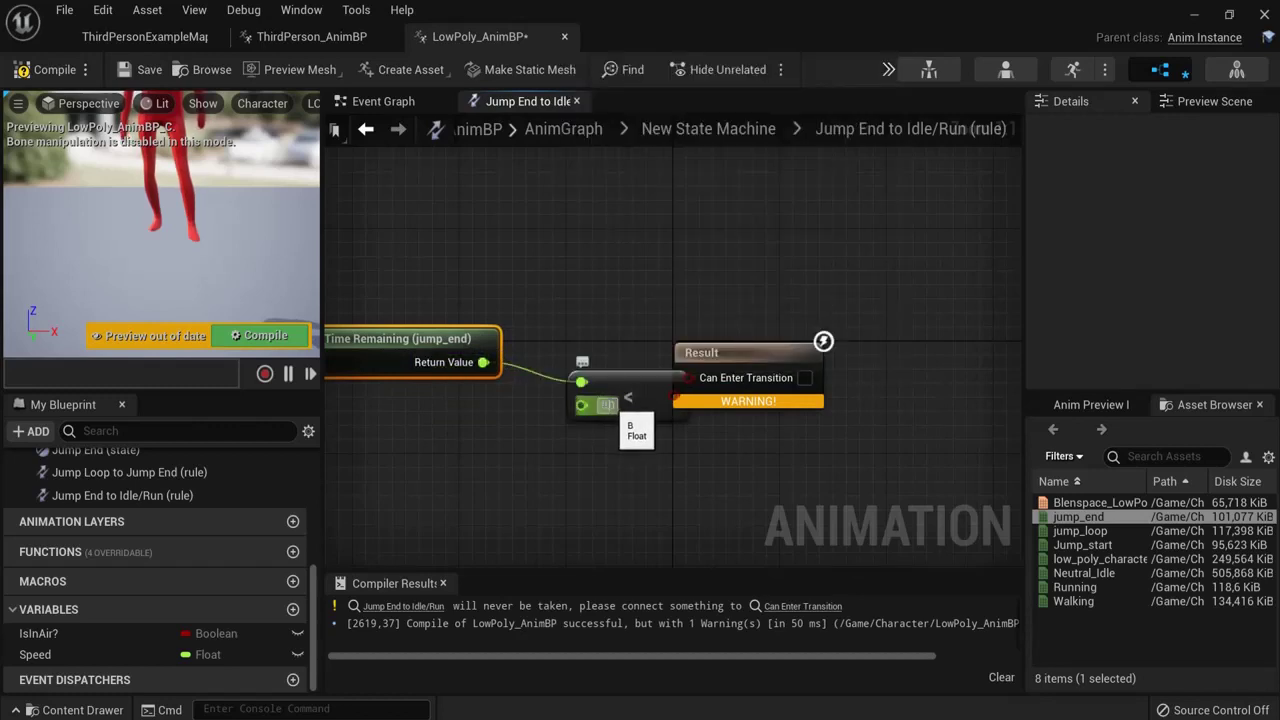
click(607, 404)
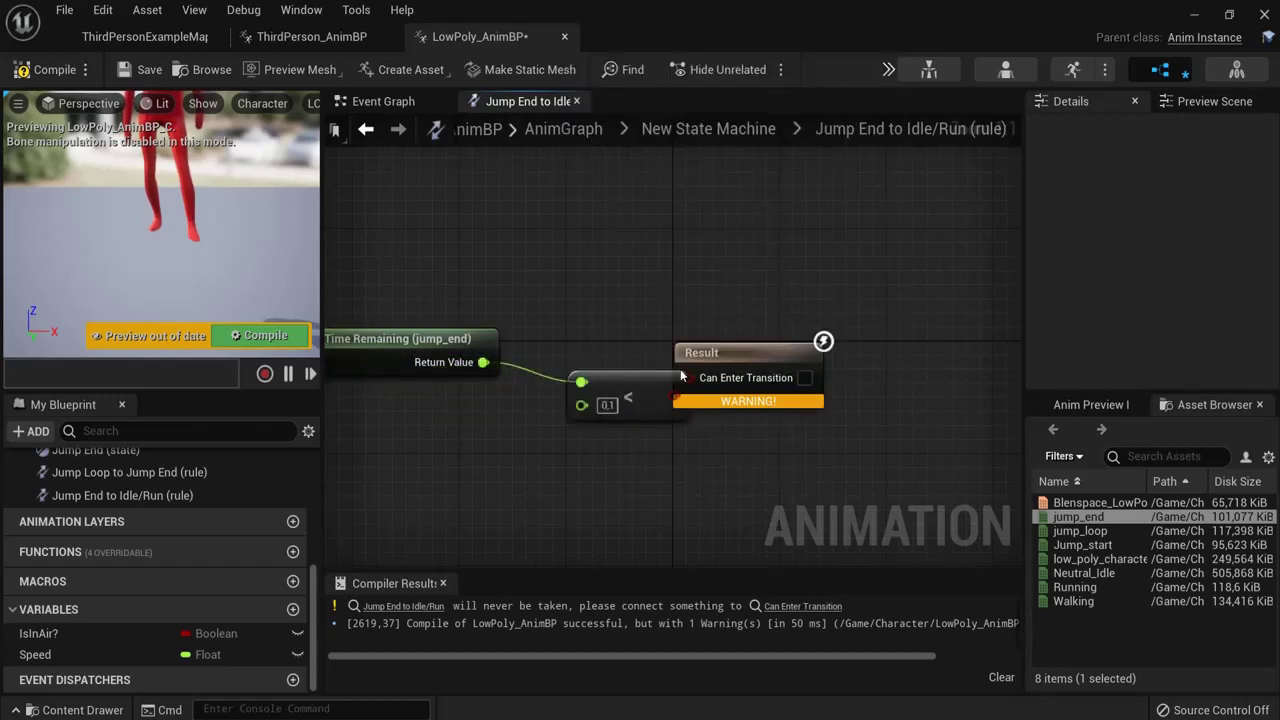
click(769, 352)
drag(769, 352, 833, 352)
drag(727, 390, 755, 377)
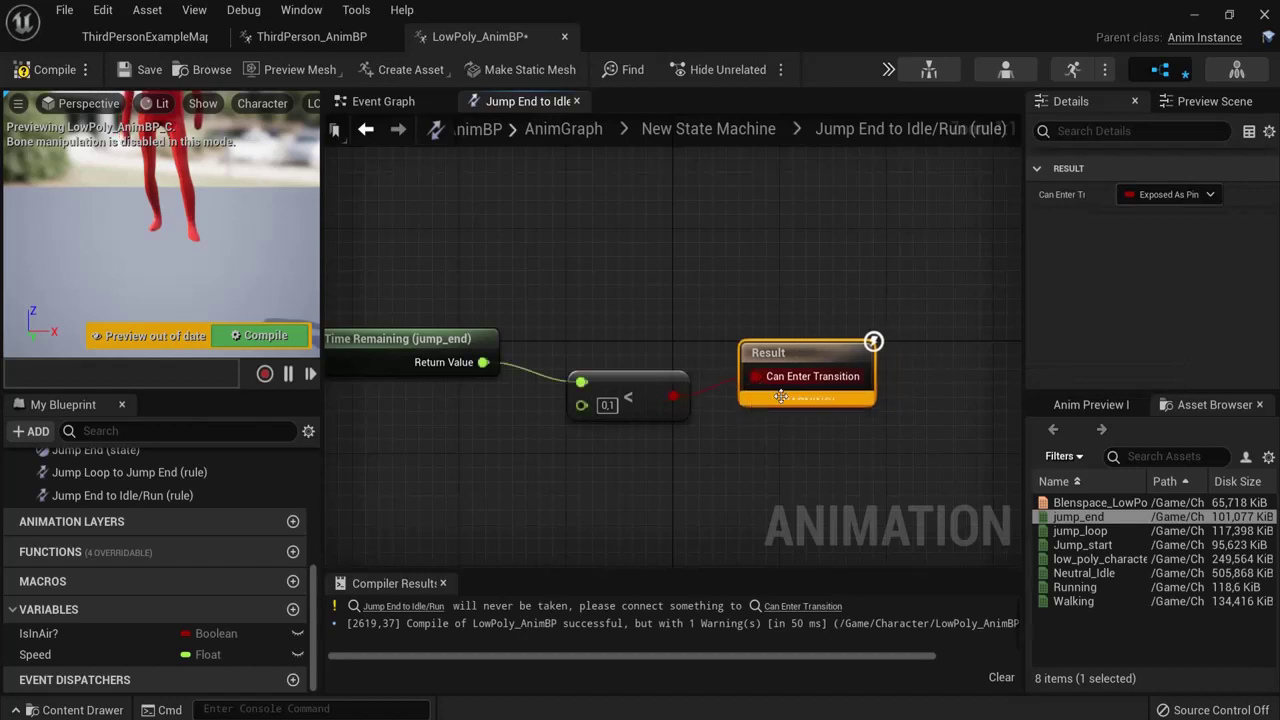
Step: Compile and save LowPoly_AnimBP, then return to its state machine graph
click(44, 70)
click(140, 70)
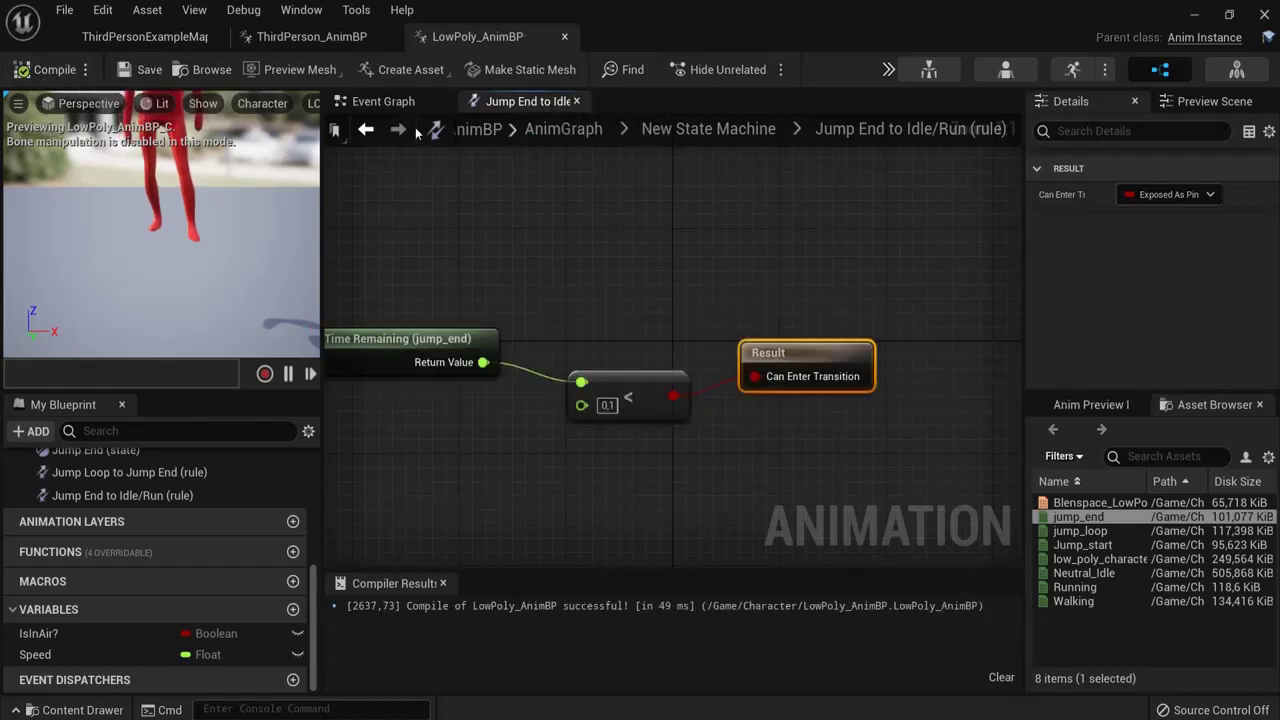
click(366, 129)
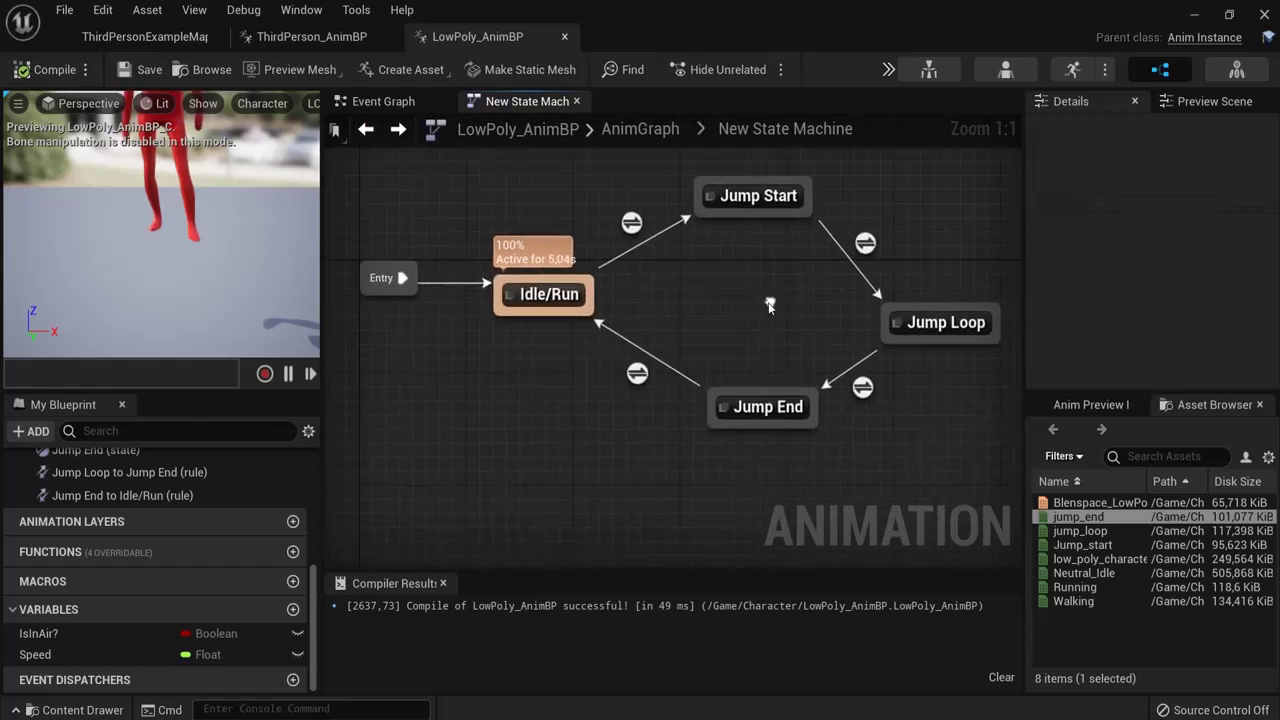
right_drag(770, 304, 740, 307)
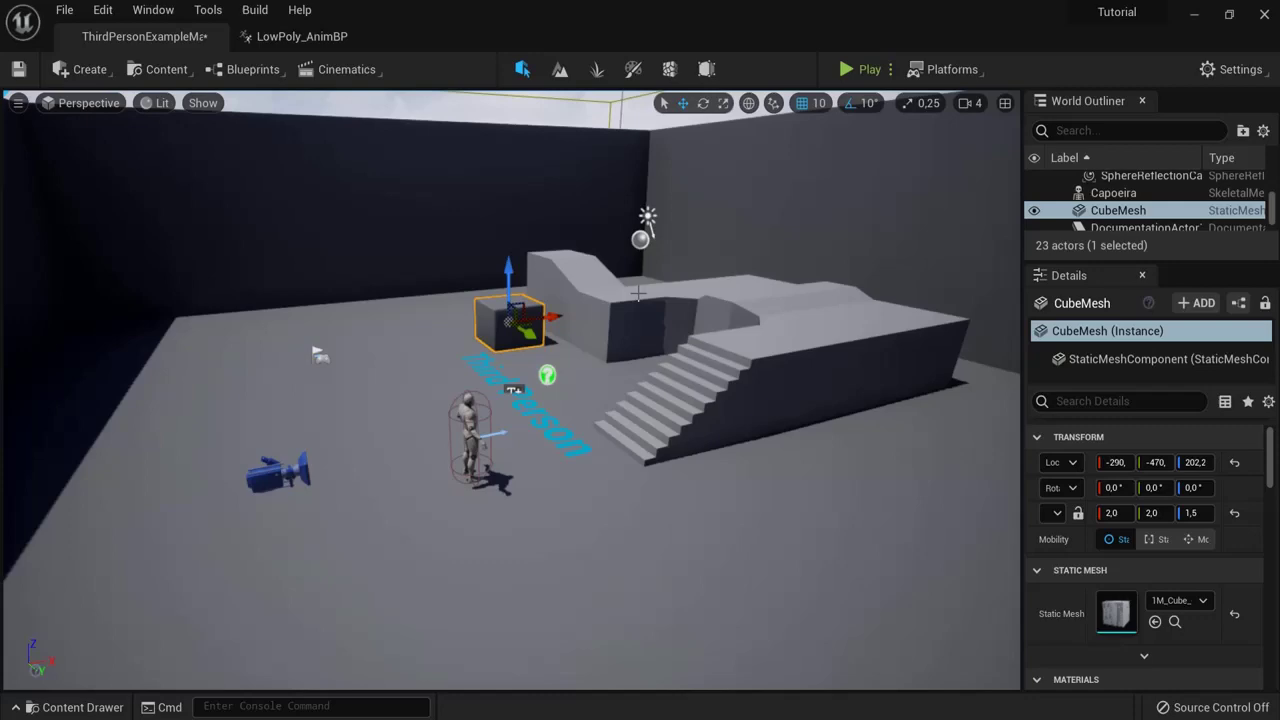
Step: Play-test and stop the level, and open the placed ThirdPersonCharacter's blueprint in its viewport
click(851, 74)
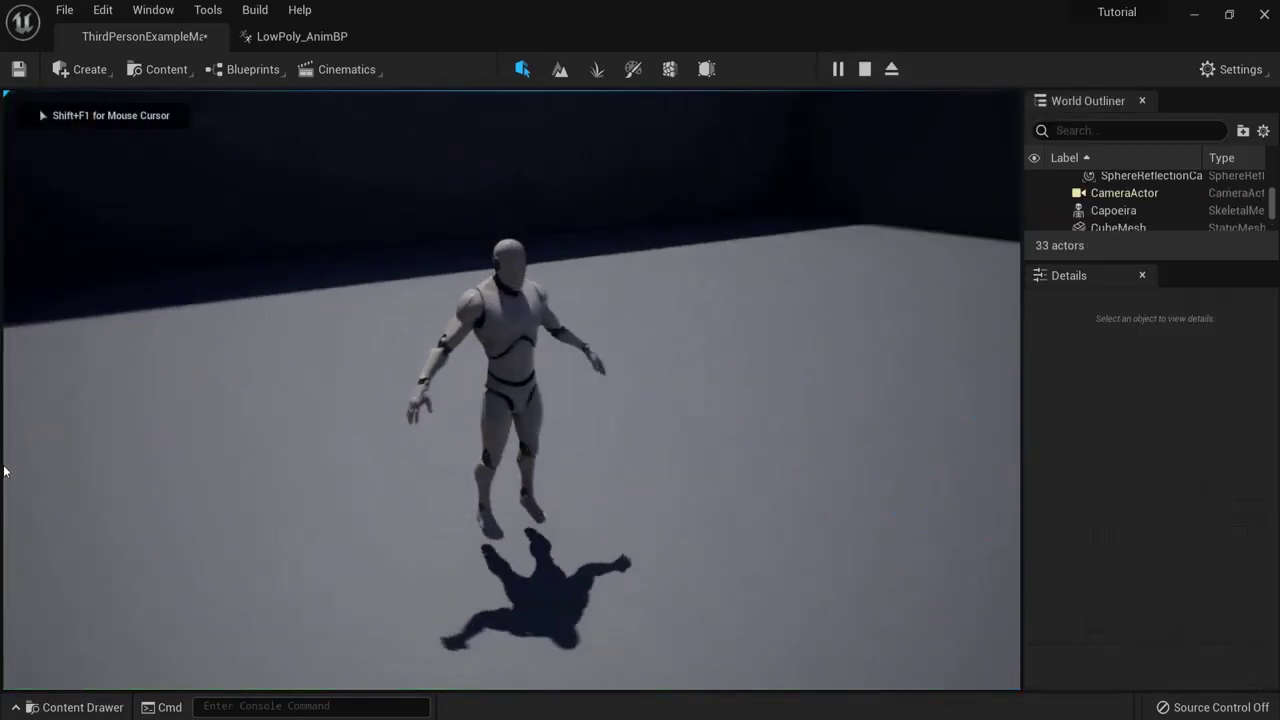
key(Escape)
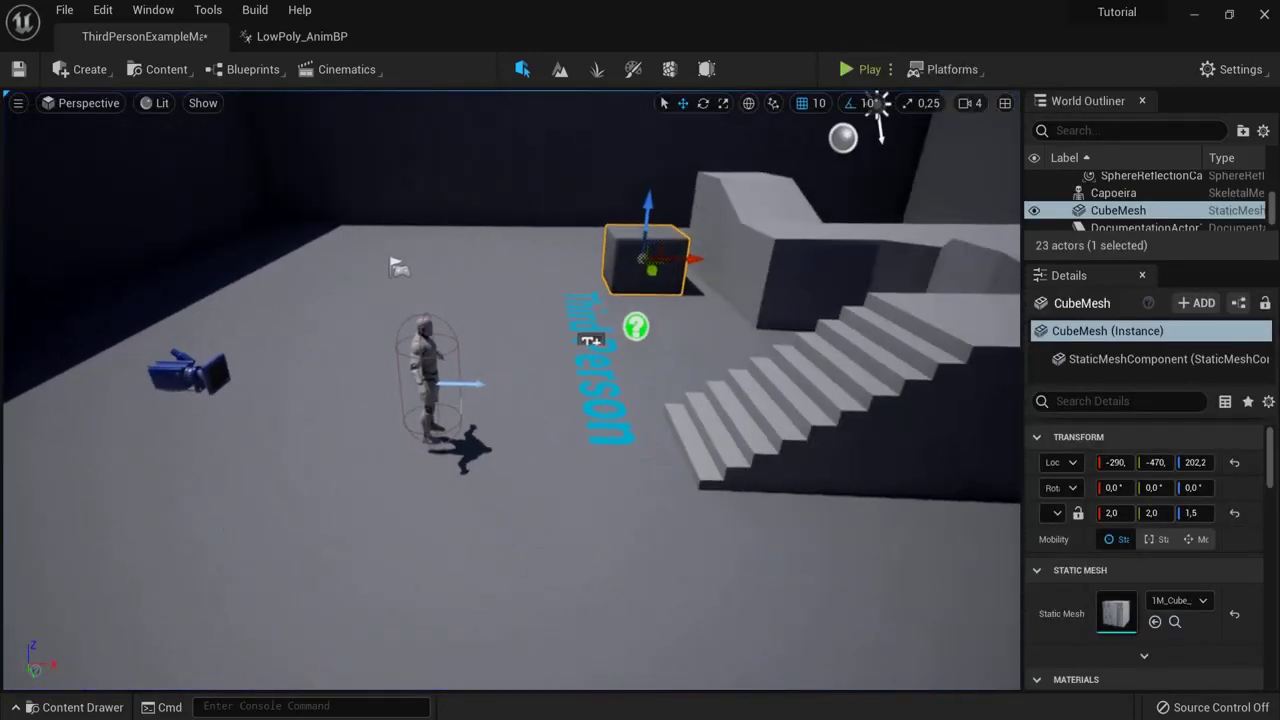
click(429, 372)
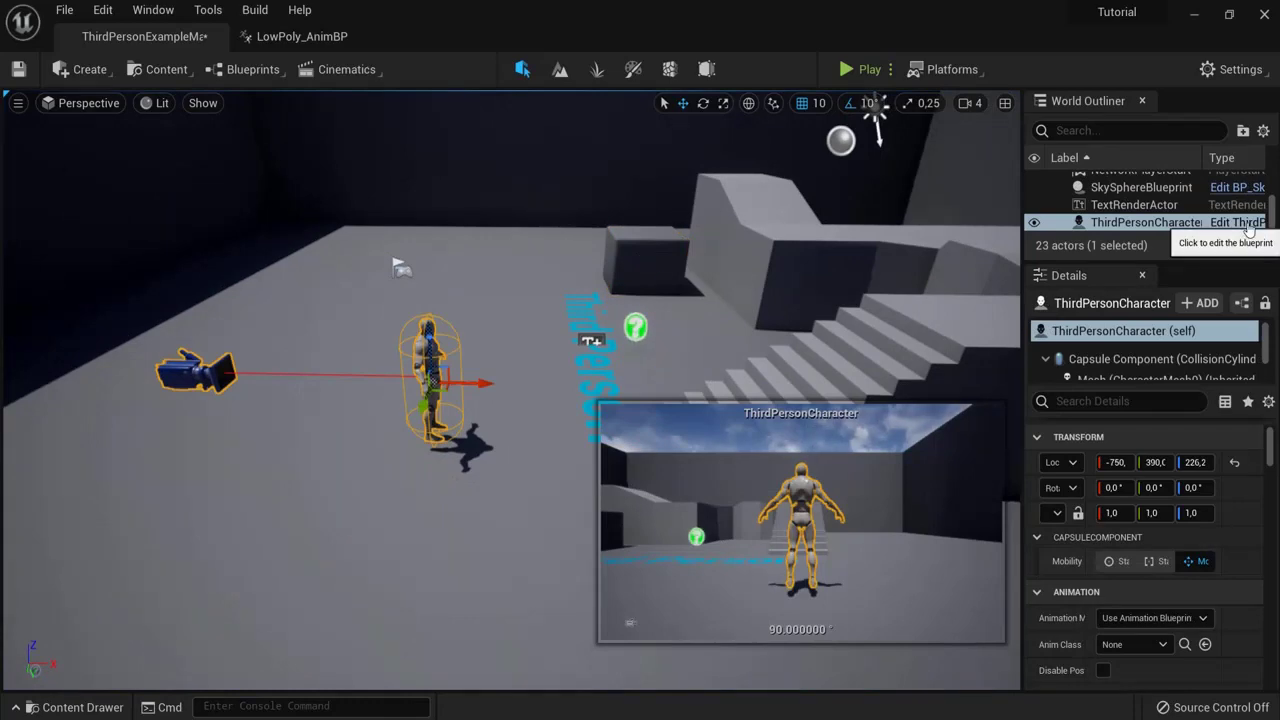
click(1246, 224)
click(249, 101)
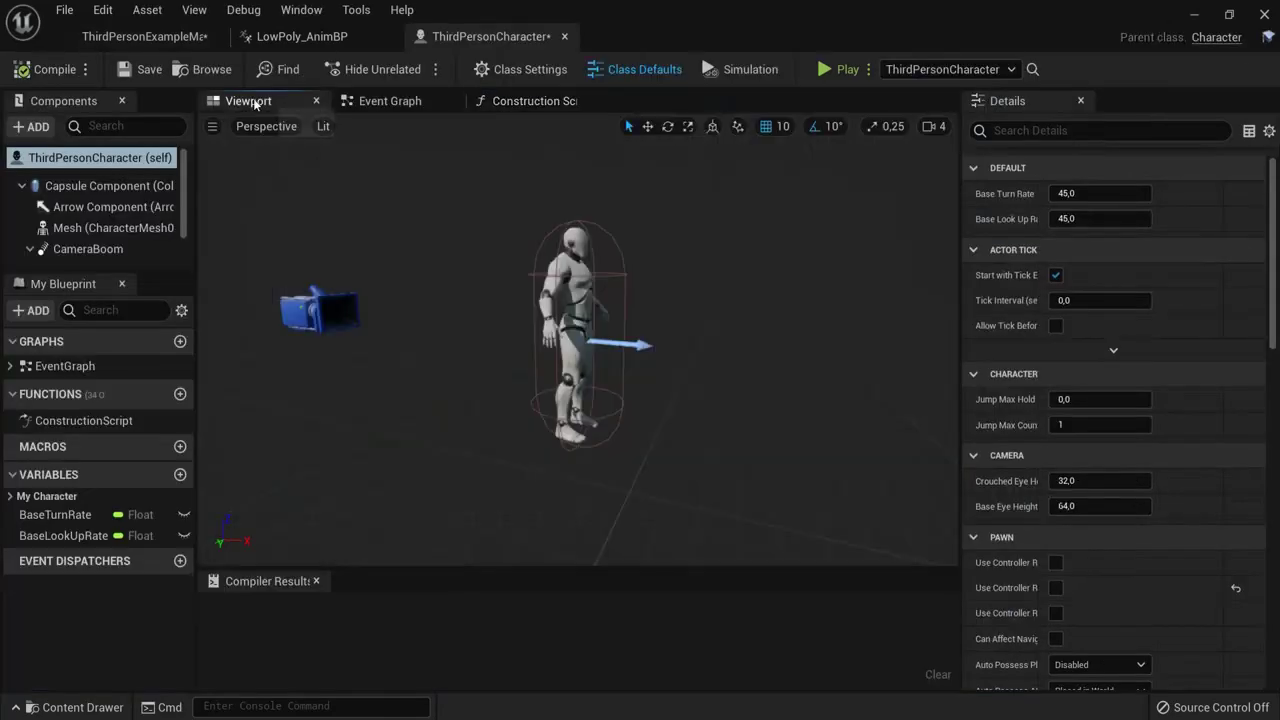
click(388, 101)
click(249, 106)
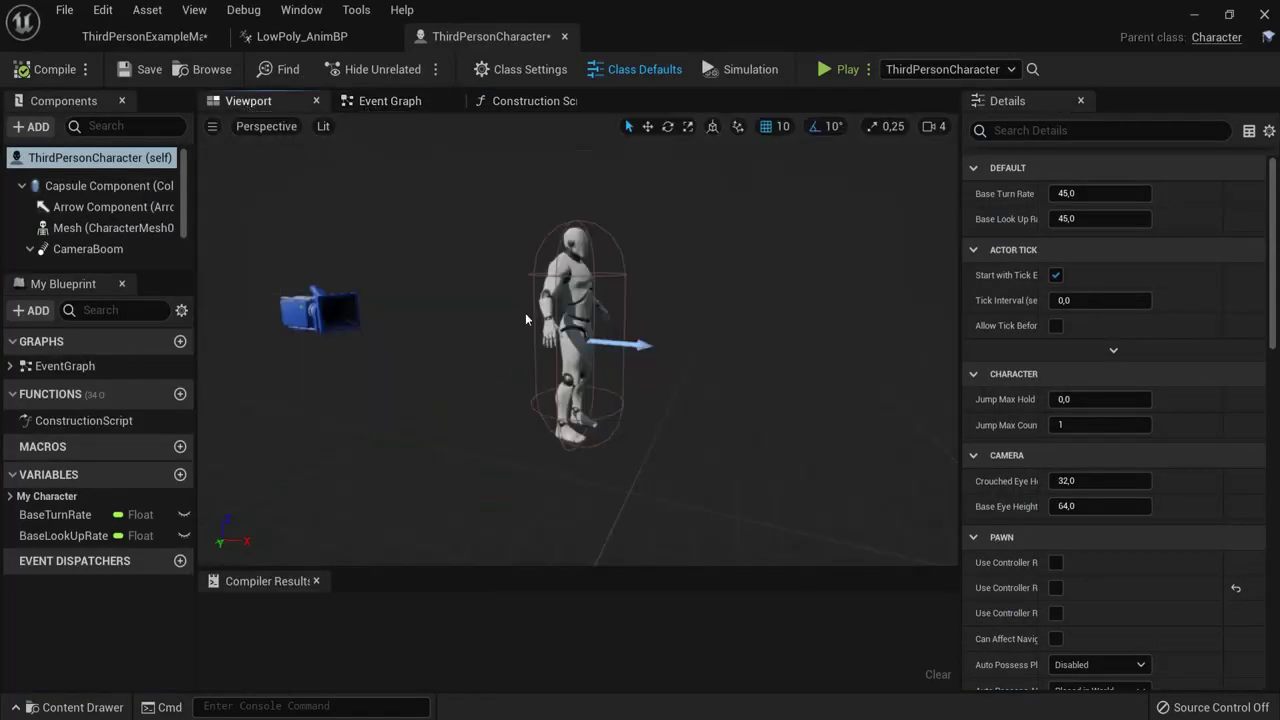
Step: Assign low_poly_character as the Mesh component's skeletal mesh and LowPoly_AnimBP as its anim class
click(580, 285)
scroll(1088, 432, down, 4)
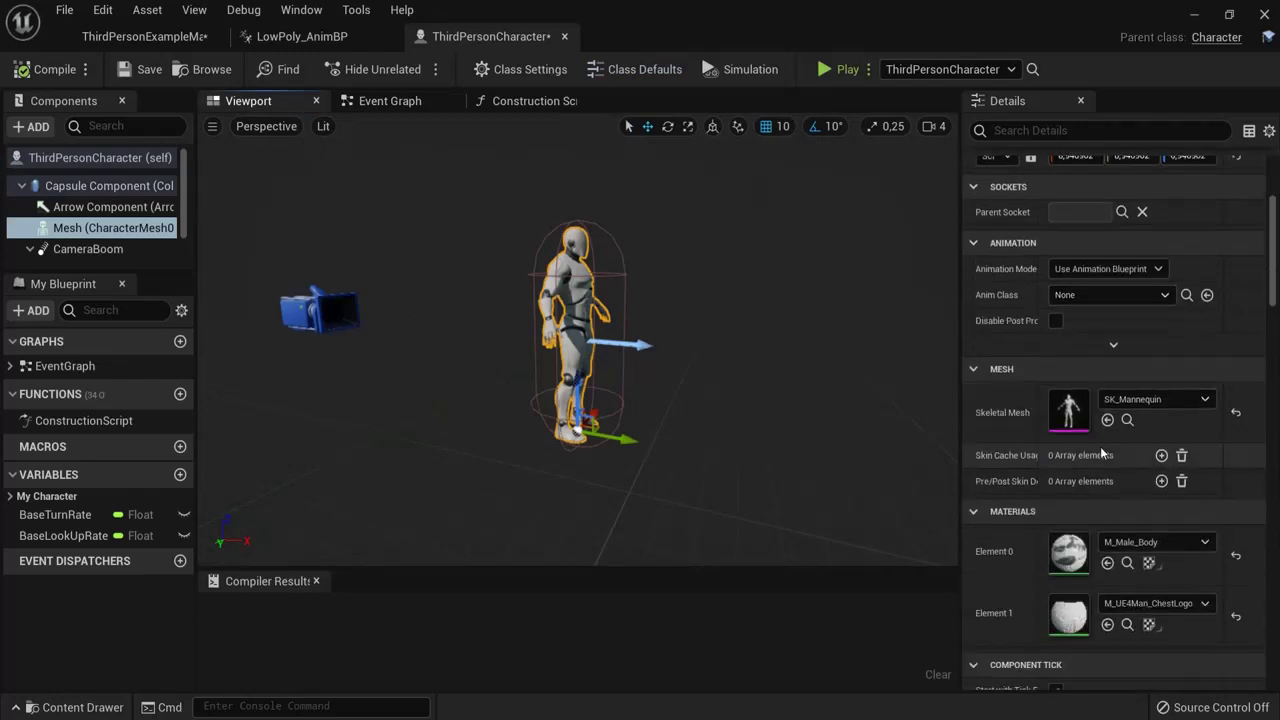
click(1066, 418)
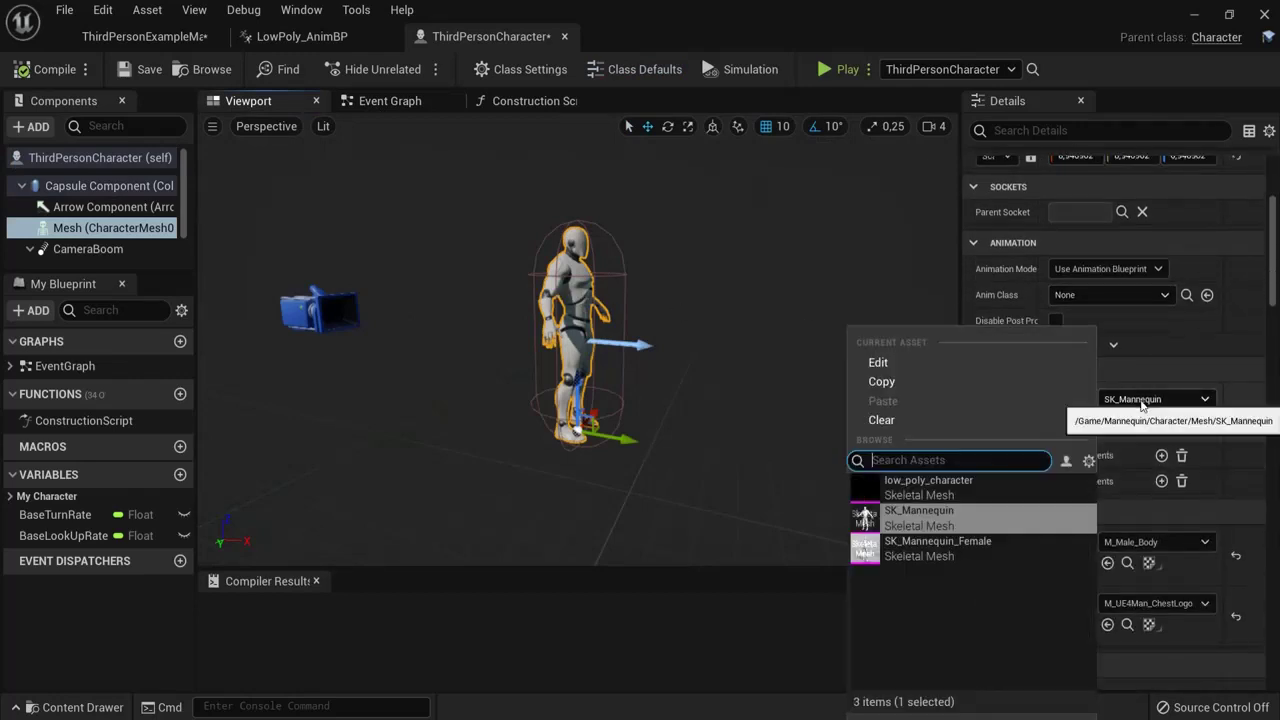
click(925, 488)
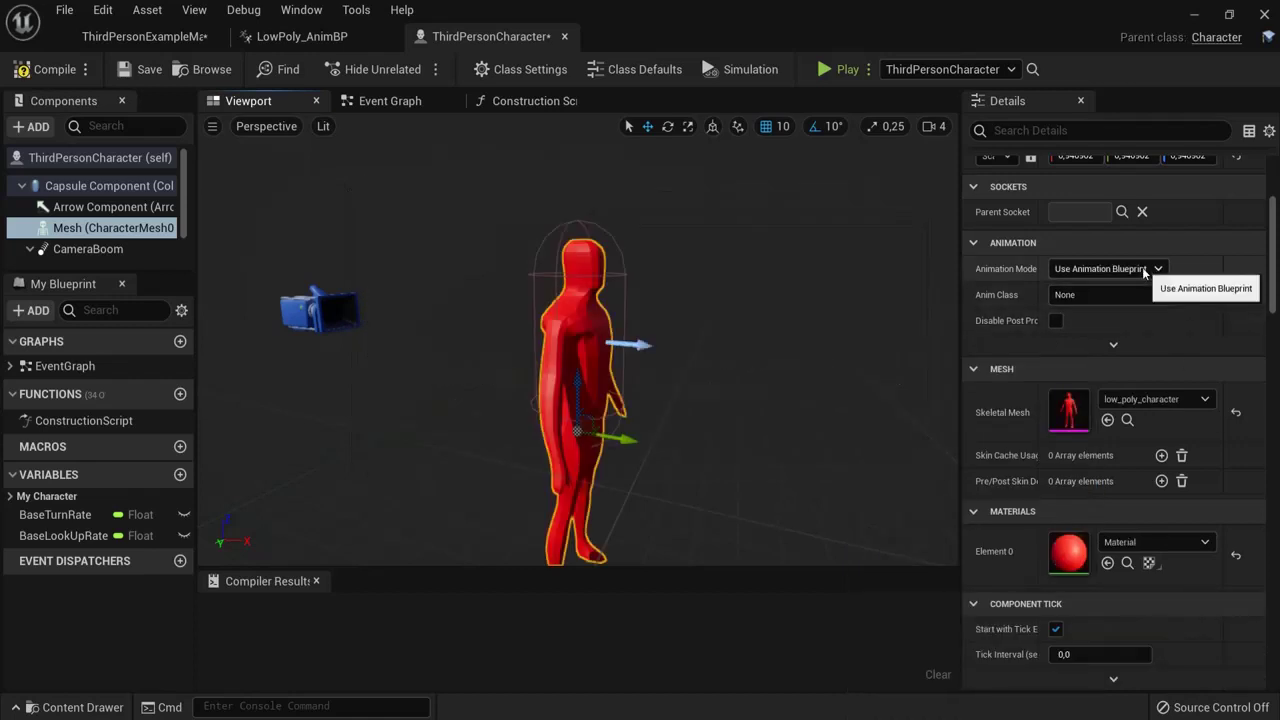
click(1161, 296)
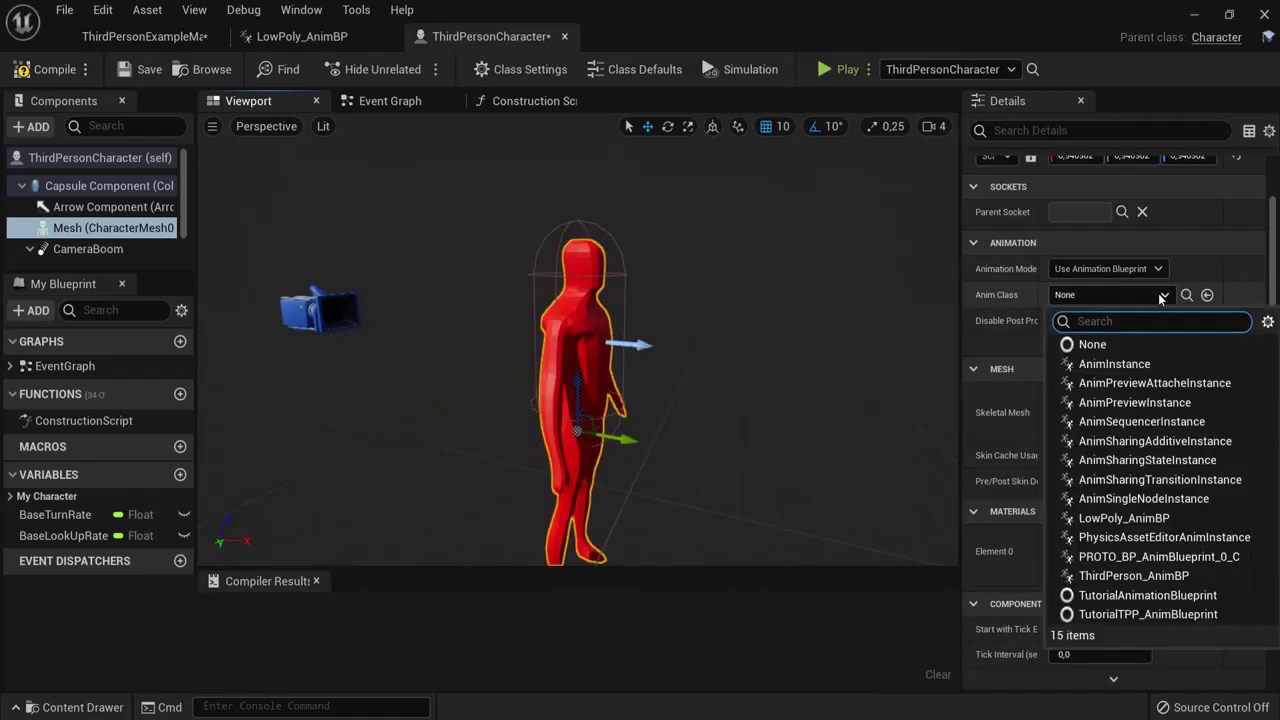
click(1123, 518)
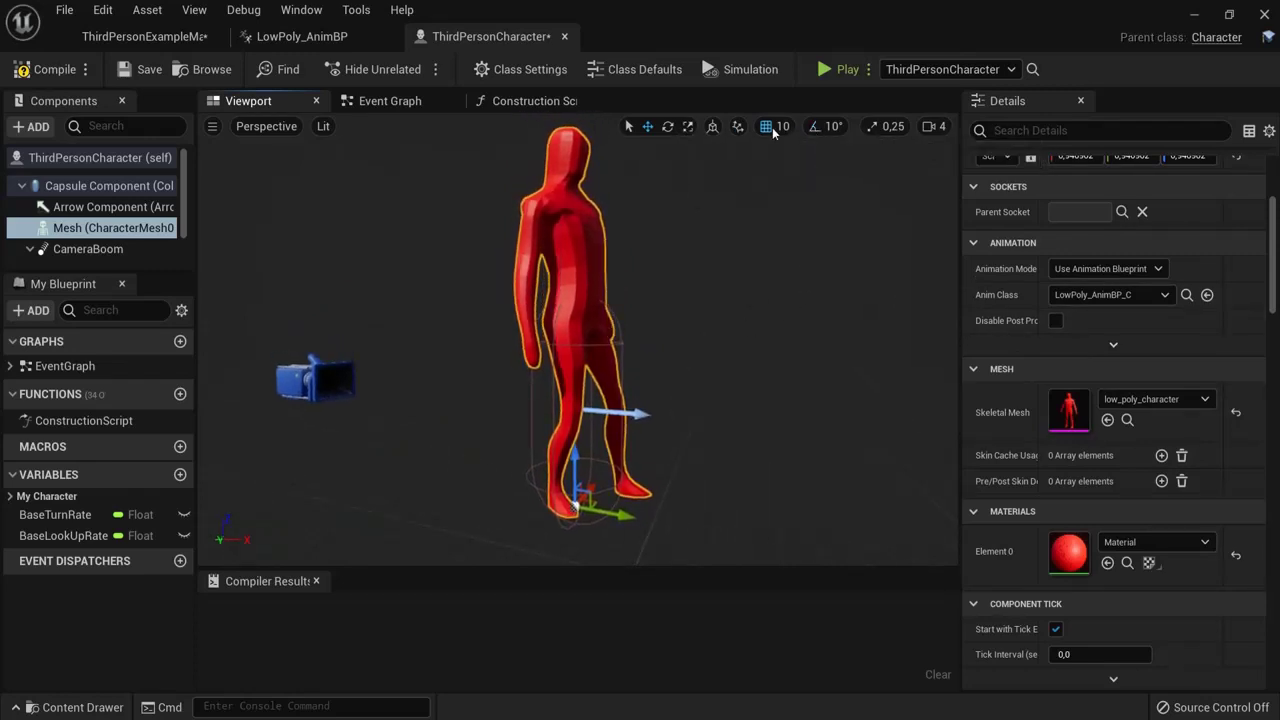
Step: Scale the character mesh down uniformly to fit the capsule's height and play-test it running
click(687, 126)
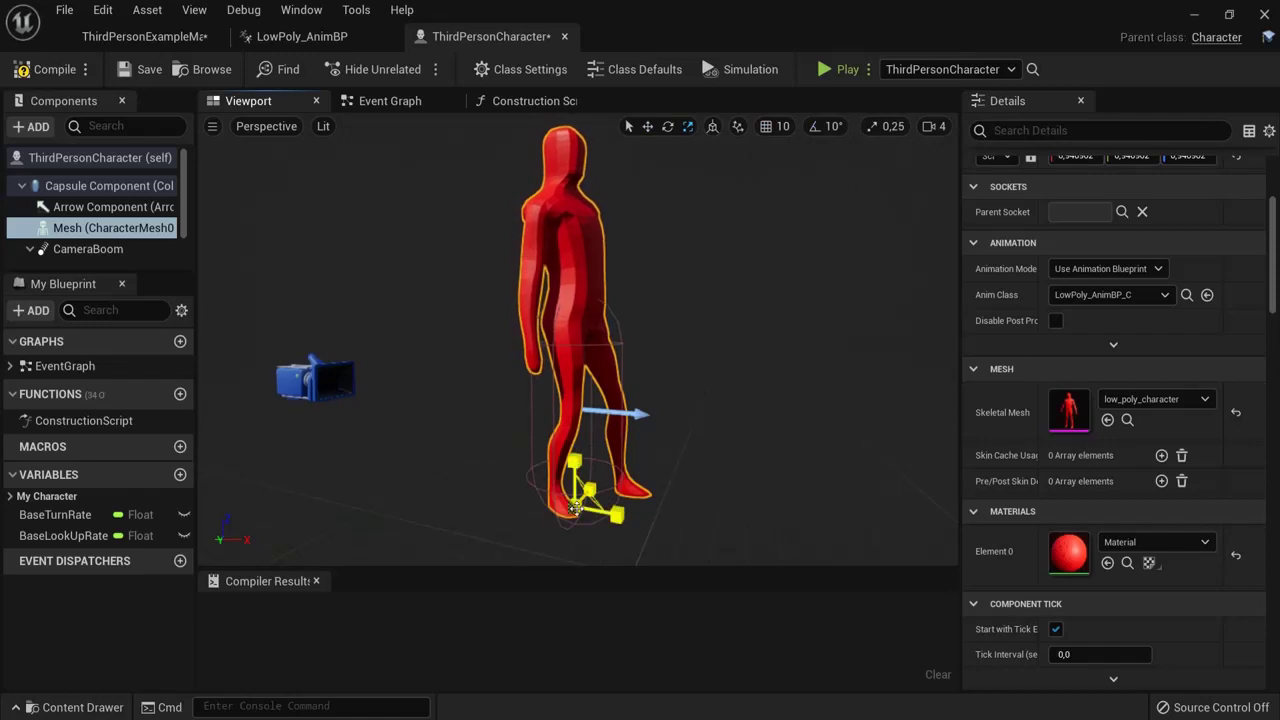
drag(575, 507, 568, 525)
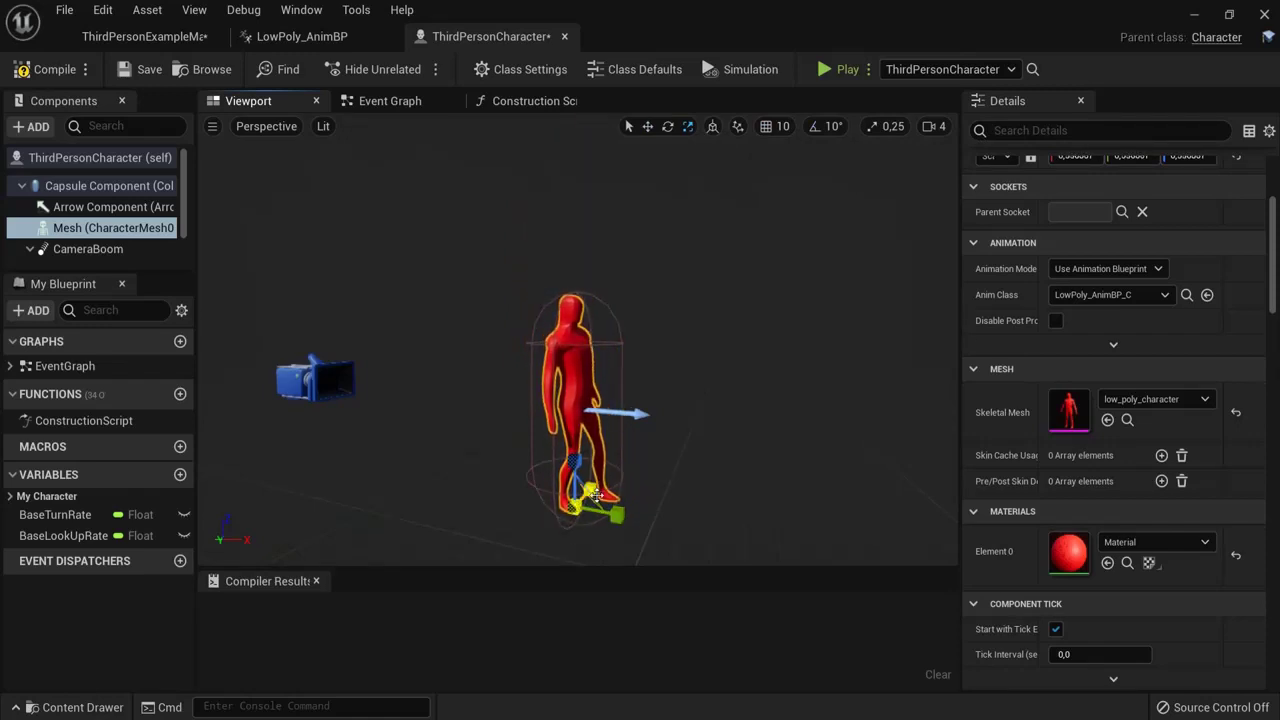
click(843, 69)
key(w)
key(s)
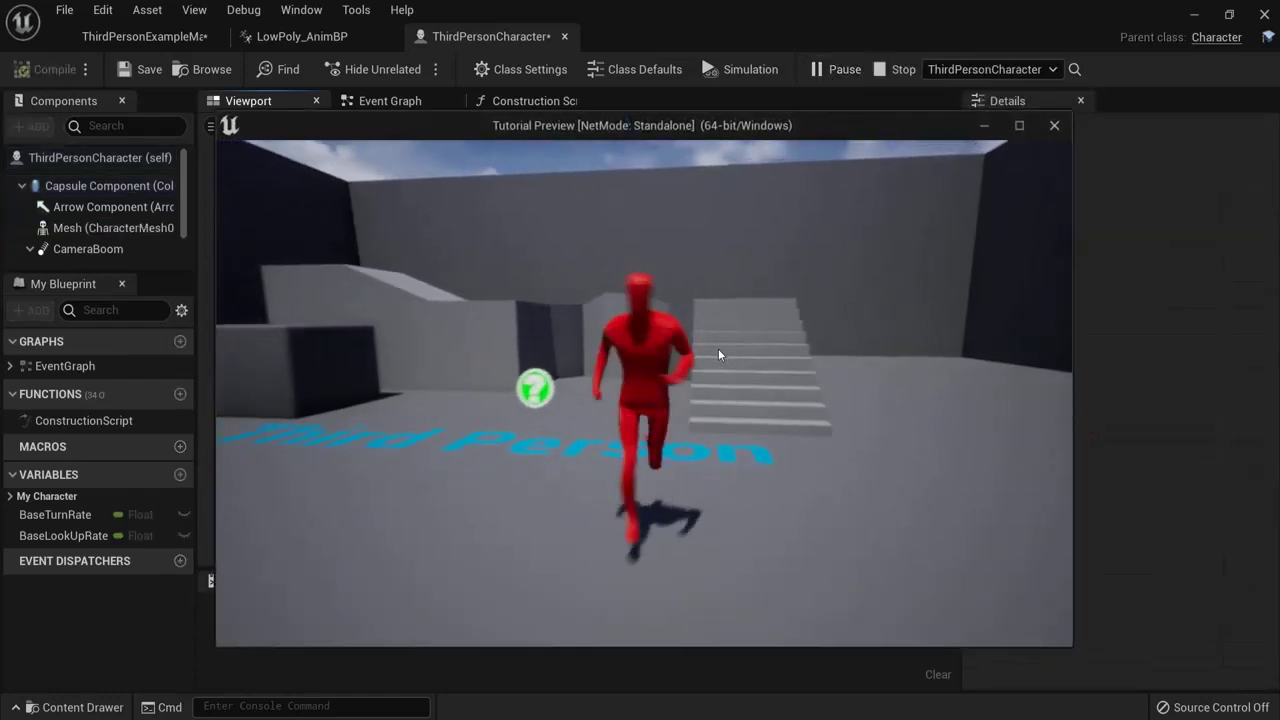
key(w)
key(Escape)
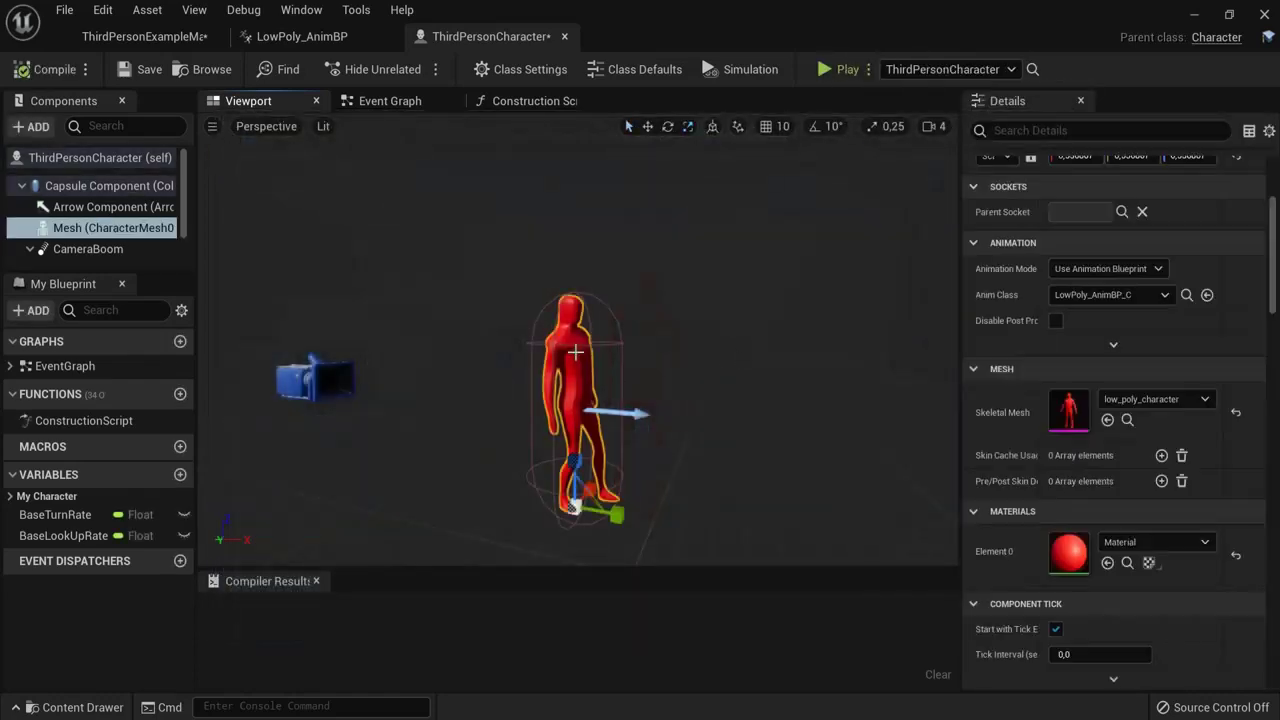
Step: Move the character mesh down so its feet reach the base of the capsule
key(w)
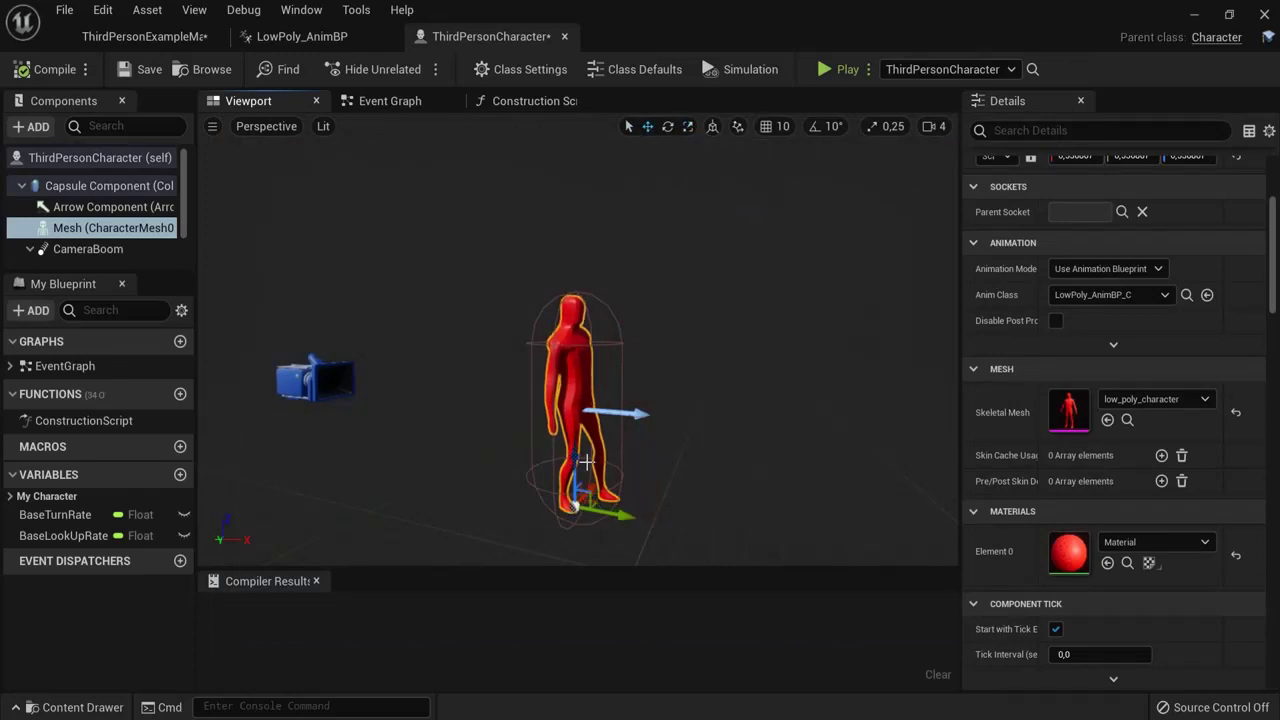
drag(575, 452, 578, 462)
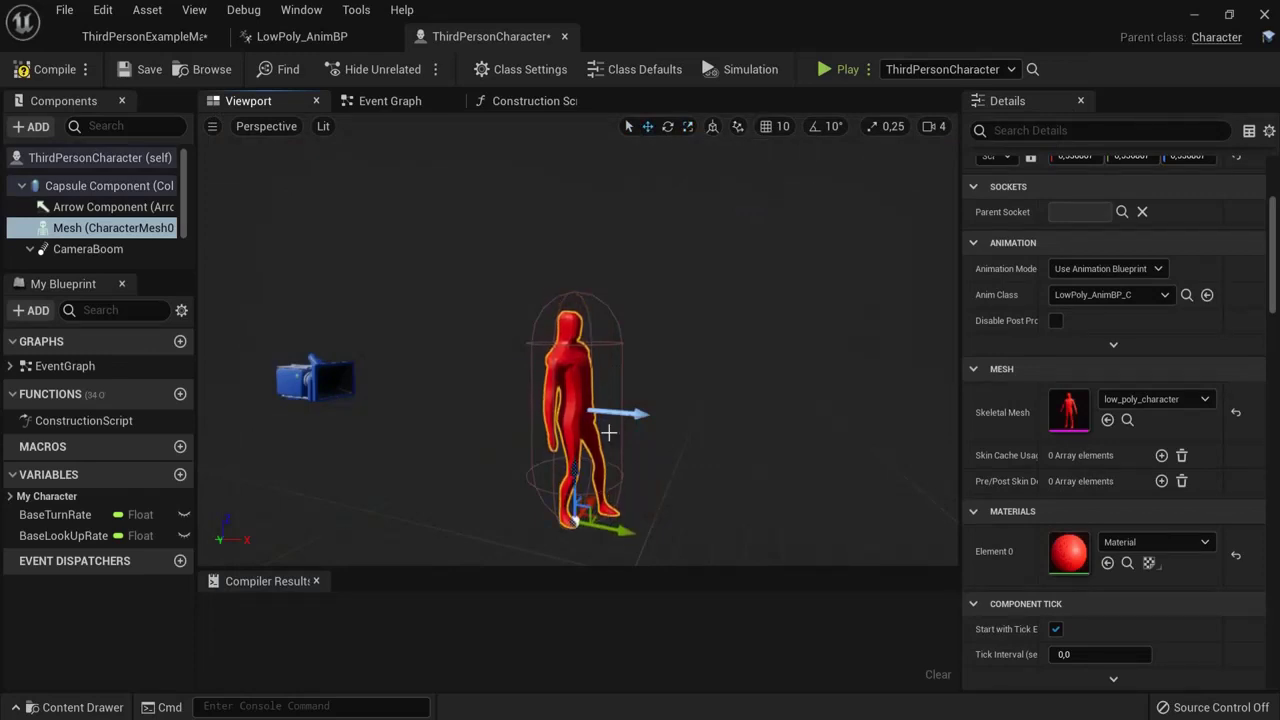
Step: Play-test the low-poly character by running around the level and jumping, and end the preview
click(824, 69)
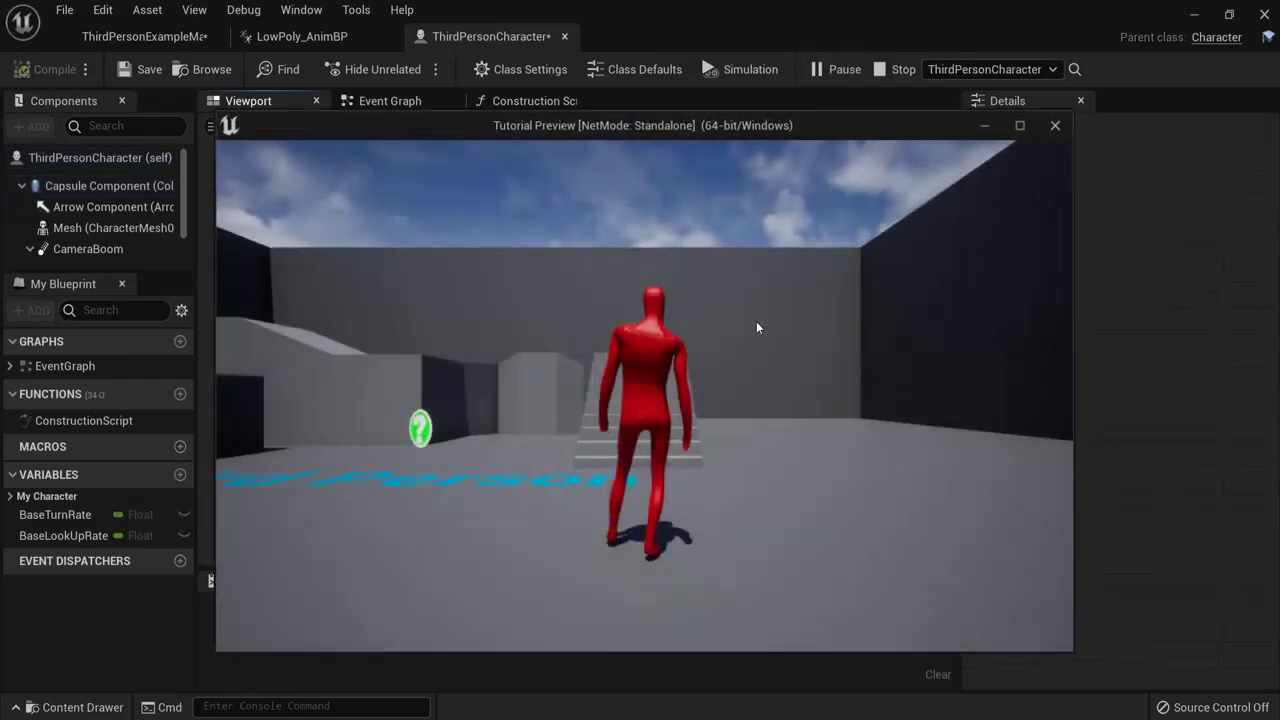
key(w)
key(w)
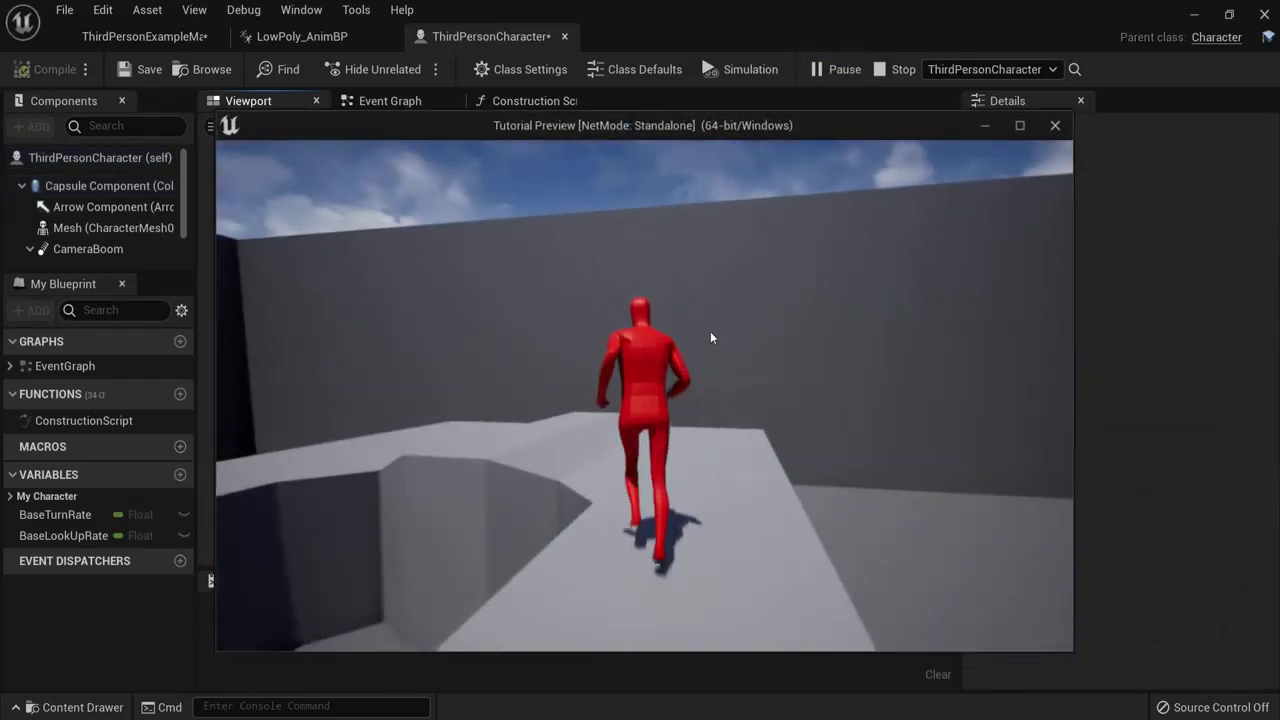
key(w)
key(space)
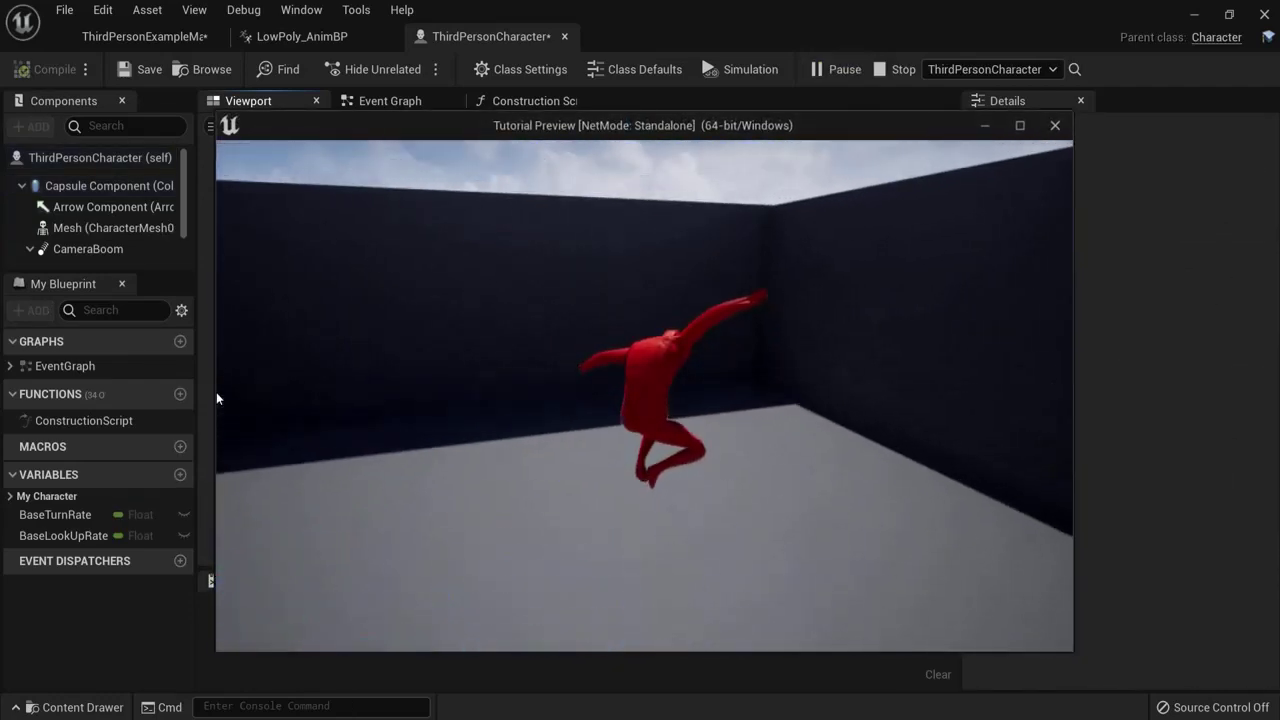
key(w)
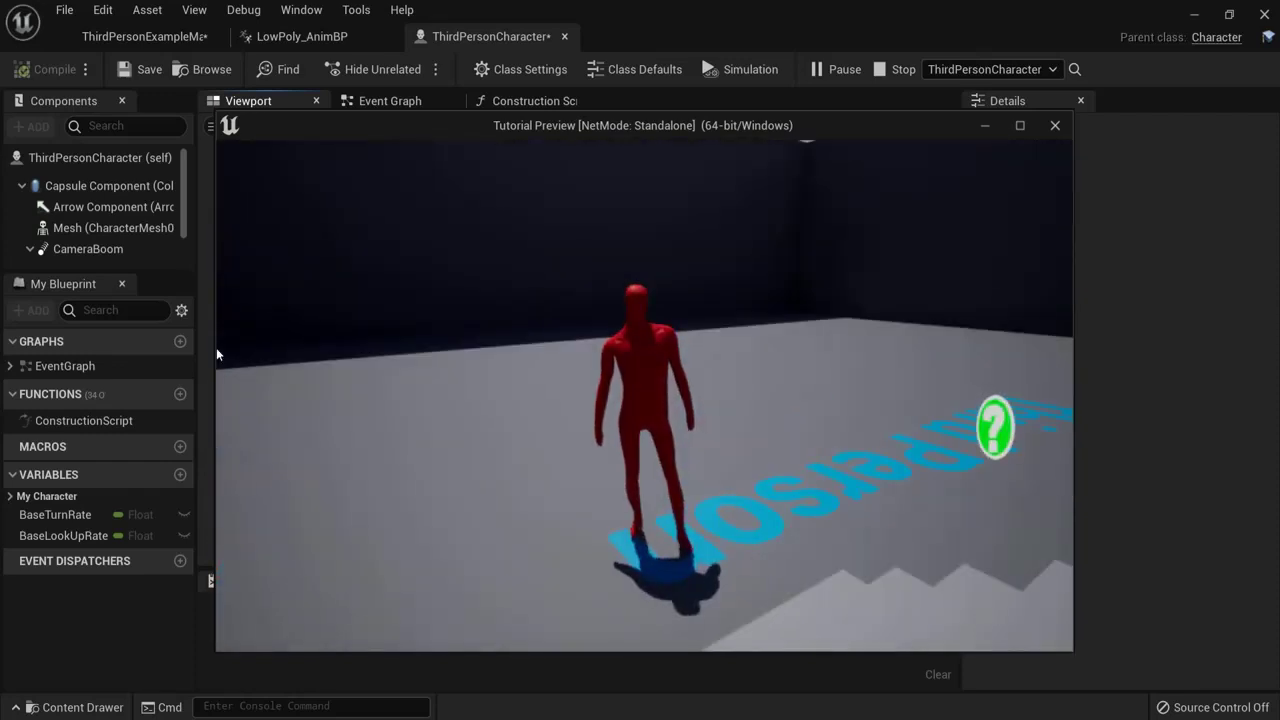
key(w)
drag(1071, 441, 829, 450)
key(space)
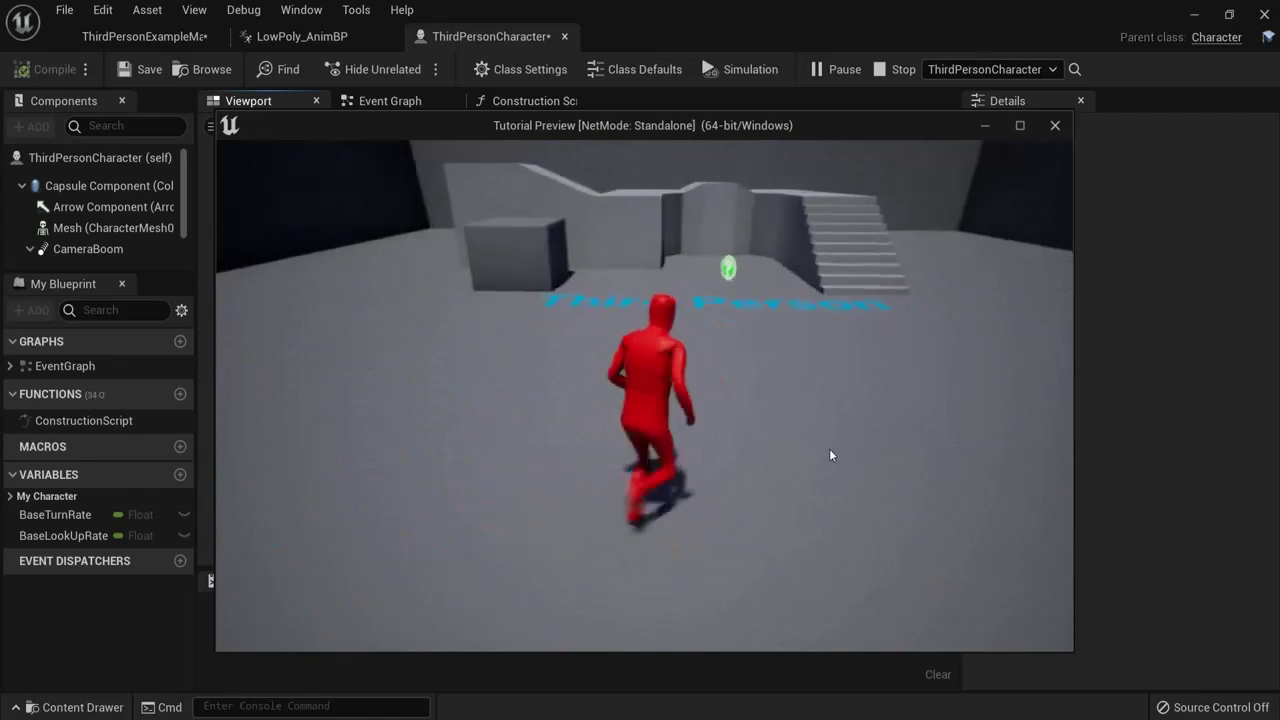
key(Escape)
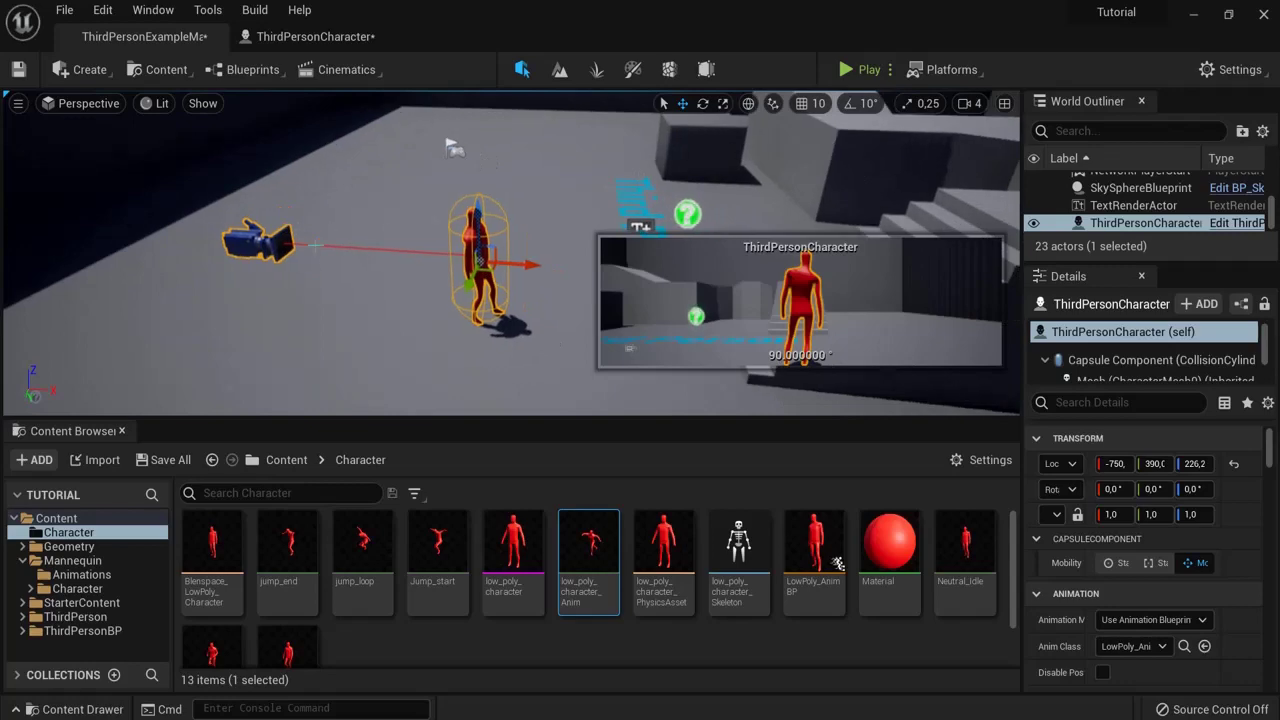
Step: Reopen the ThirdPersonCharacter blueprint from the level and bring up an empty area of its Event Graph
click(1228, 224)
click(250, 102)
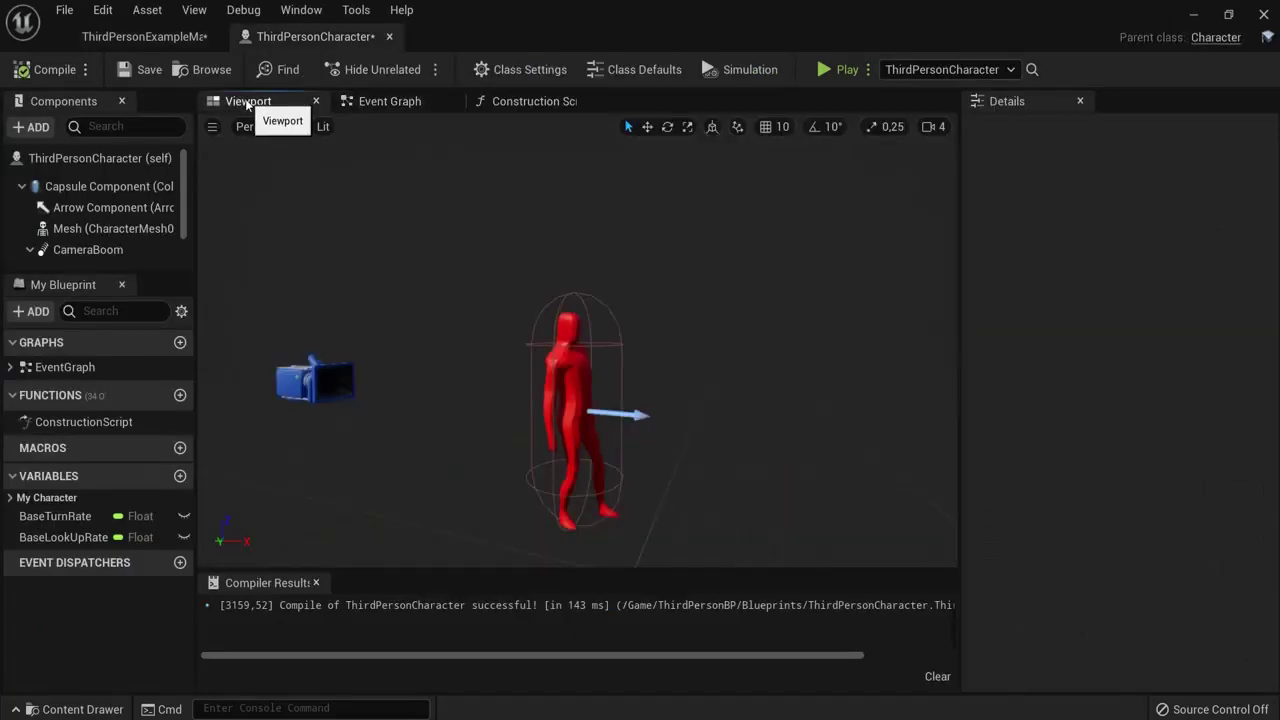
click(385, 103)
scroll(575, 515, up, 7)
scroll(444, 361, down, 1)
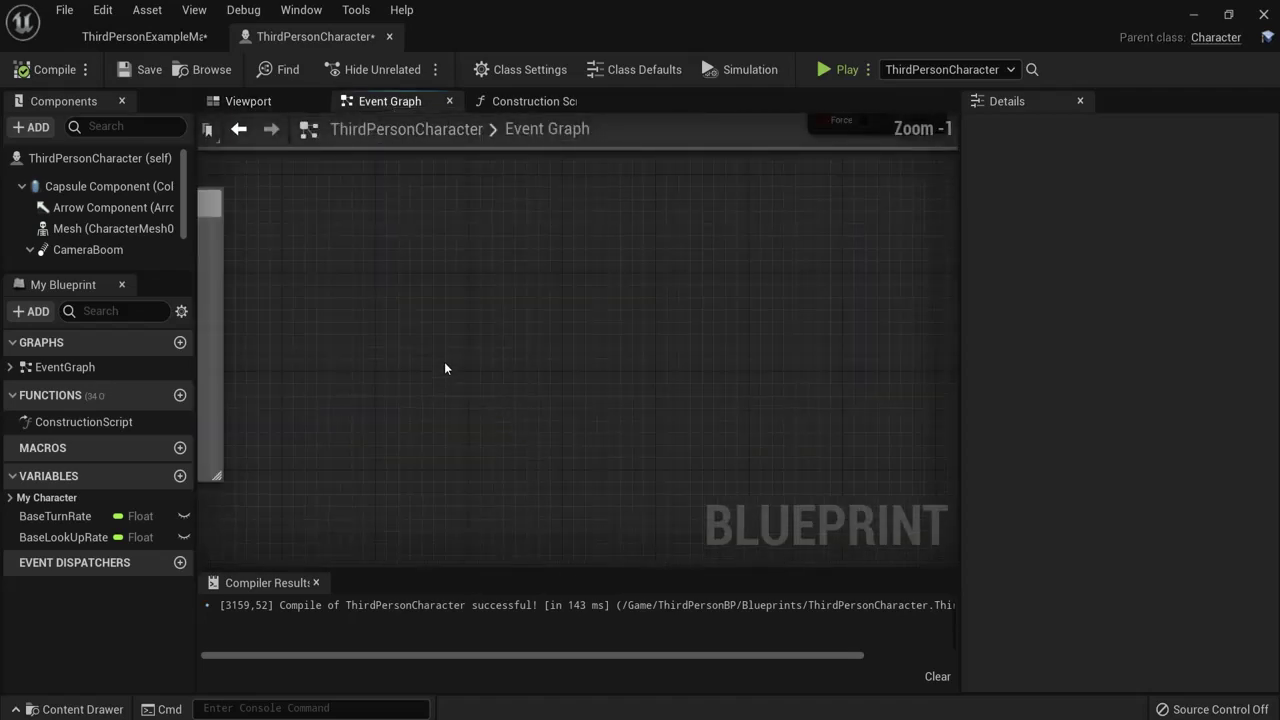
right_drag(492, 352, 459, 365)
Step: Open low_poly_character_Anim, scrub its timeline to frame 103, and dock its editor in the main window beside the ThirdPersonCharacter blueprint
click(128, 36)
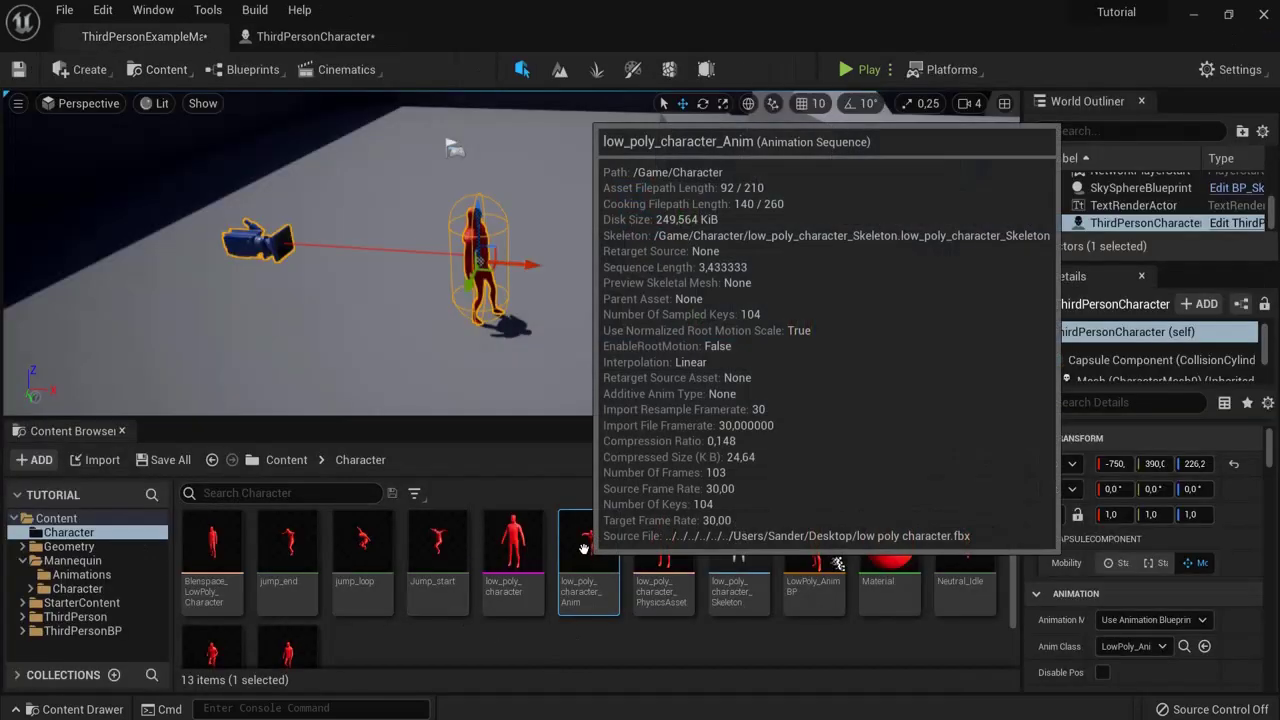
double_click(586, 515)
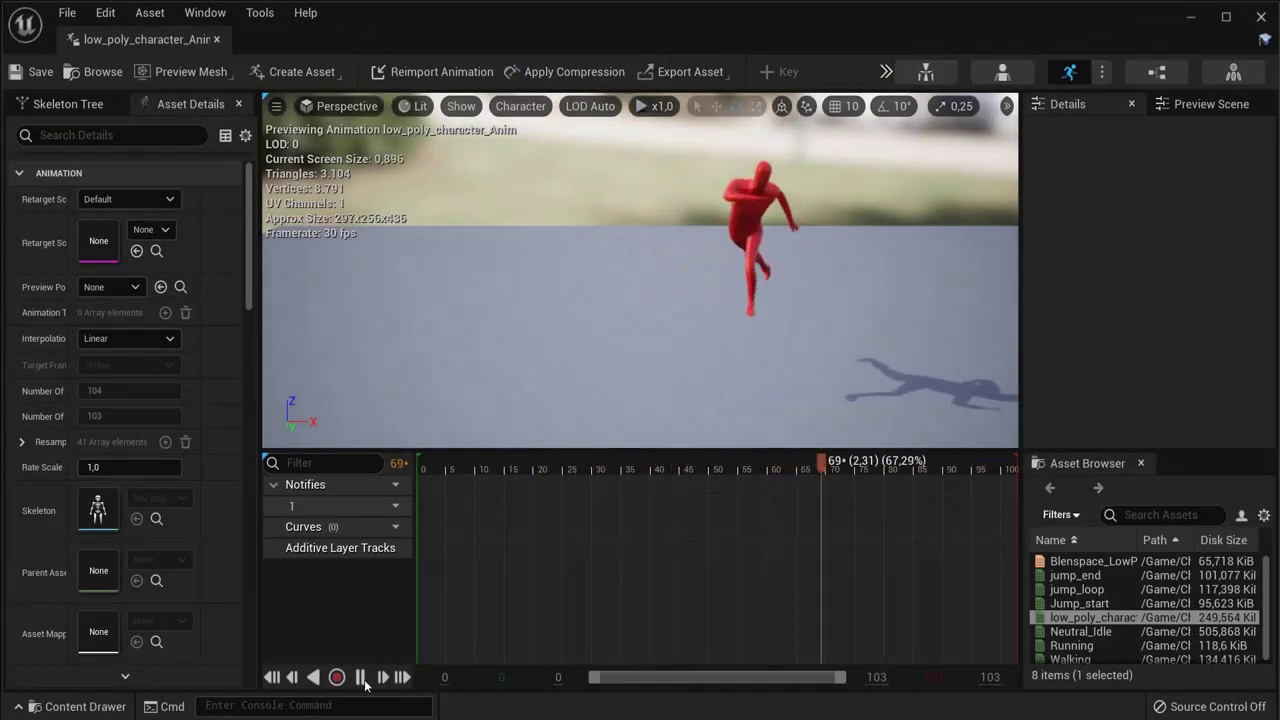
click(864, 462)
drag(862, 461, 1030, 461)
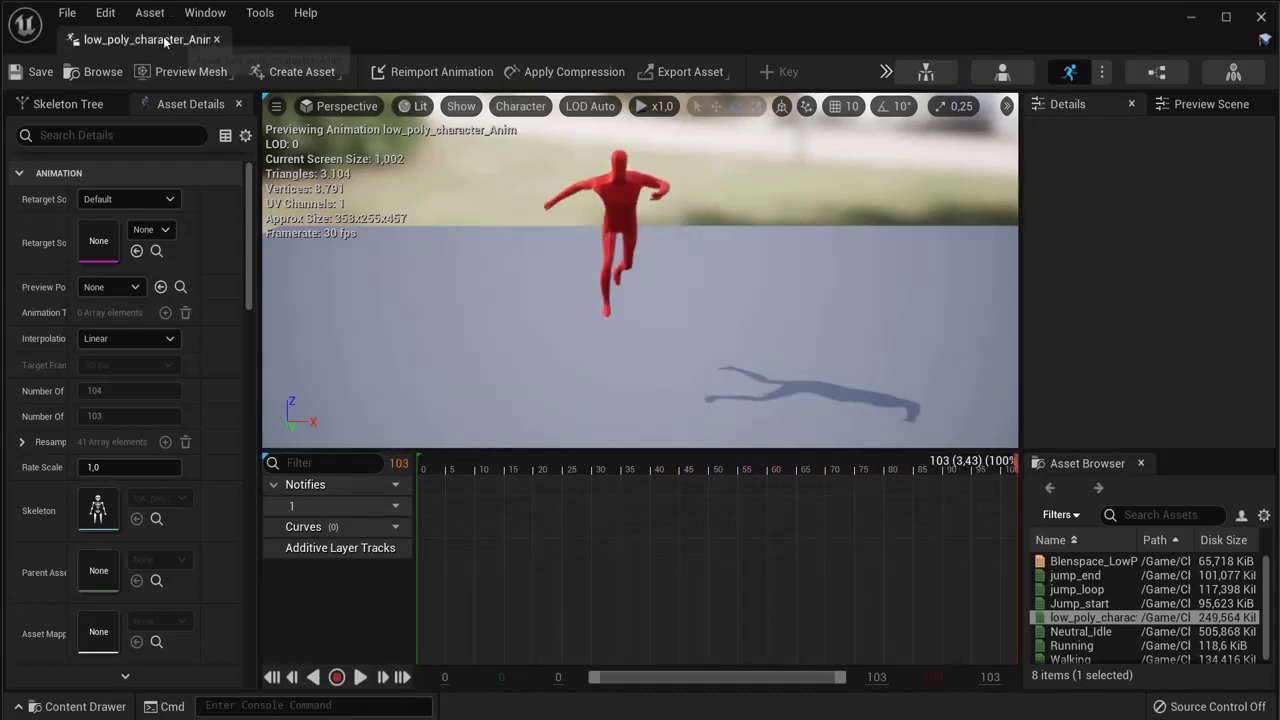
drag(150, 39, 505, 52)
drag(319, 39, 524, 38)
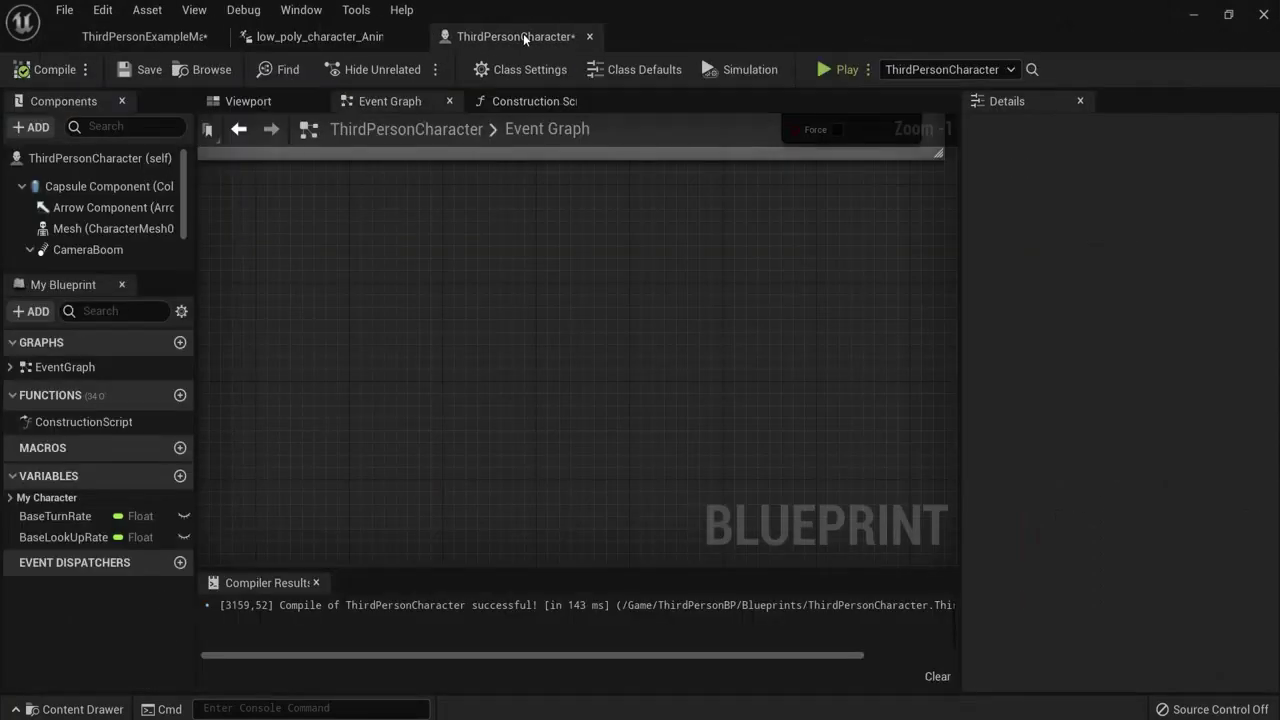
Step: Add a C keyboard event node to an empty area of ThirdPersonCharacter's Event Graph
scroll(401, 280, down, 4)
scroll(382, 316, up, 4)
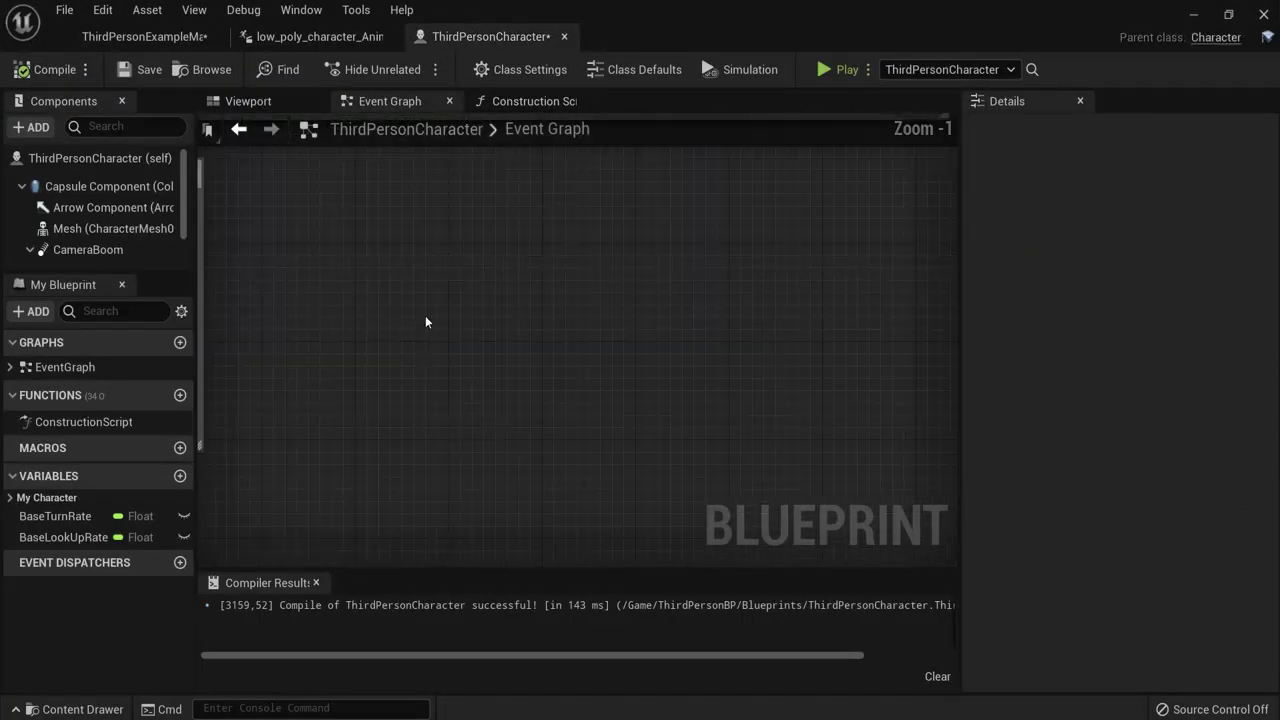
right_click(425, 321)
text(c keyb)
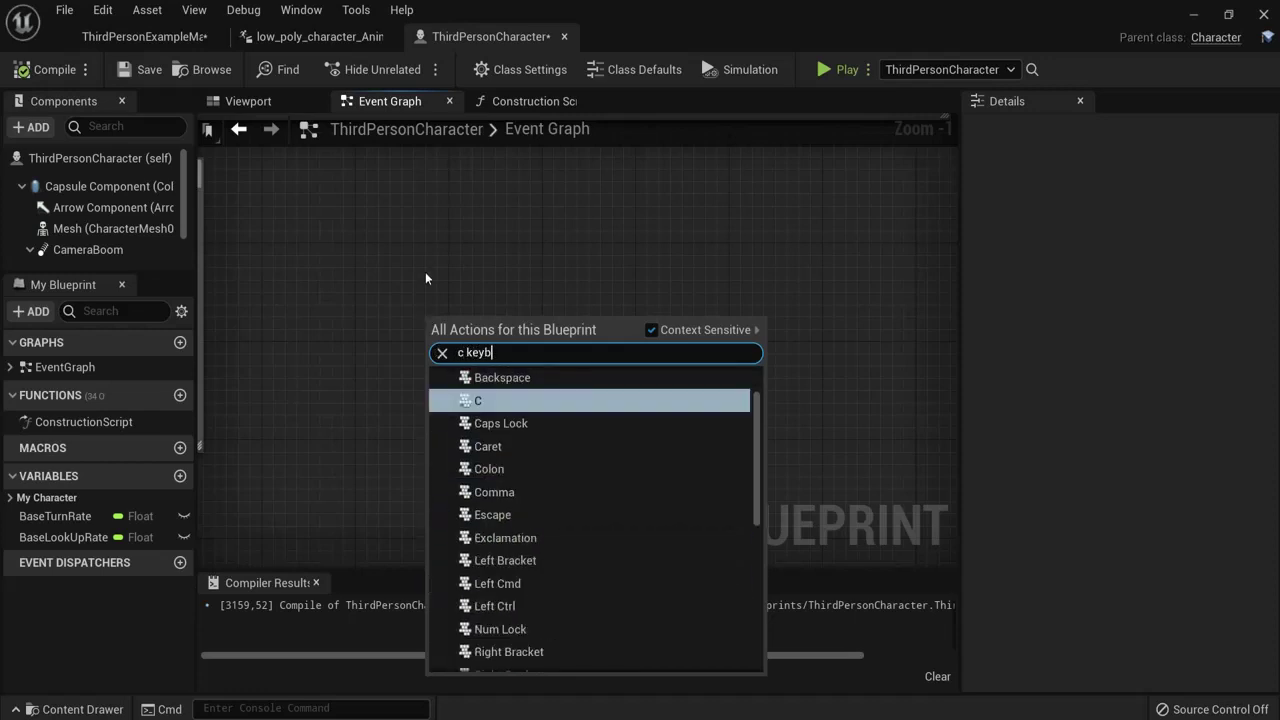
click(480, 400)
drag(461, 333, 368, 308)
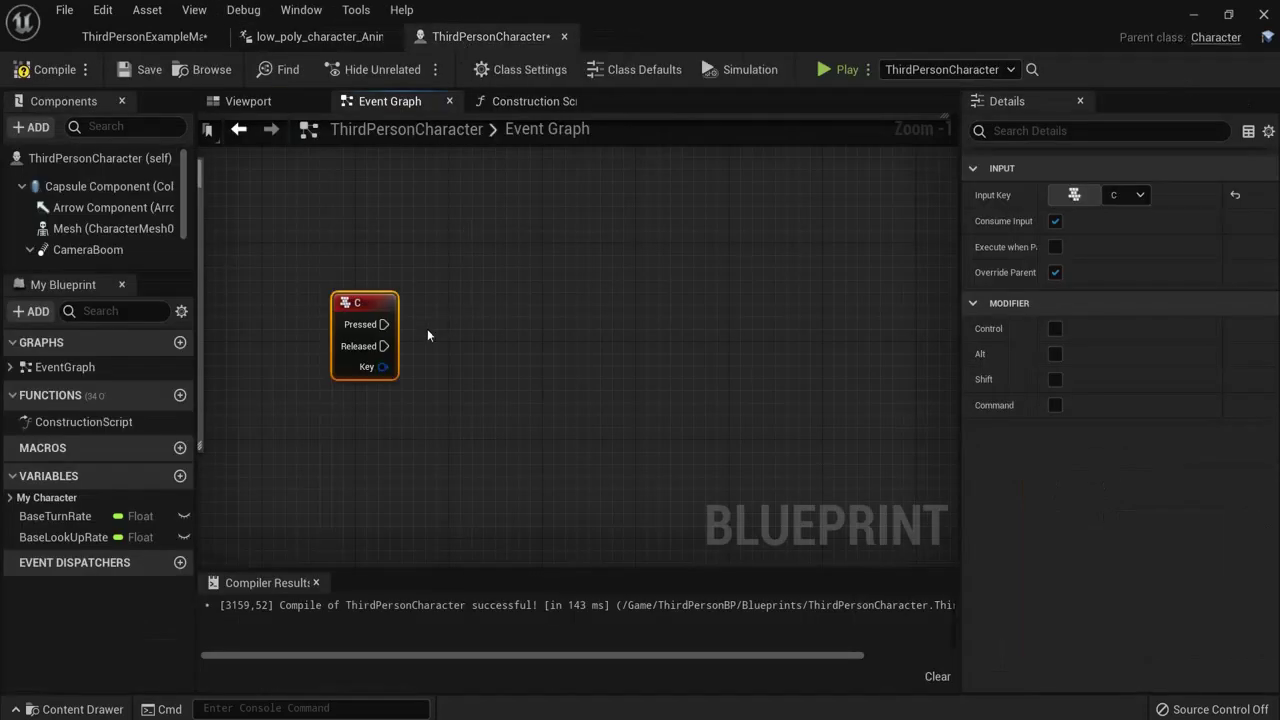
Step: Add a Play Animation (Mesh) node driven by the C key's Pressed output and arrange it with its Mesh reference clear of the C node
drag(523, 326, 530, 326)
text(animation)
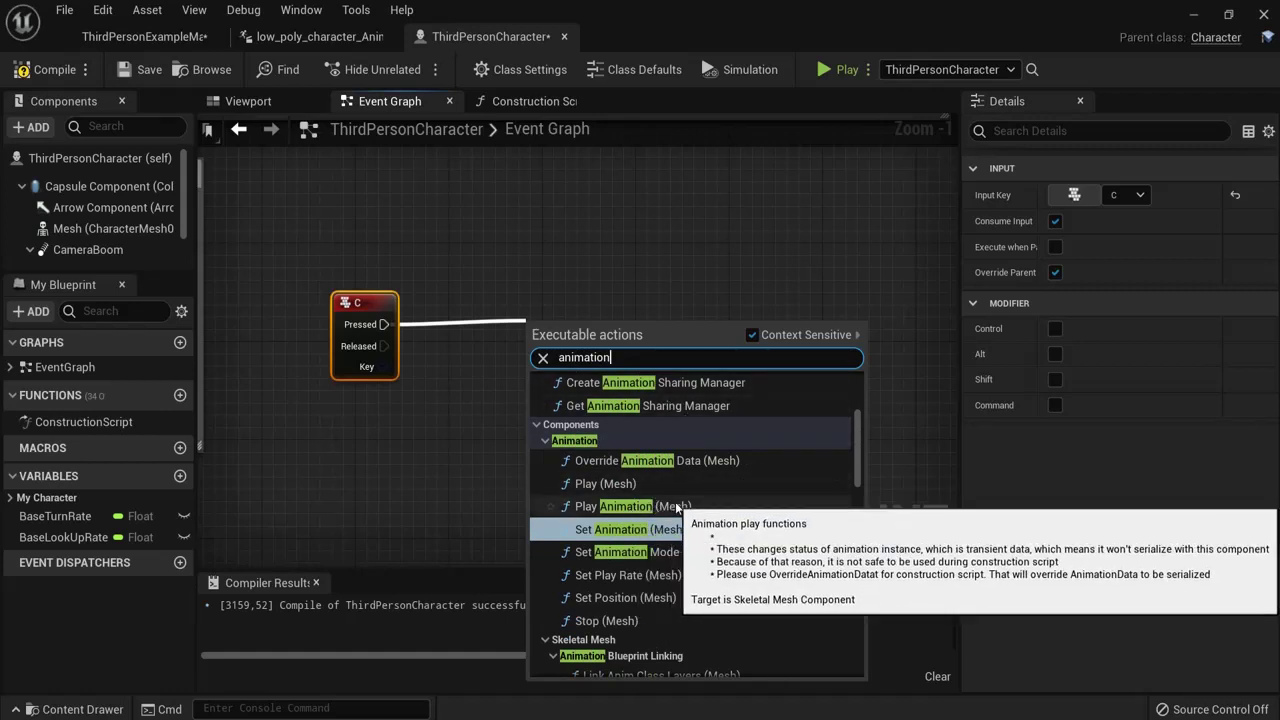
click(633, 506)
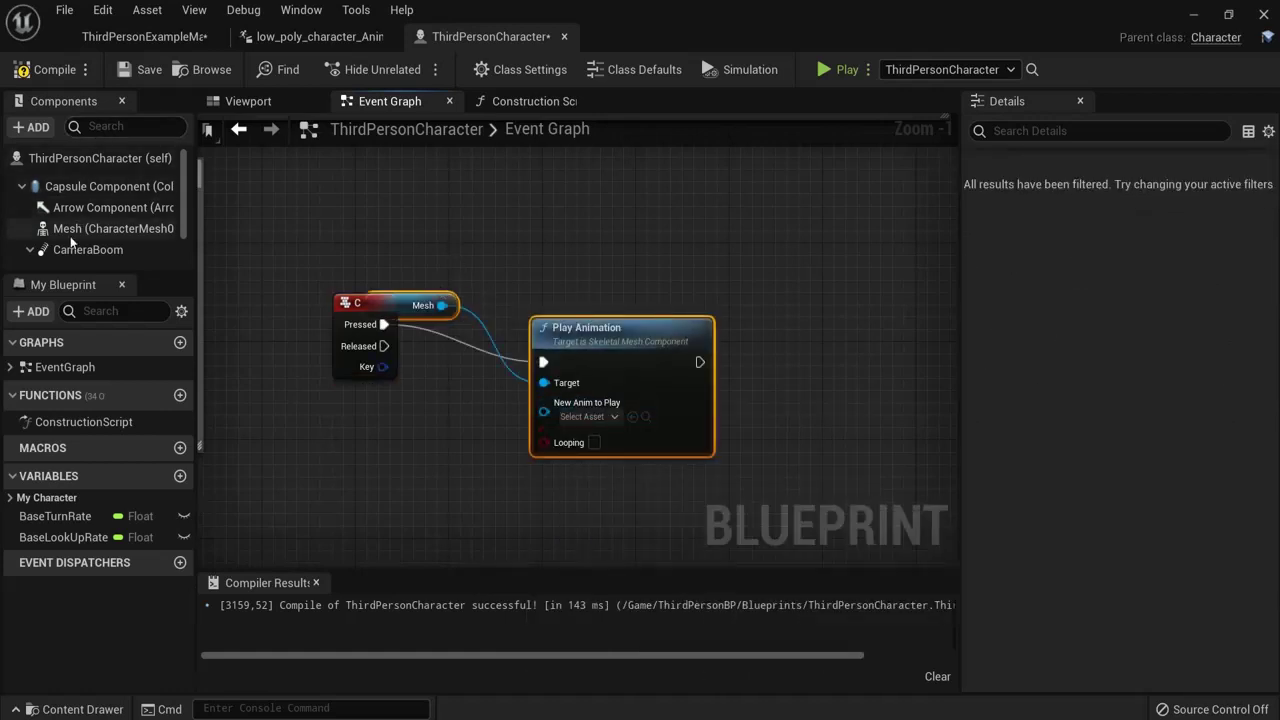
drag(613, 330, 613, 293)
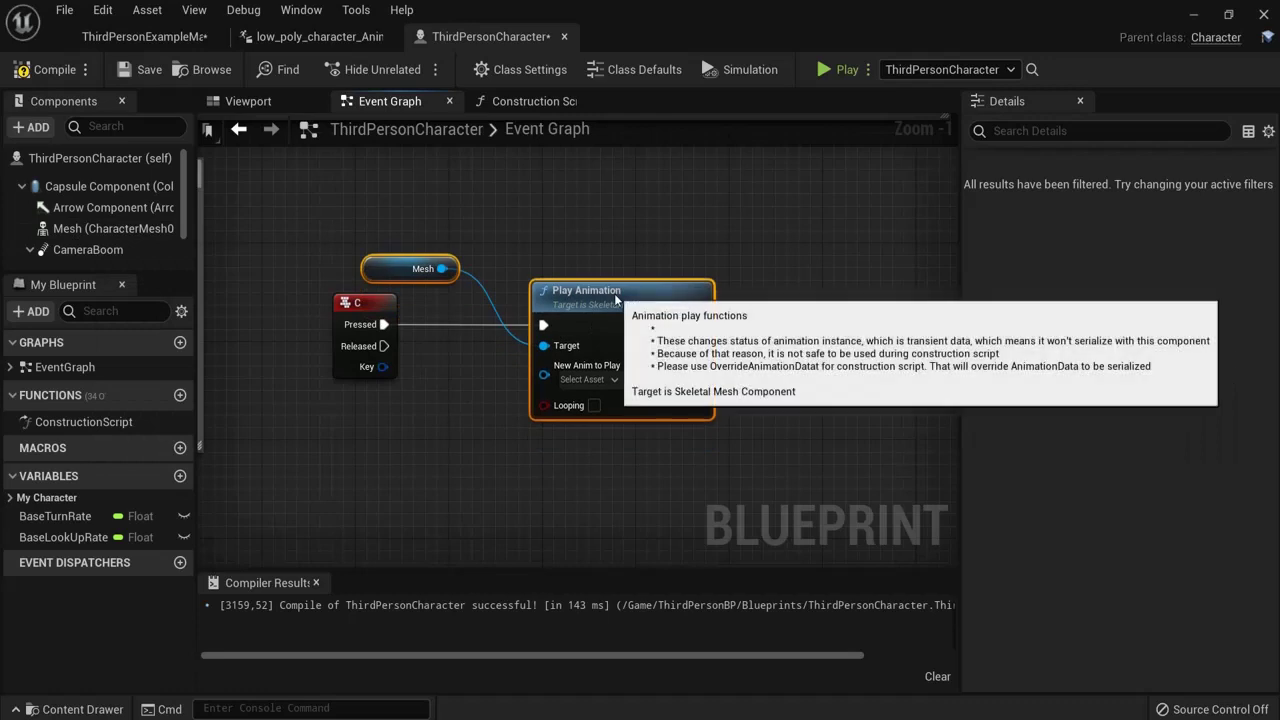
click(405, 305)
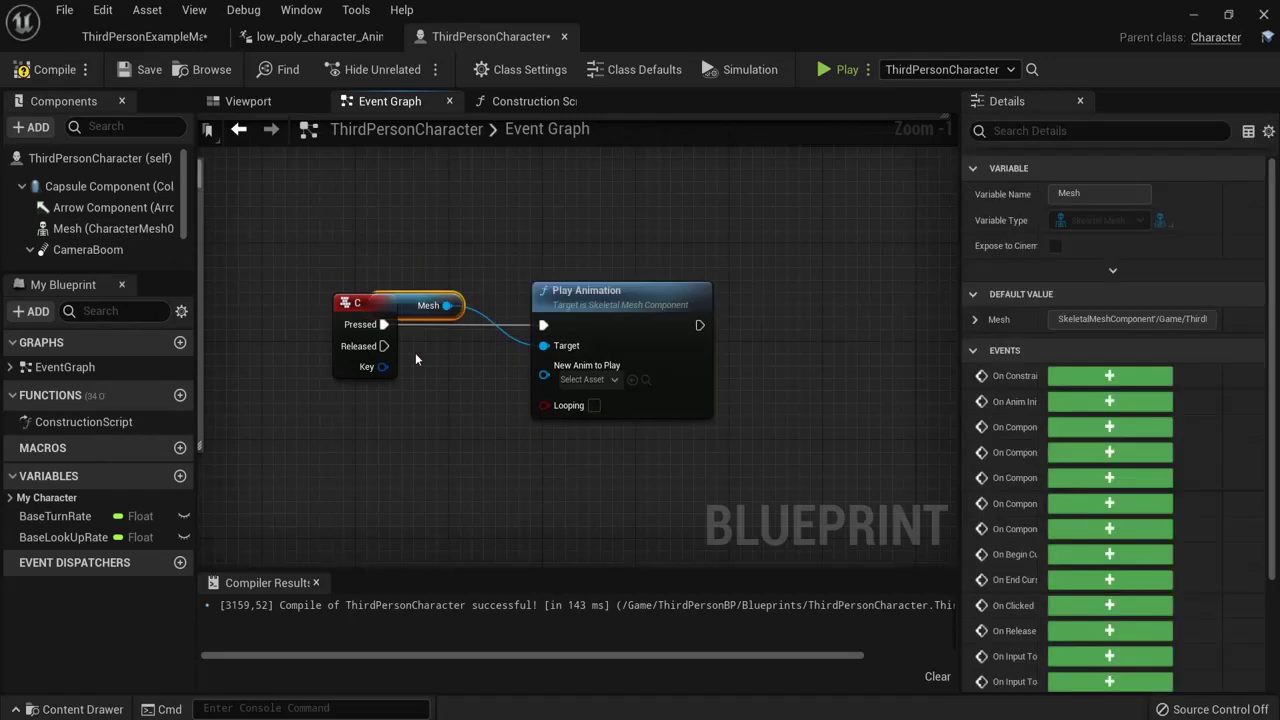
Step: Set the Play Animation node's New Anim to Play to low_poly_character_Anim
click(607, 381)
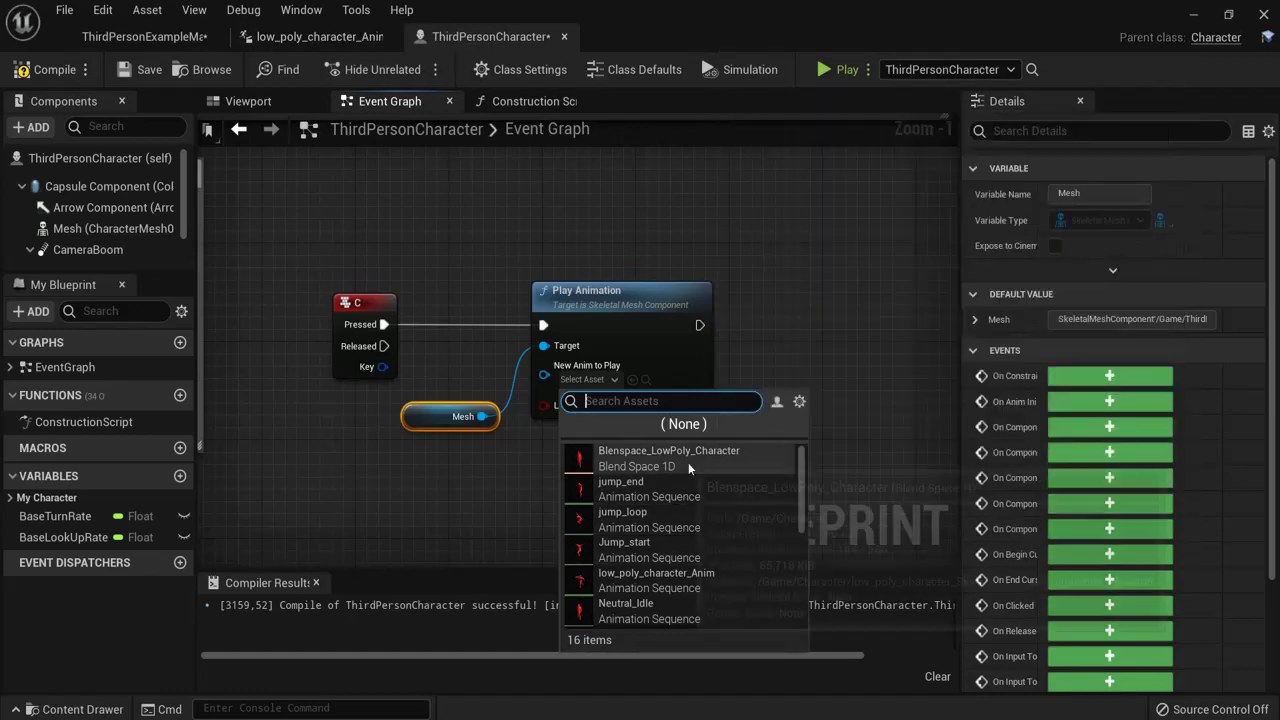
scroll(690, 518, down, 1)
scroll(690, 518, down, 1)
click(706, 516)
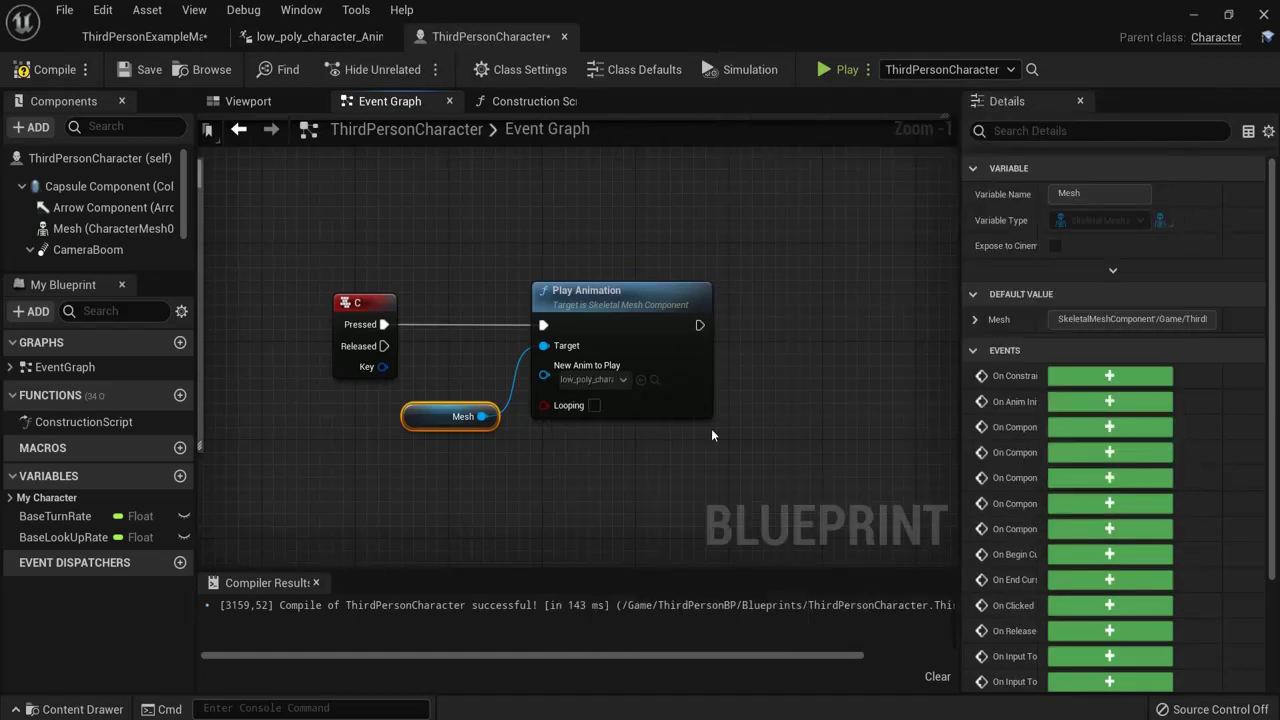
Step: Play-test the C key animation, try moving the character in all directions after triggering it, and end the preview
right_drag(810, 225, 664, 222)
right_drag(670, 293, 606, 263)
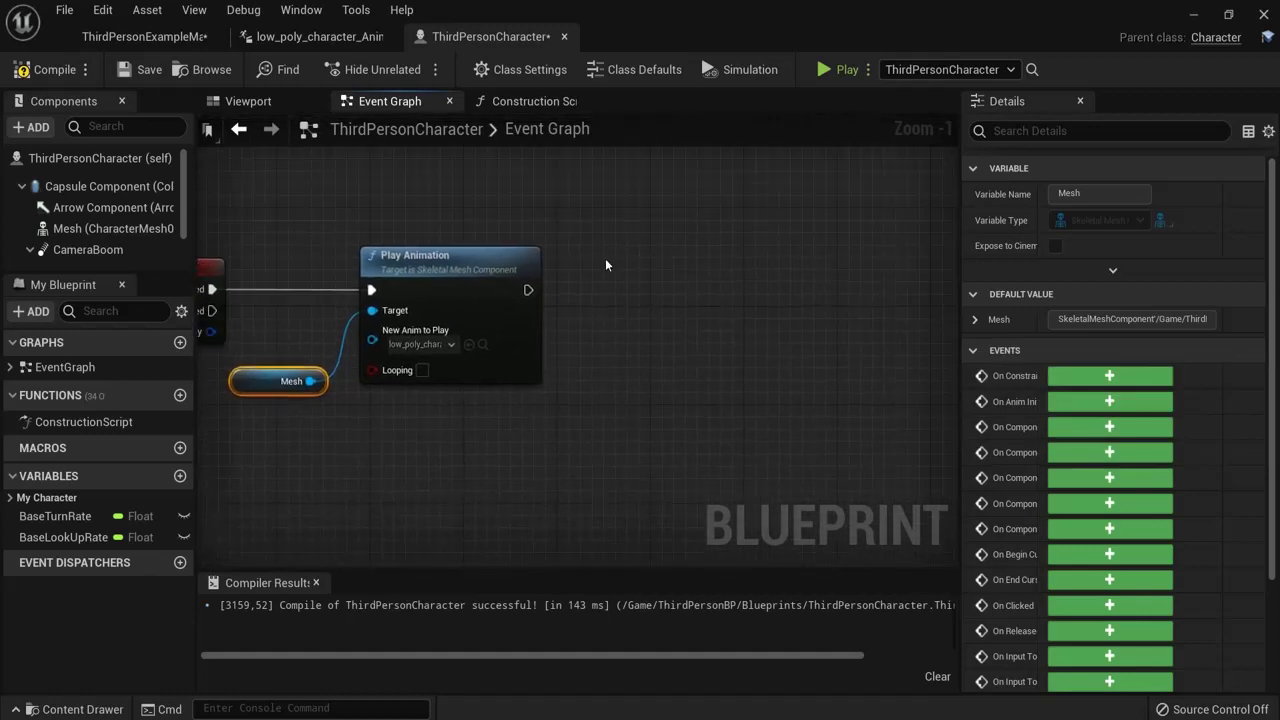
click(838, 70)
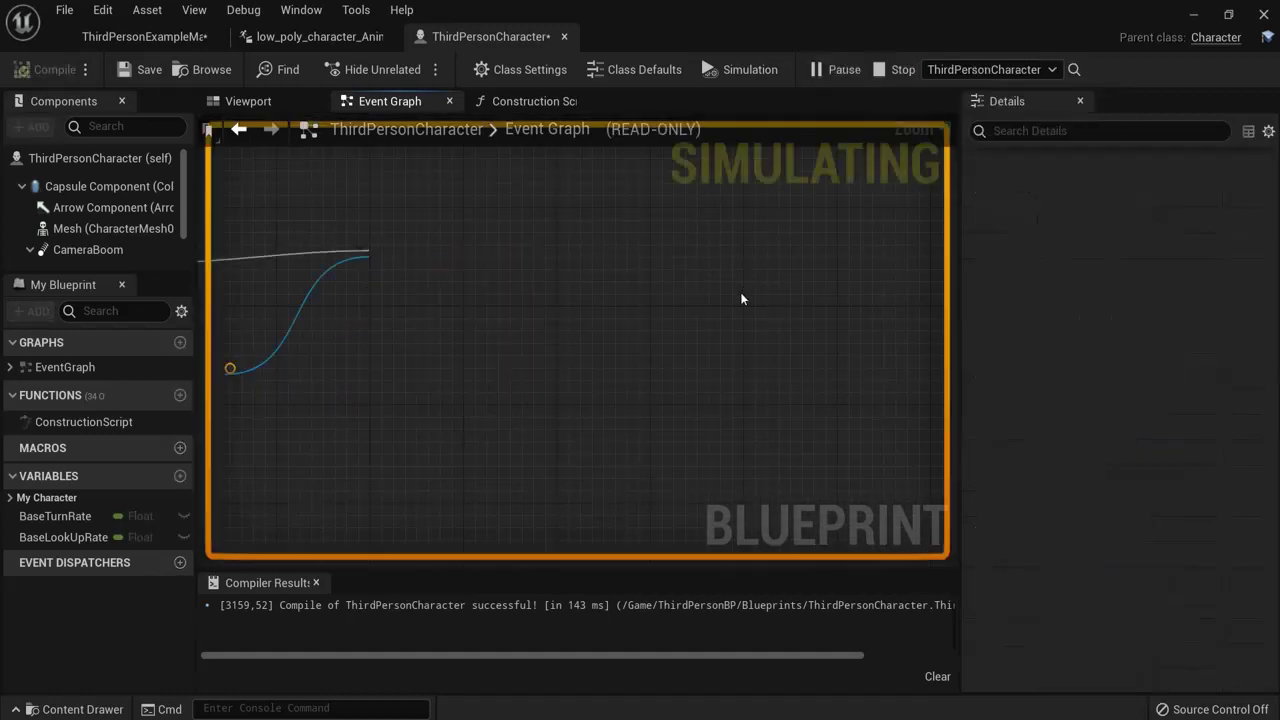
key(s)
key(w)
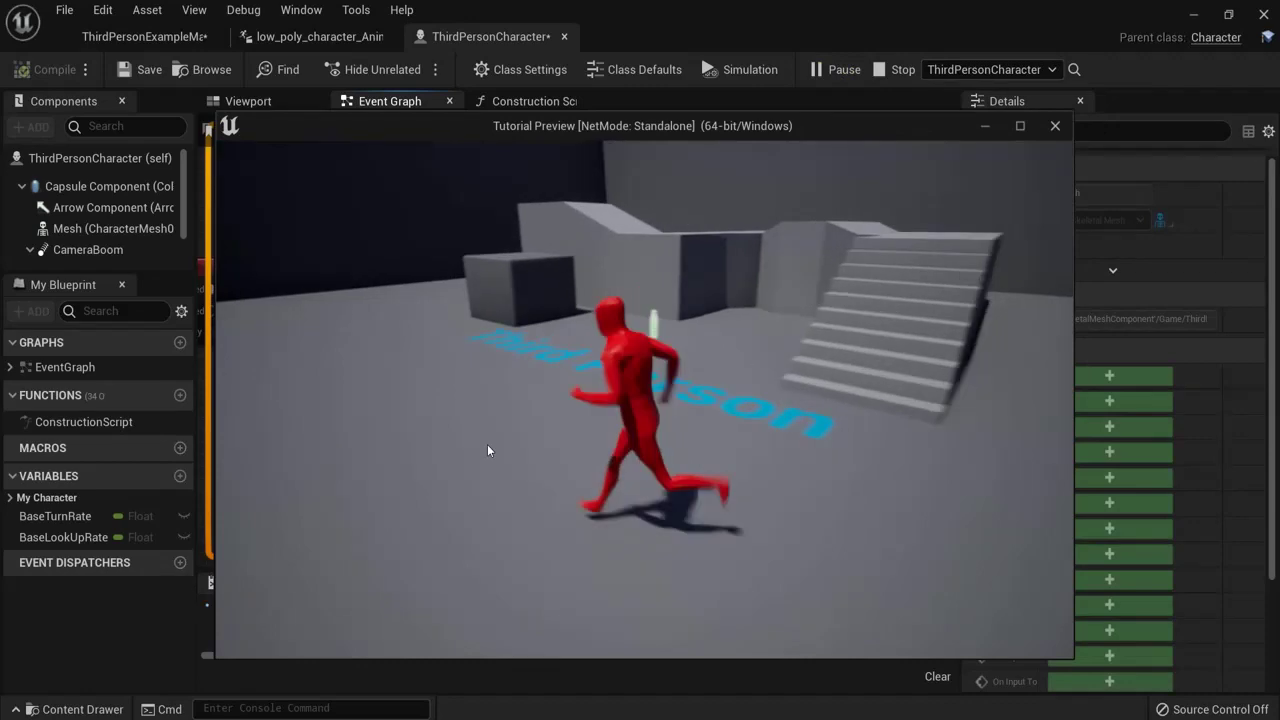
key(s)
key(d)
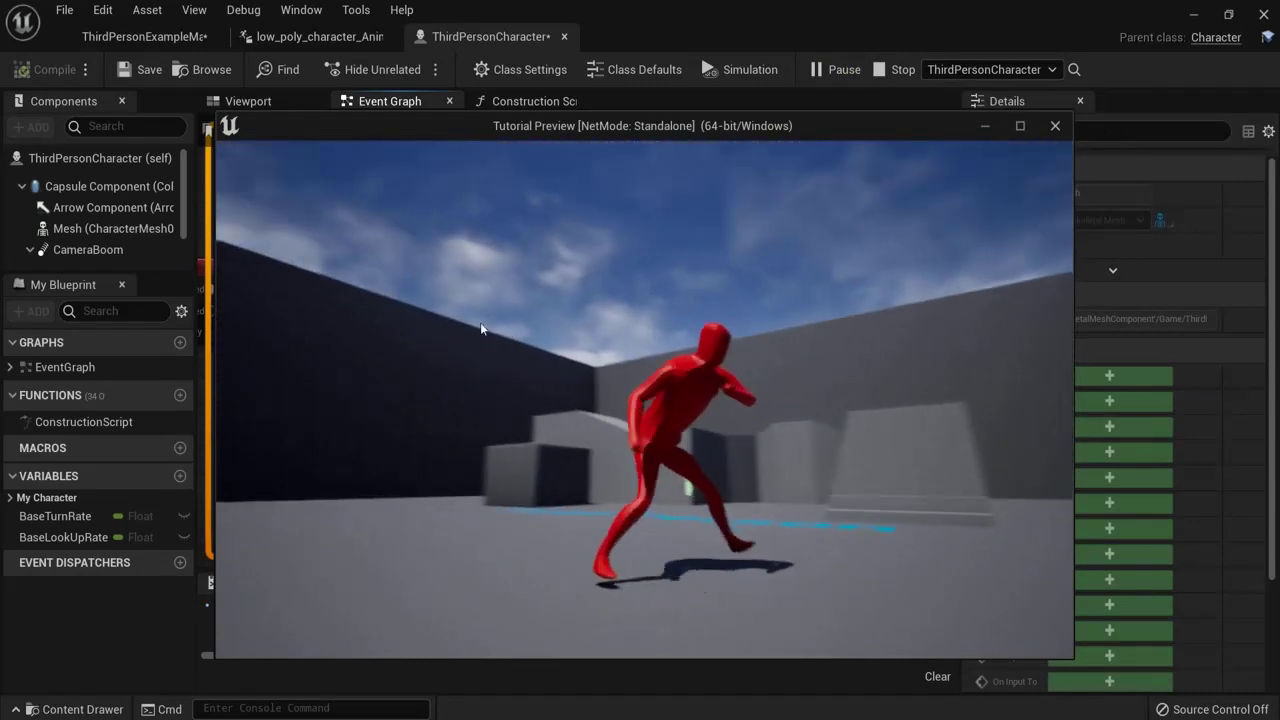
key(s)
key(a)
key(d)
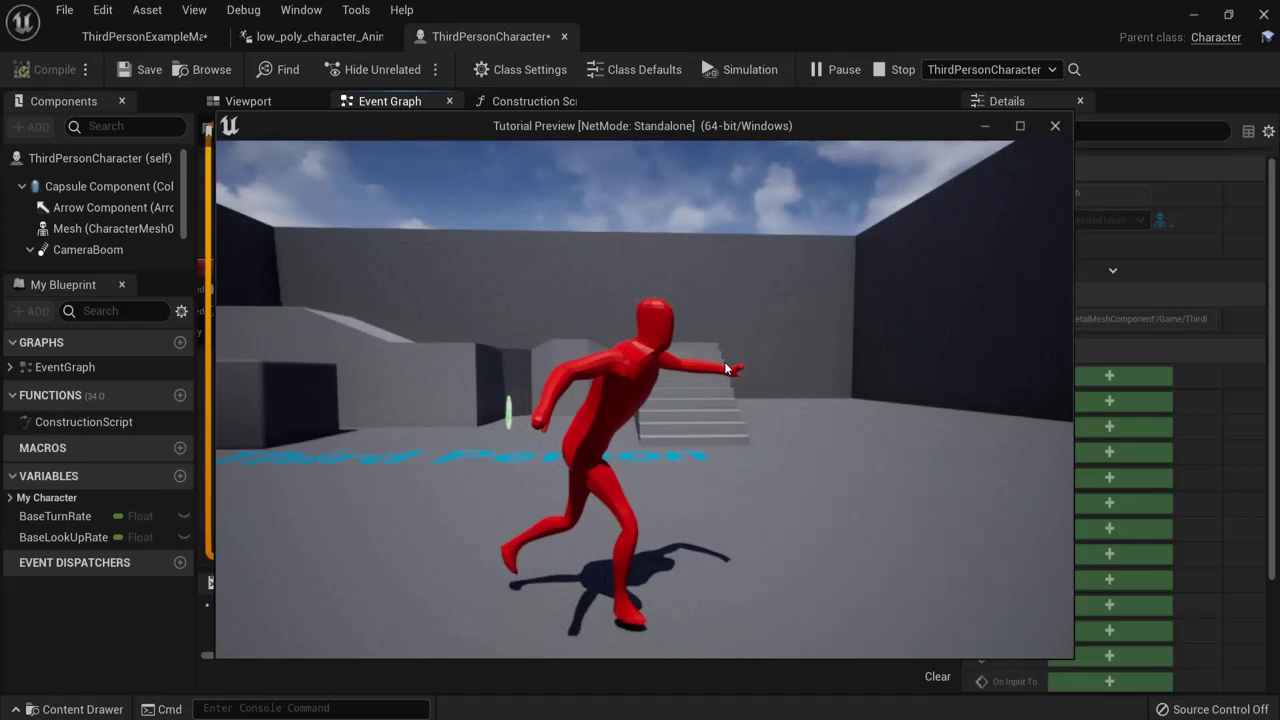
key(w)
key(s)
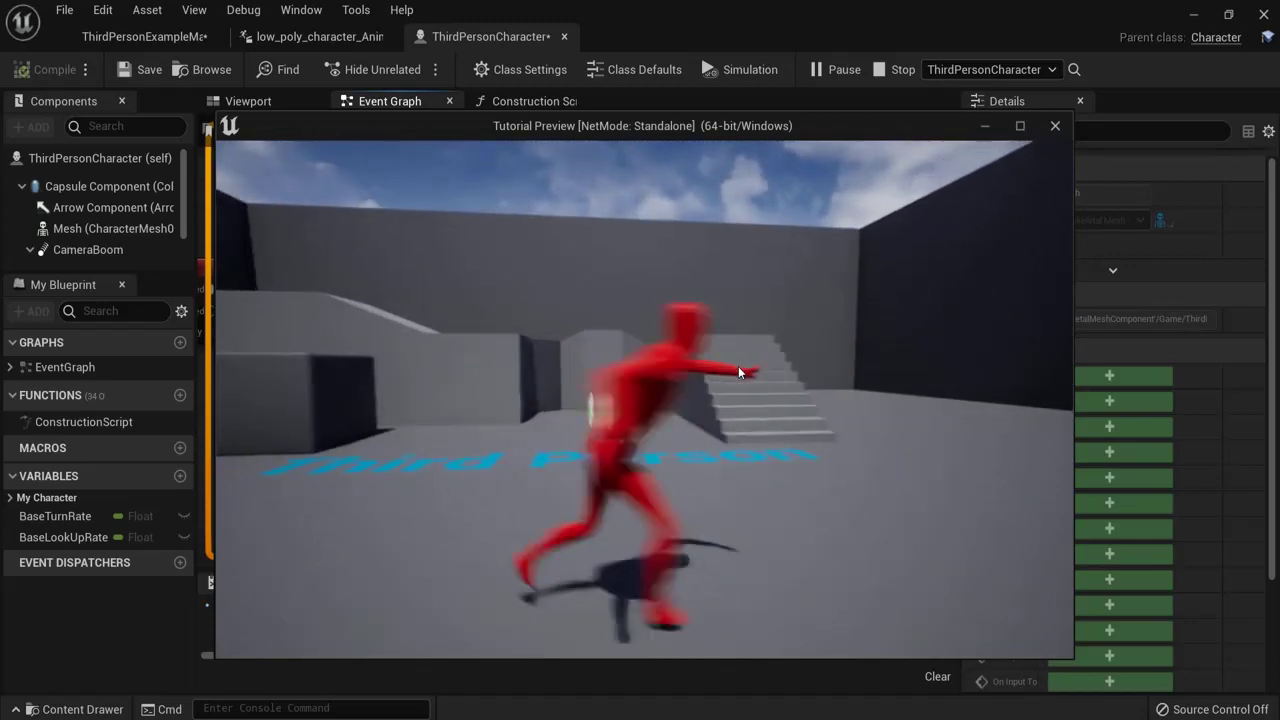
key(w)
key(s)
key(Escape)
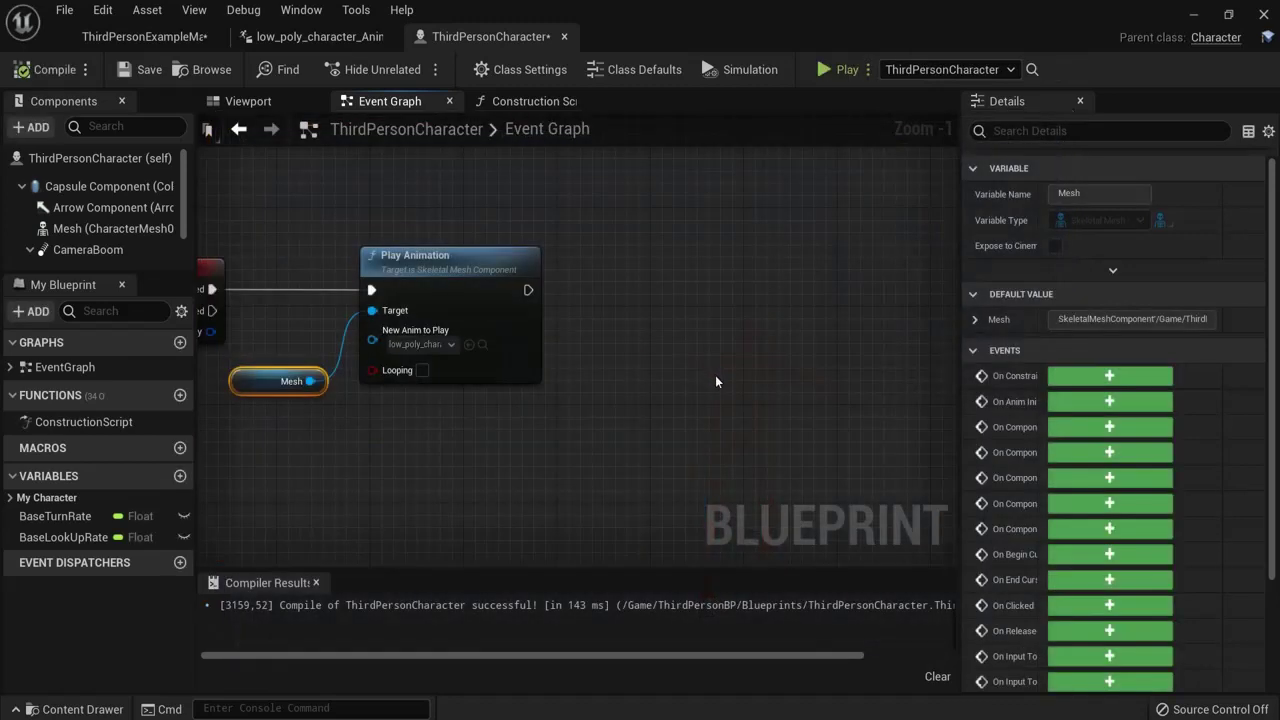
Step: Add a Delay node after Play Animation and set its Duration to 3,43, matching the length of low_poly_character_Anim
drag(670, 304, 684, 304)
text(delay)
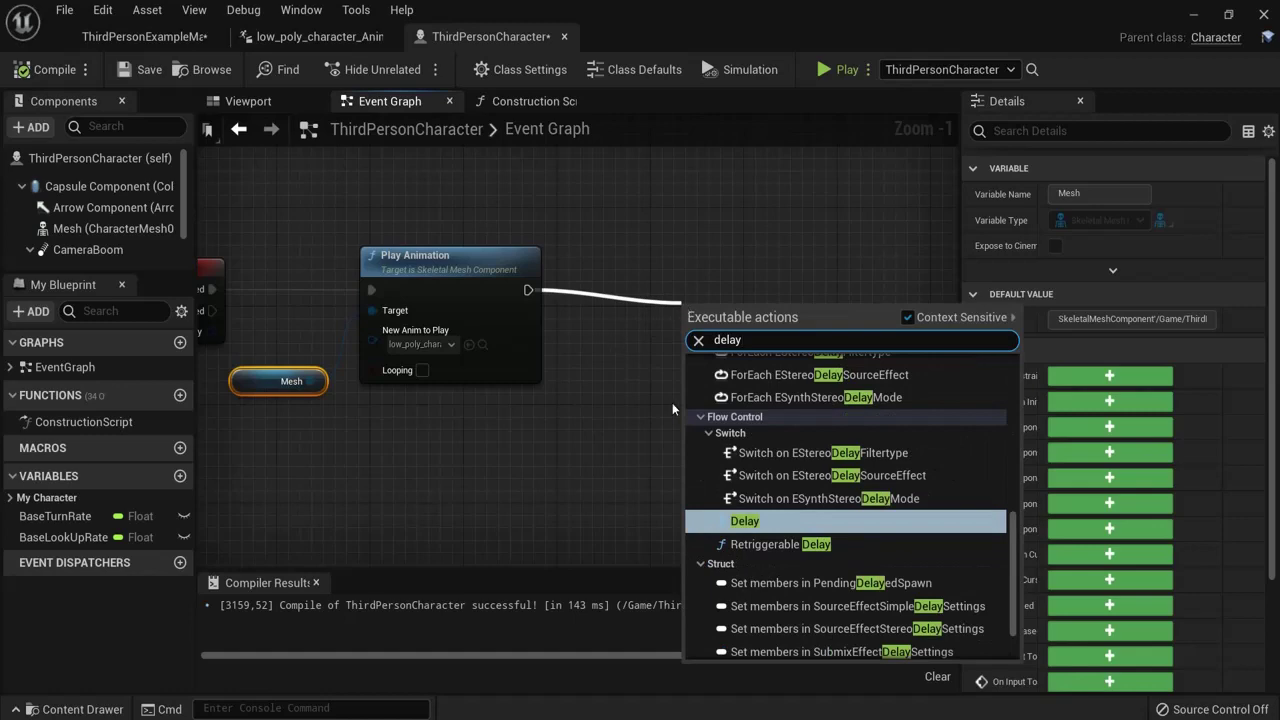
click(745, 521)
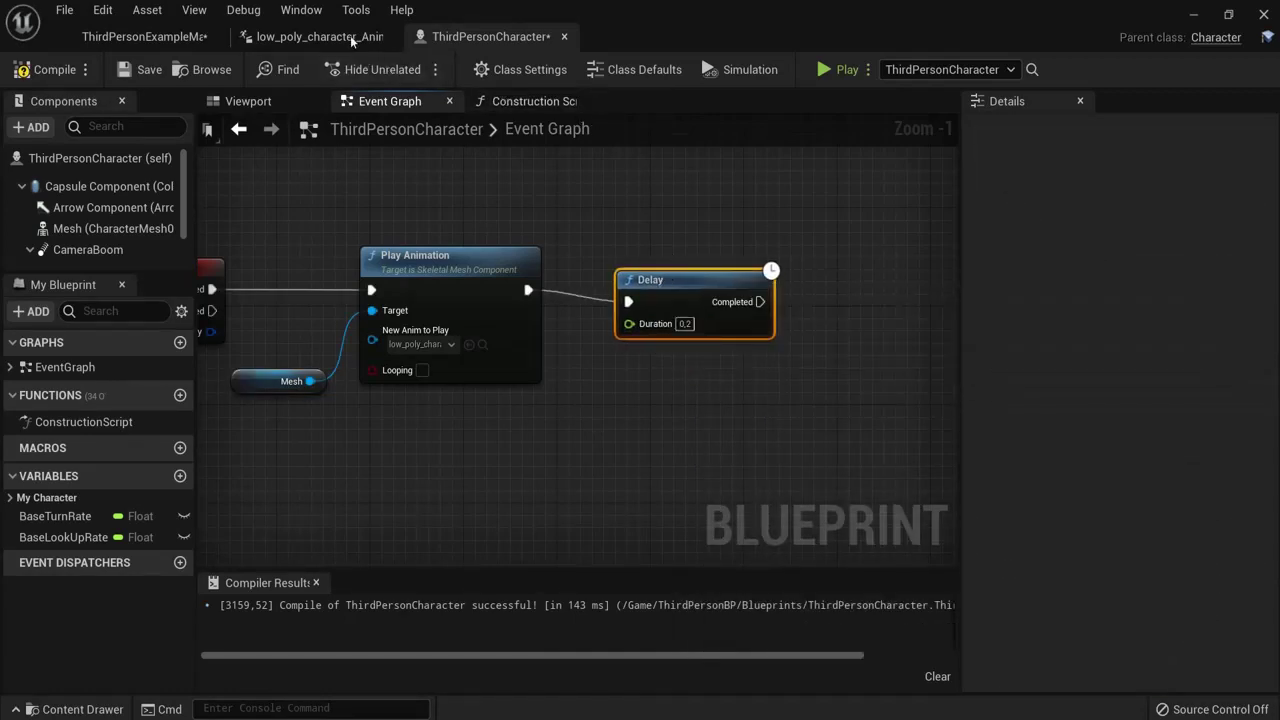
click(318, 36)
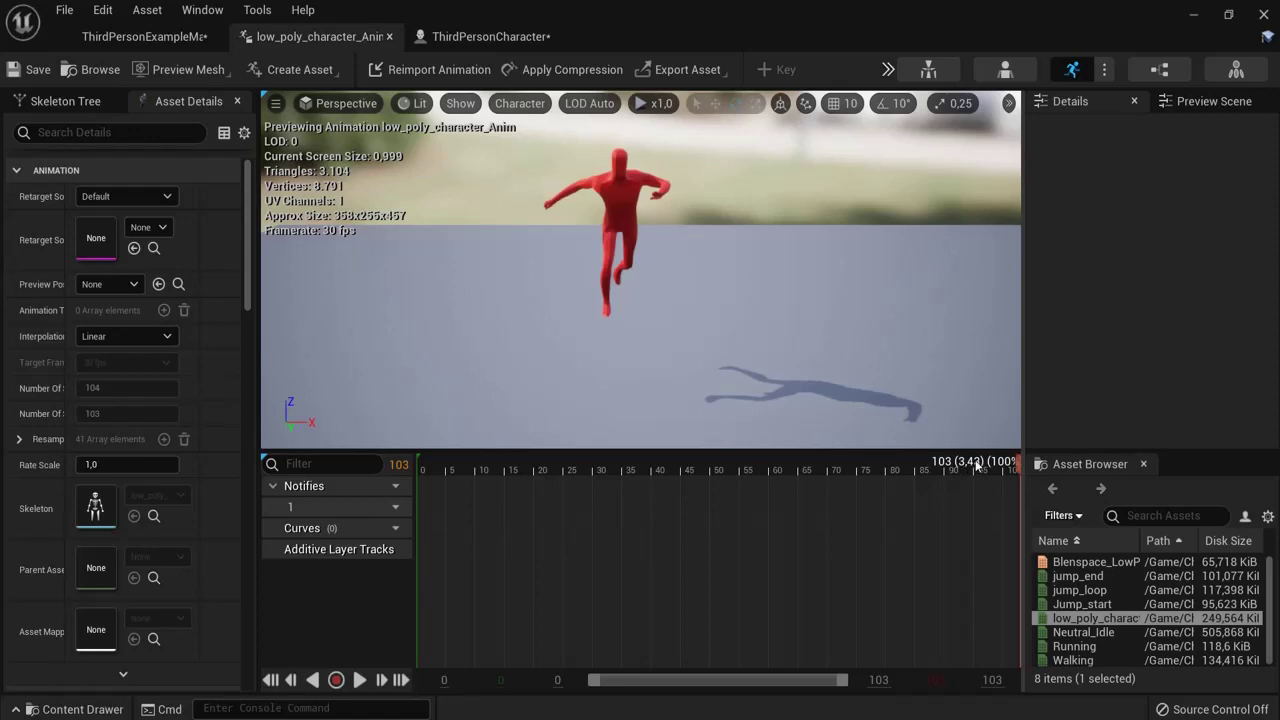
click(480, 36)
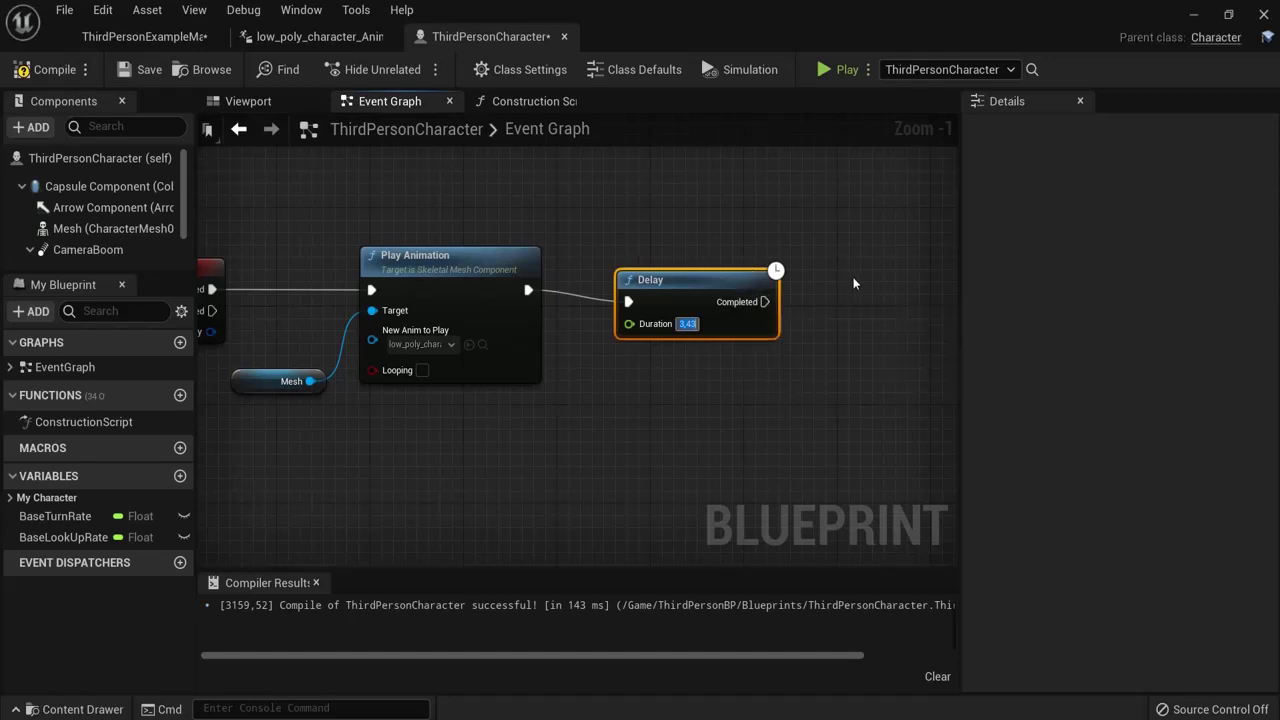
Step: Add a Set Animation Mode (Mesh) node after the Delay, using Use Animation Blueprint, and place its Mesh reference below the connecting wire
right_drag(810, 291, 610, 290)
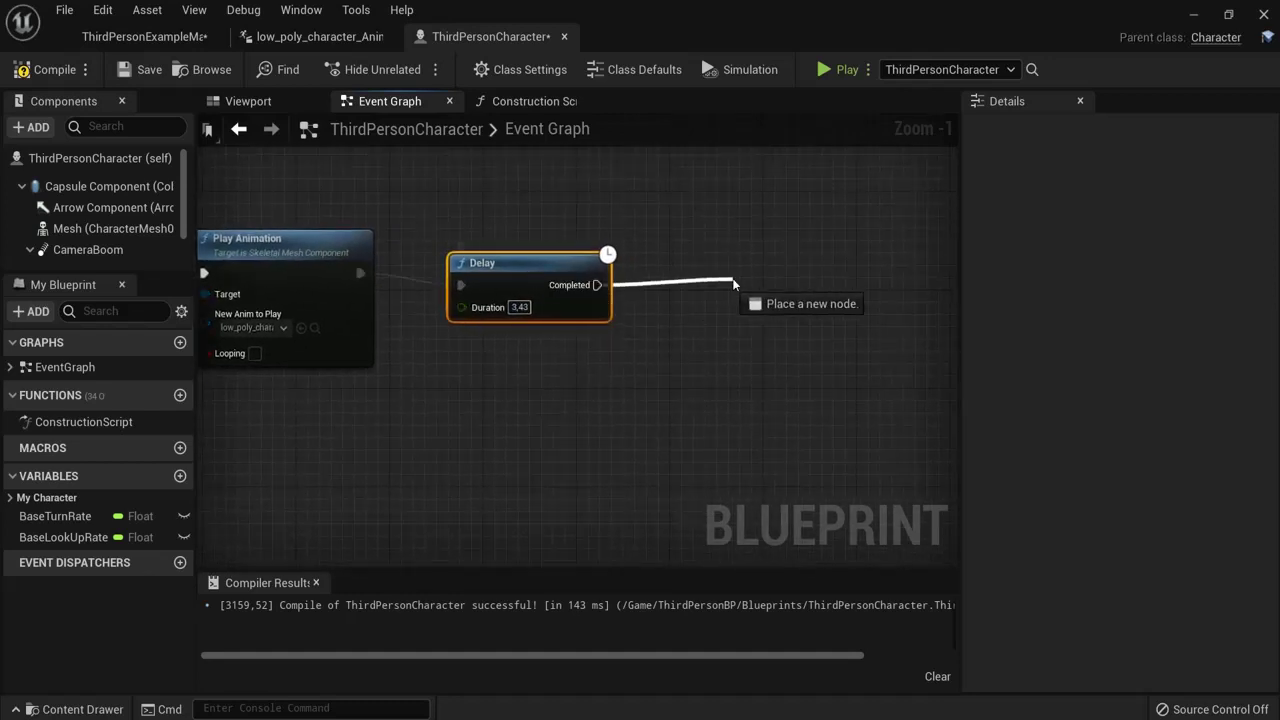
drag(733, 285, 730, 279)
text(animation)
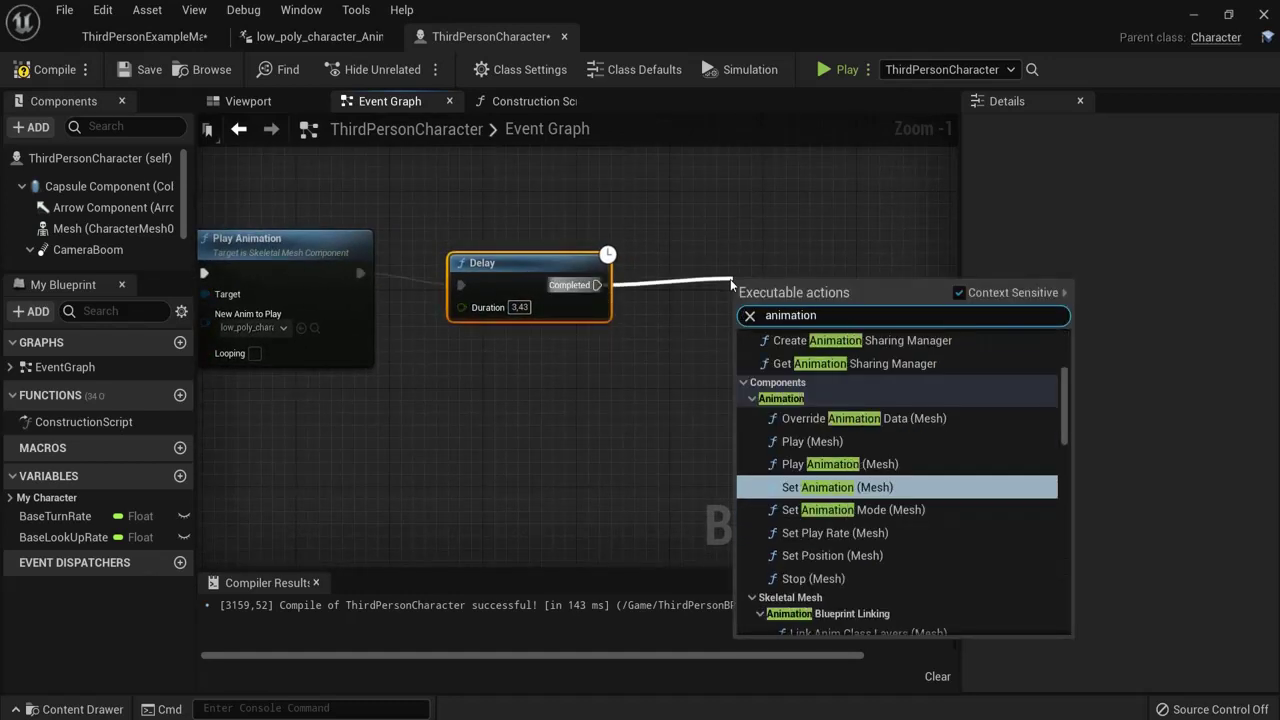
click(850, 510)
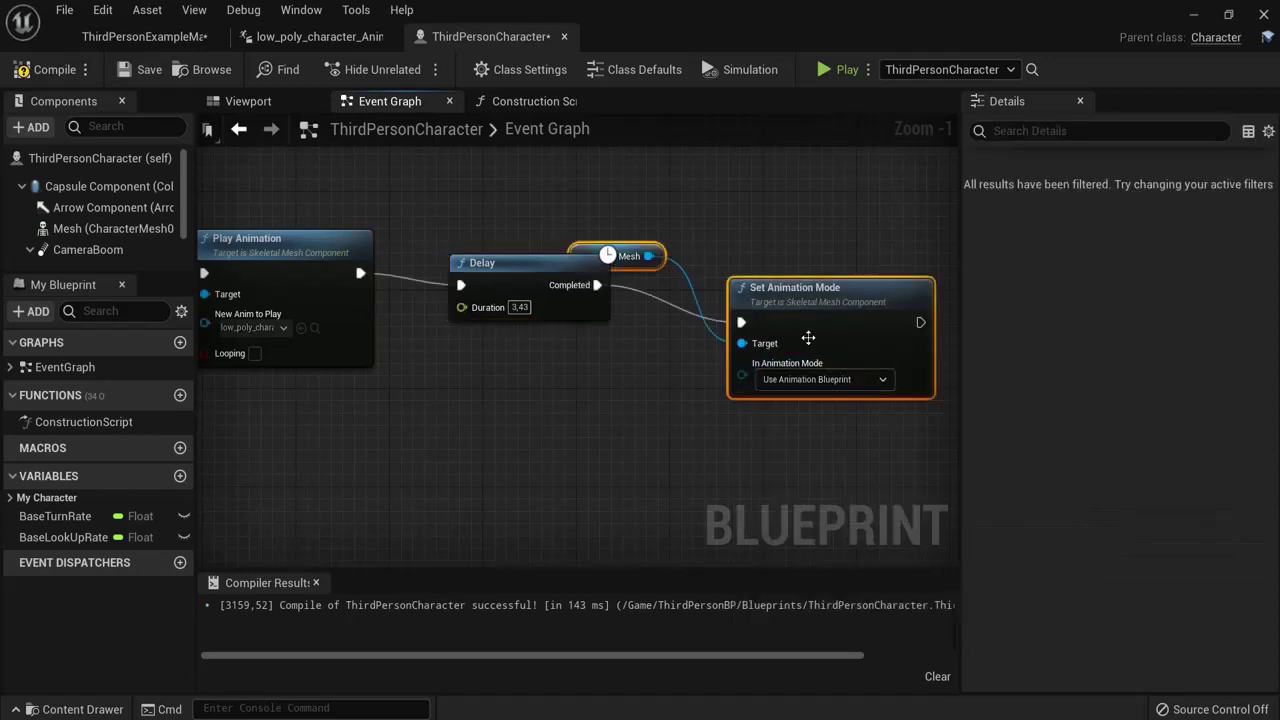
drag(612, 219, 619, 254)
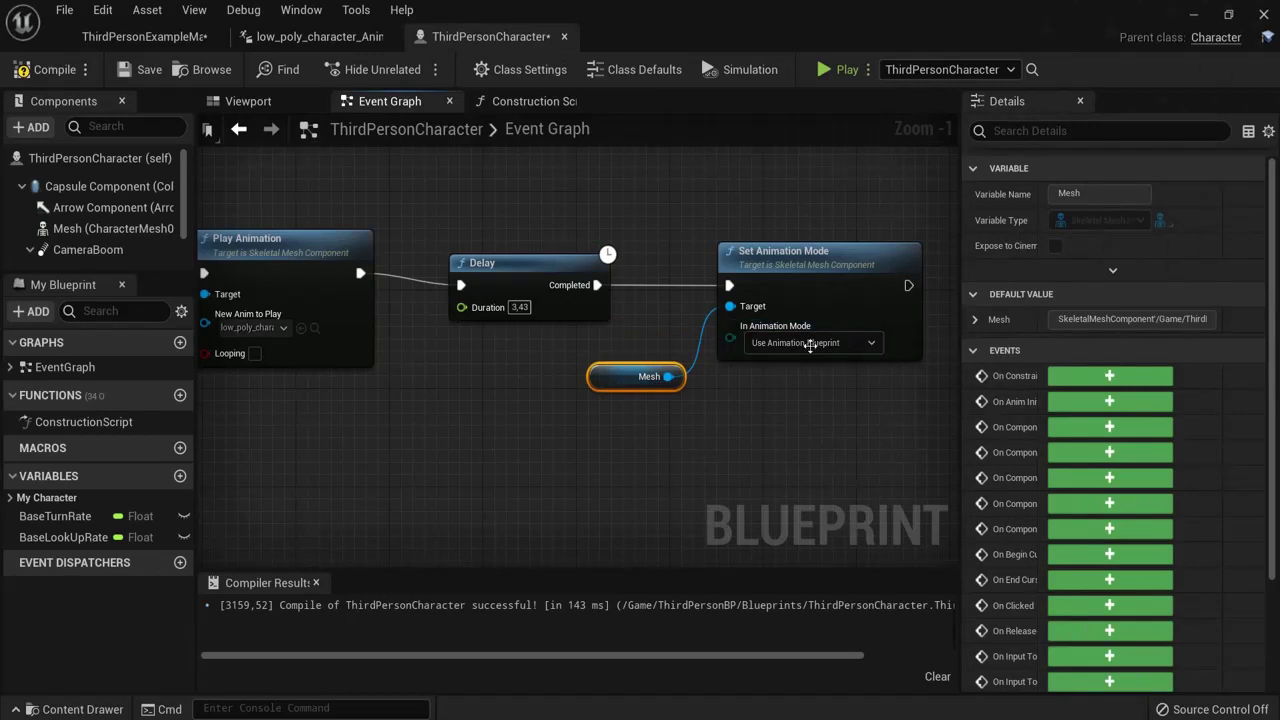
Step: Play-test the finished setup by triggering the C animation, then running around the level, climbing the stairs and jumping
click(827, 72)
key(w)
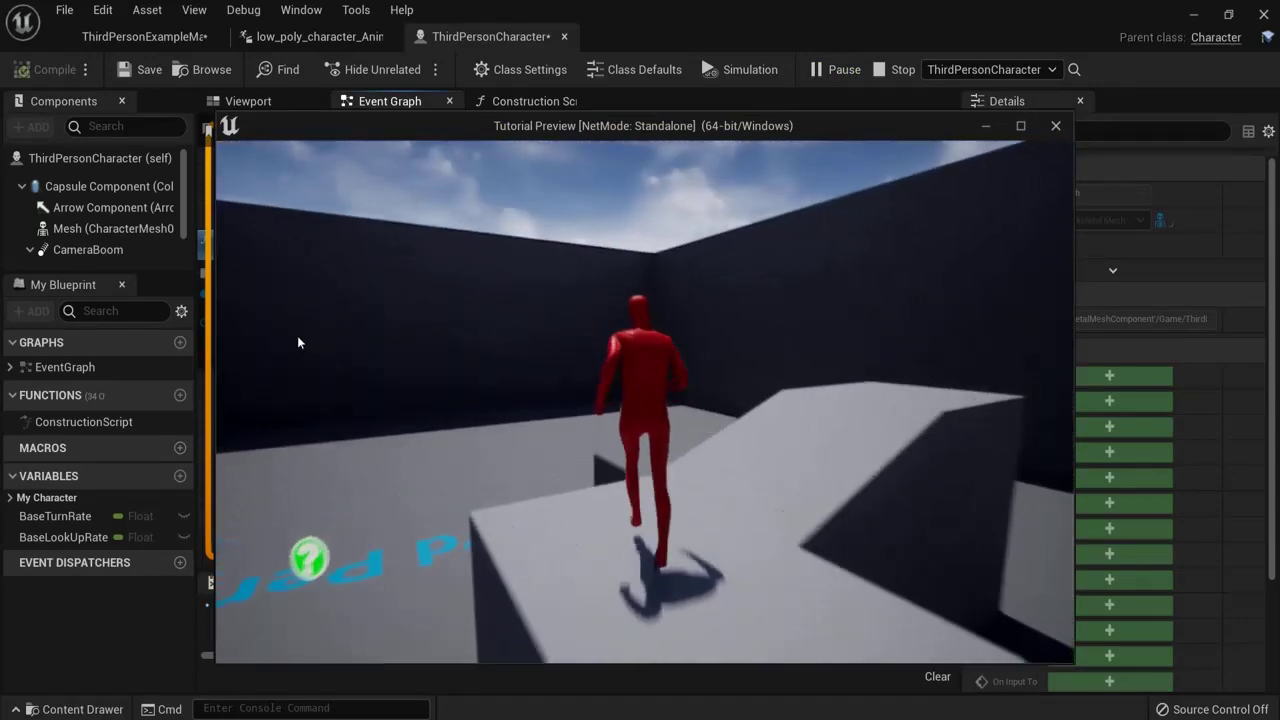
key(space)
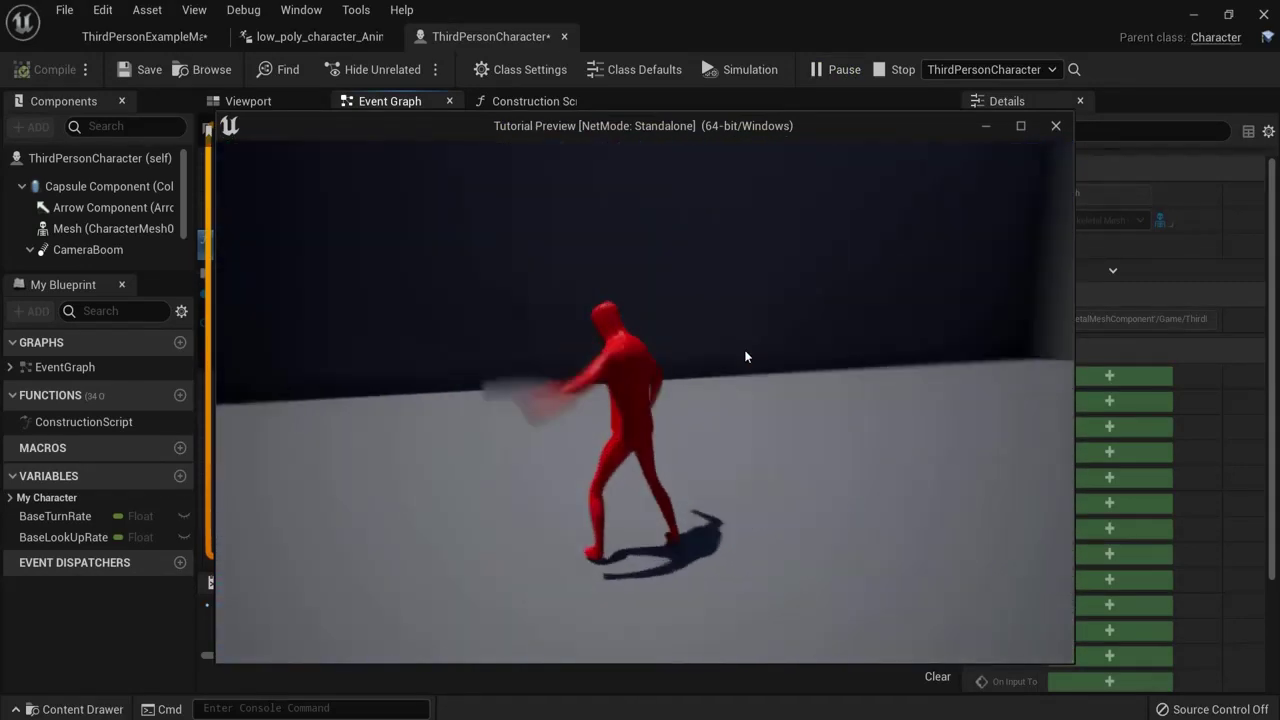
key(Escape)
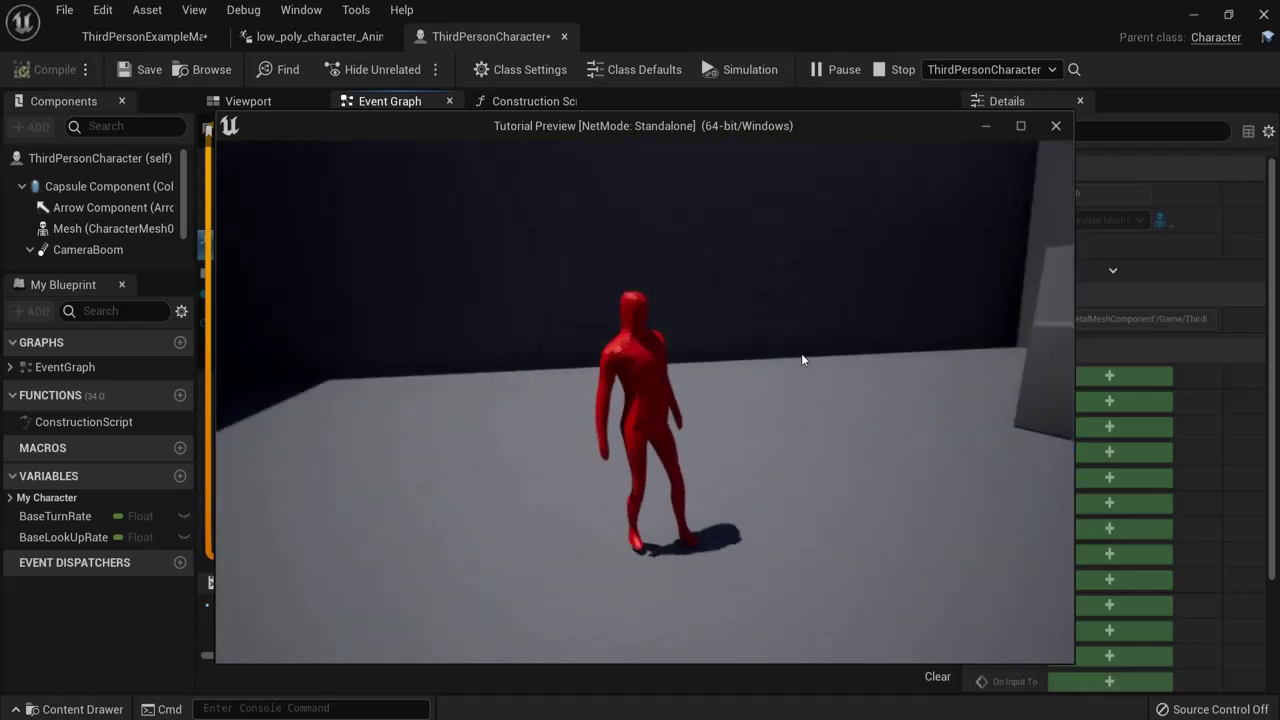
key(w)
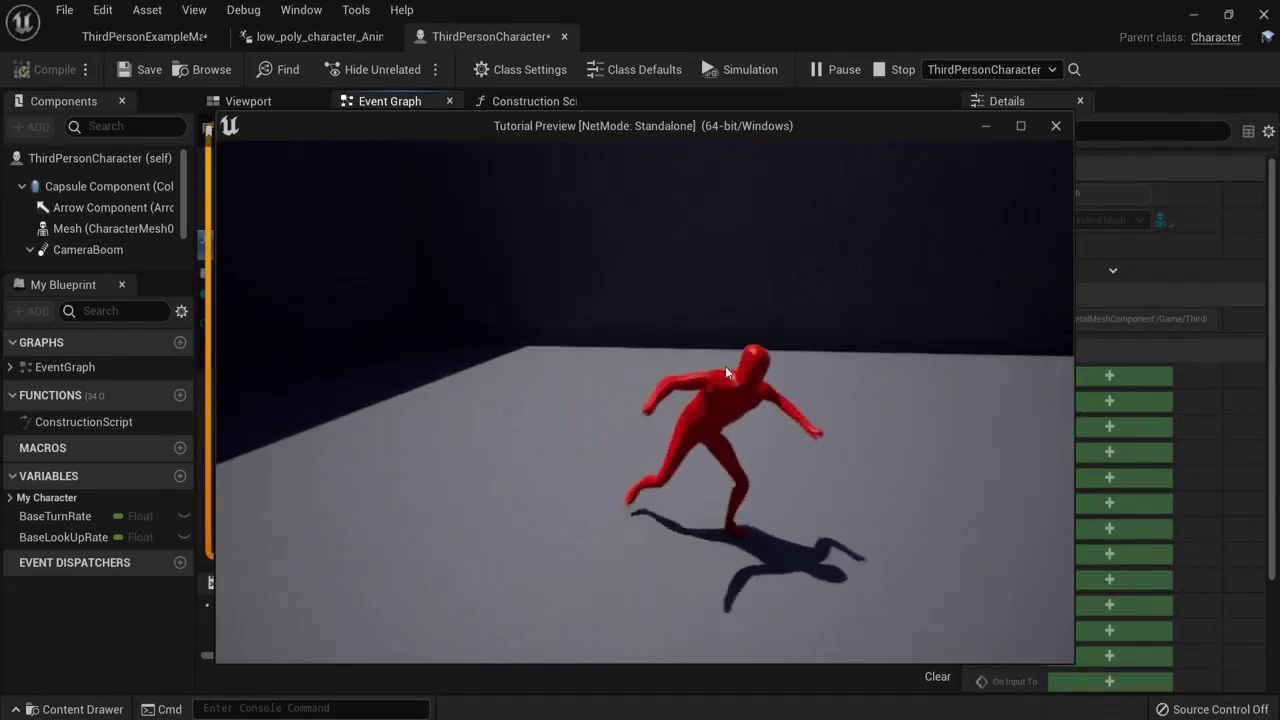
key(s)
key(a)
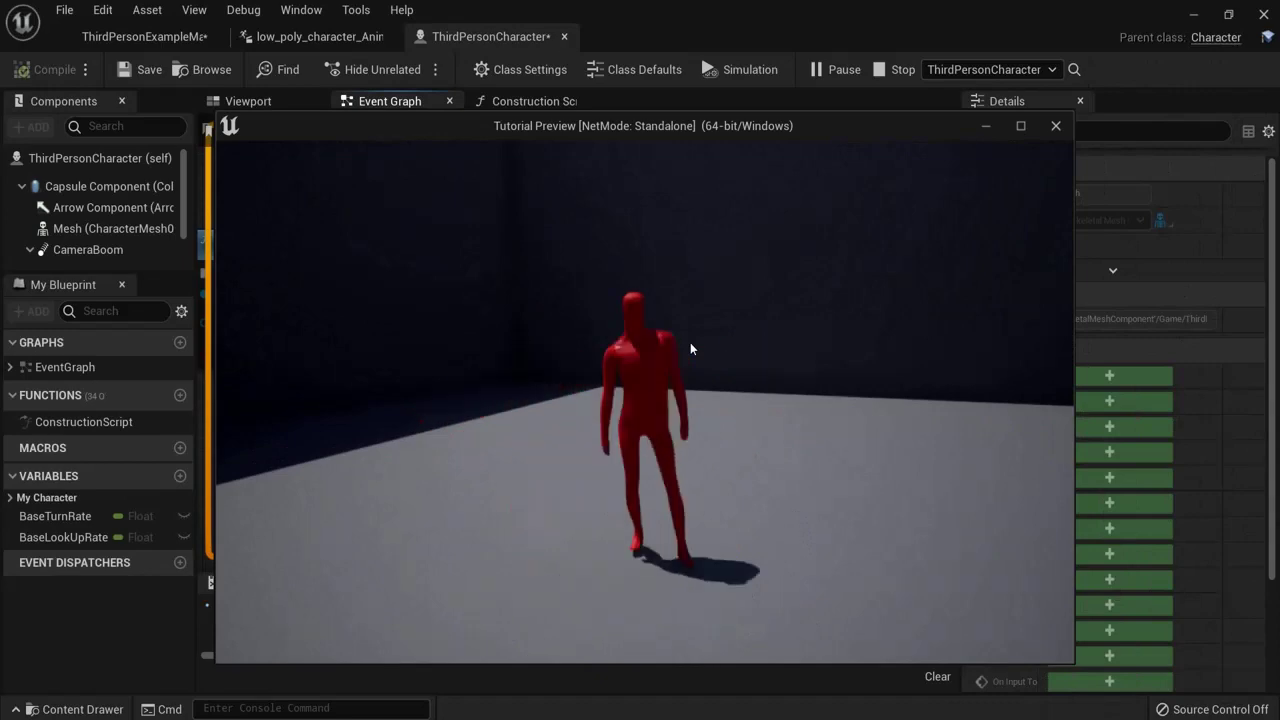
key(space)
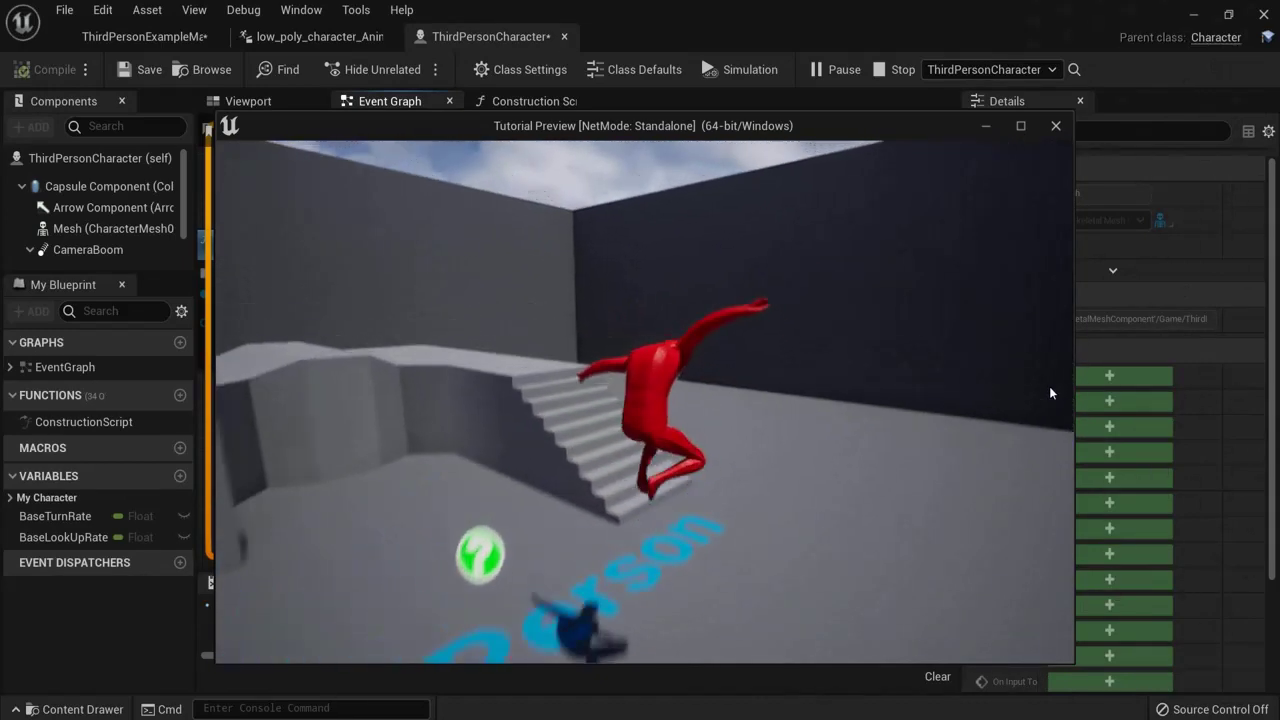
key(w)
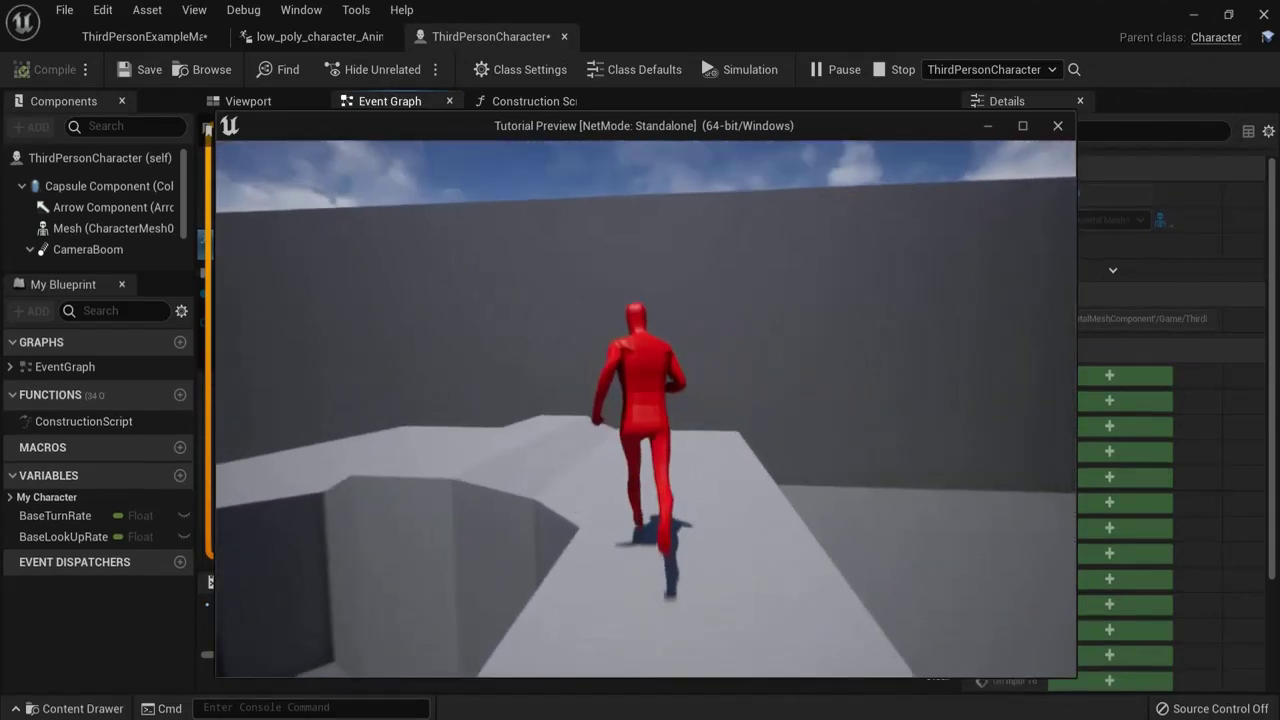
key(space)
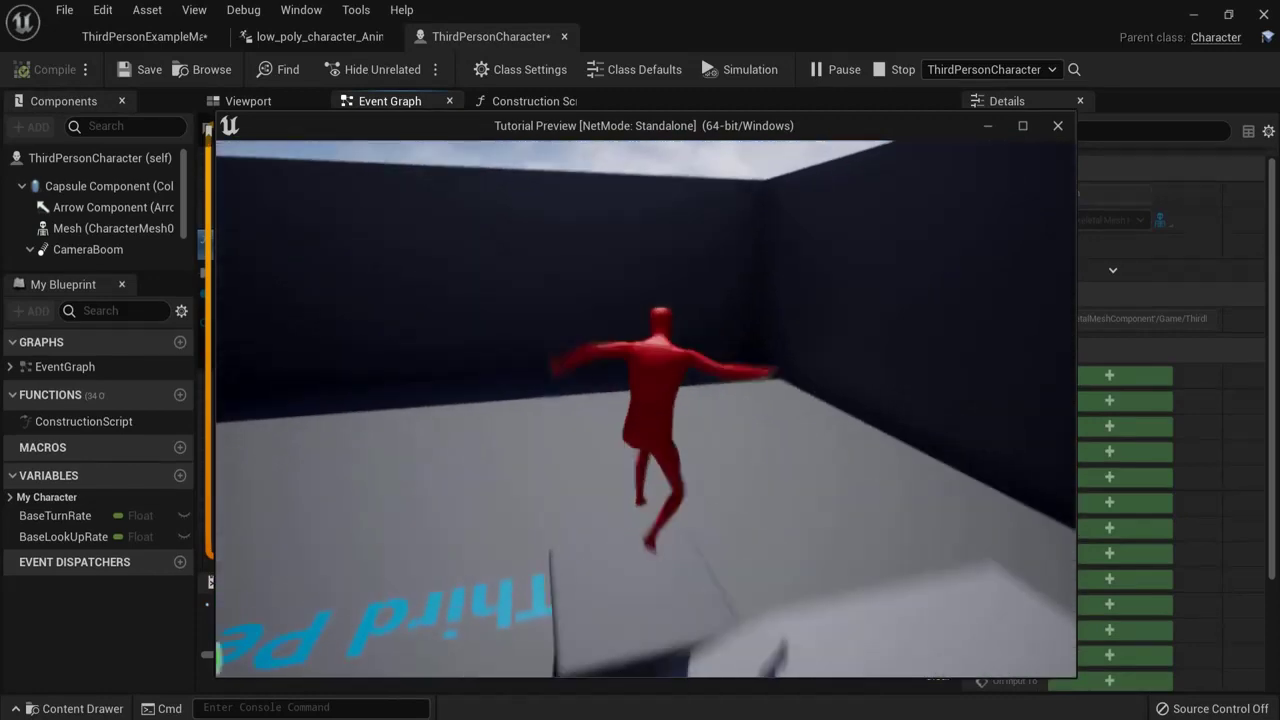
key(w)
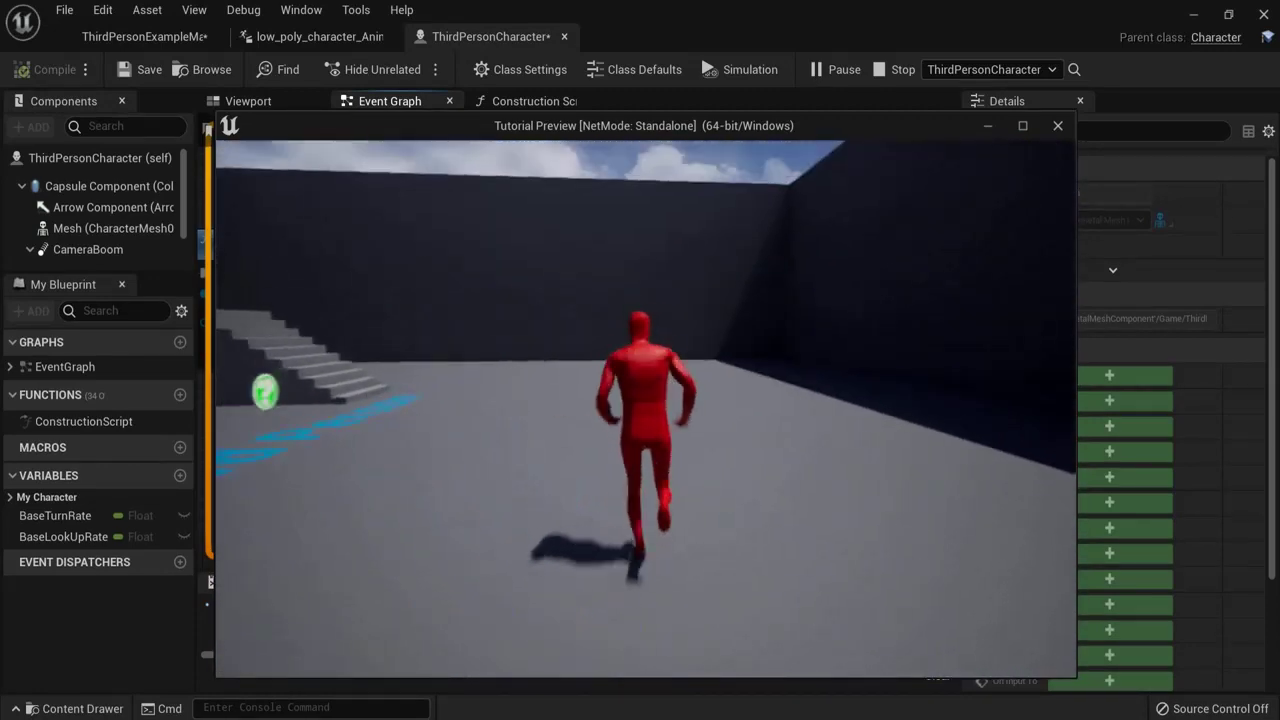
key(w)
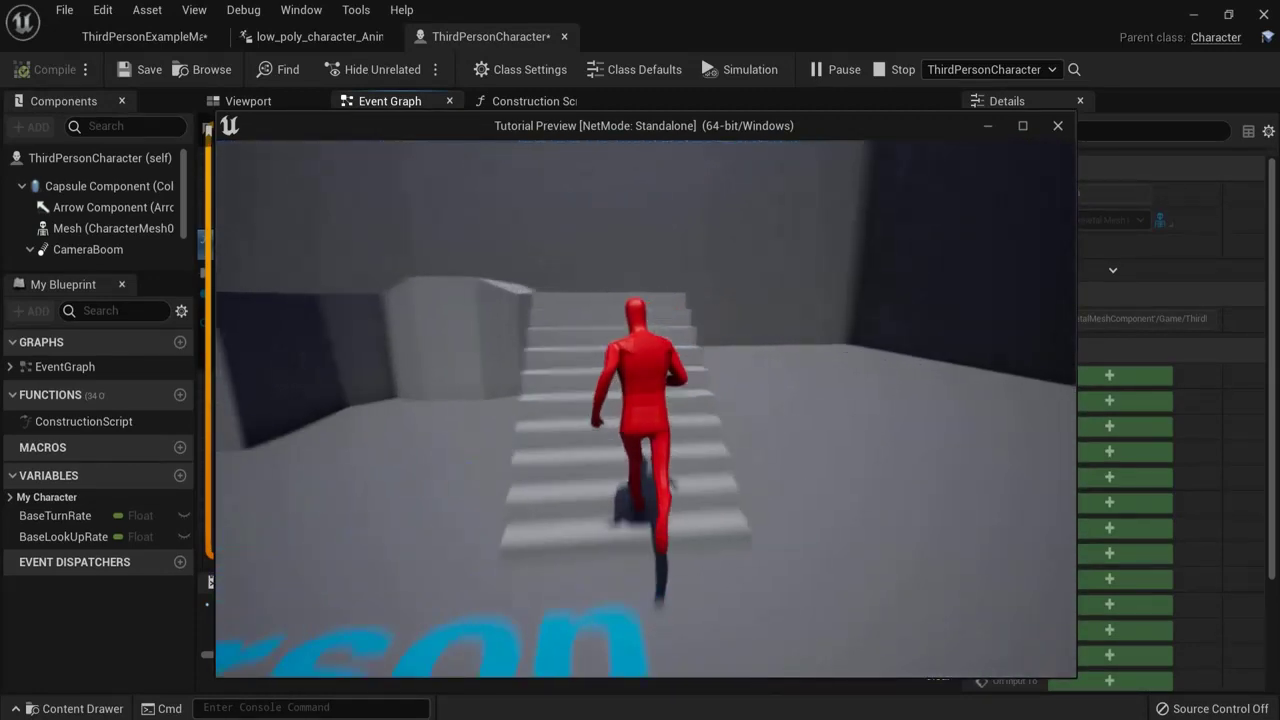
key(w)
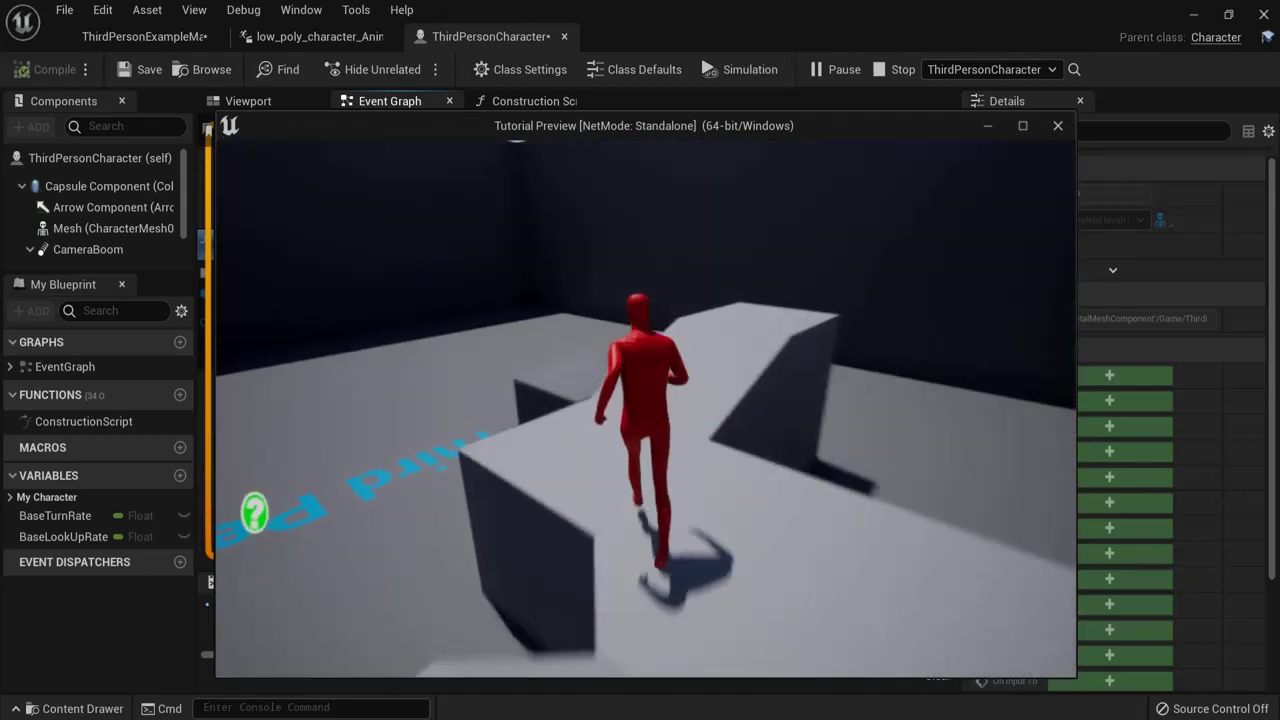
key(space)
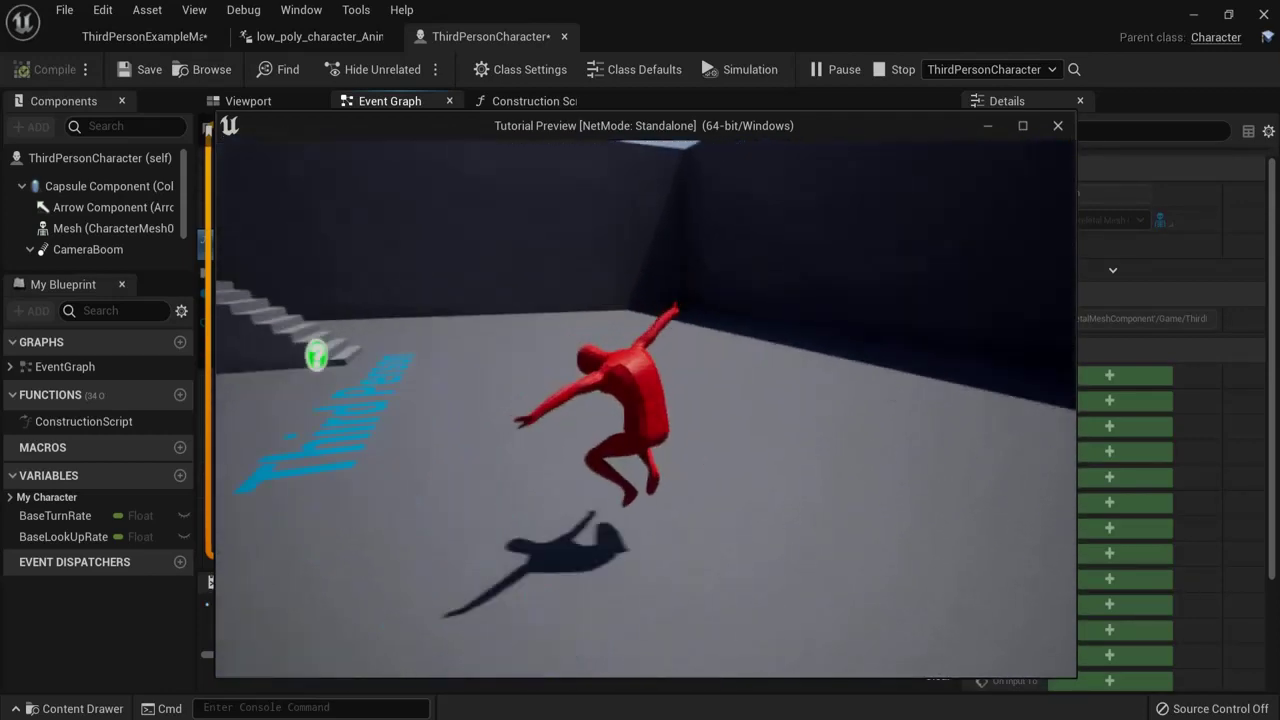